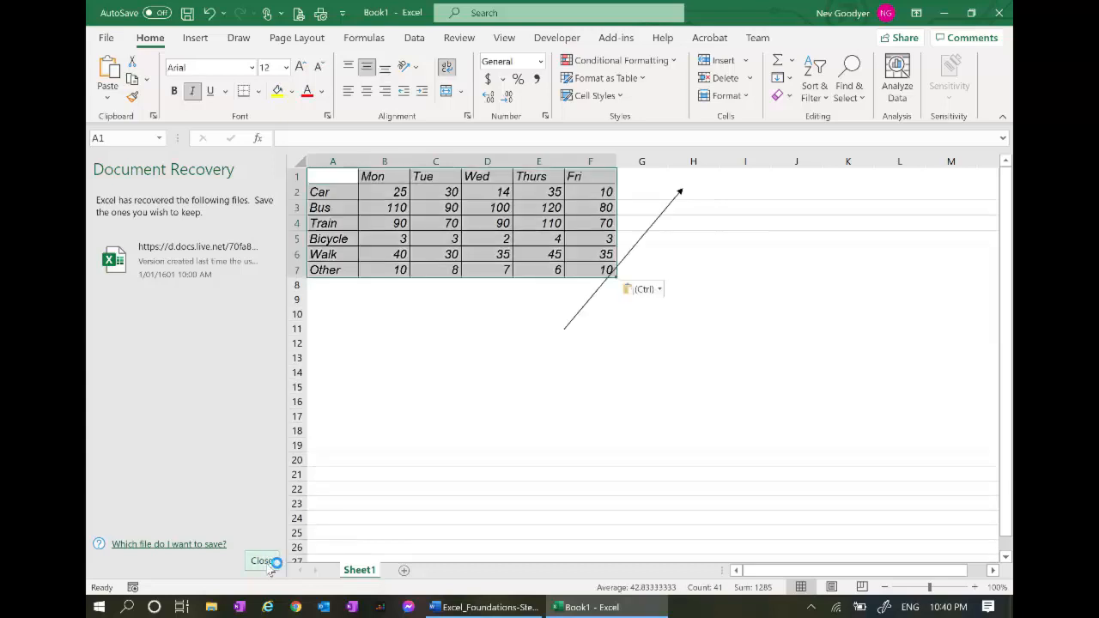
Close Document Recovery, delete the stray arrow shape from the survey sheet, then view the Word instructions
{"action": "left_click", "coordinate": [264, 561]}
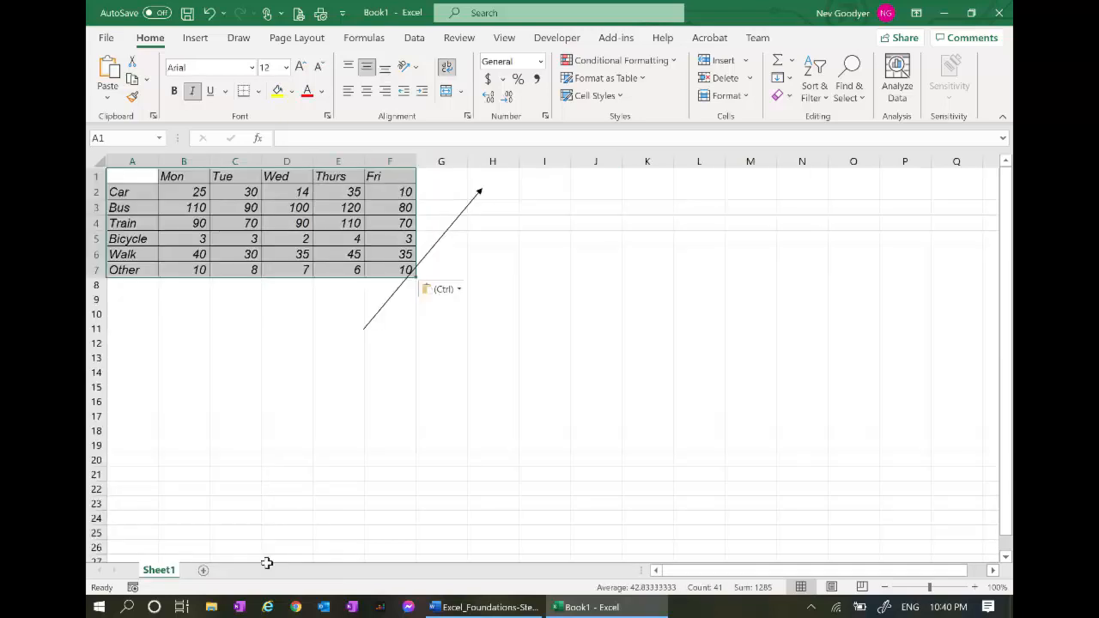
{"action": "left_click", "coordinate": [461, 216]}
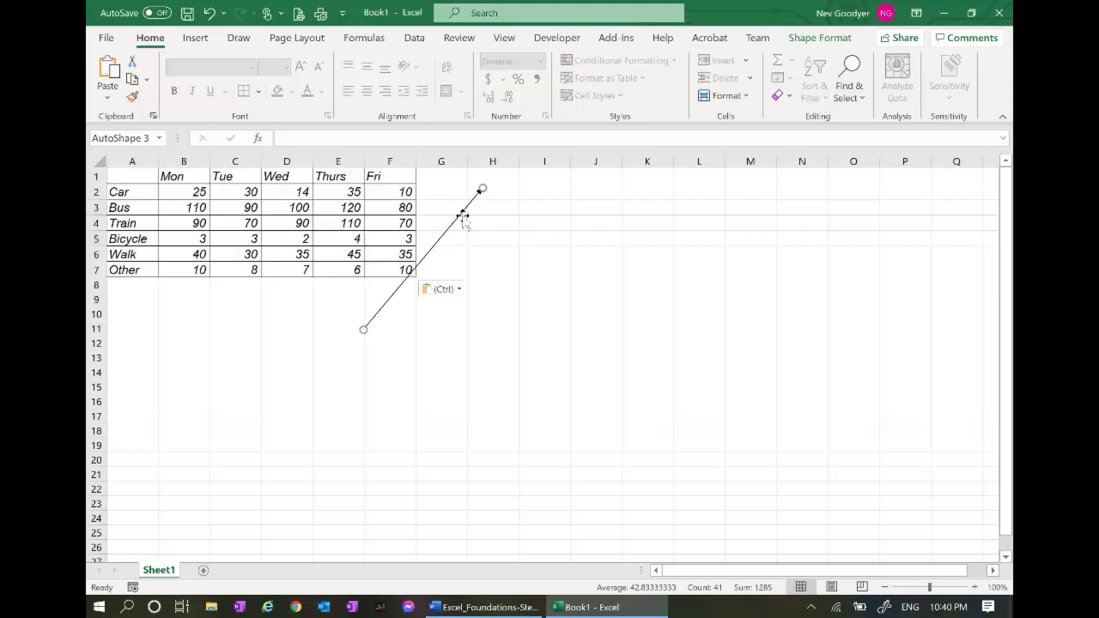
{"action": "key", "text": "Delete"}
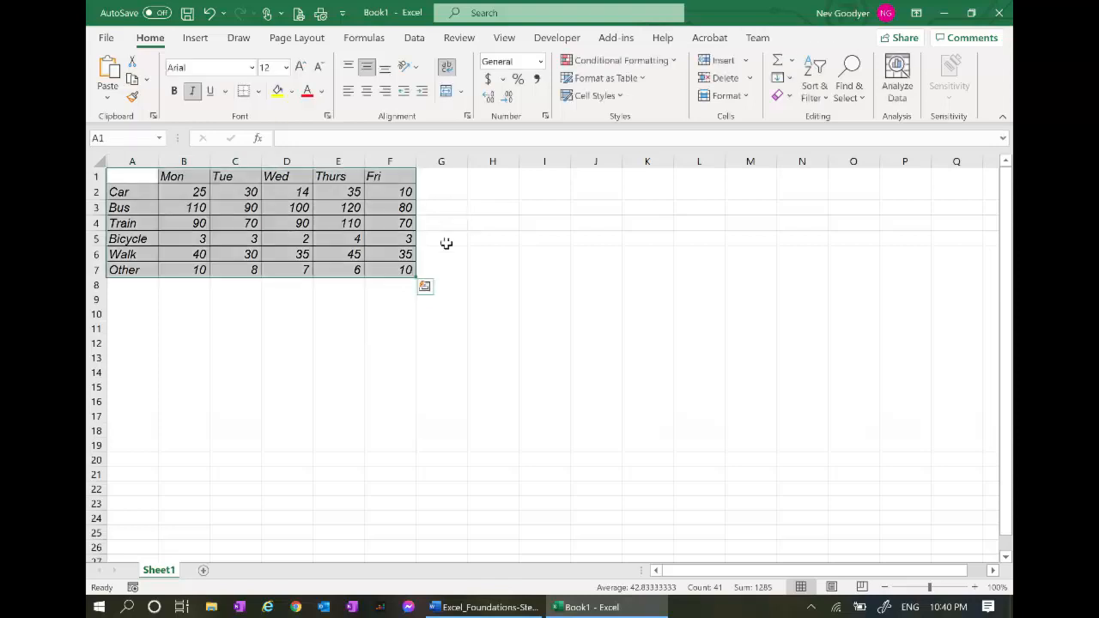
{"action": "left_click", "coordinate": [444, 244]}
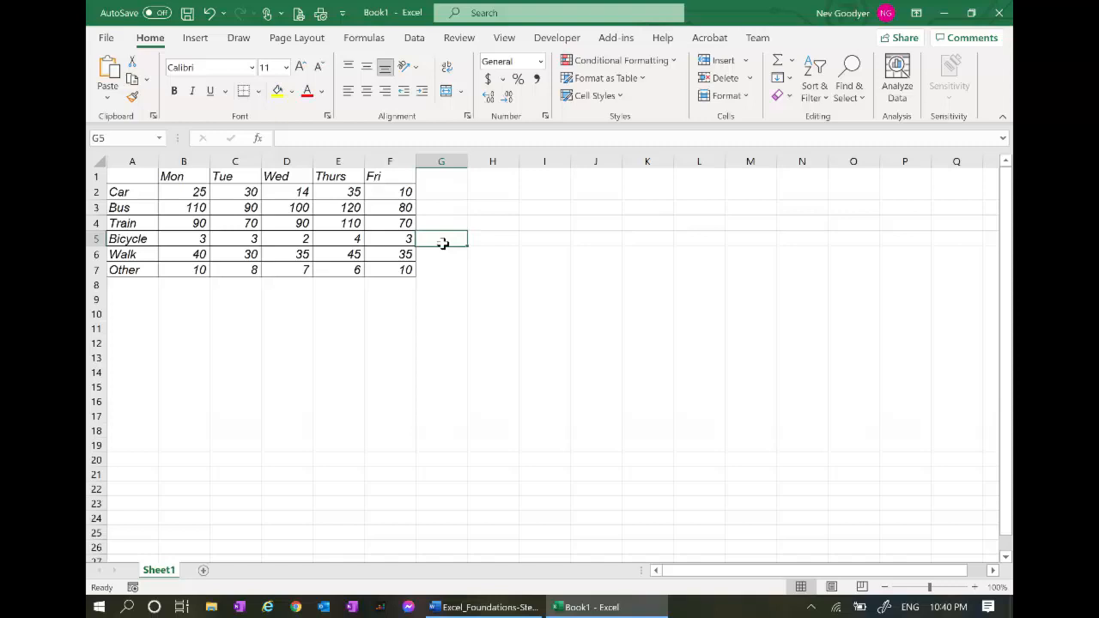
{"action": "key", "text": "alt+Tab"}
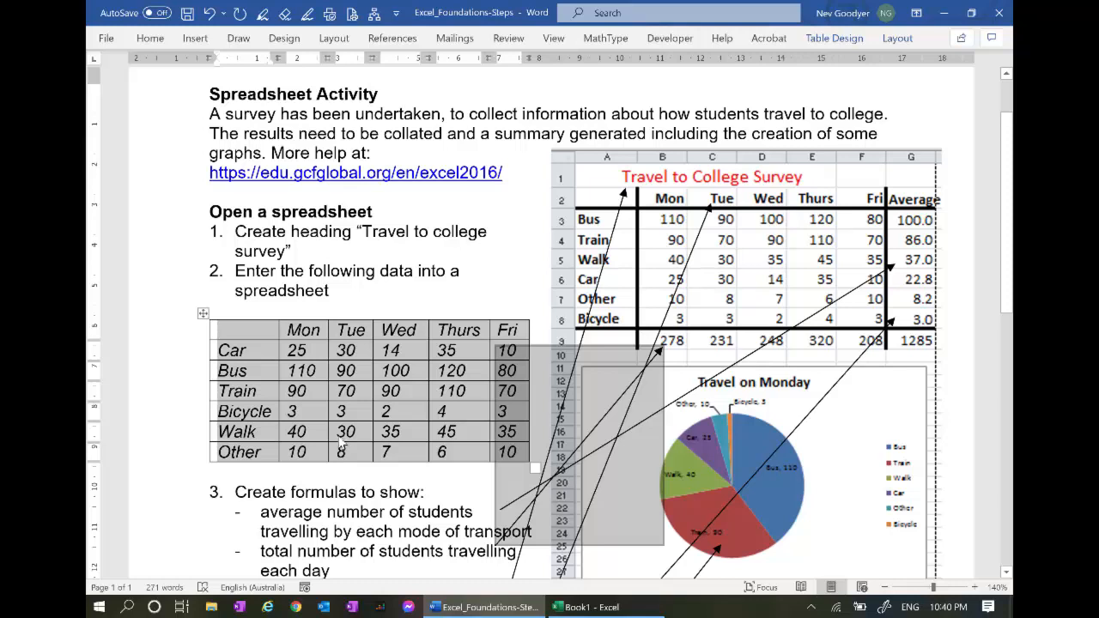
Glance at the Excel table, then scroll through the Word formula instructions before returning to Excel
{"action": "key", "text": "alt+Tab"}
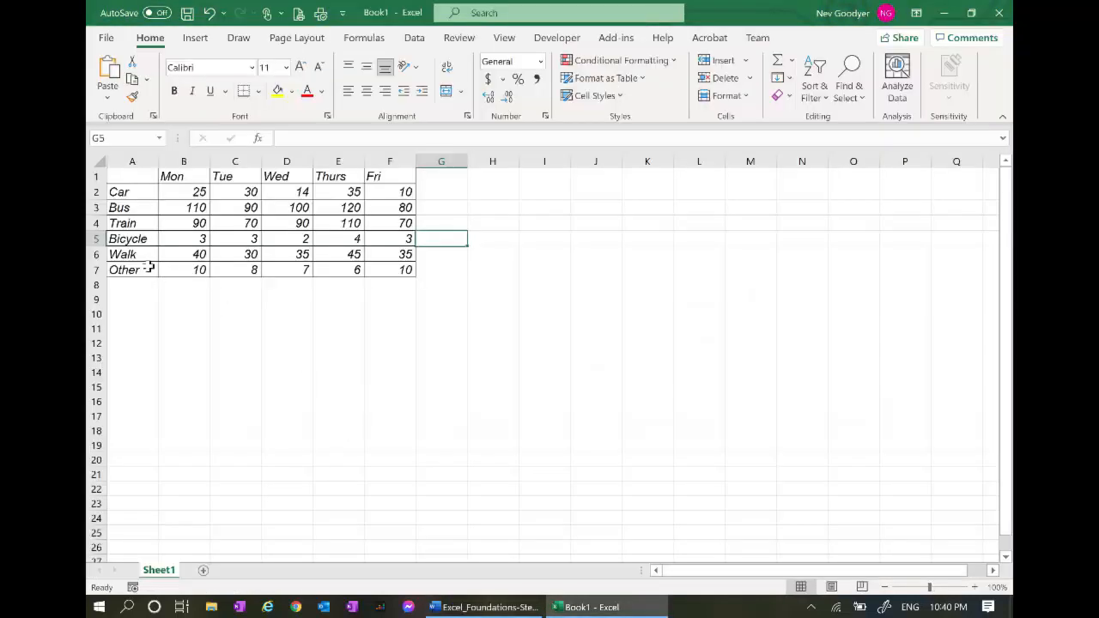
{"action": "scroll", "coordinate": [133, 241], "scroll_direction": "up", "scroll_amount": 6}
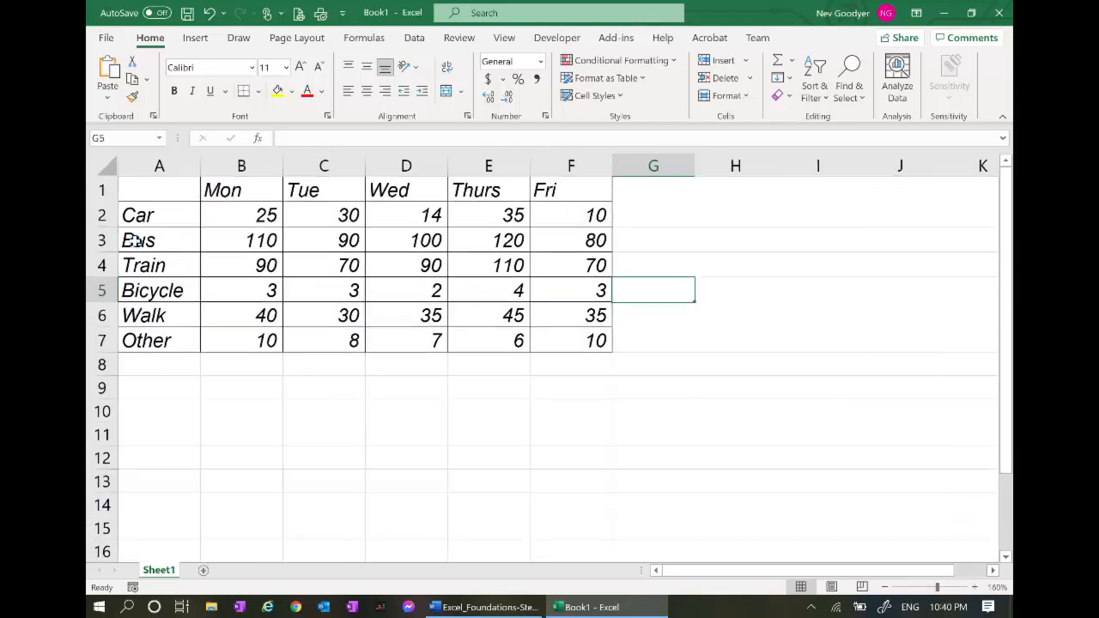
{"action": "scroll", "coordinate": [135, 242], "scroll_direction": "up", "scroll_amount": 1}
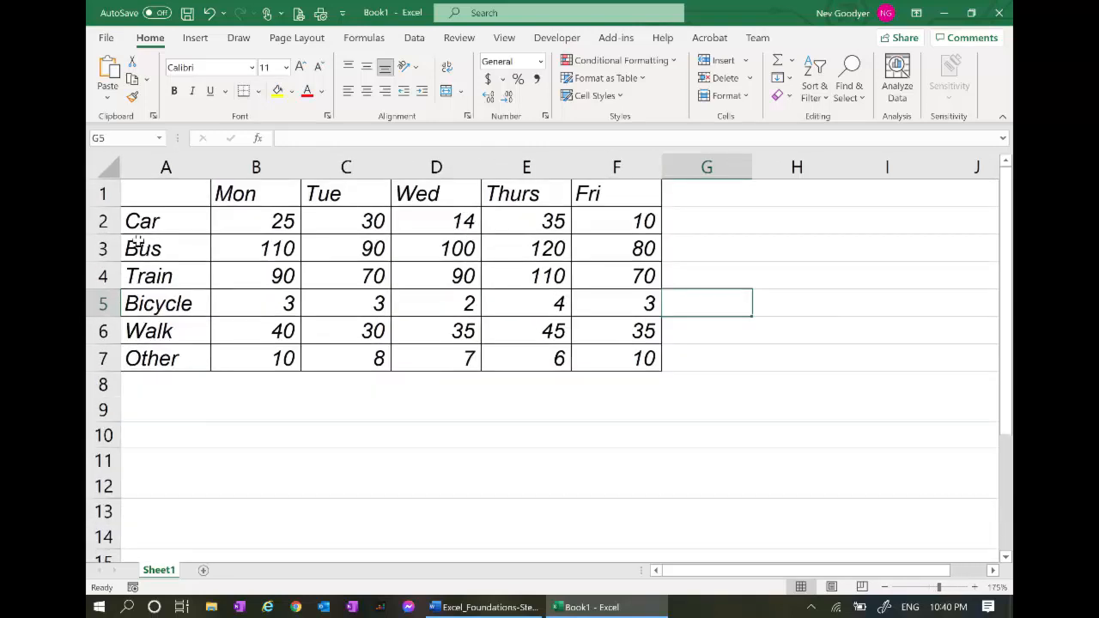
{"action": "key", "text": "alt+Tab"}
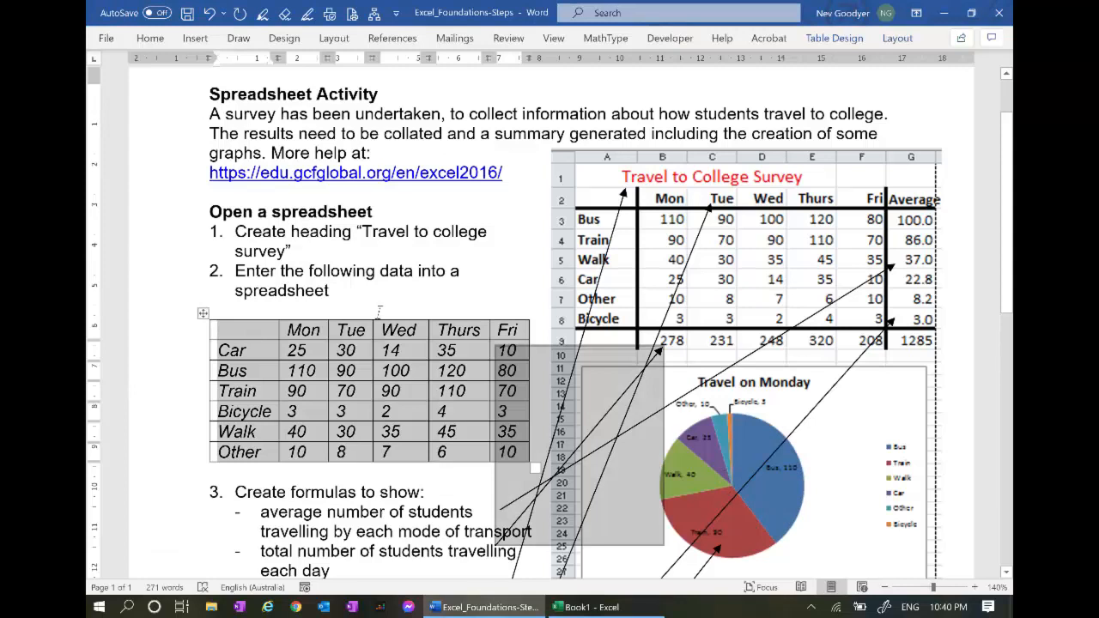
{"action": "left_click", "coordinate": [378, 302]}
{"action": "scroll", "coordinate": [380, 311], "scroll_direction": "down", "scroll_amount": 1}
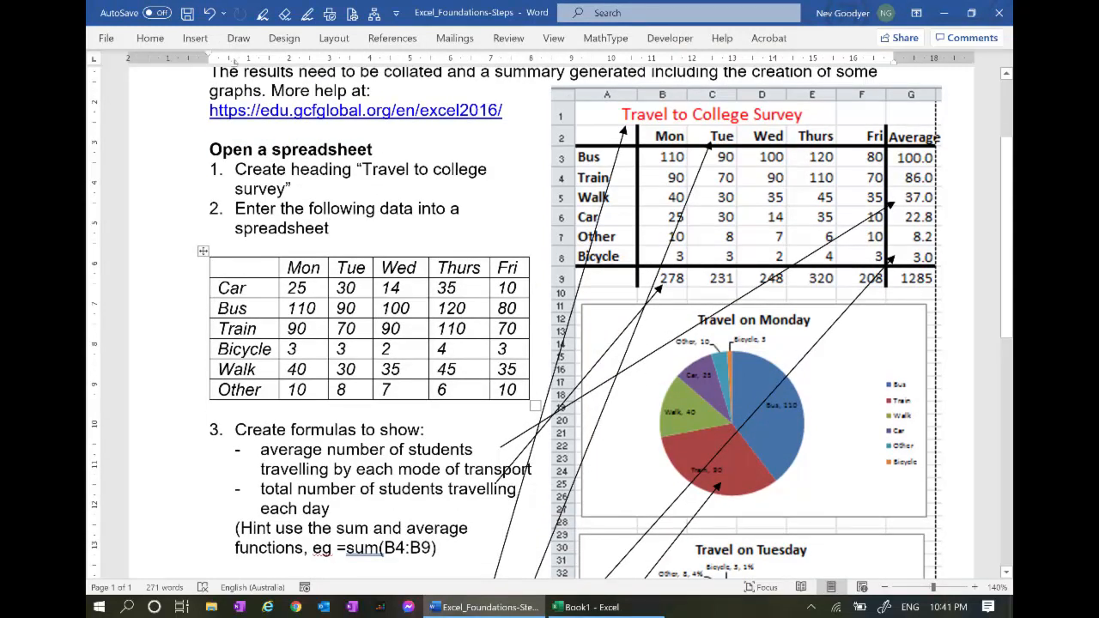
{"action": "scroll", "coordinate": [550, 323], "scroll_direction": "down", "scroll_amount": 1}
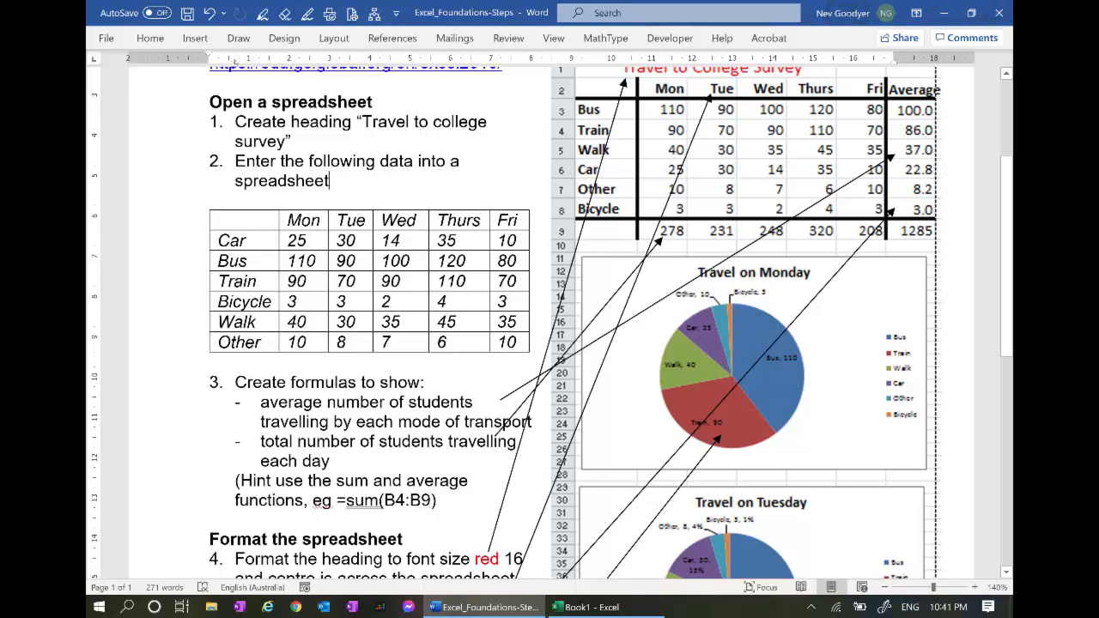
{"action": "scroll", "coordinate": [550, 322], "scroll_direction": "down", "scroll_amount": 1}
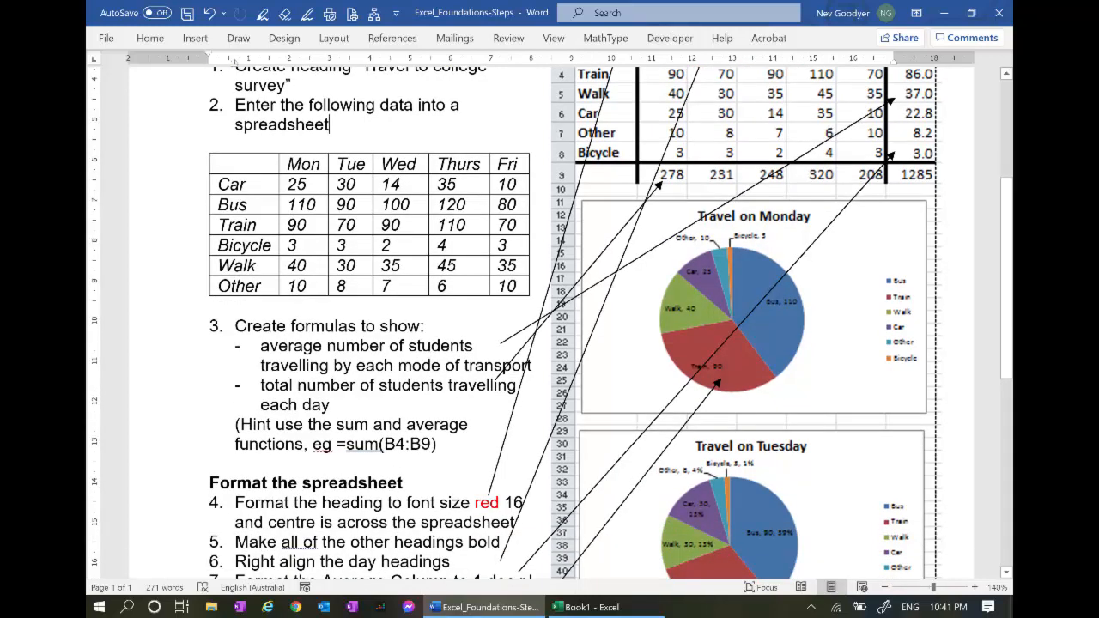
{"action": "scroll", "coordinate": [549, 322], "scroll_direction": "up", "scroll_amount": 1}
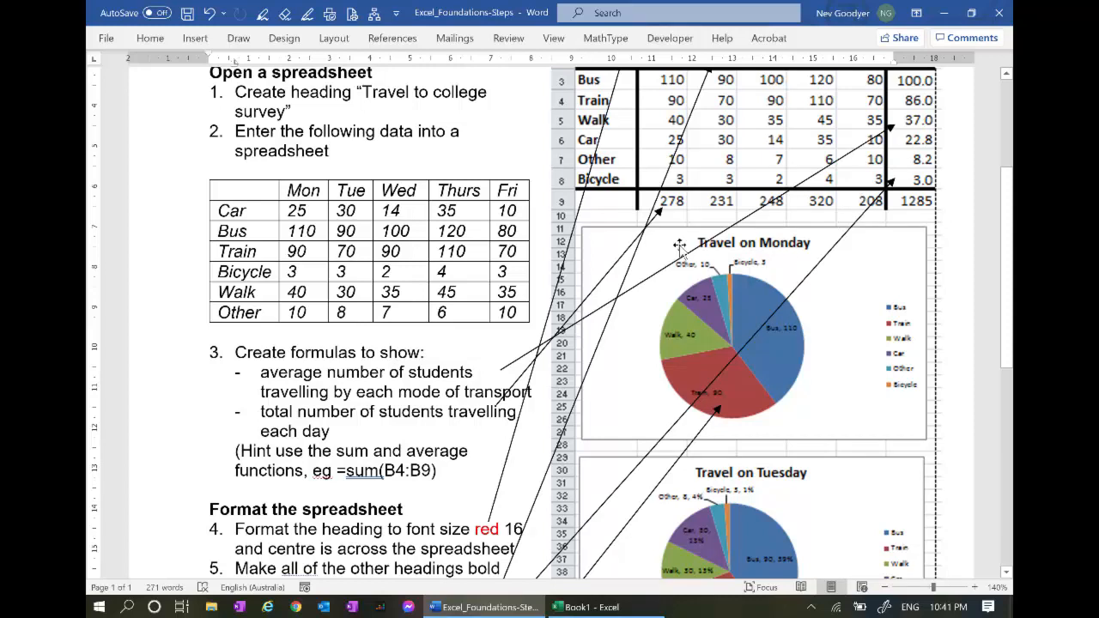
{"action": "key", "text": "alt+Tab"}
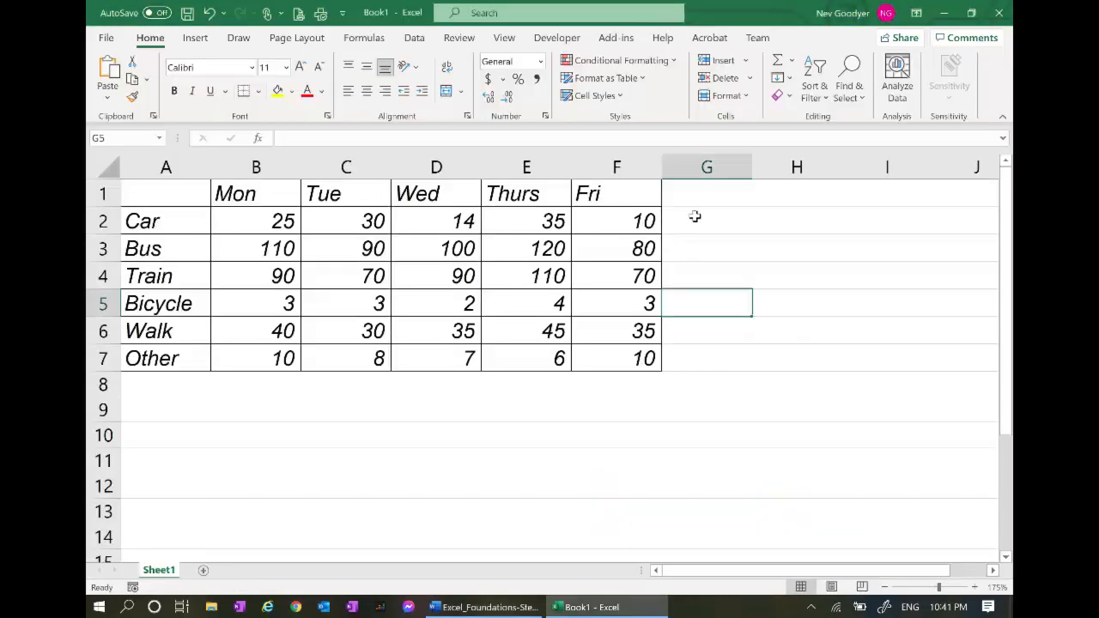
Enter =AVERAGE(B2:F2) in G2 and fill it down to G7, giving 22.8 through 8.2
{"action": "left_click", "coordinate": [694, 216]}
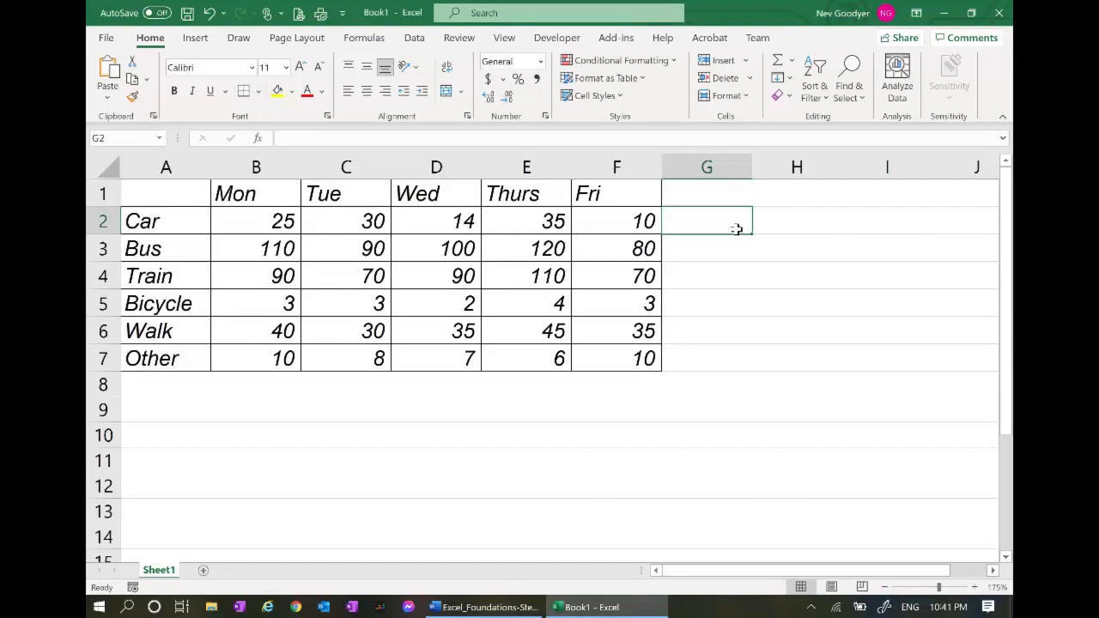
{"action": "type", "text": "="}
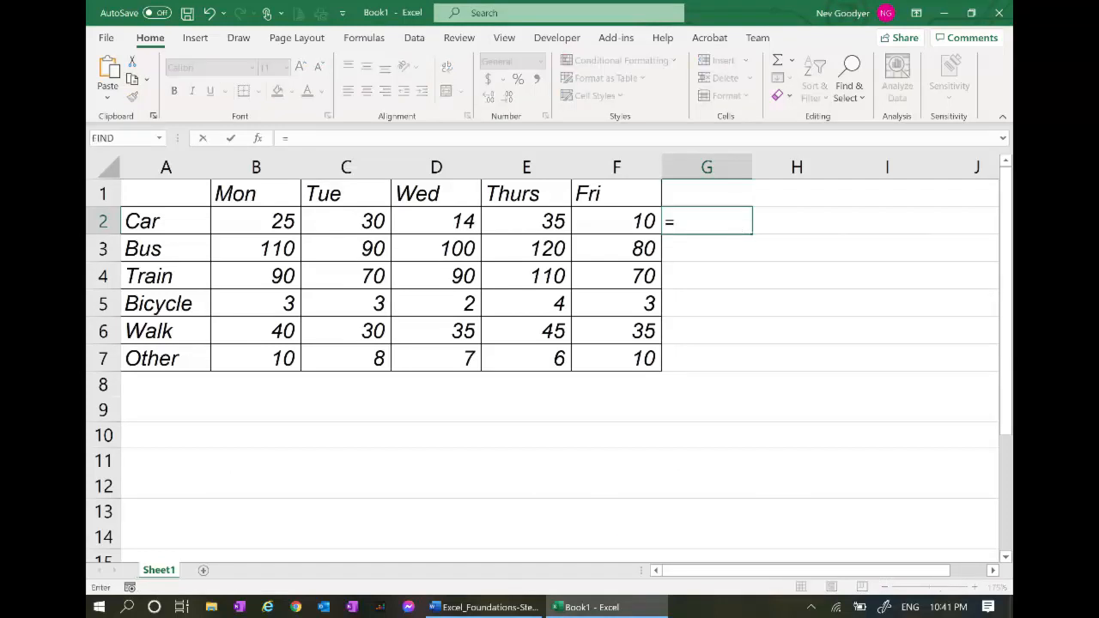
{"action": "type", "text": "av"}
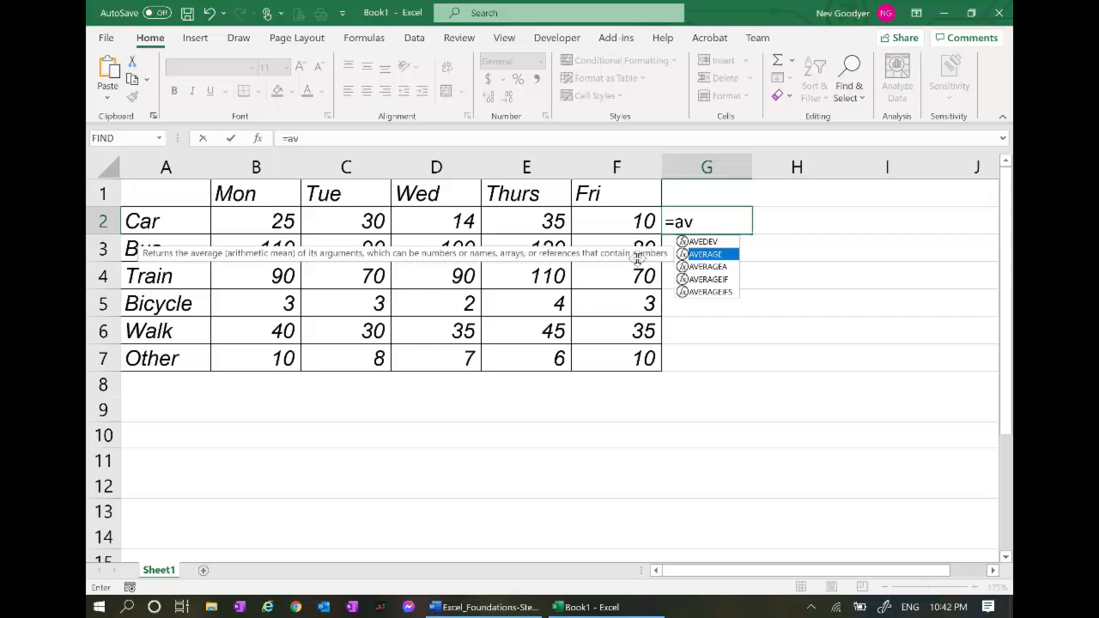
{"action": "key", "text": "Tab"}
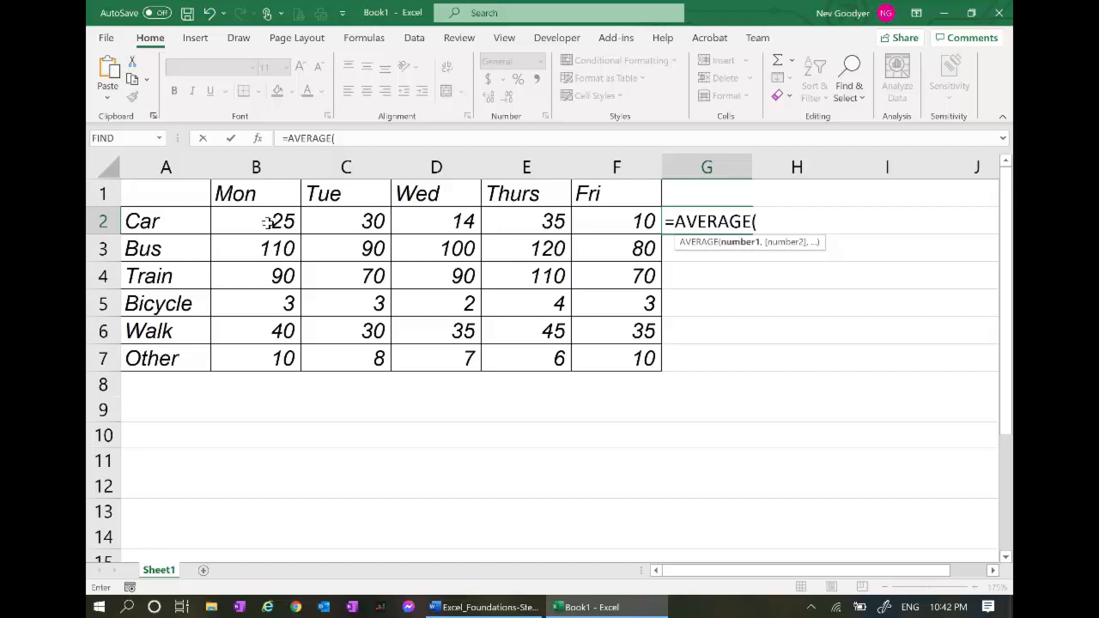
{"action": "left_click_drag", "start_coordinate": [268, 222], "coordinate": [588, 222]}
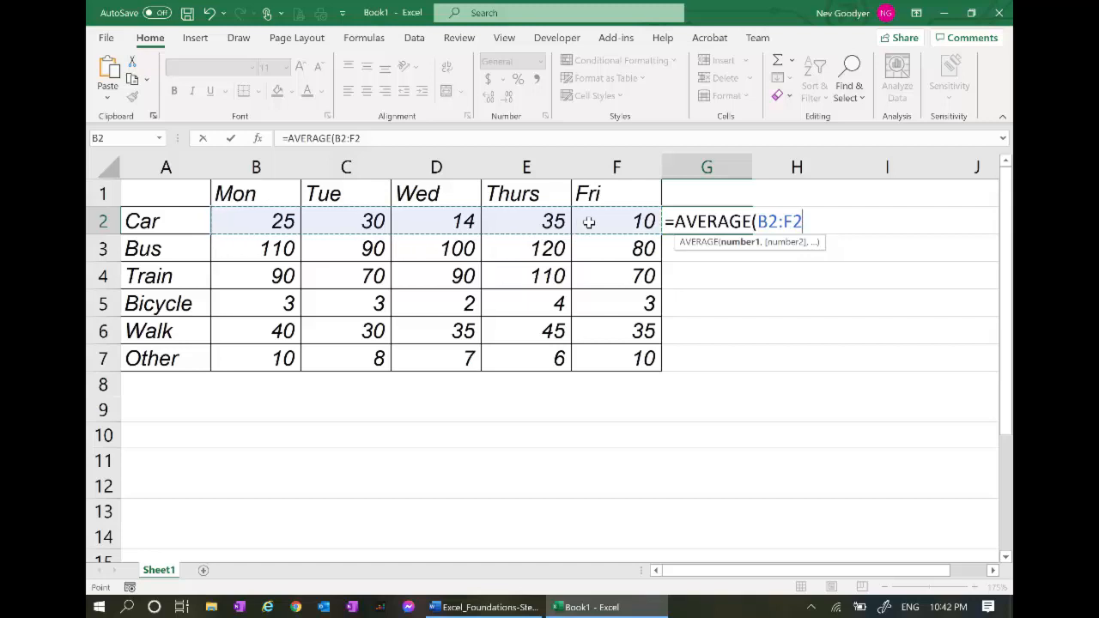
{"action": "key", "text": "Return"}
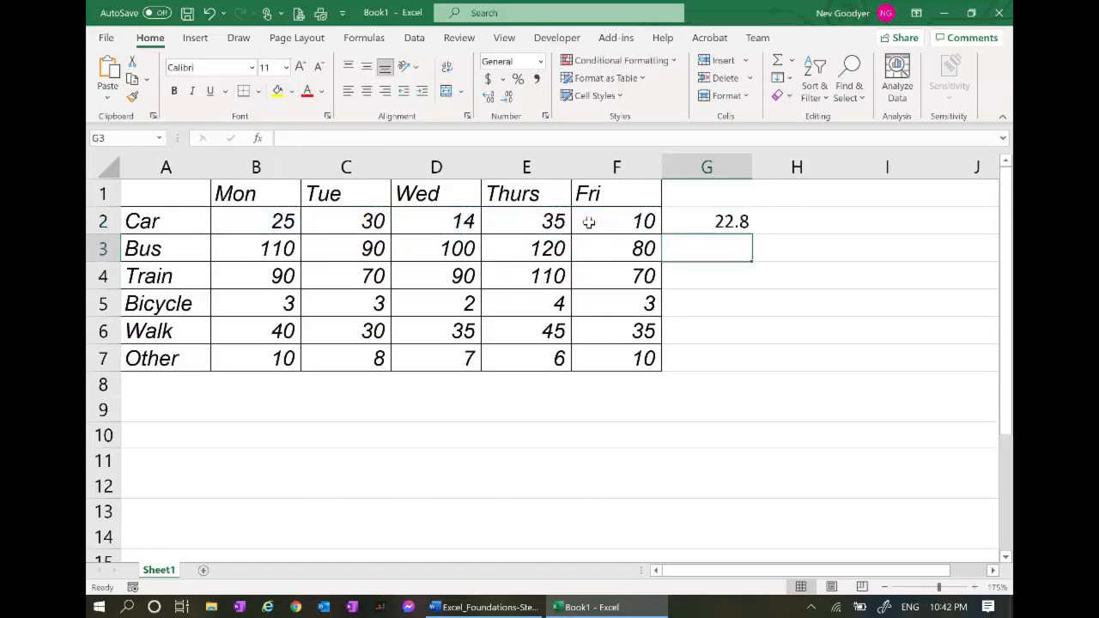
{"action": "left_click", "coordinate": [704, 225]}
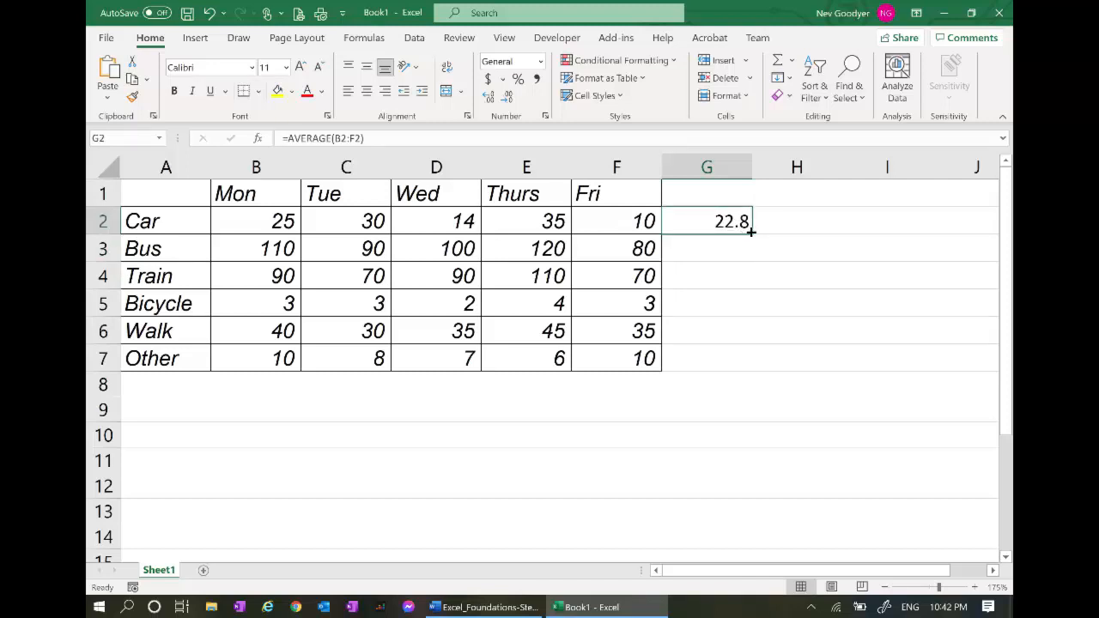
{"action": "left_click_drag", "start_coordinate": [751, 232], "coordinate": [749, 362]}
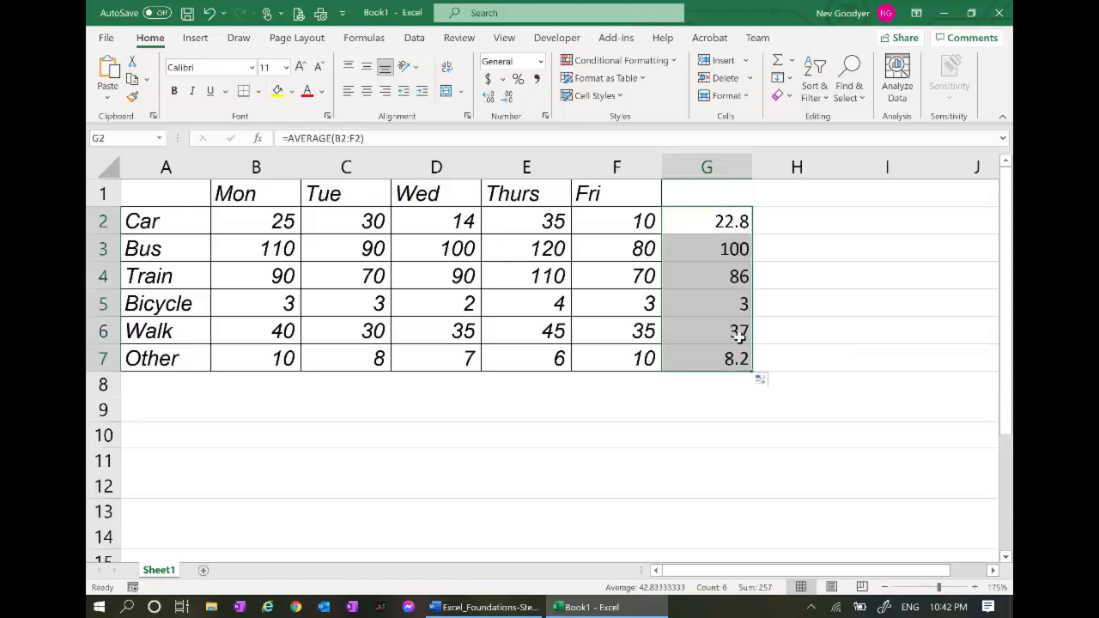
{"action": "left_click", "coordinate": [730, 222]}
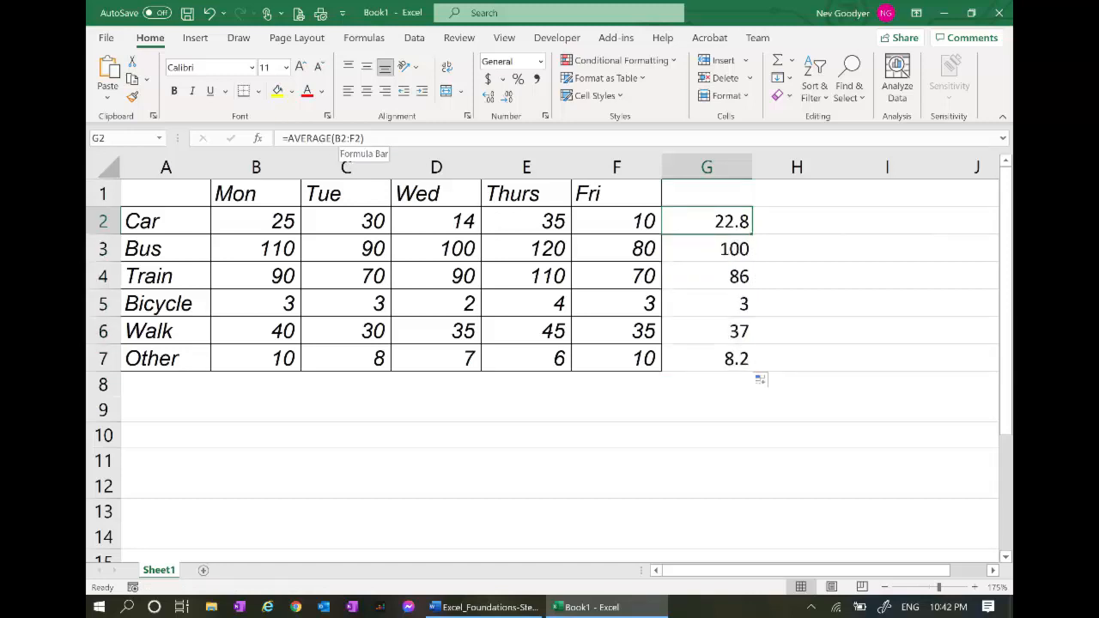
{"action": "left_click", "coordinate": [694, 250]}
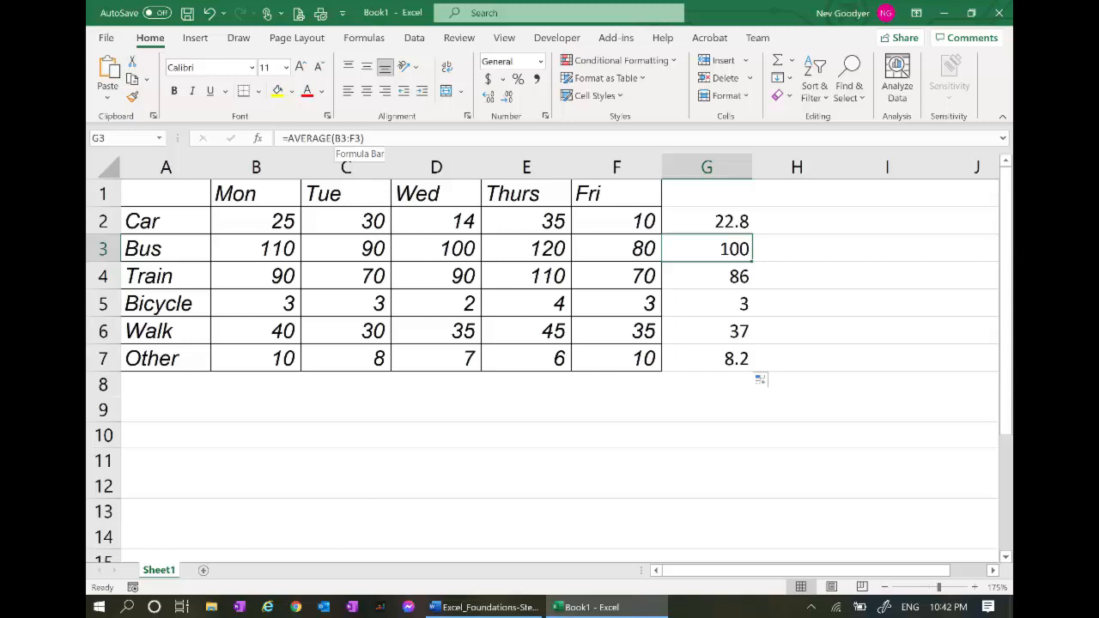
Enter a SUM formula in B8 totalling Monday's column for all transport modes
{"action": "left_click", "coordinate": [265, 380]}
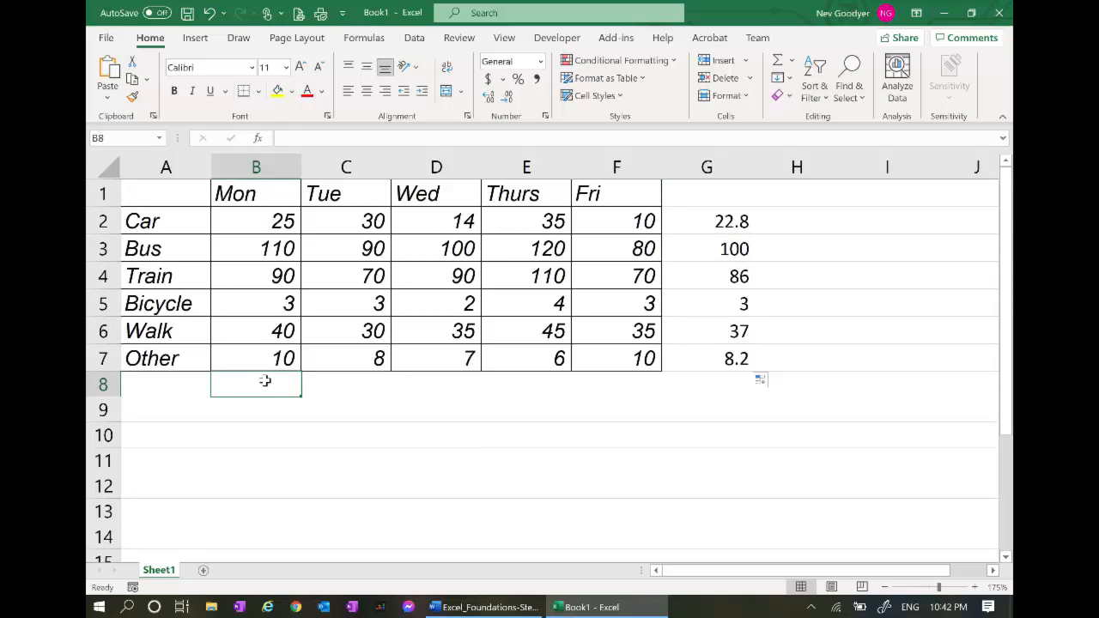
{"action": "type", "text": "="}
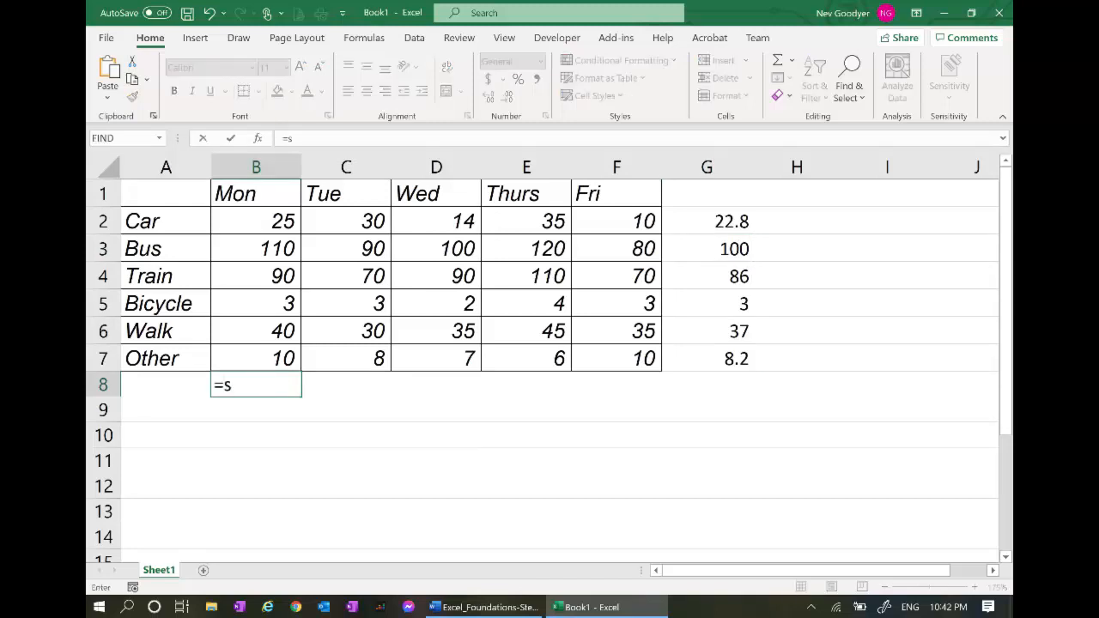
{"action": "type", "text": "su"}
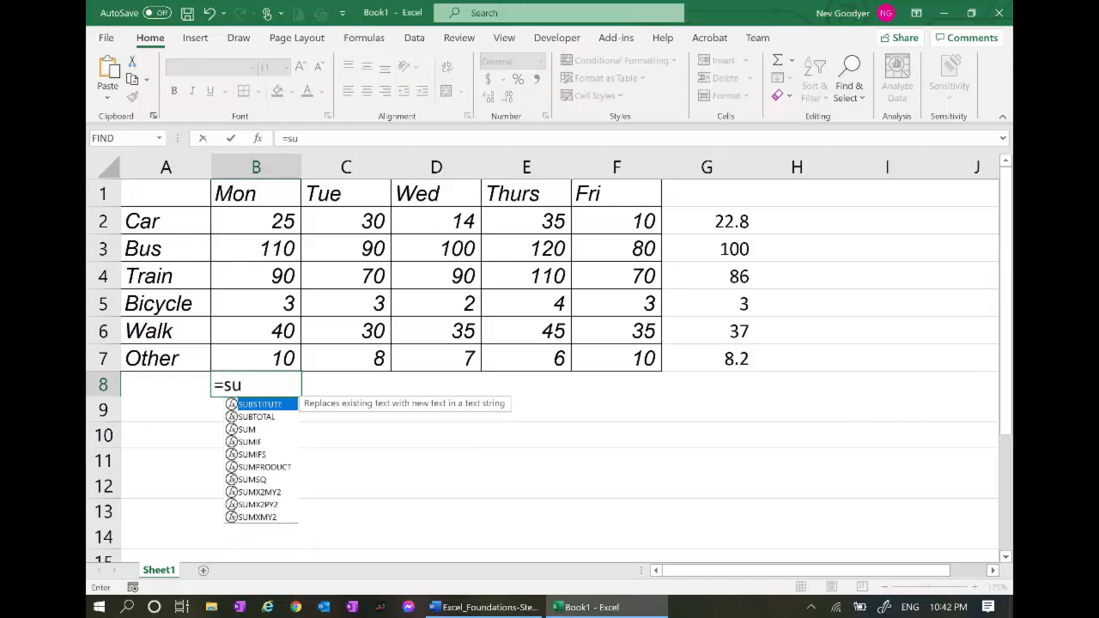
{"action": "type", "text": "m"}
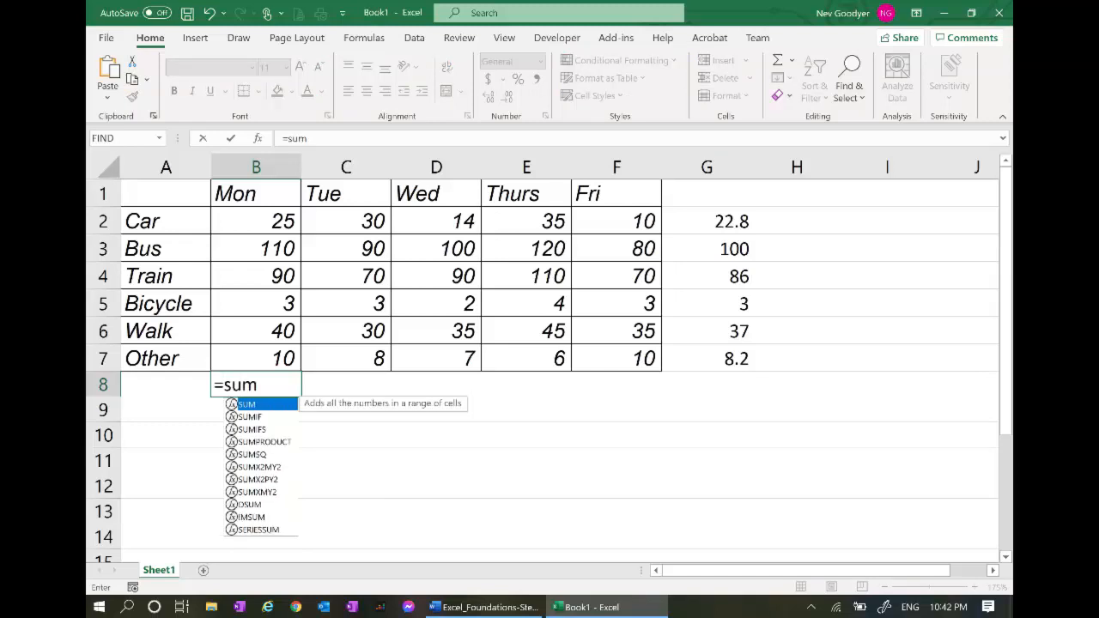
{"action": "key", "text": "Tab"}
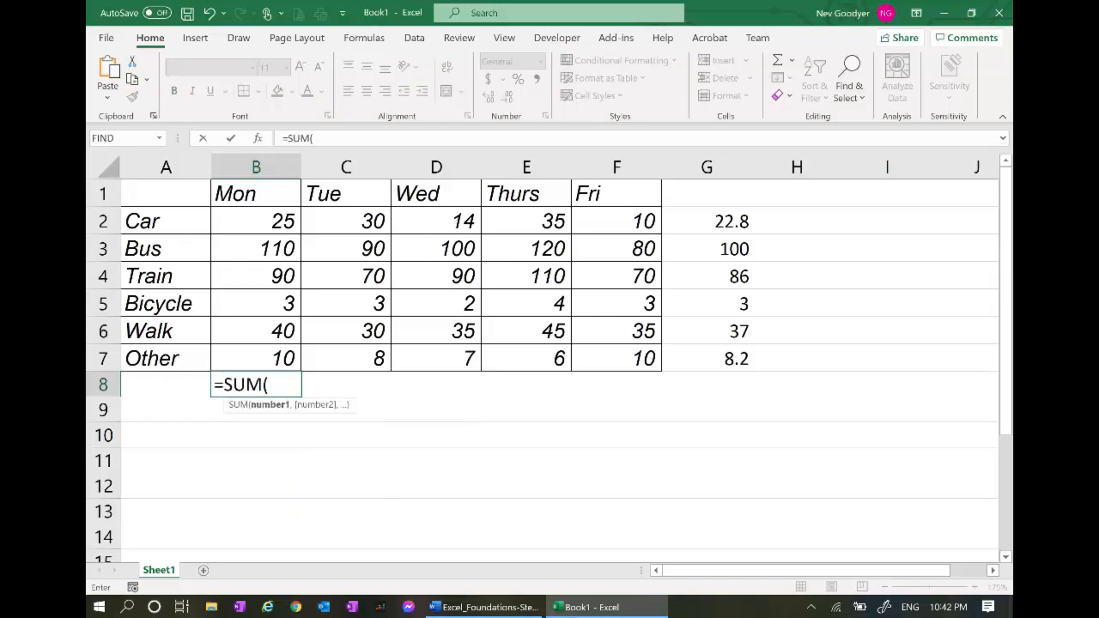
{"action": "left_click", "coordinate": [255, 230]}
{"action": "left_click_drag", "start_coordinate": [254, 230], "coordinate": [245, 367]}
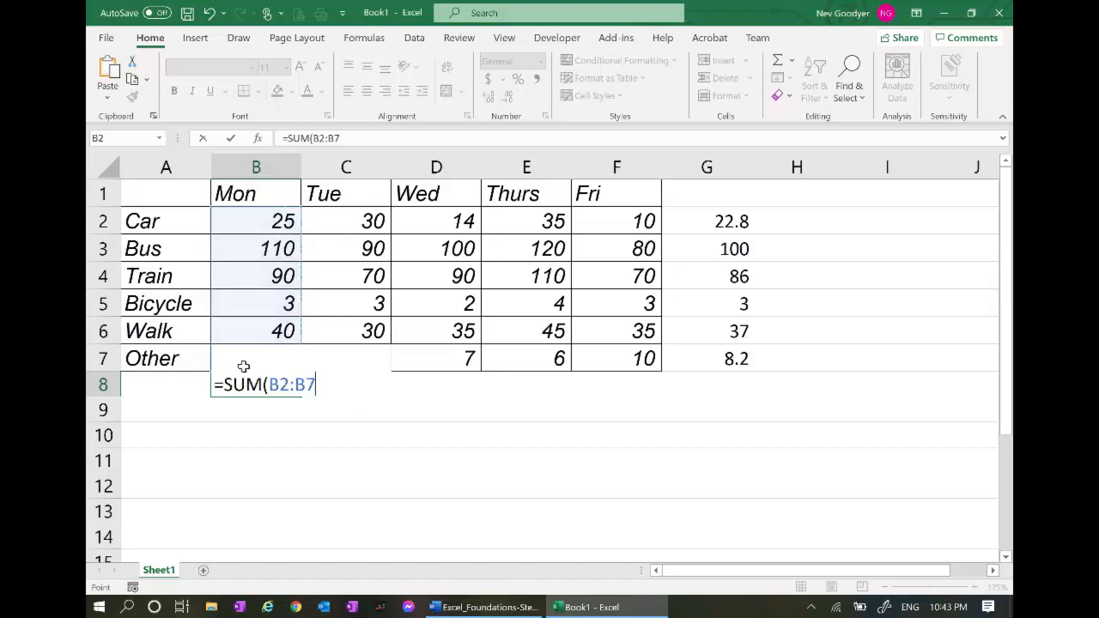
{"action": "key", "text": "Return"}
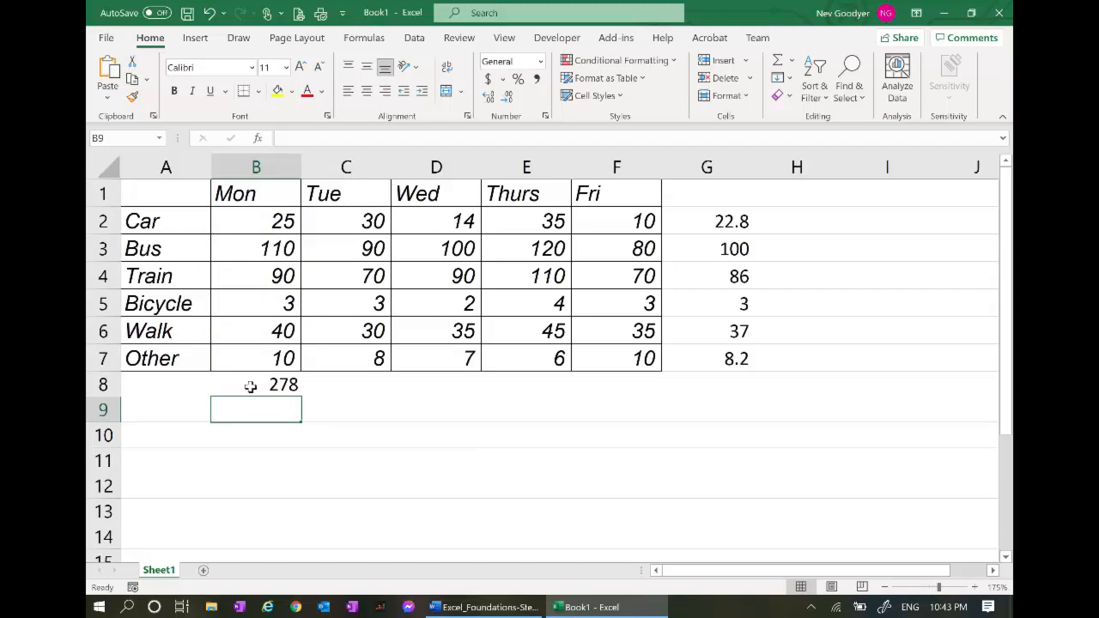
Copy the total across to F8 (278, 231, 248, 320, 208) and check the formulas
{"action": "left_click", "coordinate": [250, 386]}
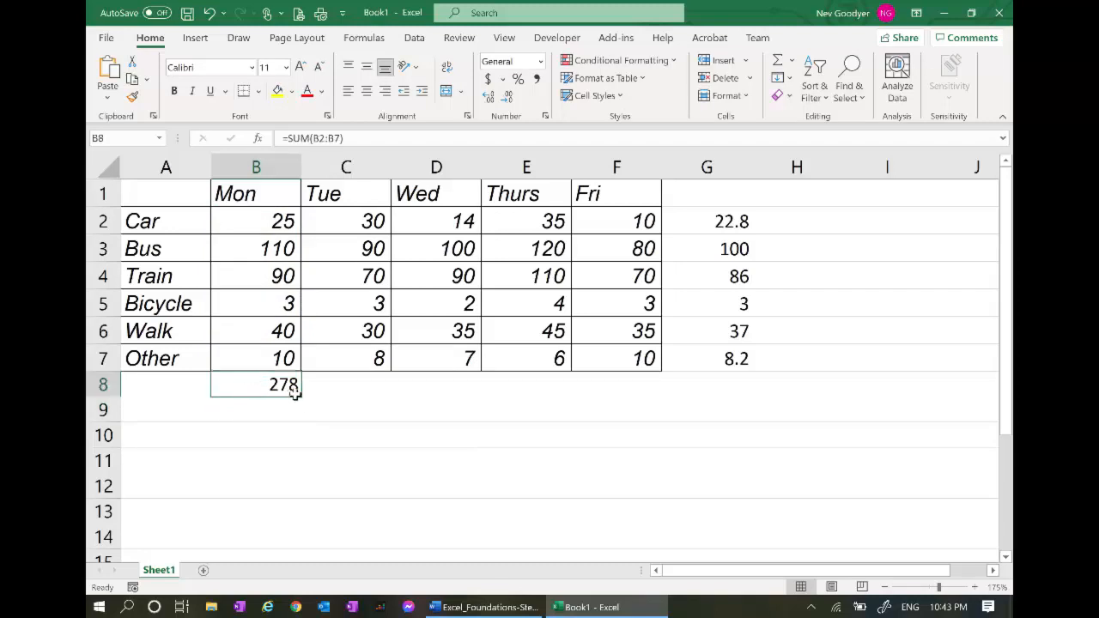
{"action": "left_click_drag", "start_coordinate": [299, 397], "coordinate": [621, 399]}
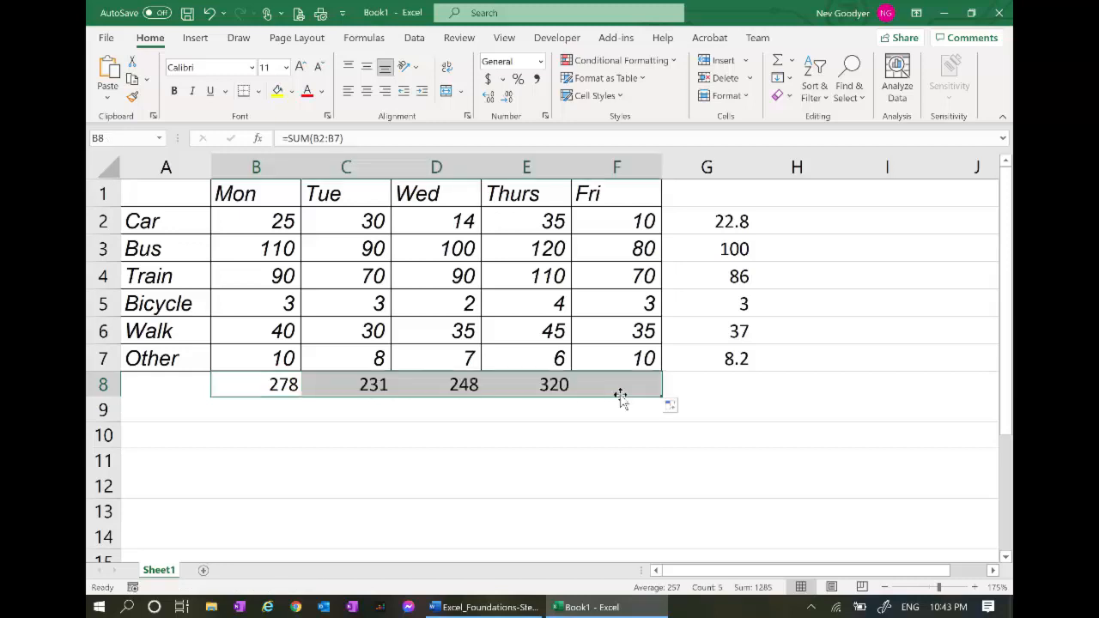
{"action": "left_click", "coordinate": [275, 392]}
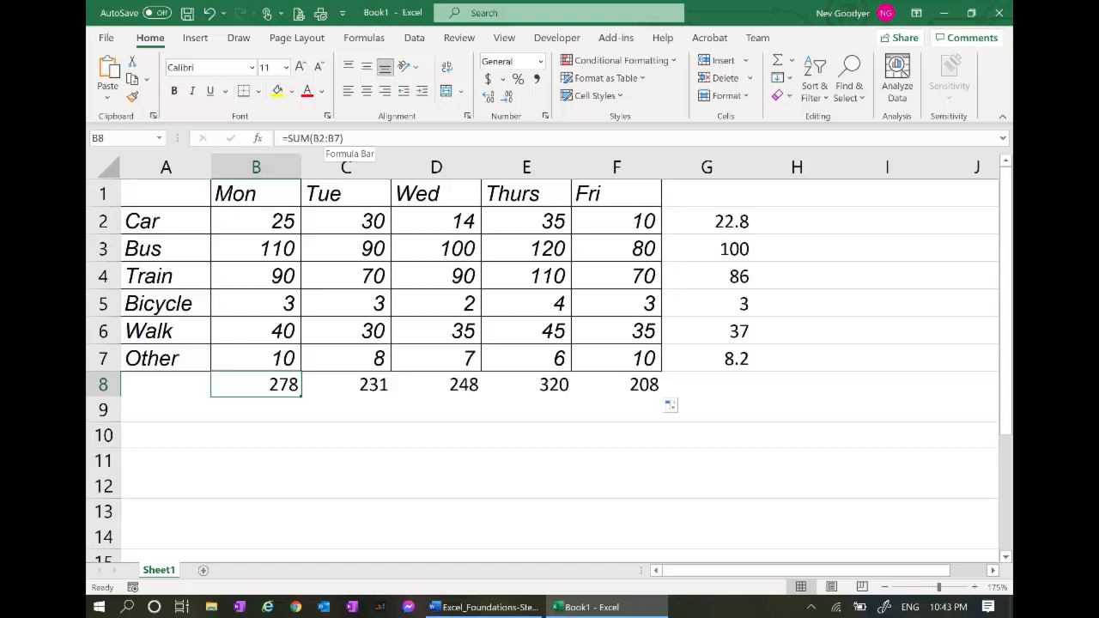
{"action": "left_click", "coordinate": [352, 384]}
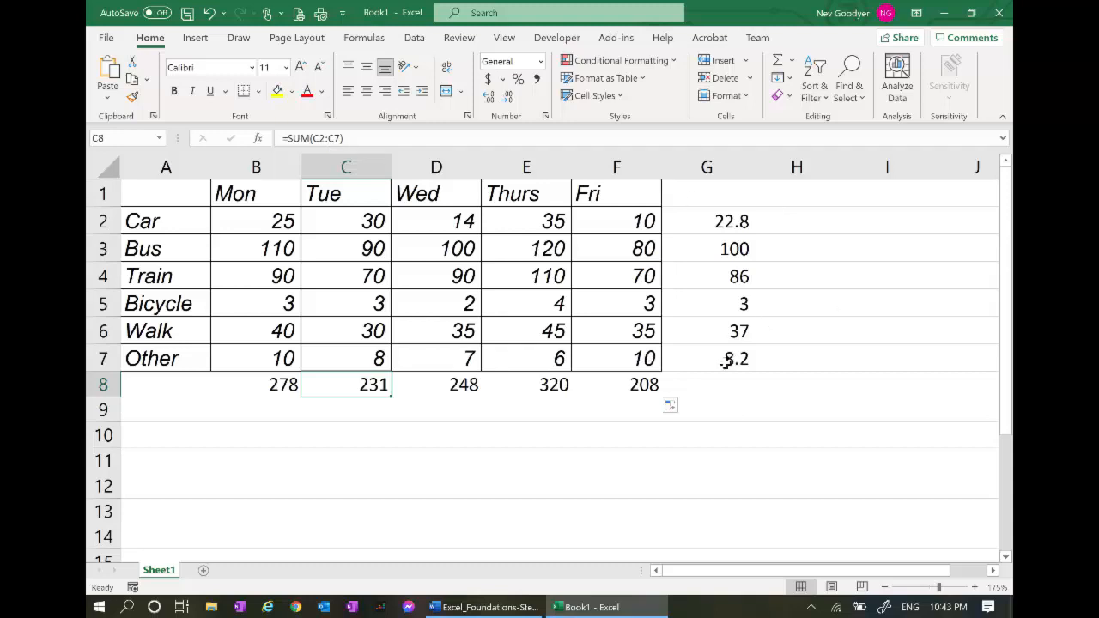
{"action": "key", "text": "alt+Tab"}
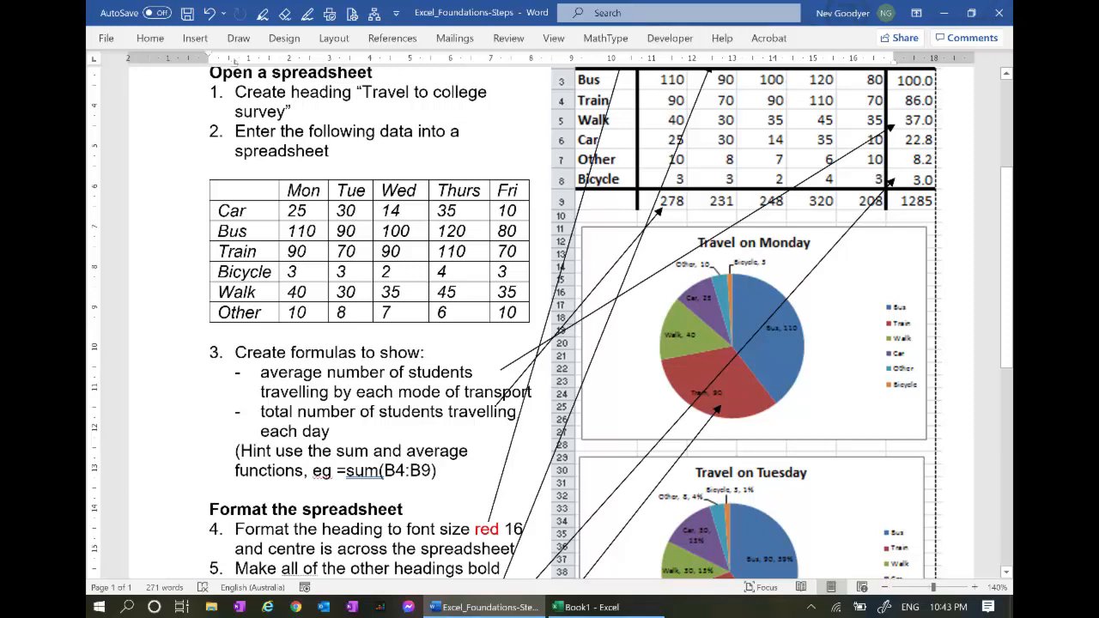
Scroll the Word steps down to the 'Format the spreadsheet' section, then return to Excel
{"action": "scroll", "coordinate": [550, 323], "scroll_direction": "down", "scroll_amount": 2}
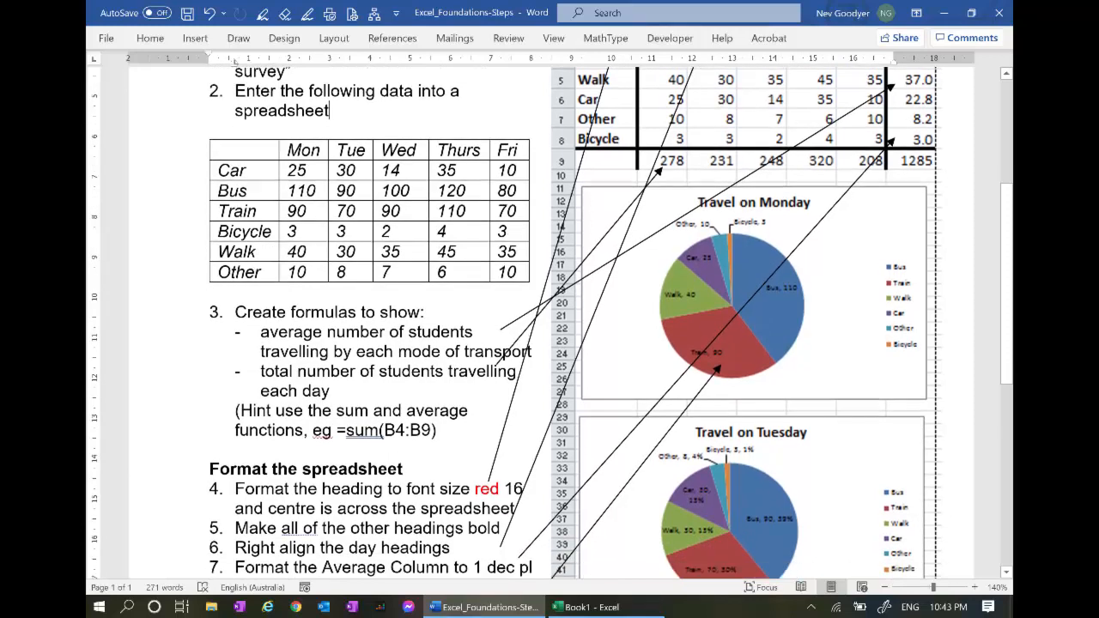
{"action": "scroll", "coordinate": [550, 323], "scroll_direction": "down", "scroll_amount": 2}
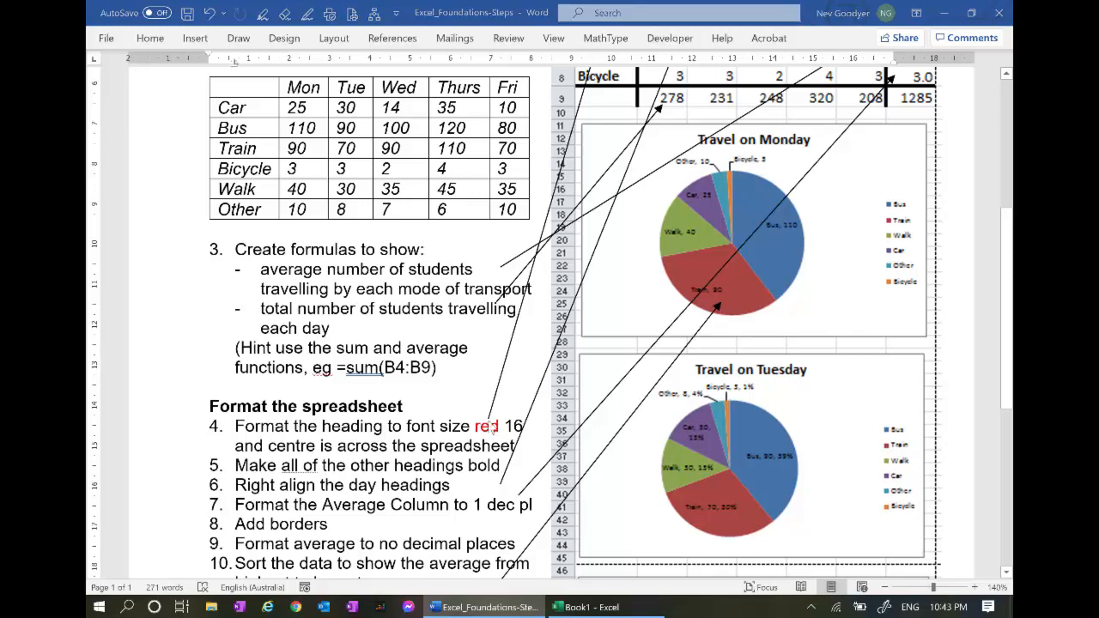
{"action": "key", "text": "alt+Tab"}
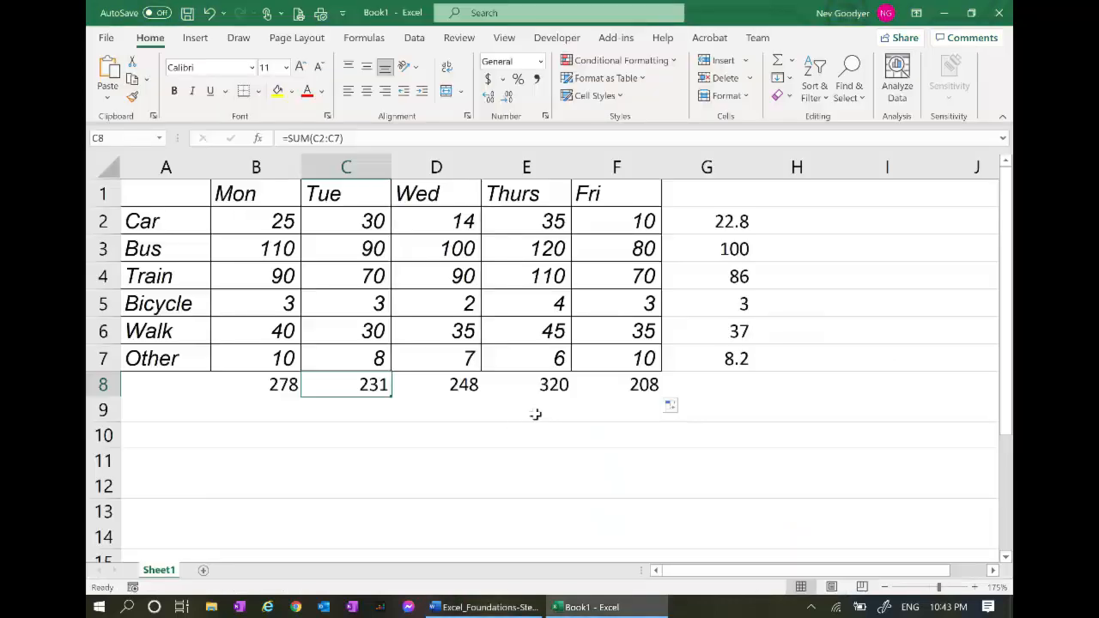
Insert a blank row 1 above the survey table
{"action": "left_click", "coordinate": [103, 194]}
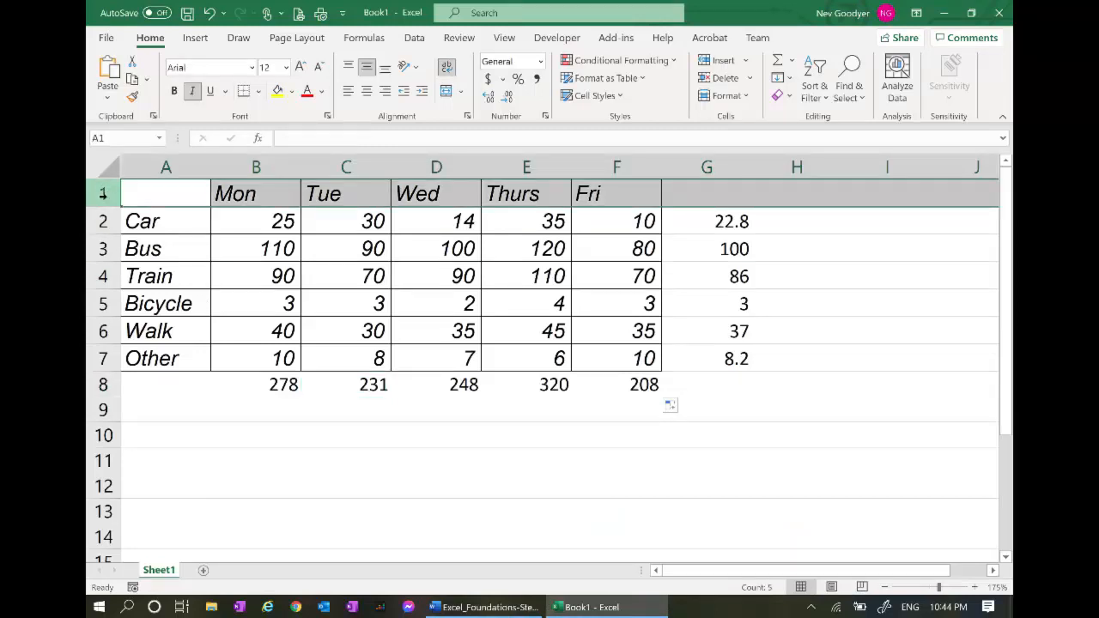
{"action": "right_click", "coordinate": [103, 194]}
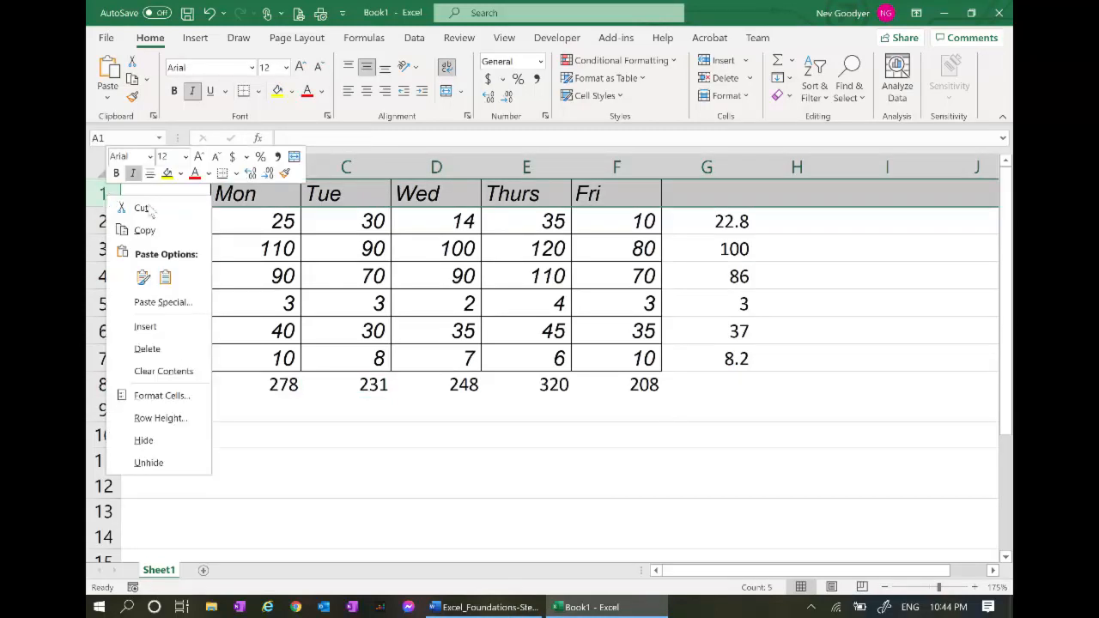
{"action": "left_click", "coordinate": [146, 326]}
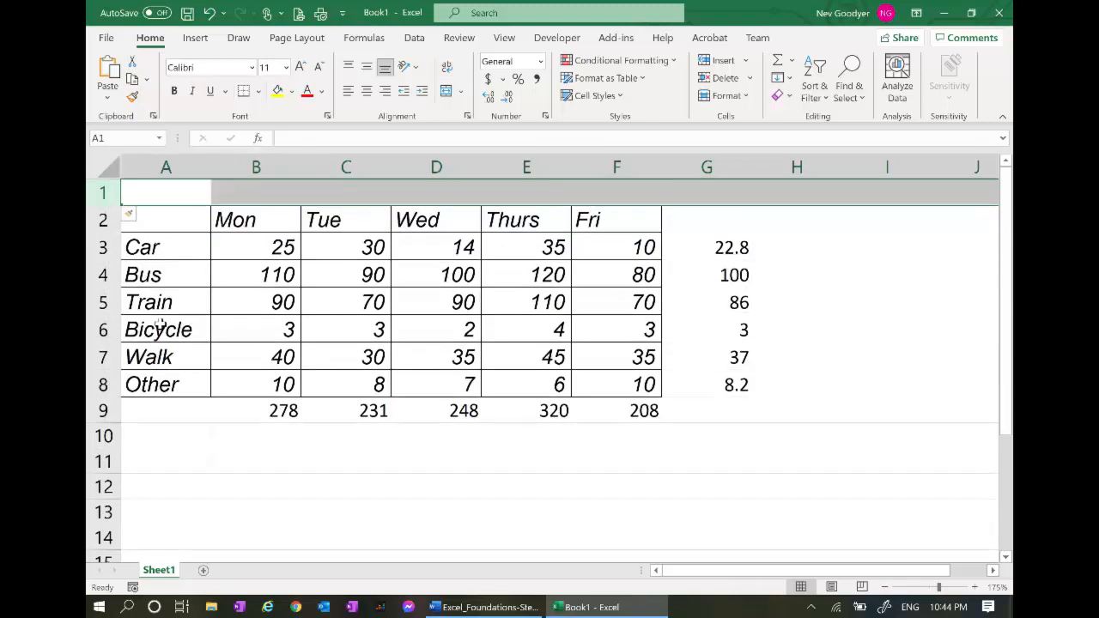
Check the Word instructions, then type 'Travel to College' into cell D1
{"action": "key", "text": "alt+Tab"}
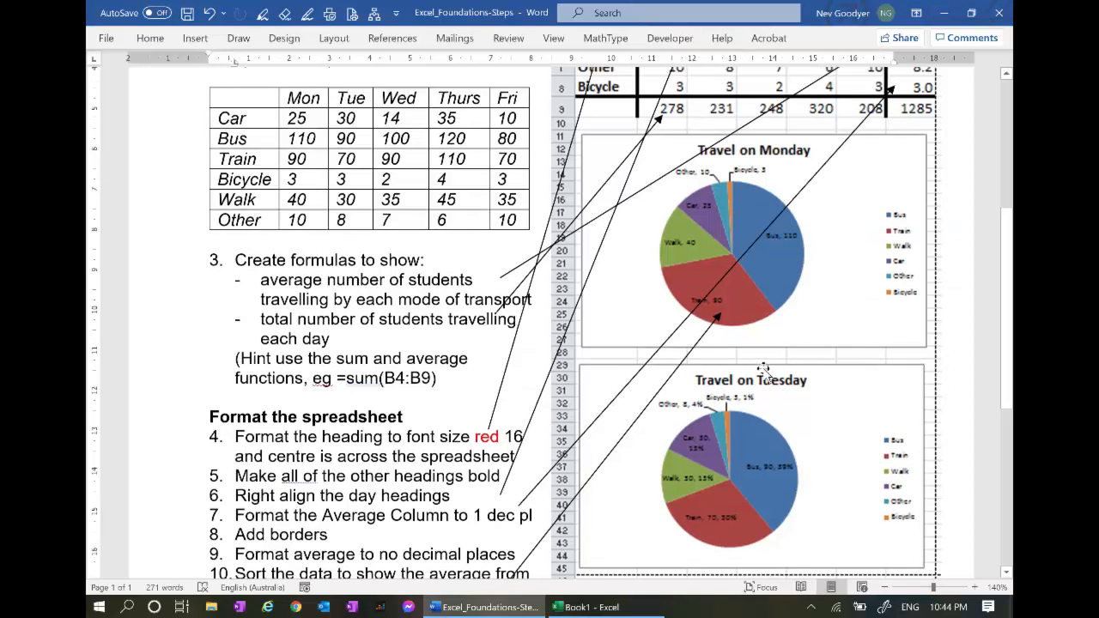
{"action": "scroll", "coordinate": [763, 368], "scroll_direction": "up", "scroll_amount": 5}
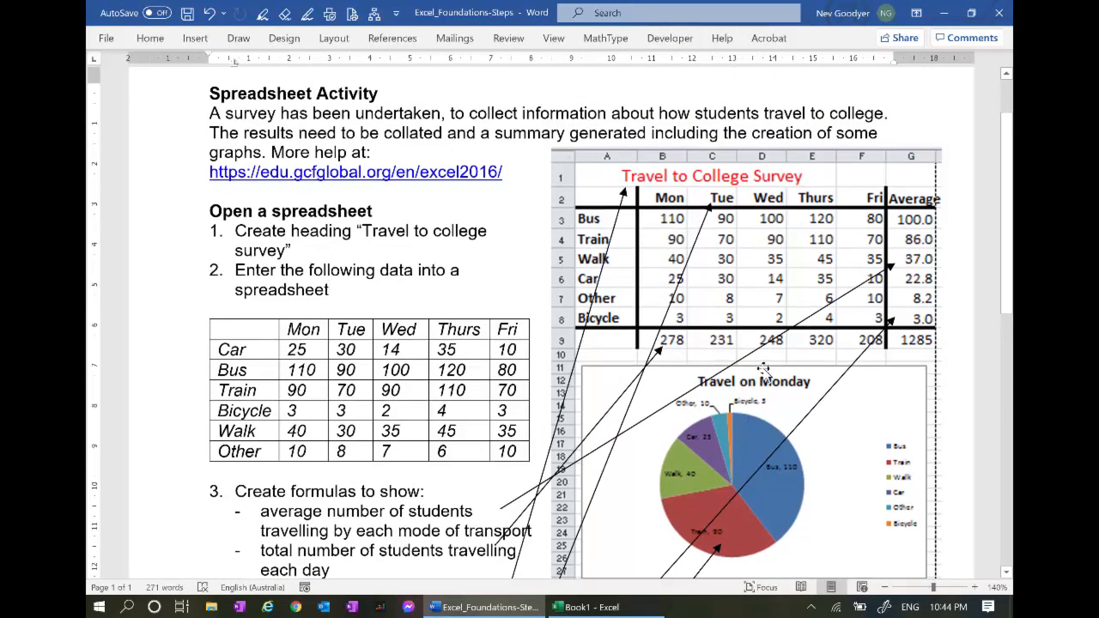
{"action": "key", "text": "alt+Tab"}
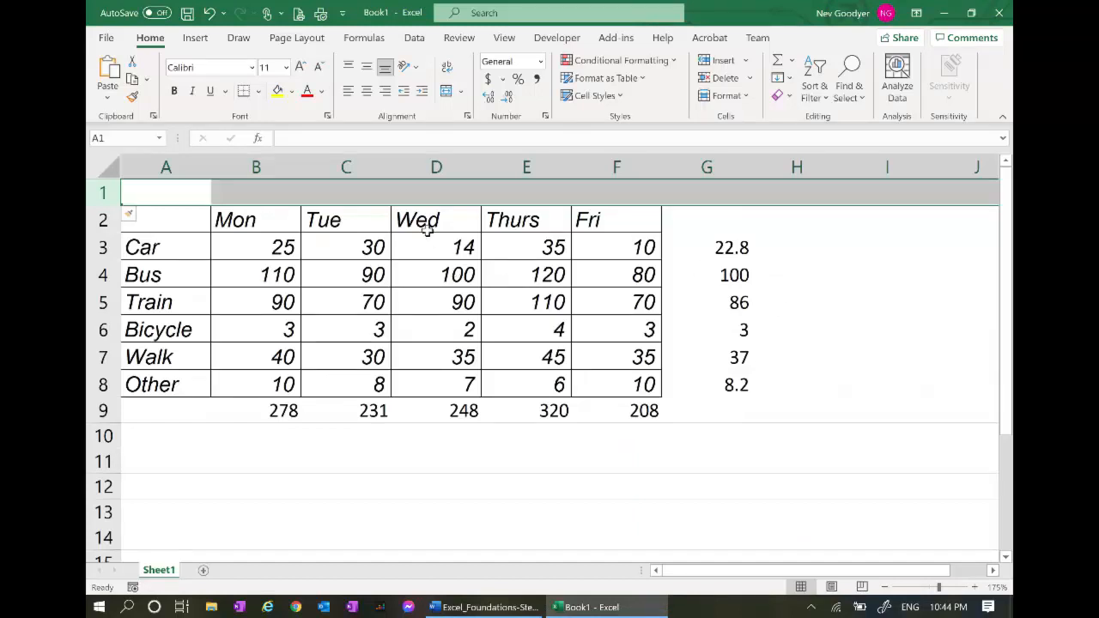
{"action": "left_click", "coordinate": [433, 196]}
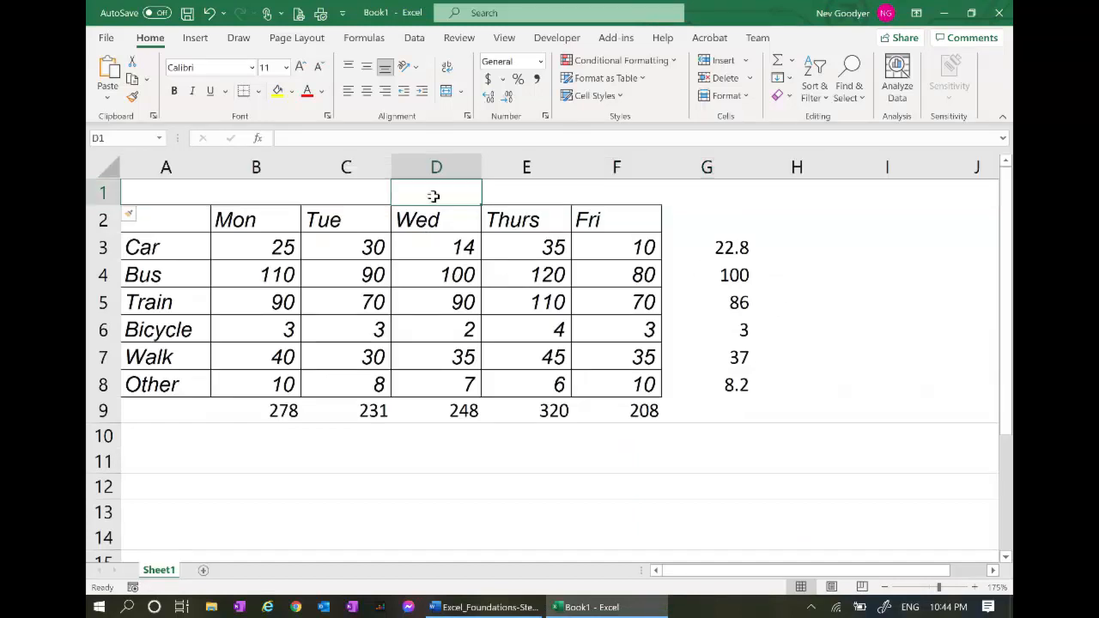
{"action": "type", "text": "Trav"}
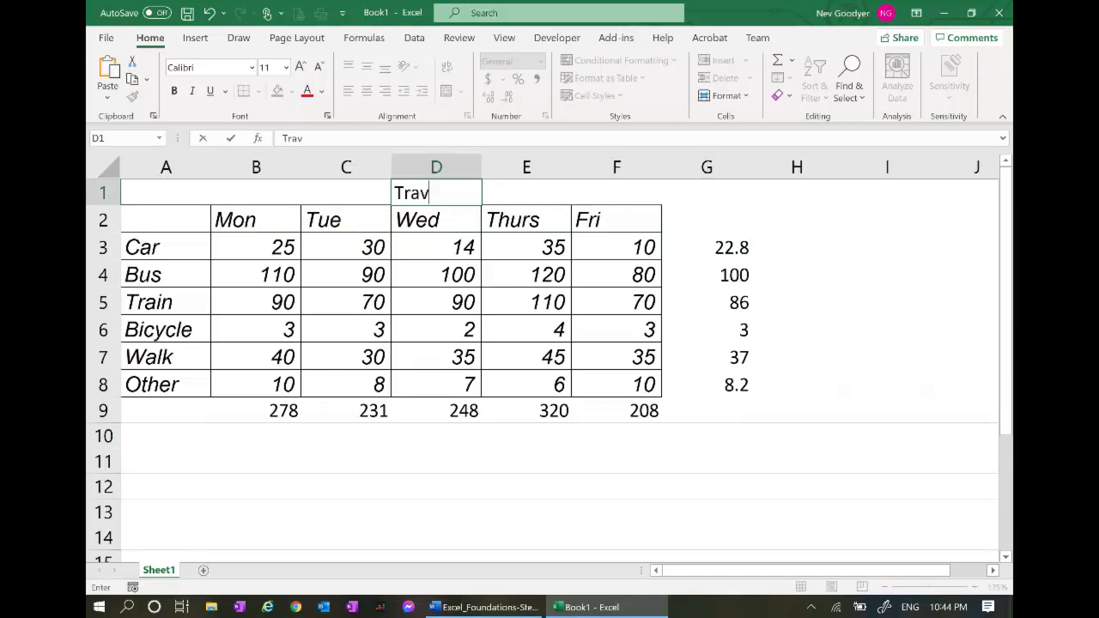
{"action": "type", "text": "el to College"}
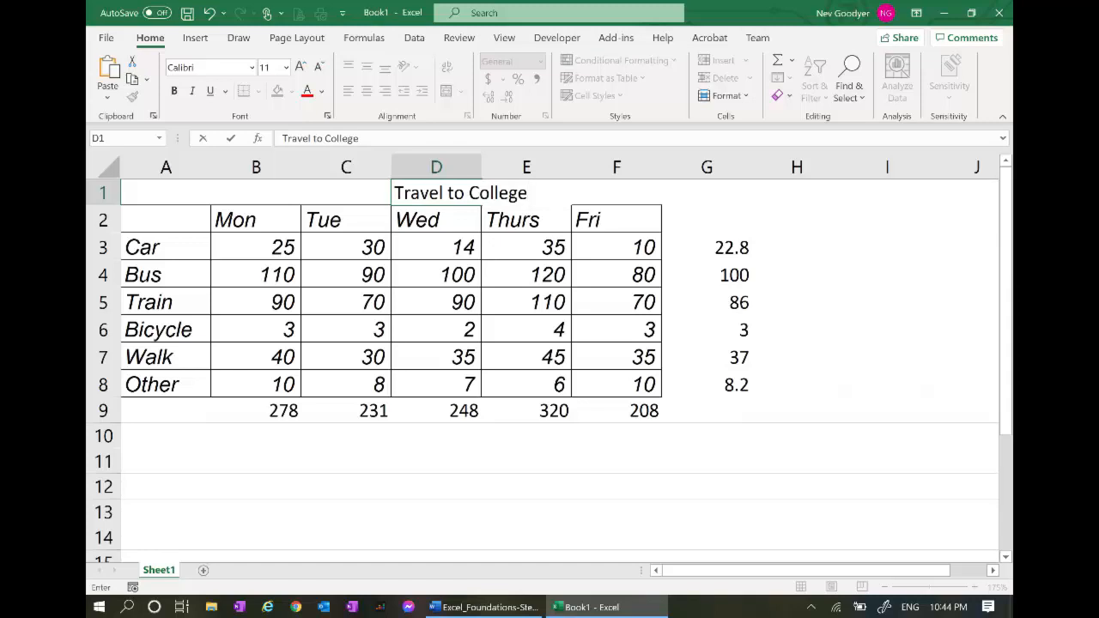
Make the D1 'Travel to College' heading red, centred and size 16
{"action": "left_click", "coordinate": [797, 215]}
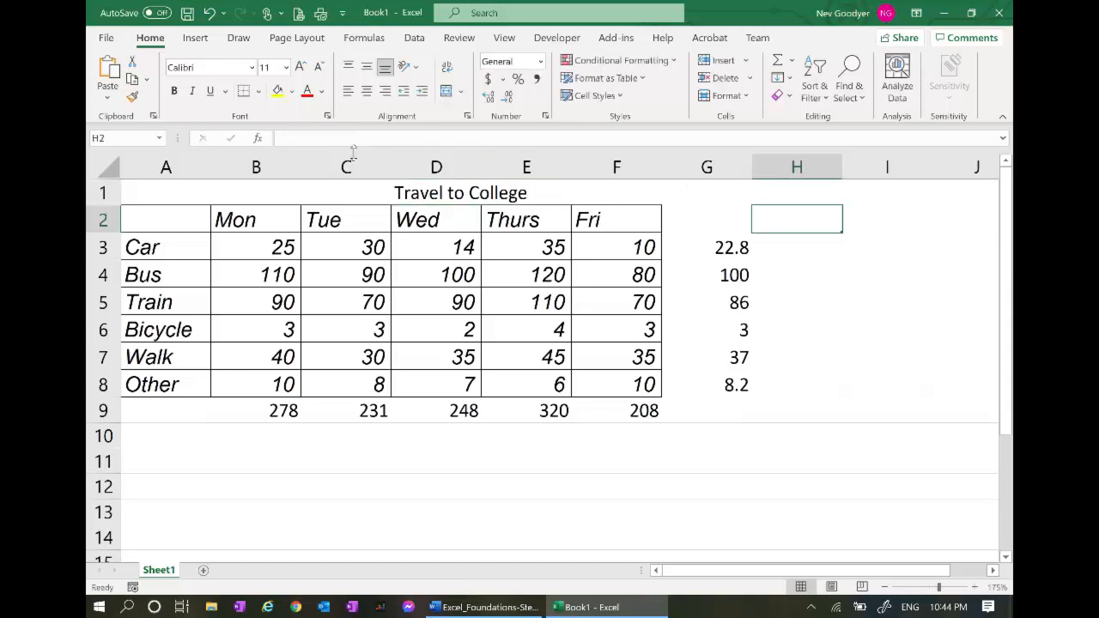
{"action": "left_click", "coordinate": [428, 195]}
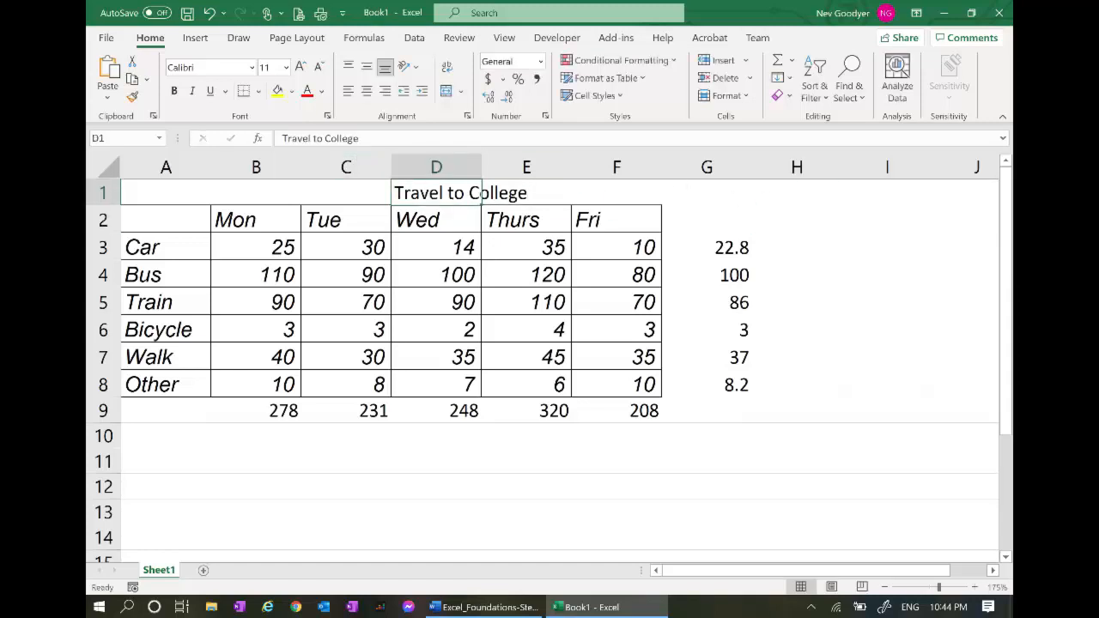
{"action": "left_click", "coordinate": [307, 91]}
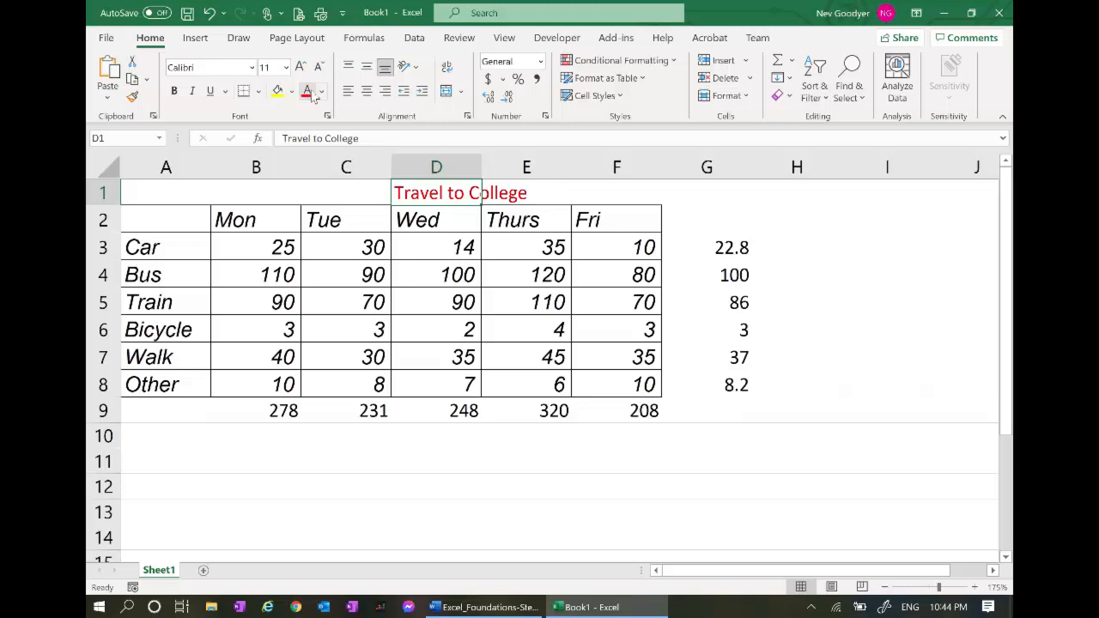
{"action": "left_click", "coordinate": [367, 91]}
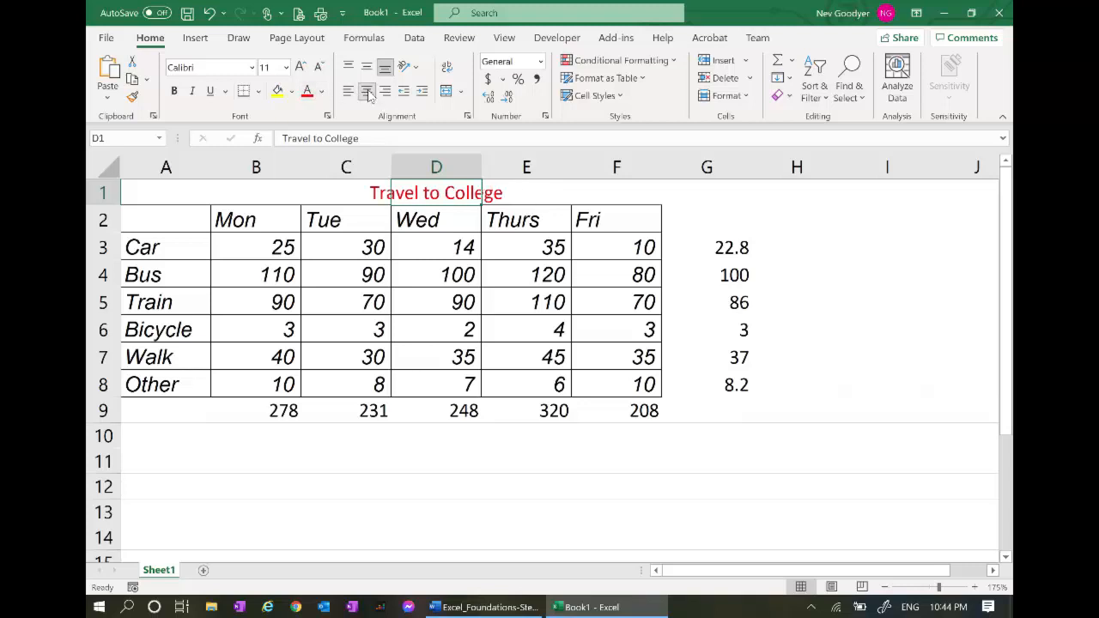
{"action": "left_click", "coordinate": [286, 68]}
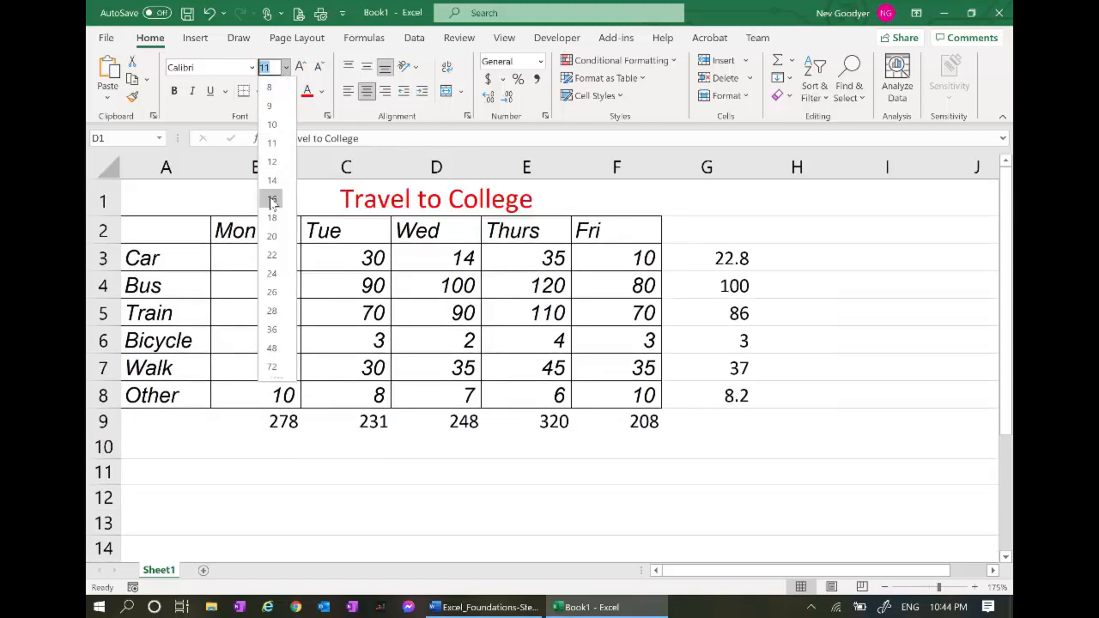
{"action": "left_click", "coordinate": [272, 200]}
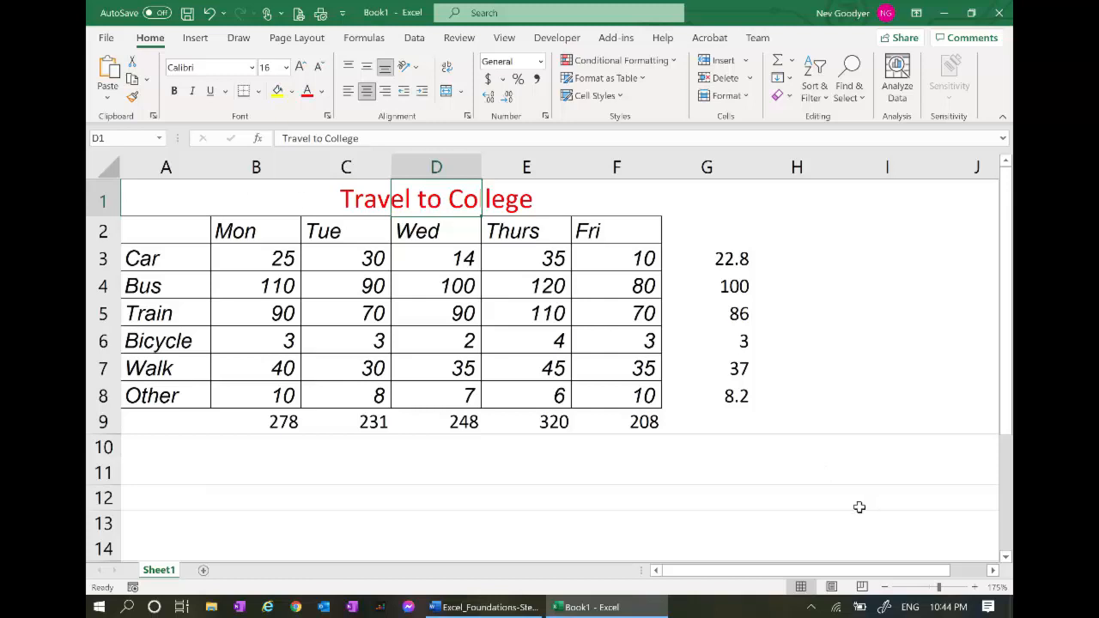
{"action": "key", "text": "alt+Tab"}
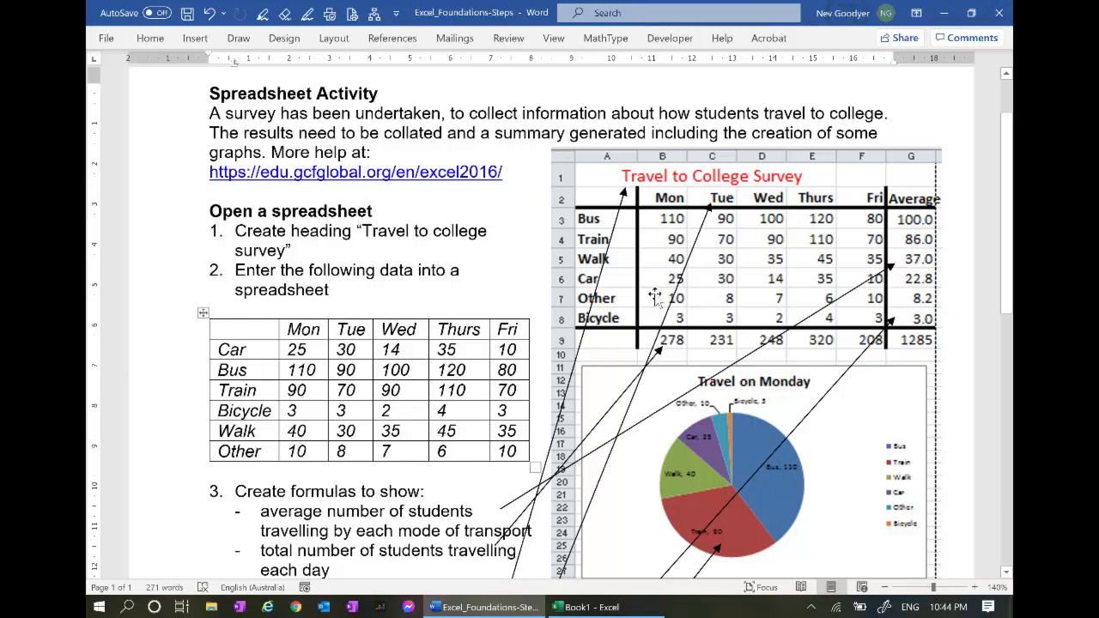
Append 'Survey' to the D1 heading so it reads 'Travel to College Survey'
{"action": "key", "text": "alt+Tab"}
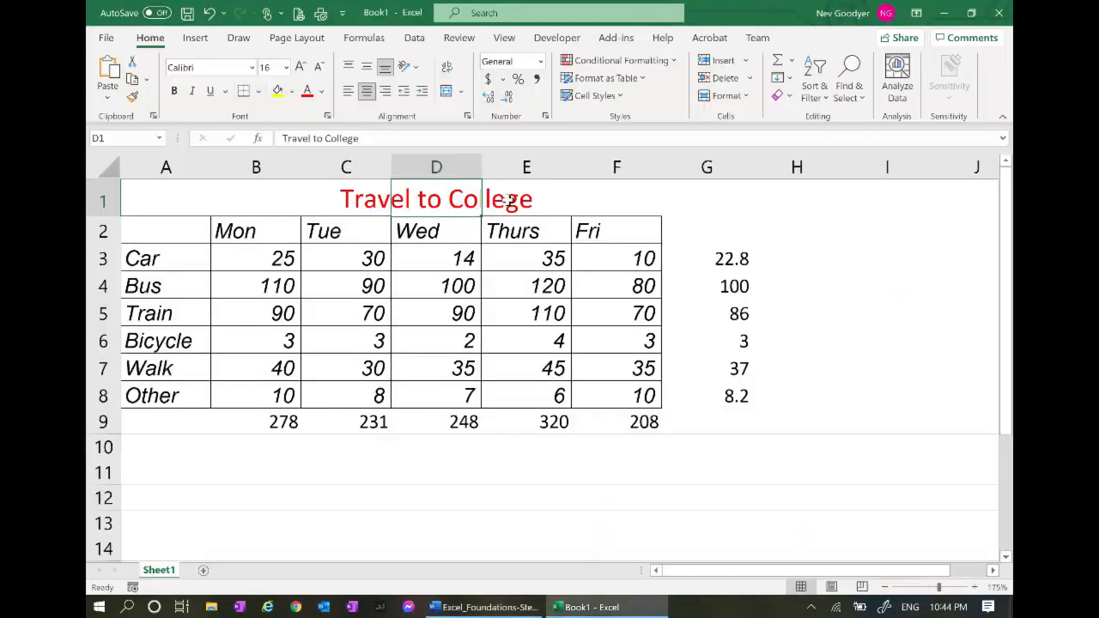
{"action": "key", "text": "F2"}
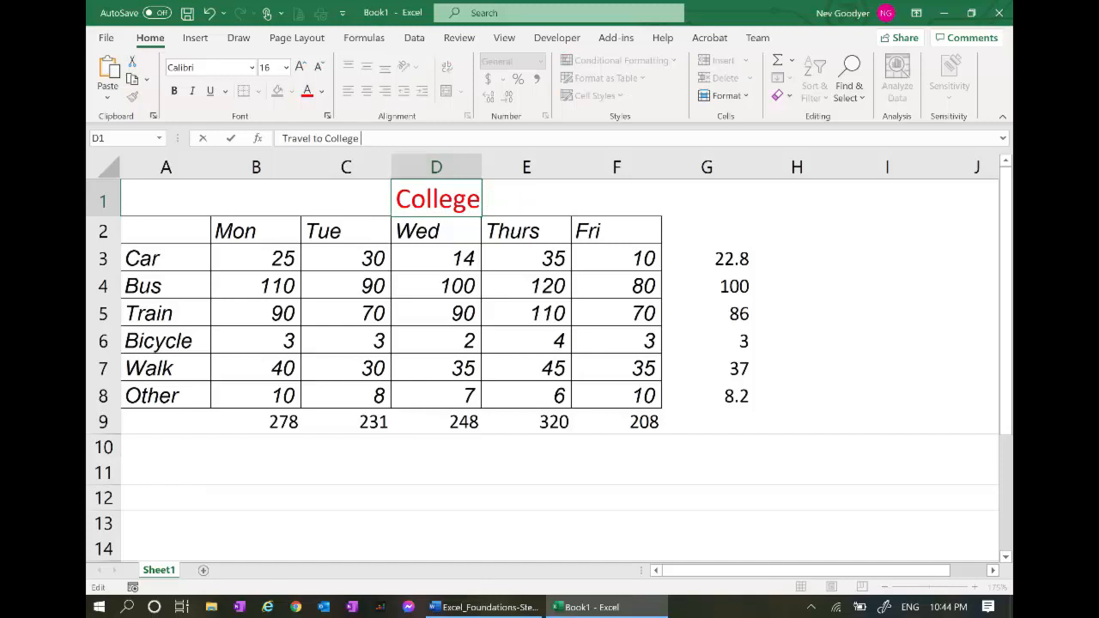
{"action": "type", "text": "Survey"}
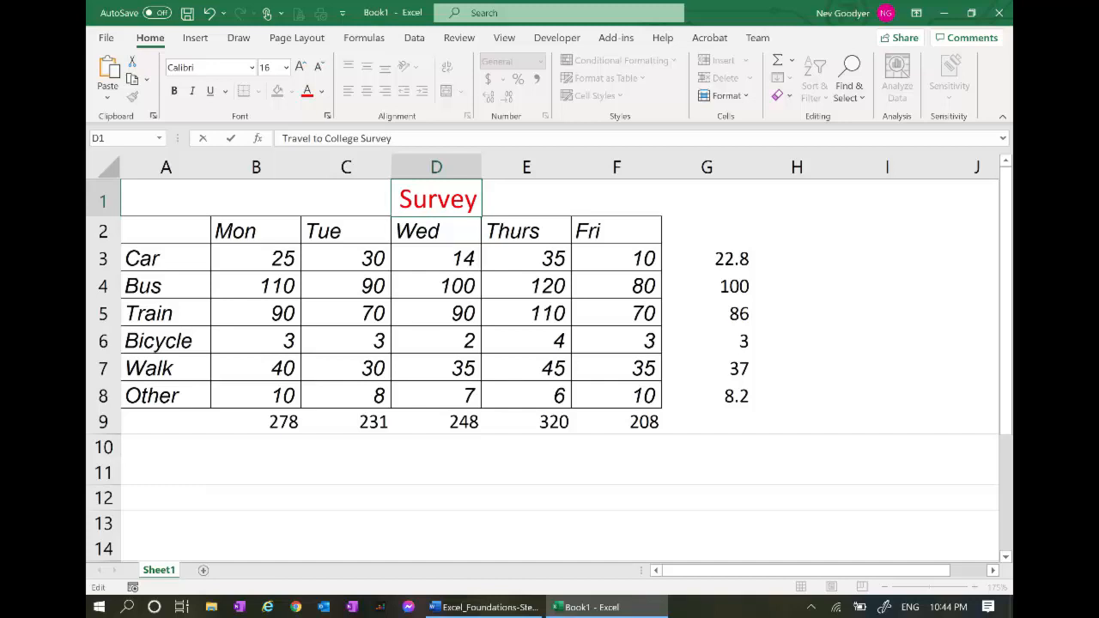
{"action": "key", "text": "Tab"}
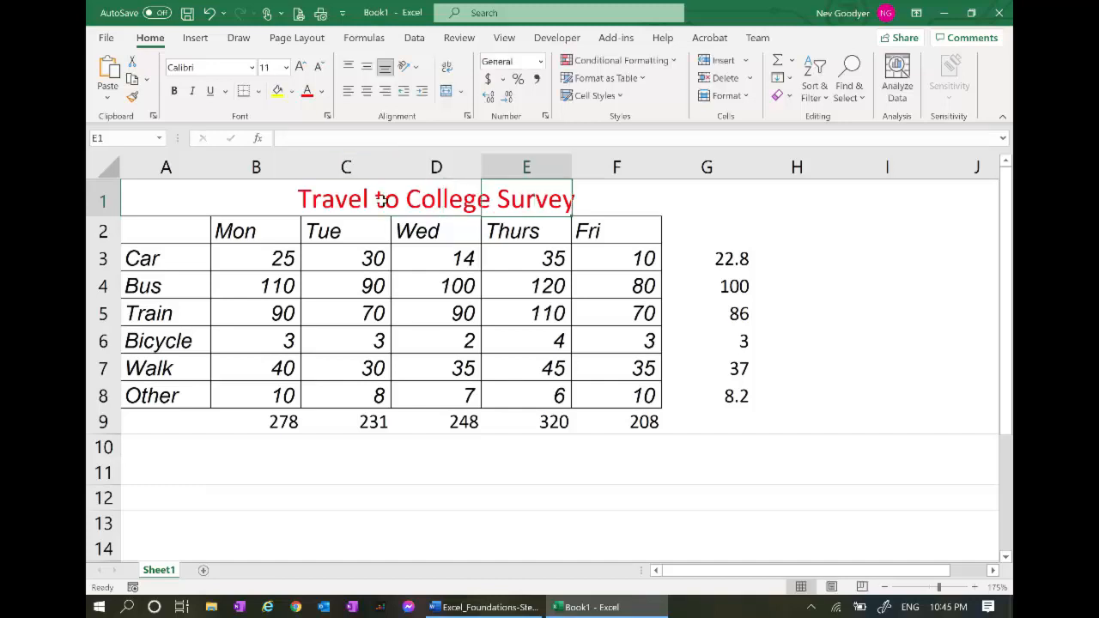
{"action": "key", "text": "alt+Tab"}
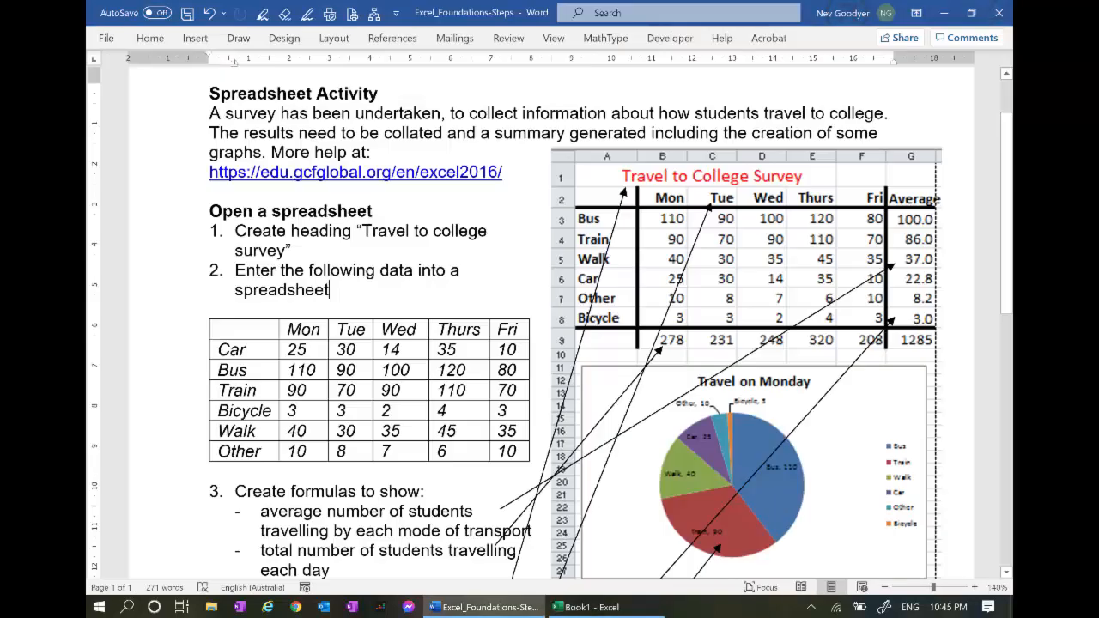
Scroll the Word document to the Graphs steps 11–13, then return to Excel
{"action": "scroll", "coordinate": [550, 323], "scroll_direction": "down", "scroll_amount": 5}
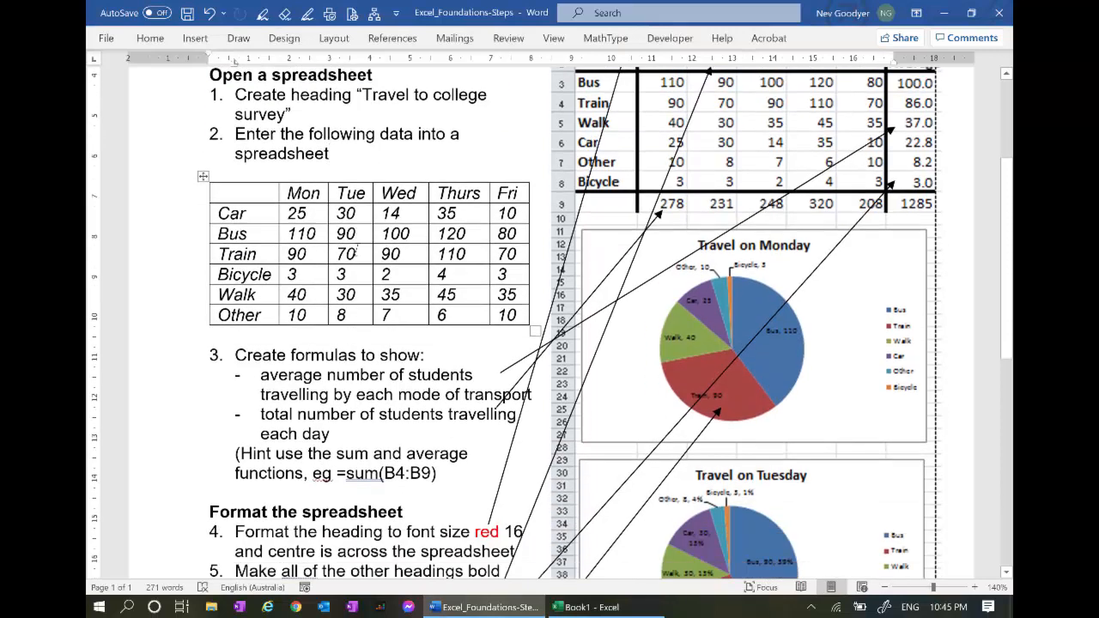
{"action": "scroll", "coordinate": [550, 324], "scroll_direction": "down", "scroll_amount": 4}
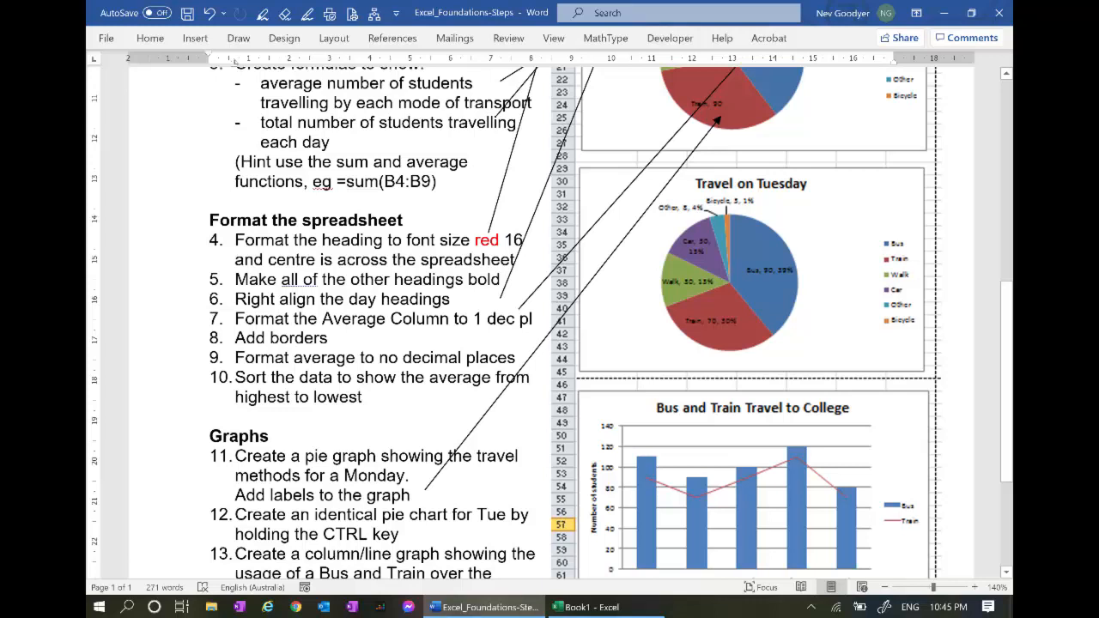
{"action": "key", "text": "alt+Tab"}
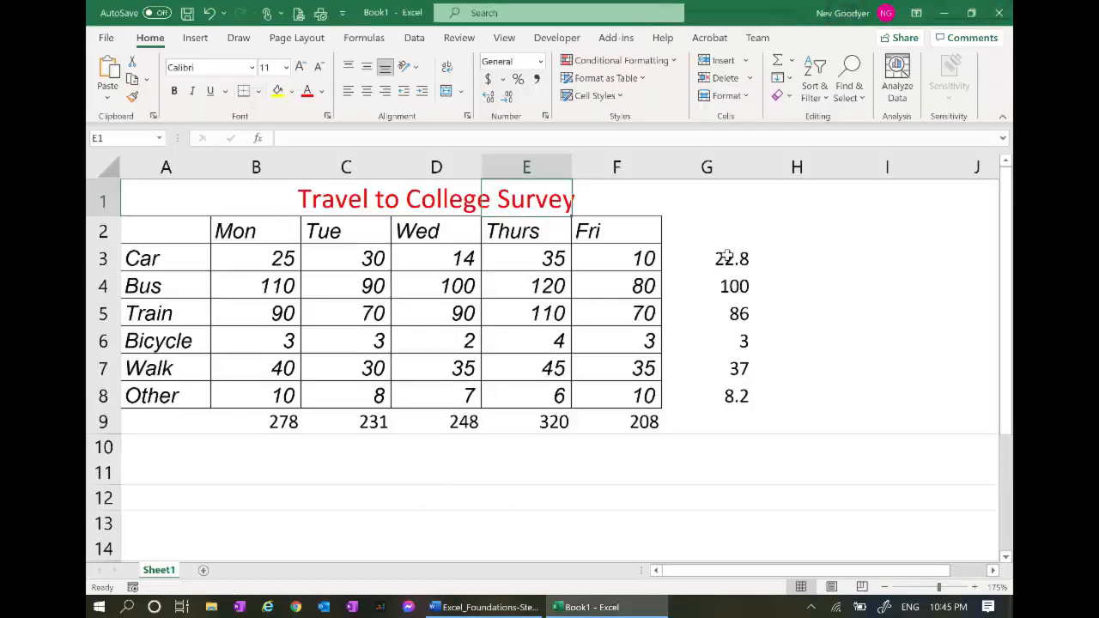
Format the G3:G8 averages to one decimal place (22.8, 100.0, 86.0, 3.0, 37.0, 8.2)
{"action": "left_click_drag", "start_coordinate": [727, 256], "coordinate": [732, 396]}
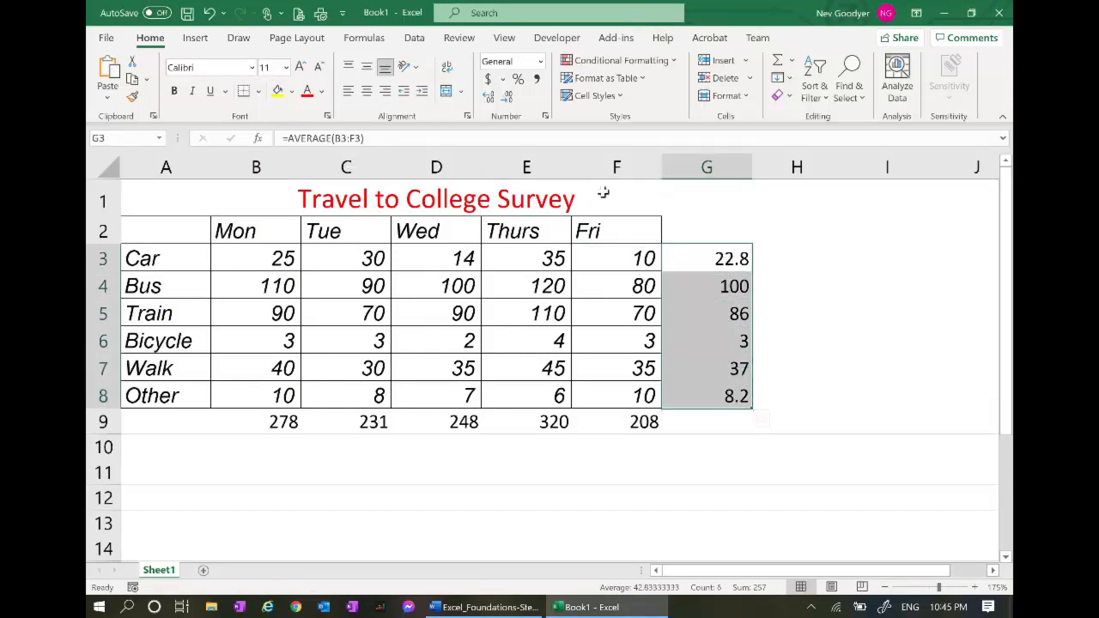
{"action": "left_click", "coordinate": [489, 98]}
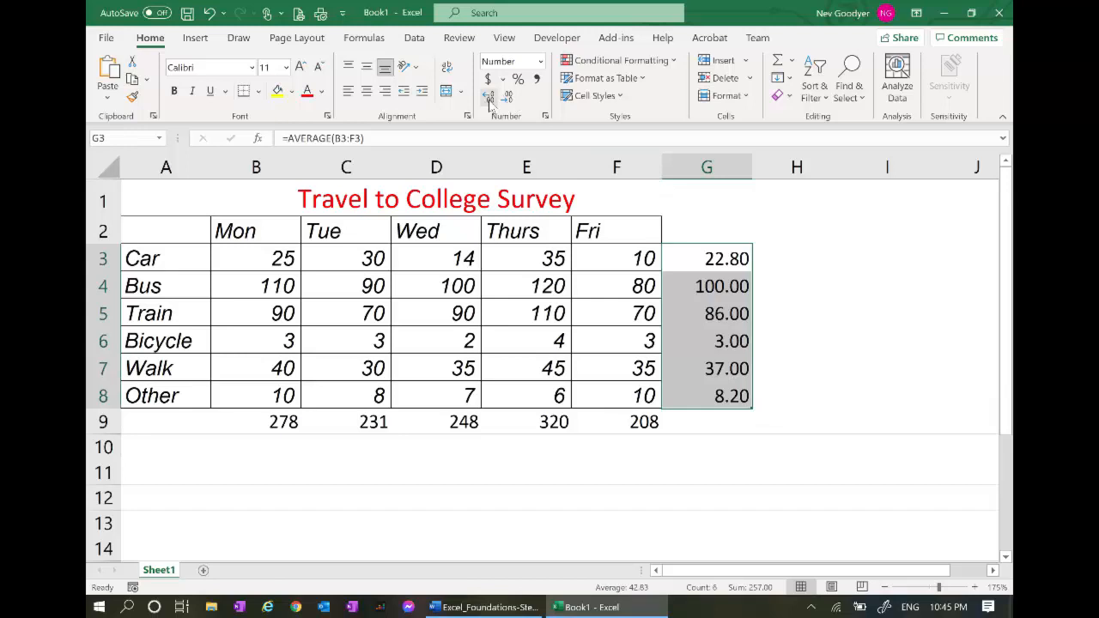
{"action": "left_click", "coordinate": [489, 98]}
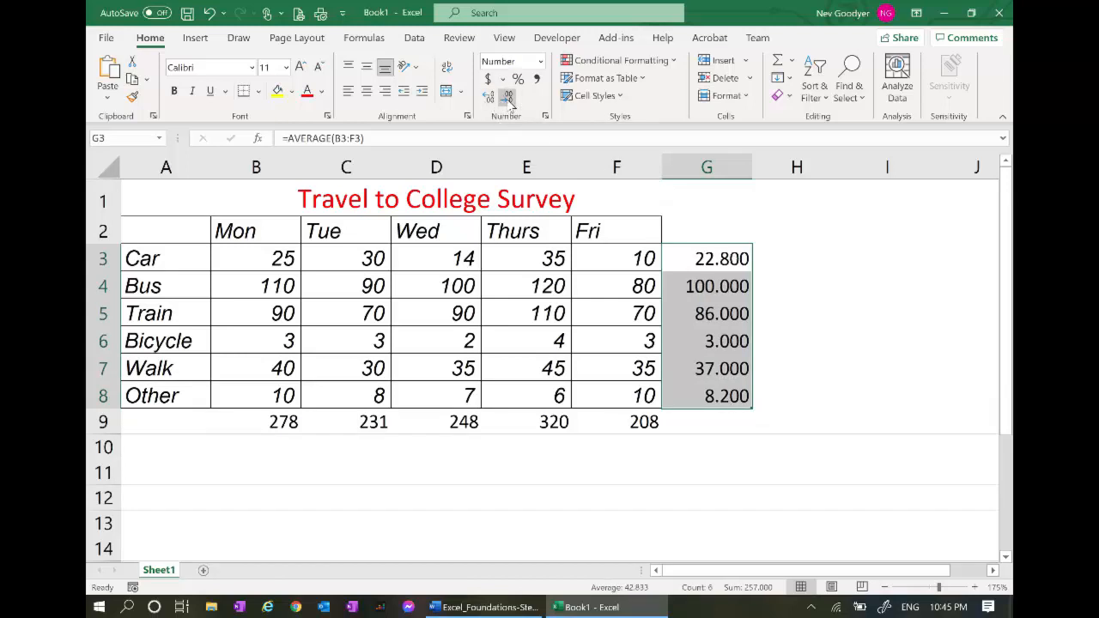
{"action": "left_click", "coordinate": [509, 98]}
{"action": "left_click", "coordinate": [510, 98]}
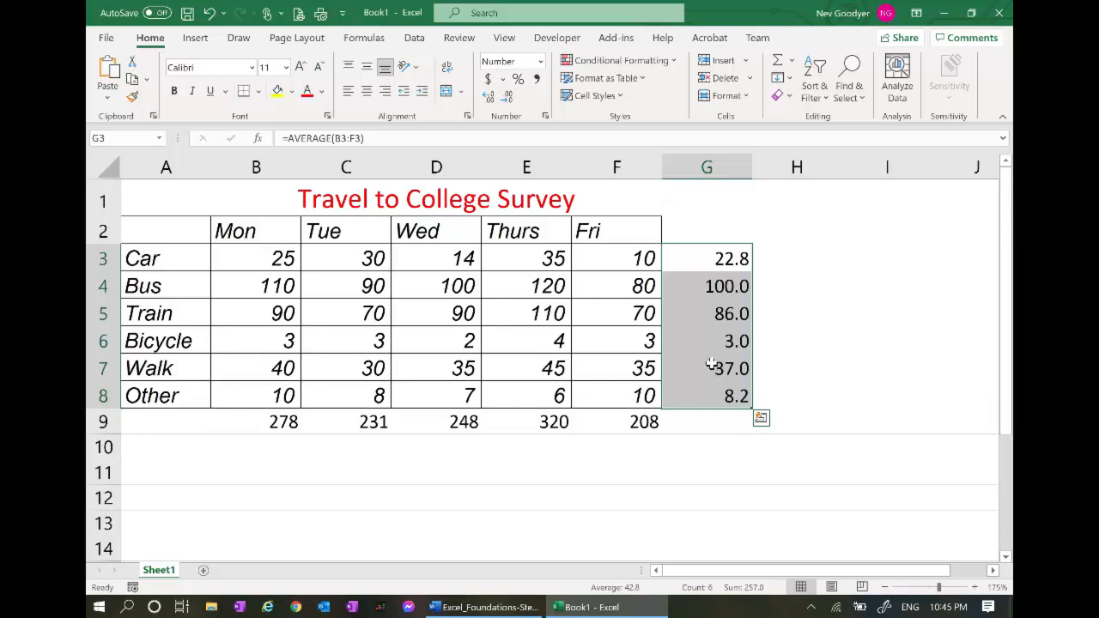
Right-align the Mon–Fri headings in B2:F2, then switch to the Word instructions
{"action": "left_click", "coordinate": [262, 232]}
{"action": "left_click_drag", "start_coordinate": [292, 233], "coordinate": [582, 232]}
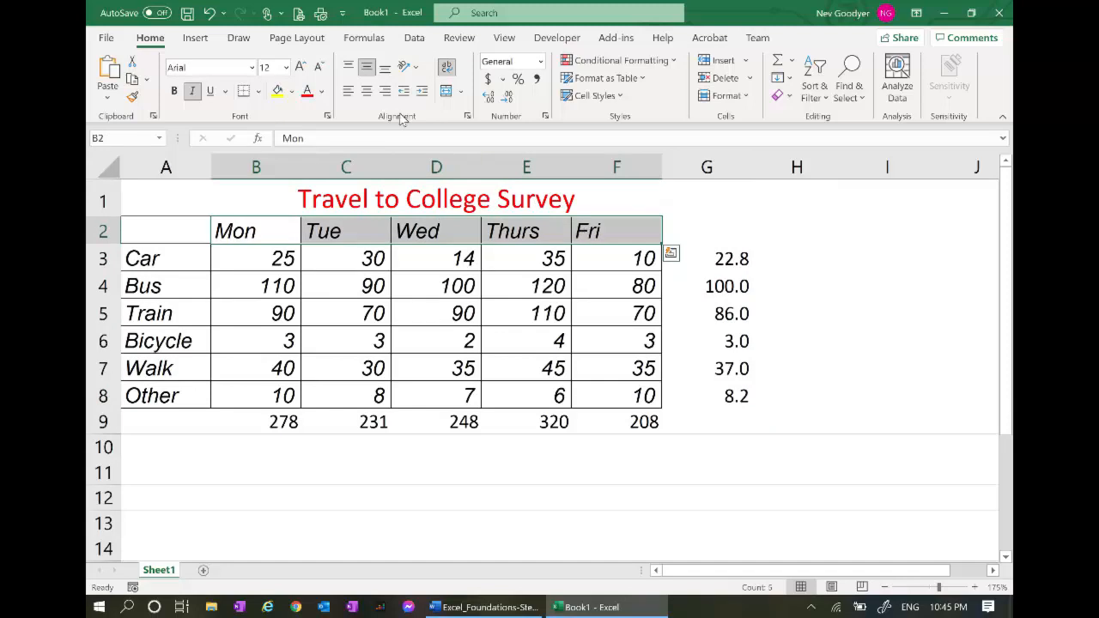
{"action": "left_click", "coordinate": [383, 93]}
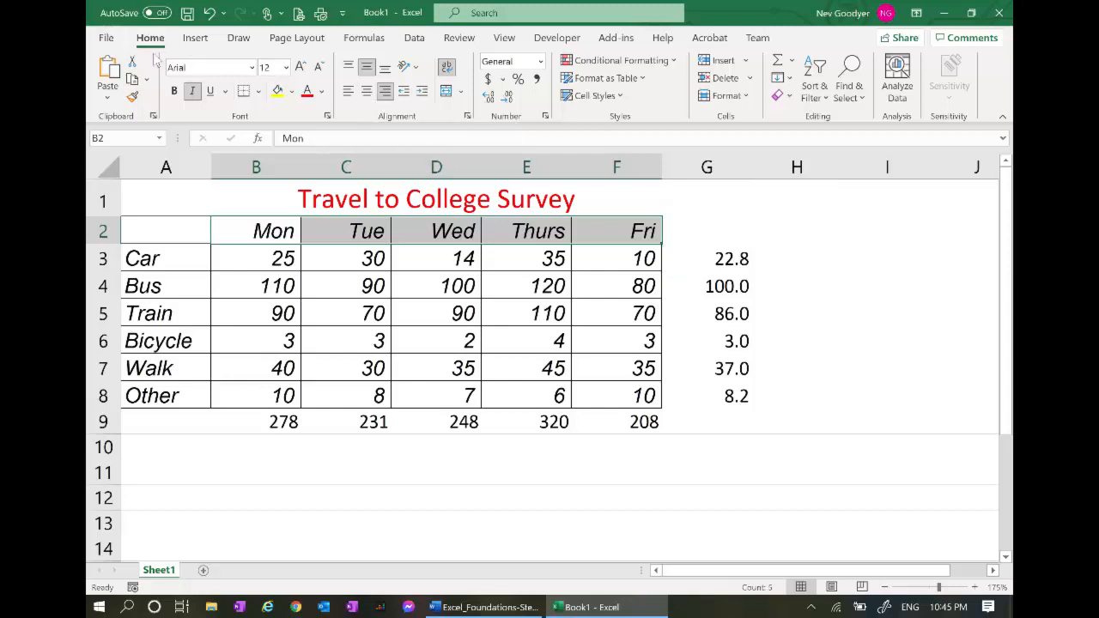
{"action": "key", "text": "alt+Tab"}
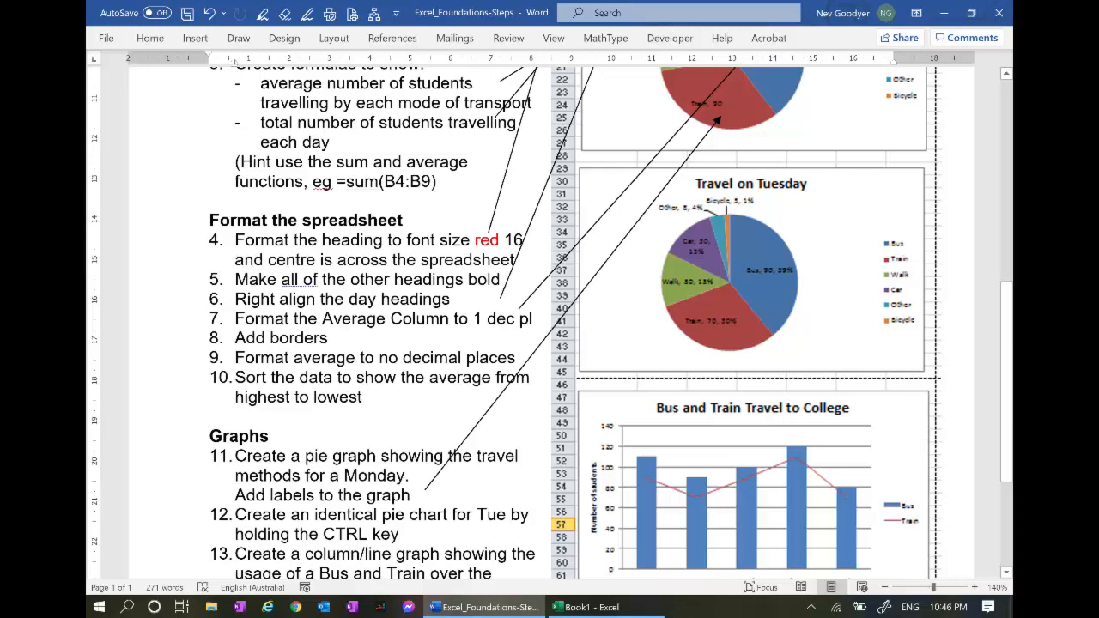
Back in Excel, make G3:G8 bold whole numbers with no decimals (23, 100, 86, 3, 37, 8)
{"action": "key", "text": "alt+Tab"}
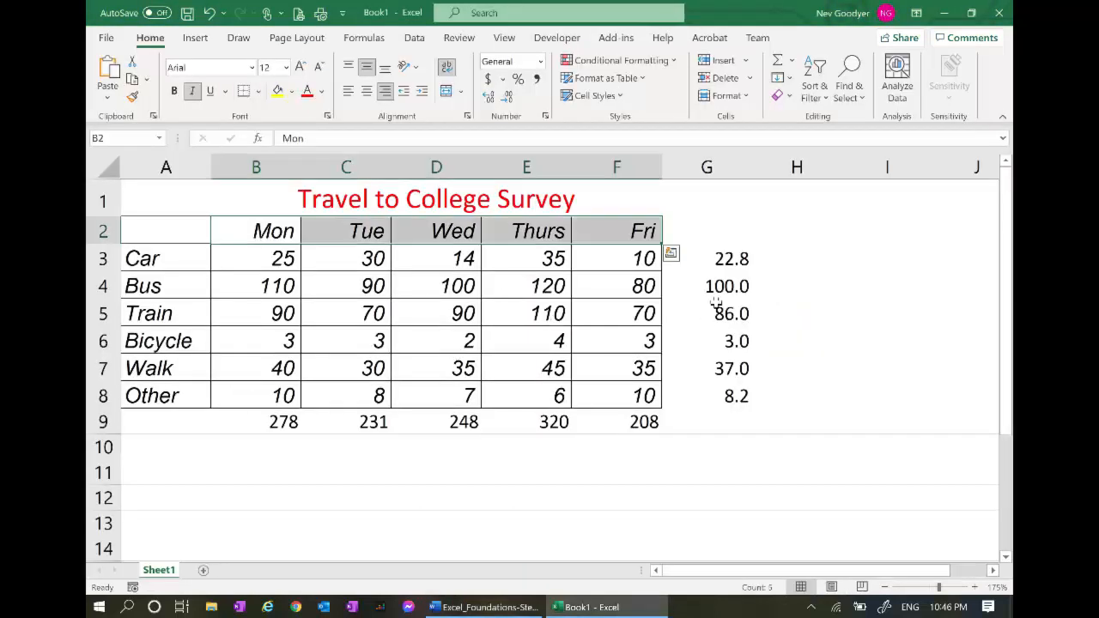
{"action": "left_click_drag", "start_coordinate": [720, 259], "coordinate": [729, 393]}
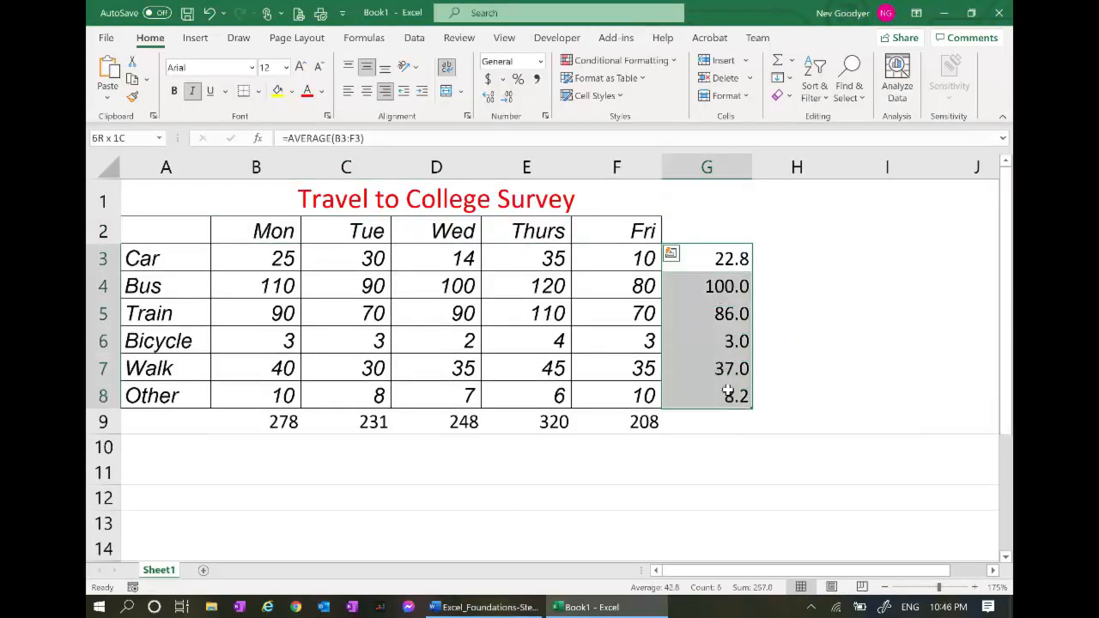
{"action": "left_click", "coordinate": [508, 97]}
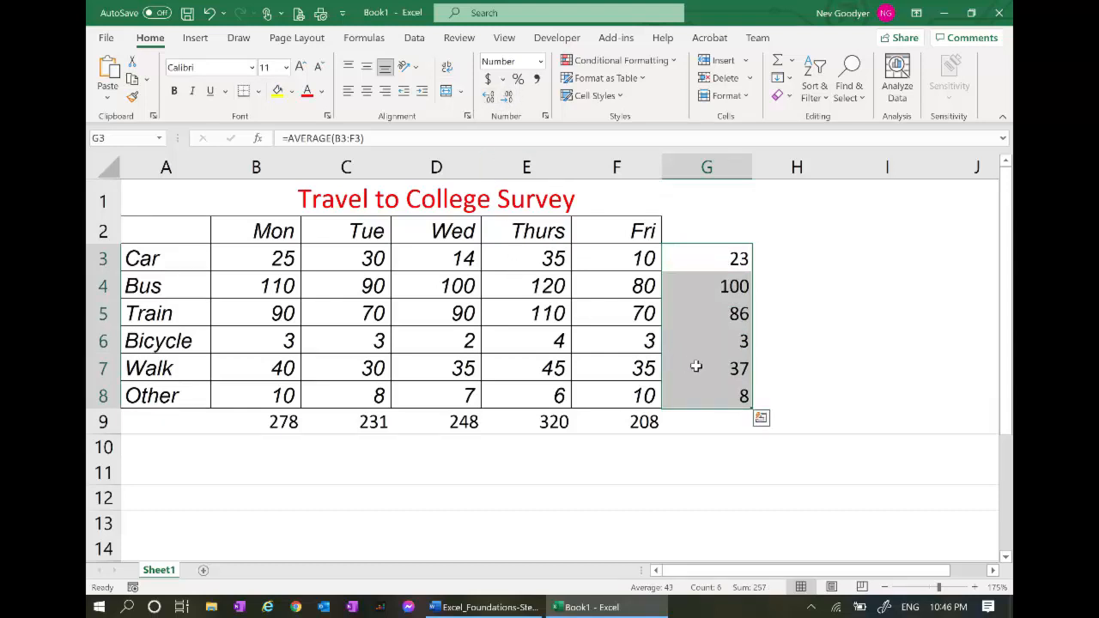
{"action": "left_click", "coordinate": [173, 91]}
Bold the B9:F9 daily totals and the A2:A8 transport labels, then return to Word
{"action": "left_click_drag", "start_coordinate": [632, 421], "coordinate": [288, 420]}
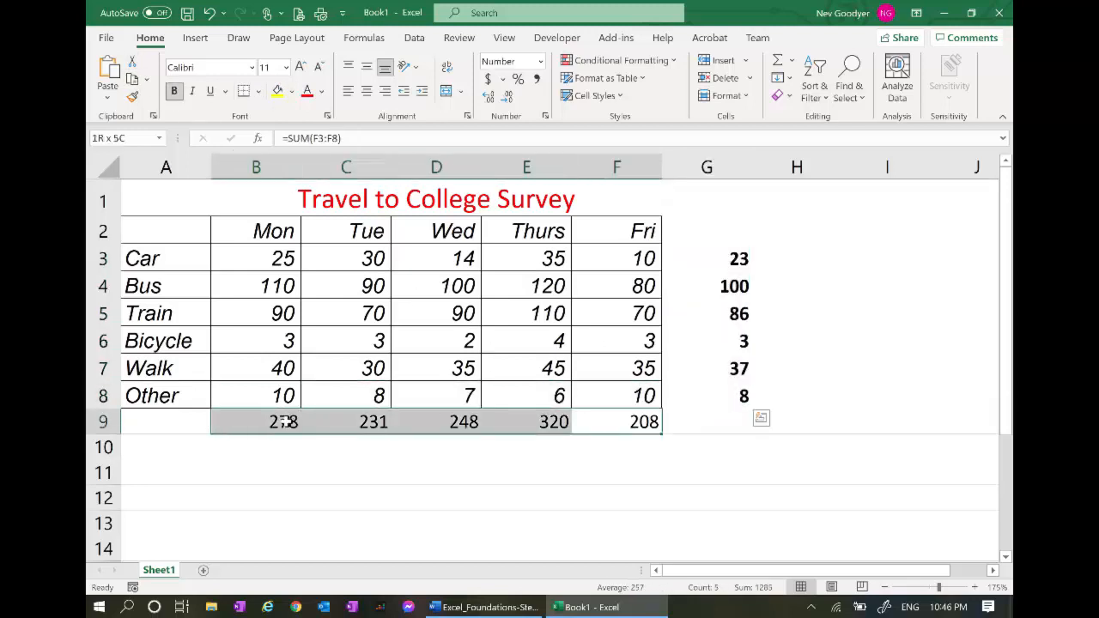
{"action": "left_click", "coordinate": [174, 91]}
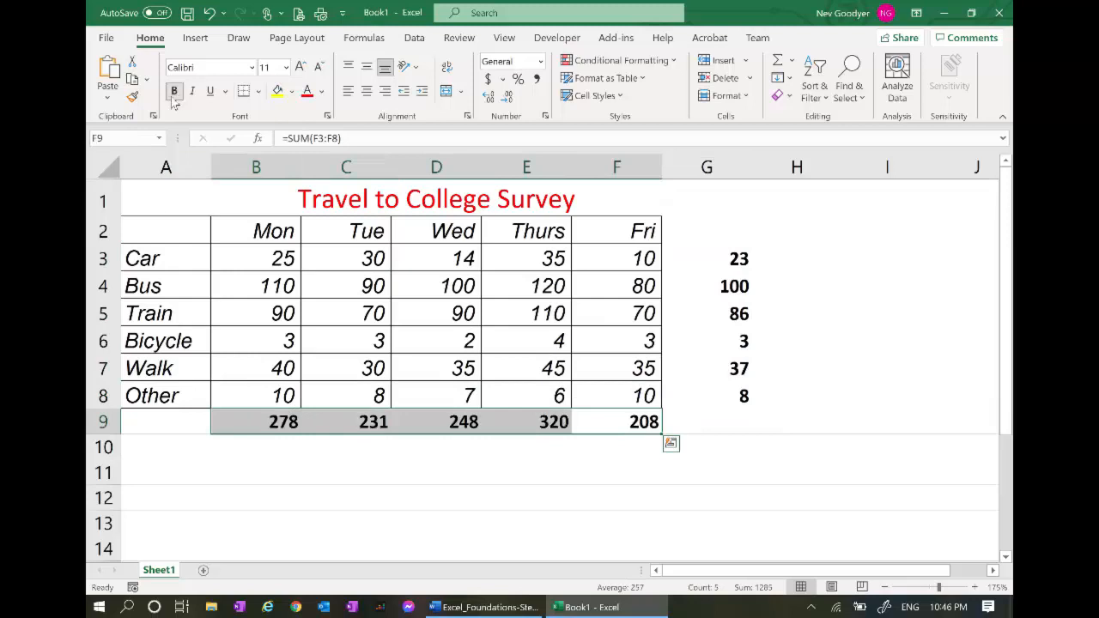
{"action": "left_click_drag", "start_coordinate": [165, 226], "coordinate": [151, 404]}
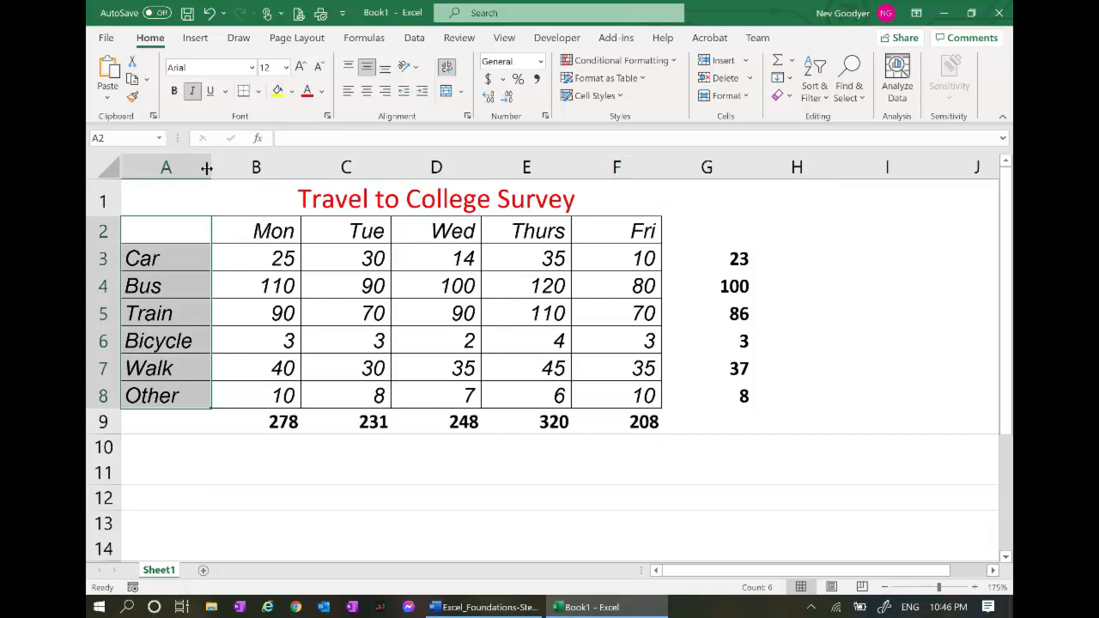
{"action": "left_click", "coordinate": [173, 91]}
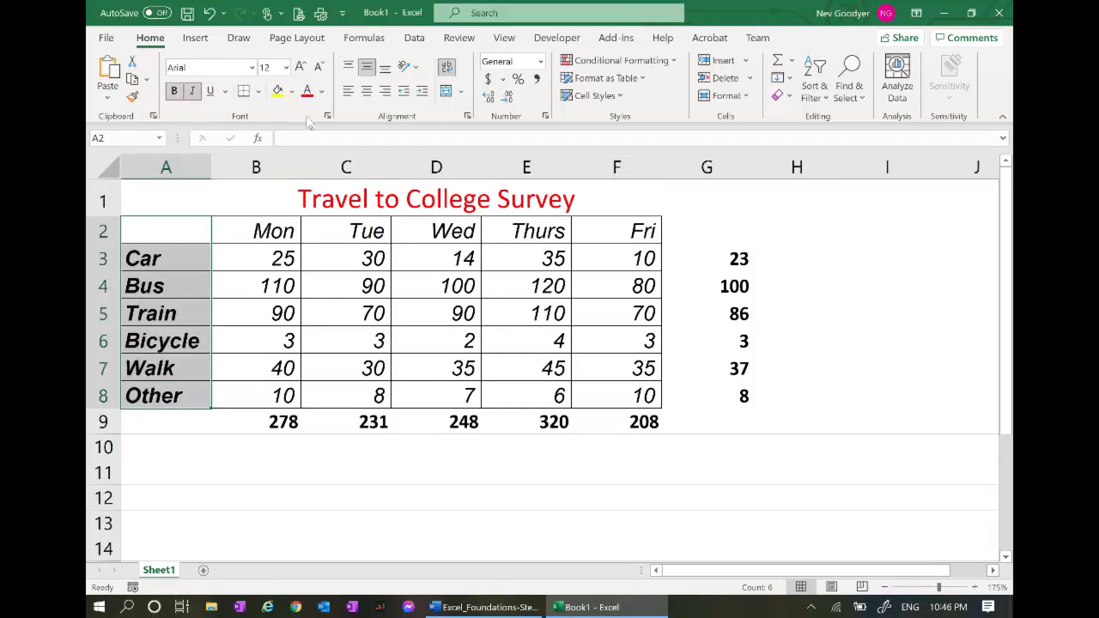
{"action": "left_click", "coordinate": [275, 421]}
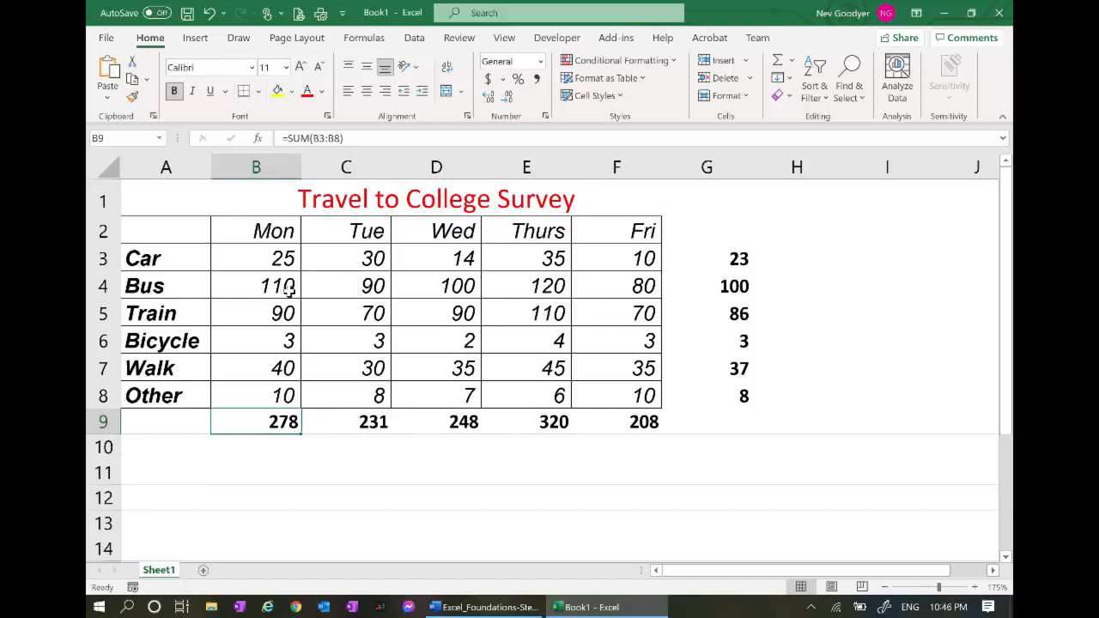
{"action": "key", "text": "alt+Tab"}
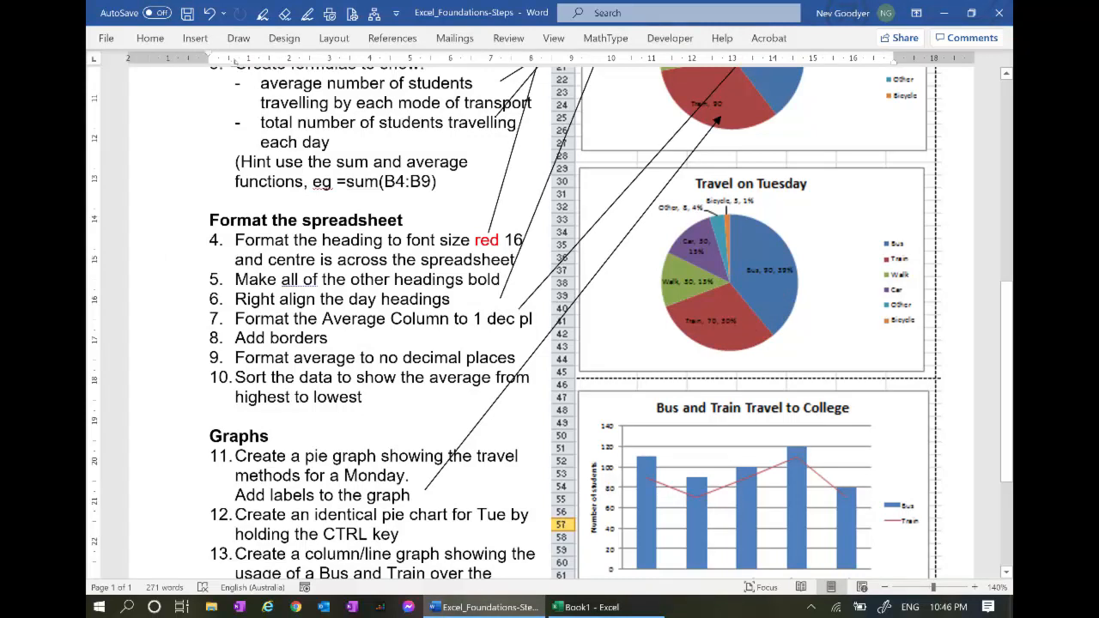
Scroll through the Word instructions to review the formatting steps, then return to Excel
{"action": "scroll", "coordinate": [550, 323], "scroll_direction": "down", "scroll_amount": 1}
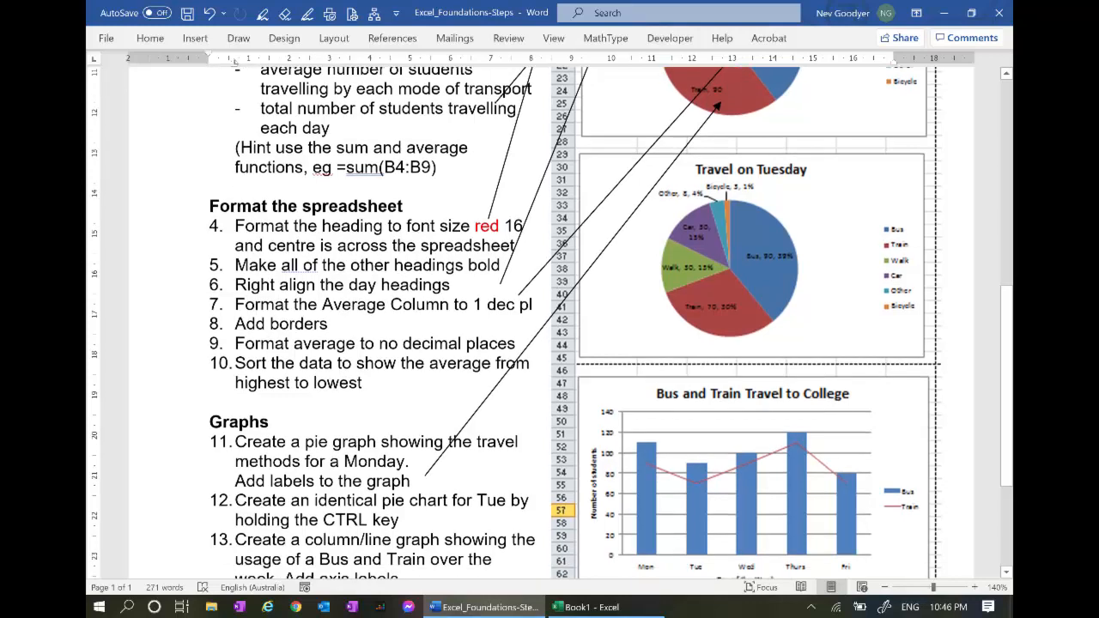
{"action": "scroll", "coordinate": [549, 323], "scroll_direction": "up", "scroll_amount": 2}
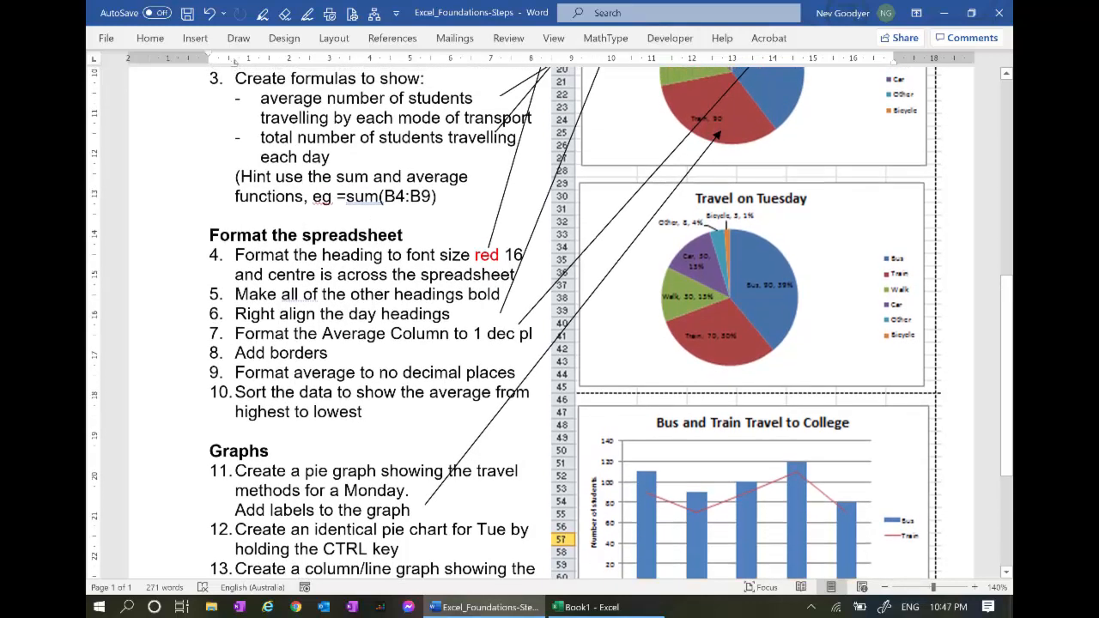
{"action": "key", "text": "alt+Tab"}
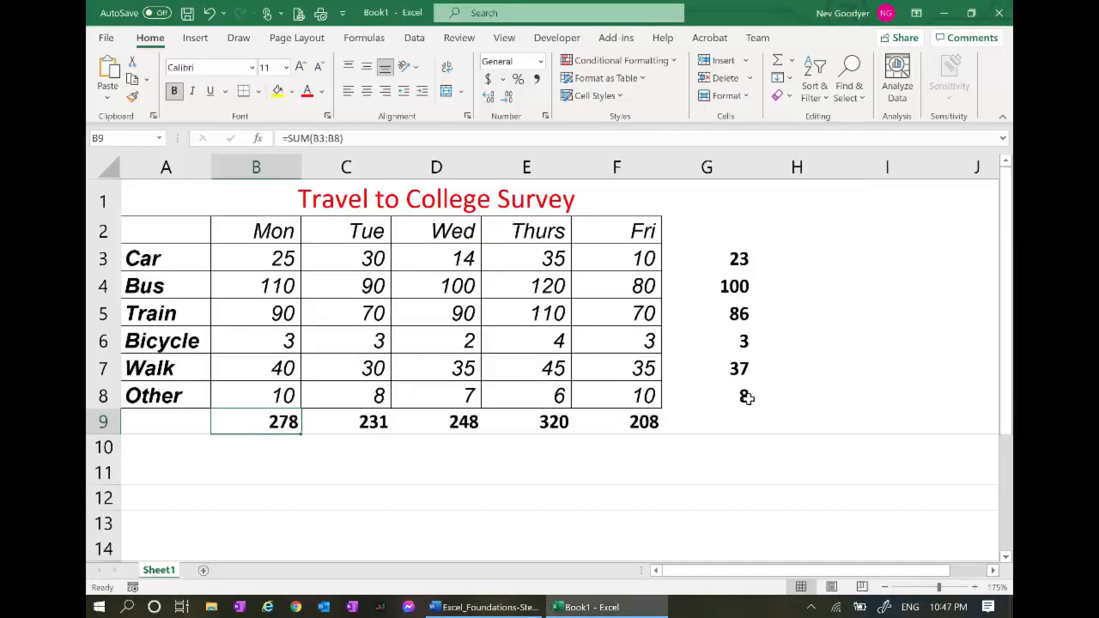
Sort A3:G8 by column G smallest to largest with no header row, Bicycle first and Bus last
{"action": "left_click", "coordinate": [718, 396]}
{"action": "left_click_drag", "start_coordinate": [509, 384], "coordinate": [88, 260]}
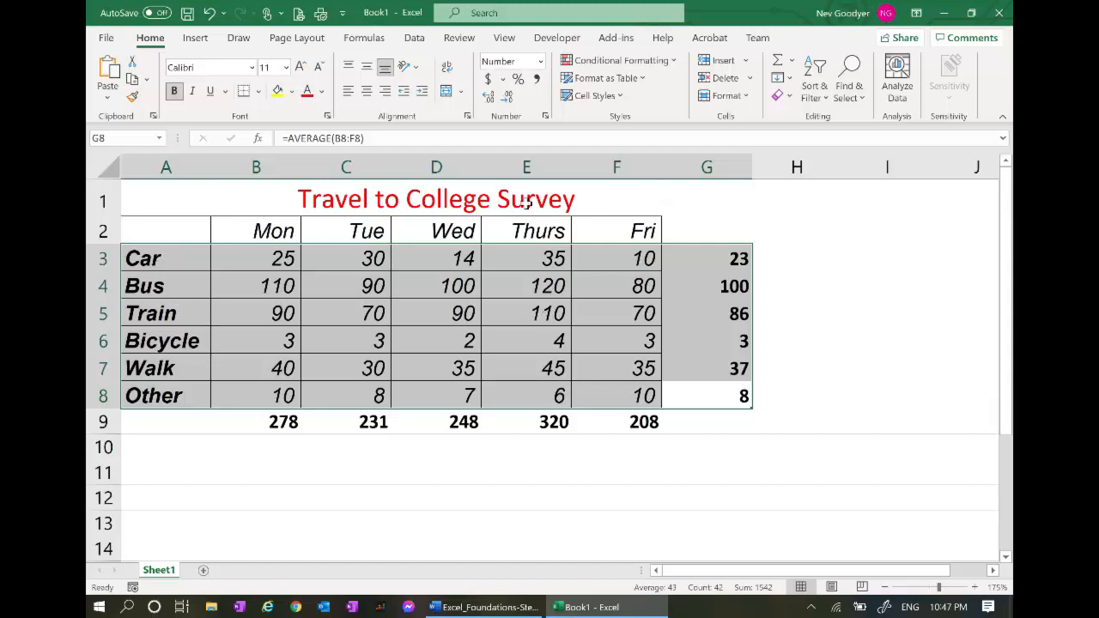
{"action": "left_click", "coordinate": [414, 38]}
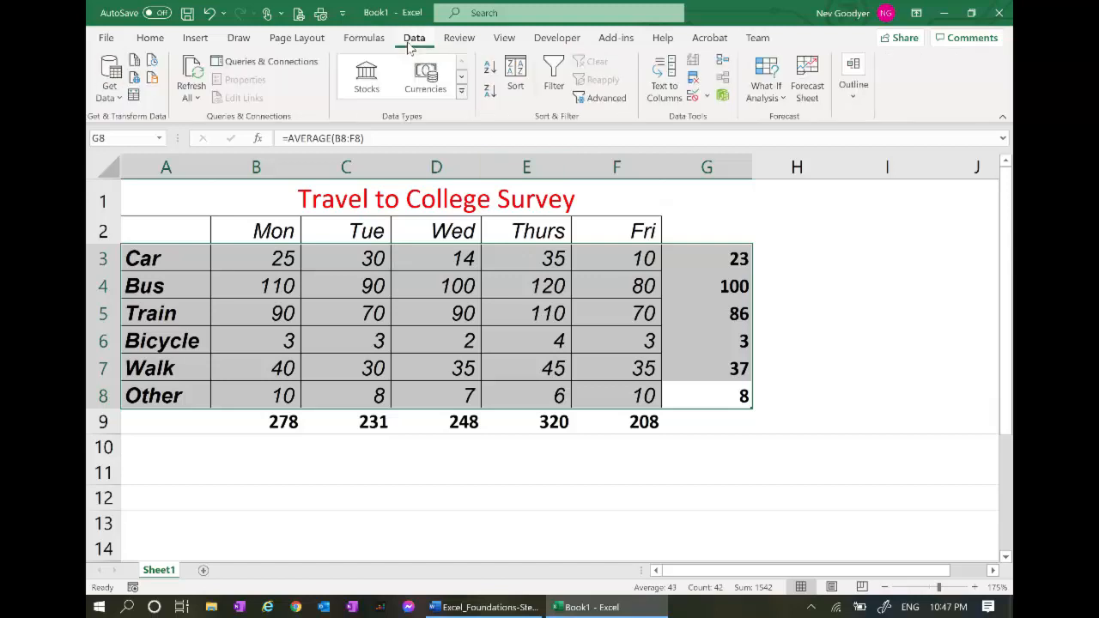
{"action": "left_click", "coordinate": [516, 84]}
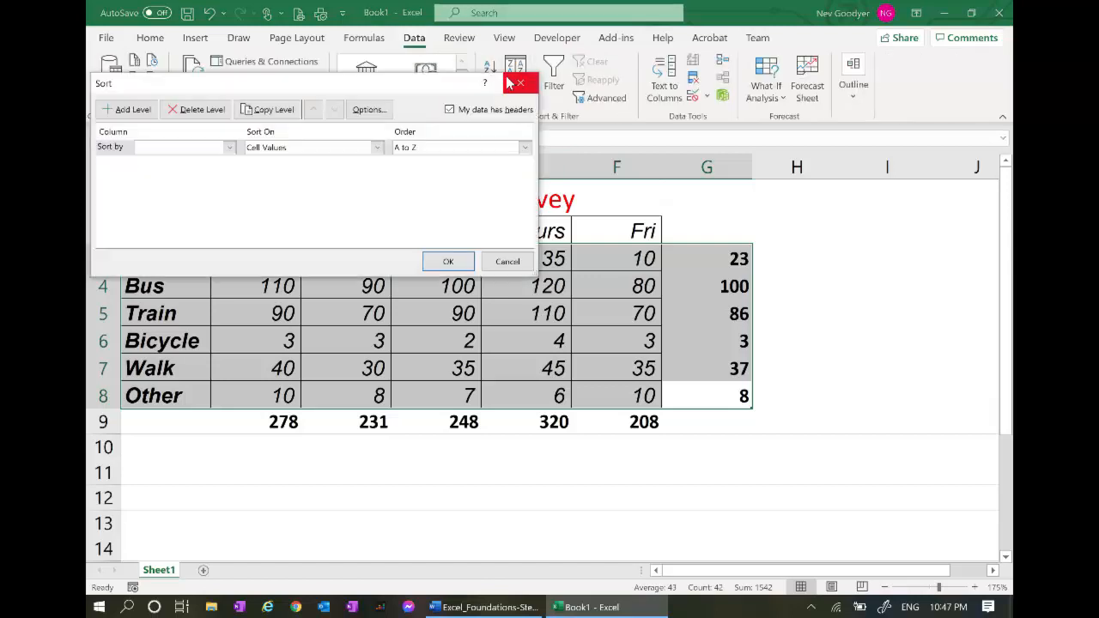
{"action": "left_click", "coordinate": [229, 148]}
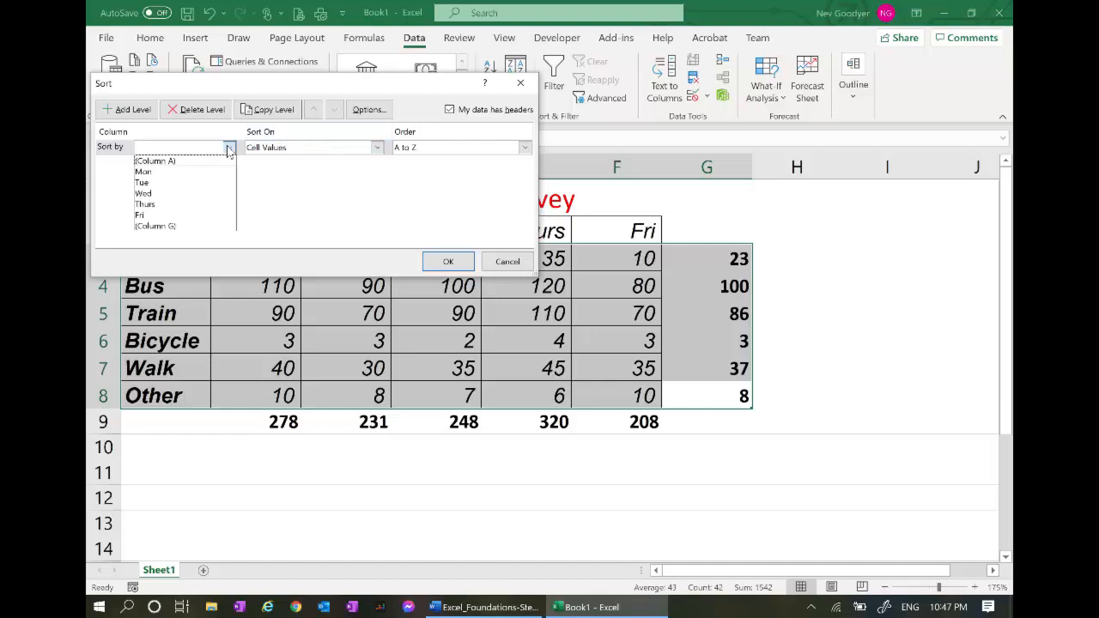
{"action": "left_click", "coordinate": [172, 226]}
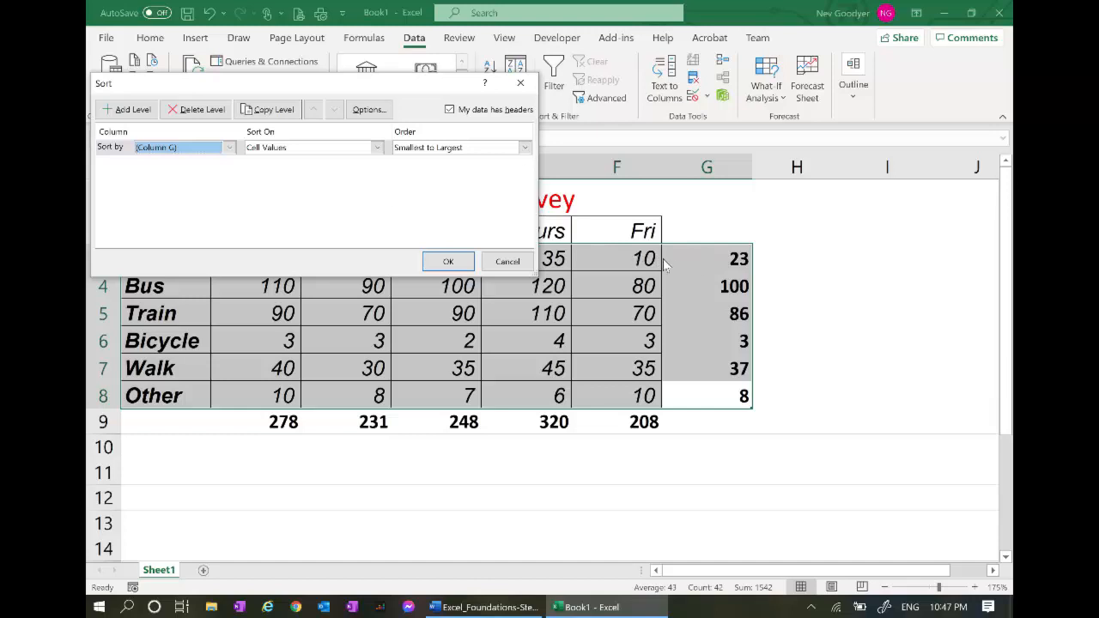
{"action": "left_click", "coordinate": [448, 111]}
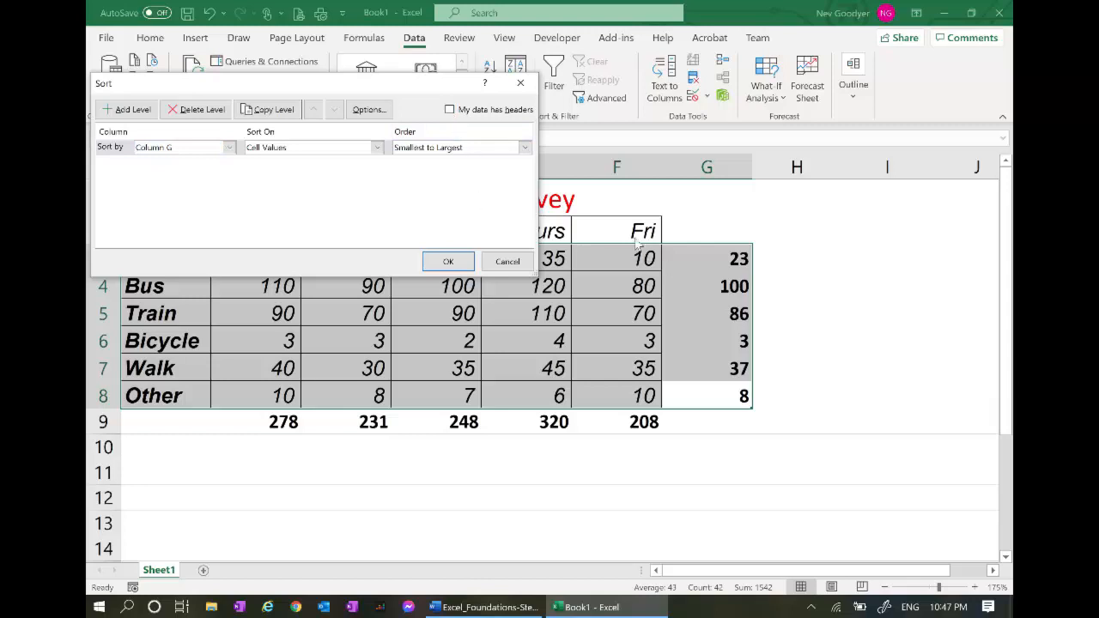
{"action": "left_click", "coordinate": [455, 259]}
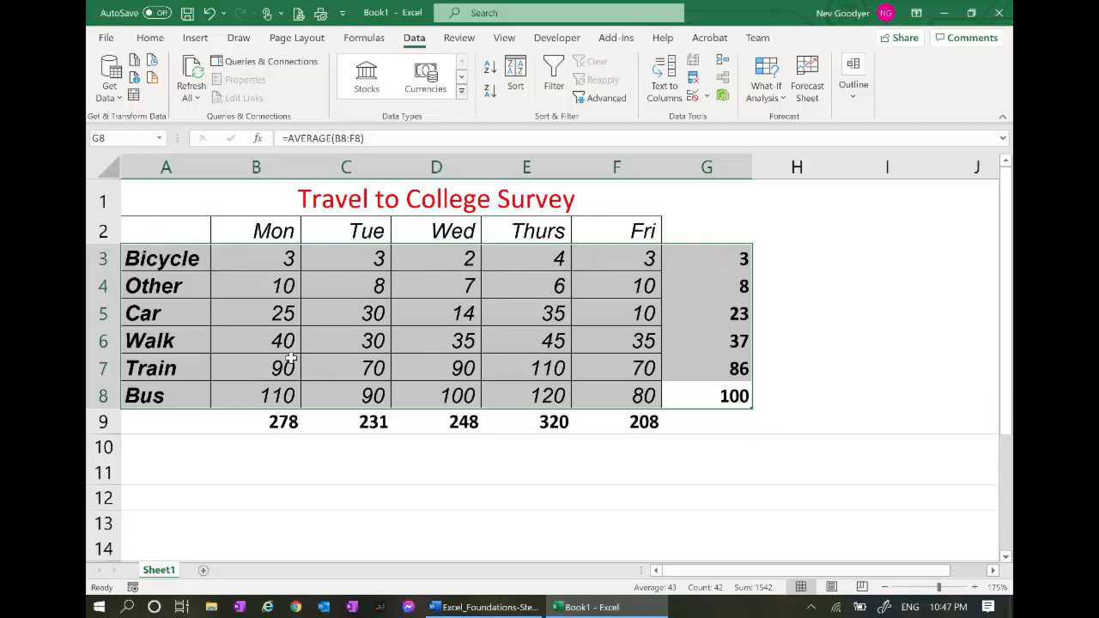
{"action": "left_click", "coordinate": [240, 278]}
Reread the Word instructions around step 10 on sorting, then bring Excel back in front
{"action": "key", "text": "alt+Tab"}
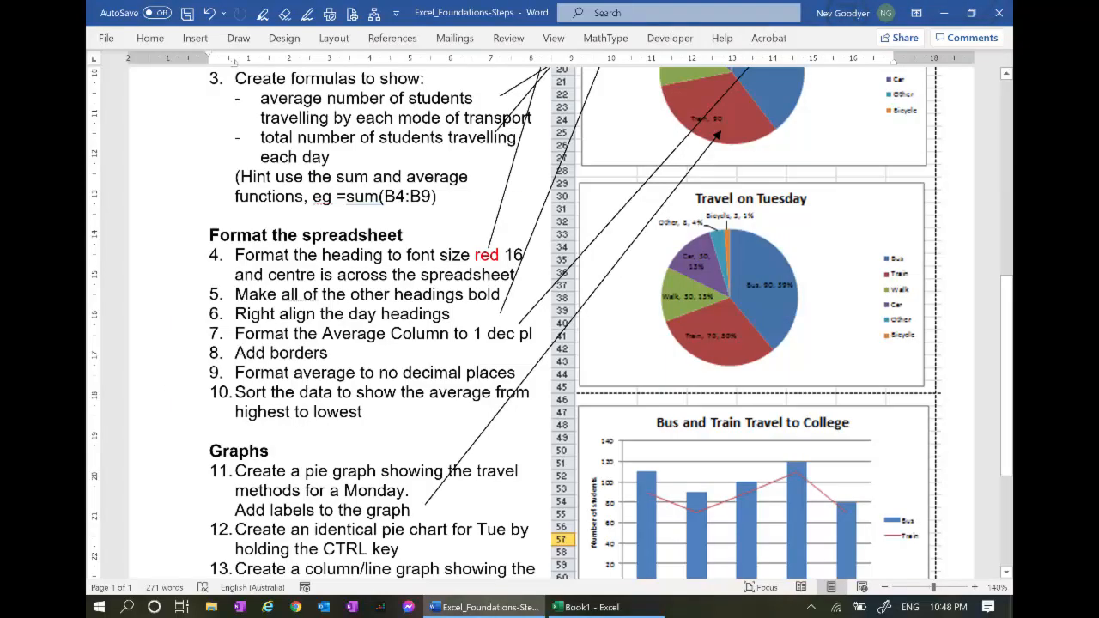
{"action": "triple_click", "coordinate": [341, 413]}
{"action": "scroll", "coordinate": [344, 402], "scroll_direction": "down", "scroll_amount": 2}
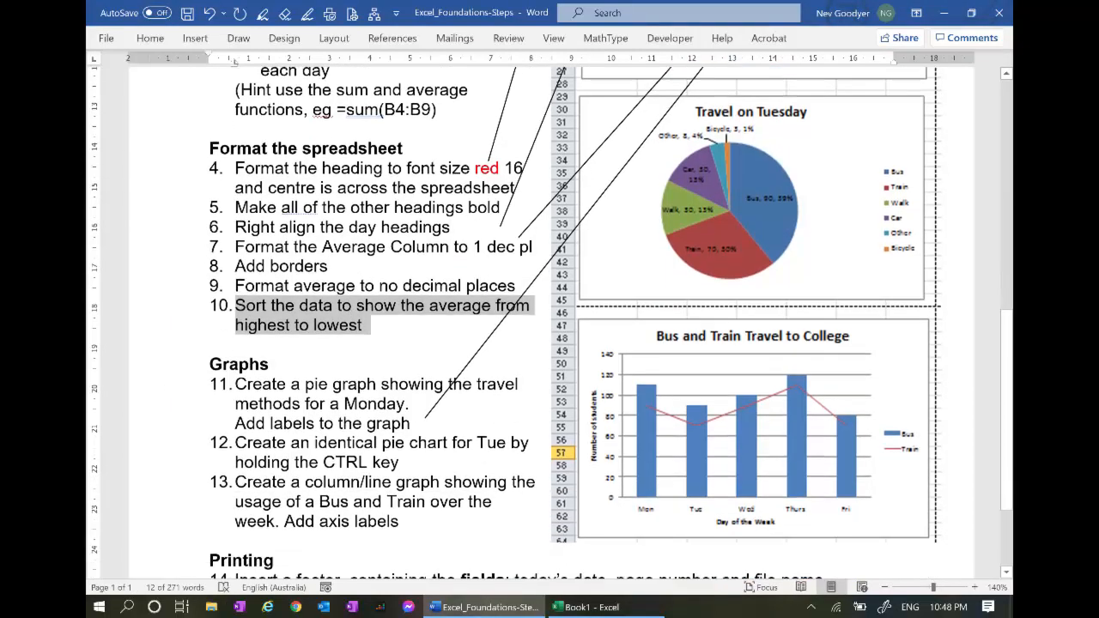
{"action": "scroll", "coordinate": [344, 402], "scroll_direction": "down", "scroll_amount": 1}
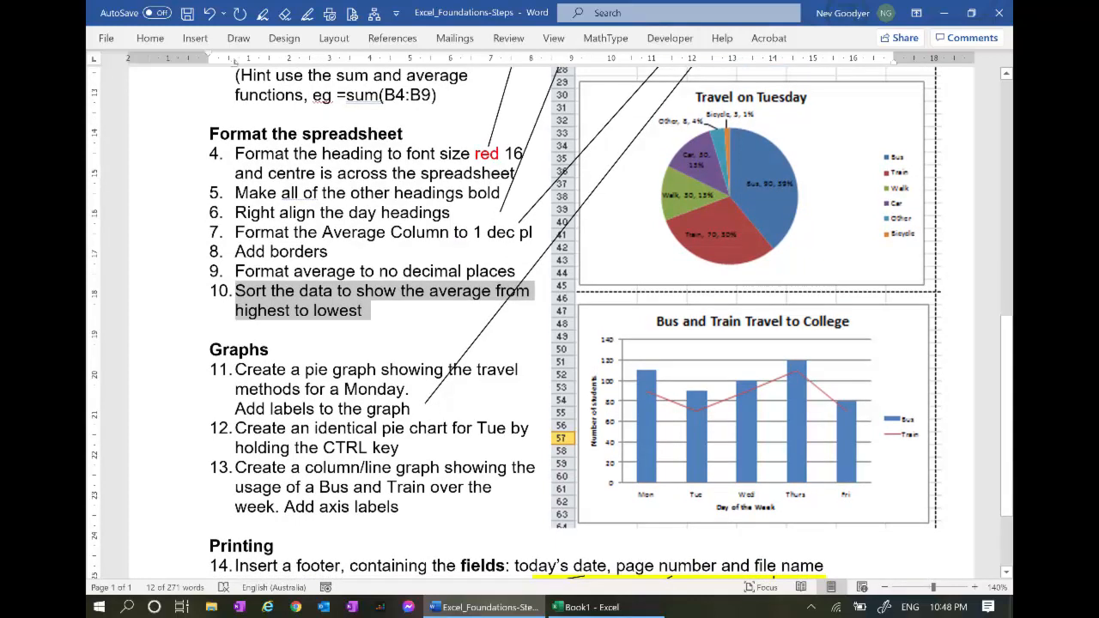
{"action": "scroll", "coordinate": [552, 323], "scroll_direction": "up", "scroll_amount": 5}
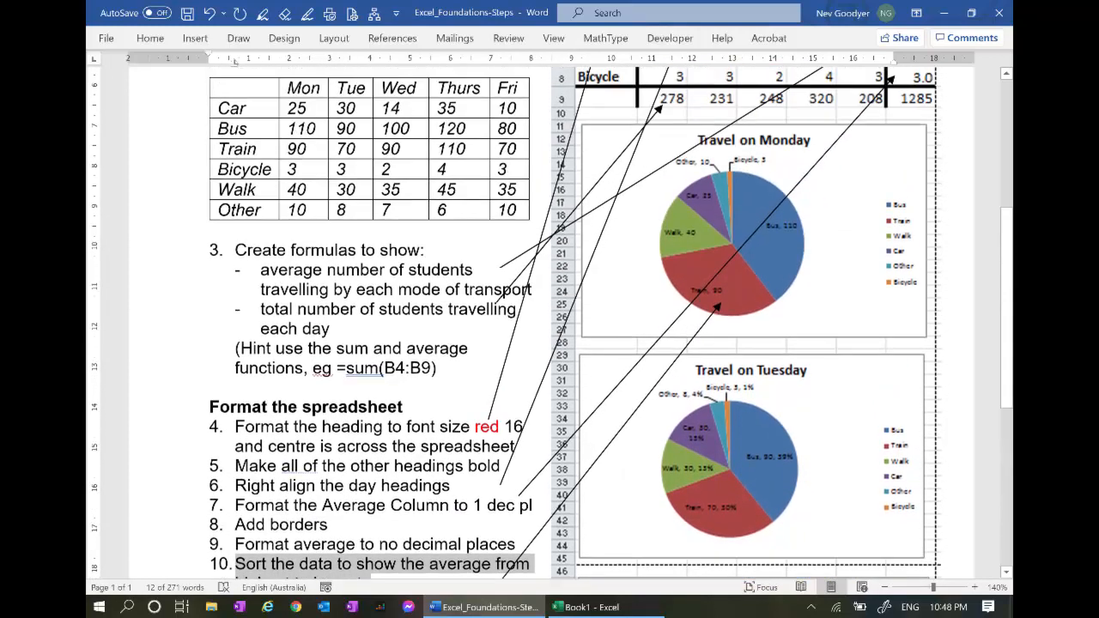
{"action": "scroll", "coordinate": [759, 153], "scroll_direction": "up", "scroll_amount": 4}
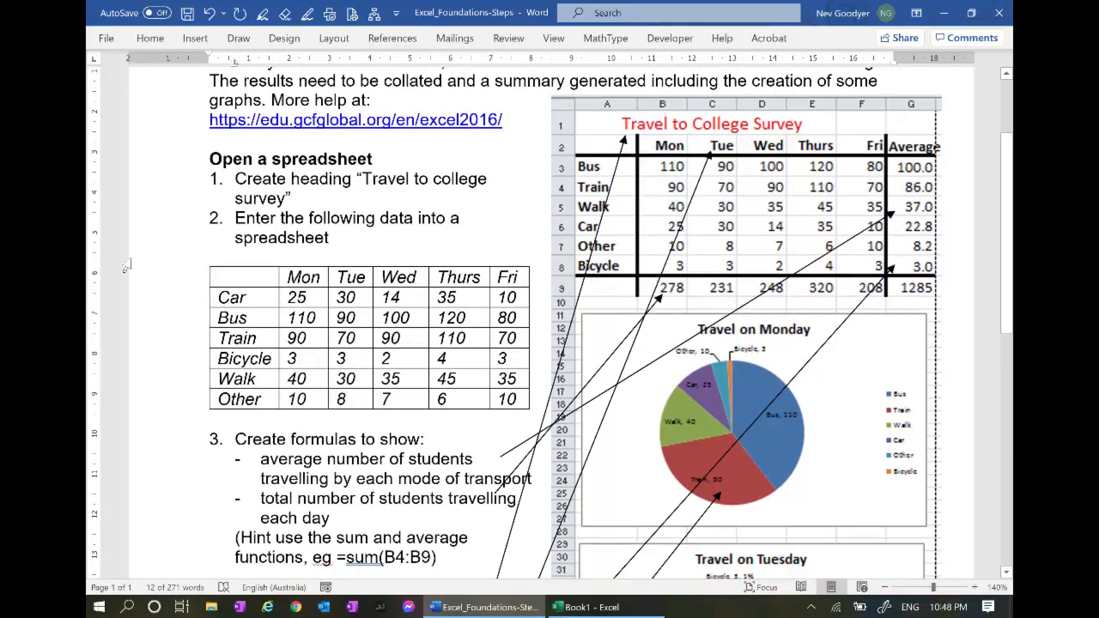
{"action": "scroll", "coordinate": [176, 284], "scroll_direction": "down", "scroll_amount": 8}
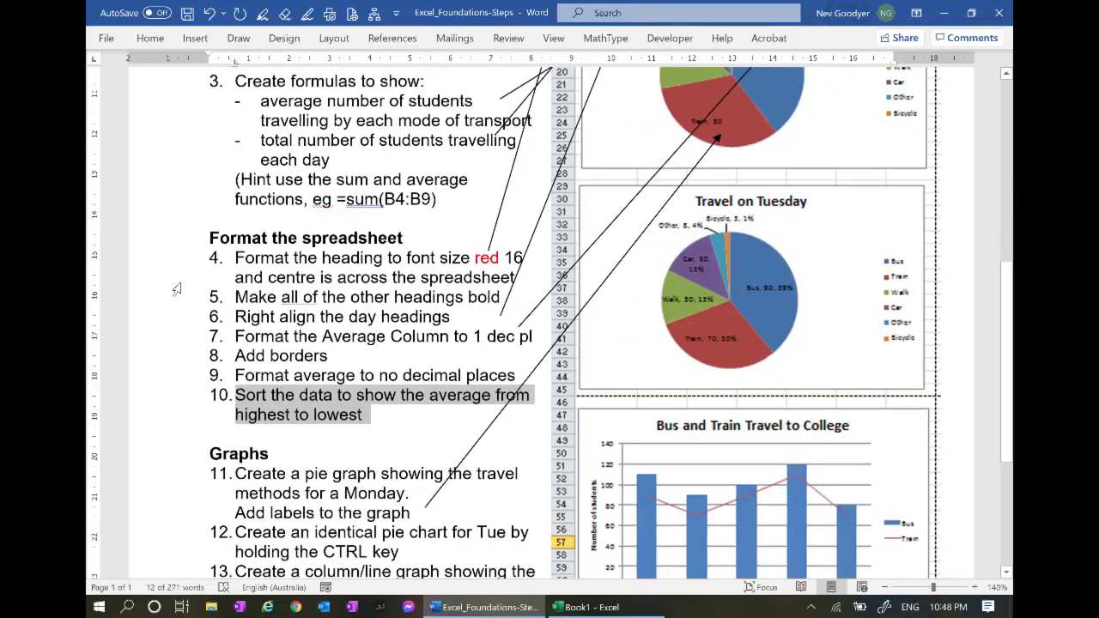
{"action": "scroll", "coordinate": [176, 289], "scroll_direction": "down", "scroll_amount": 5}
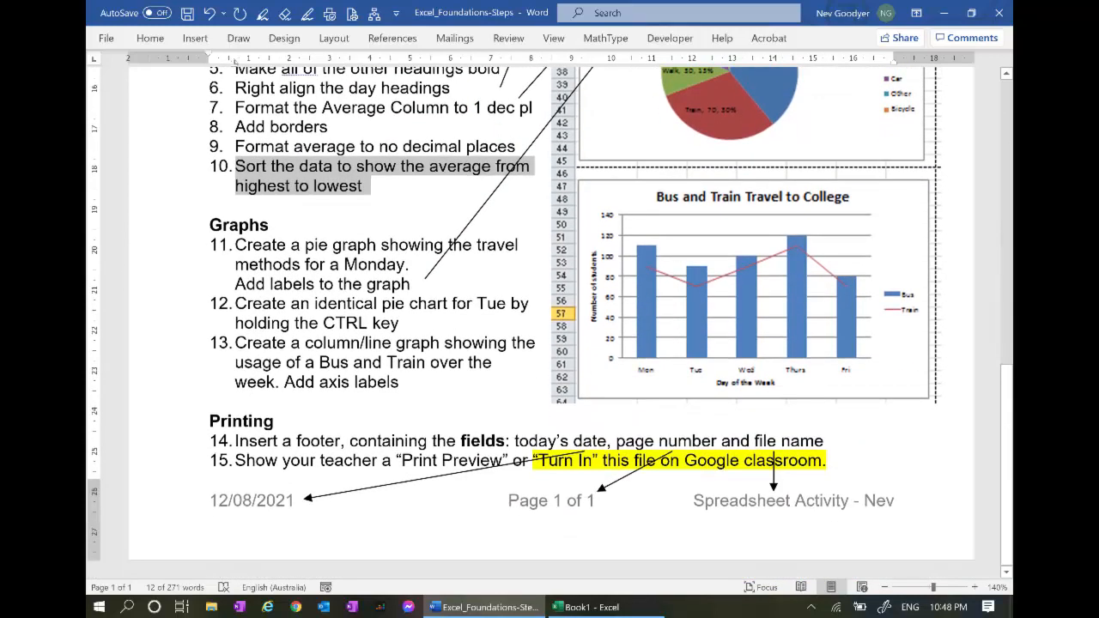
{"action": "scroll", "coordinate": [532, 322], "scroll_direction": "up", "scroll_amount": 15}
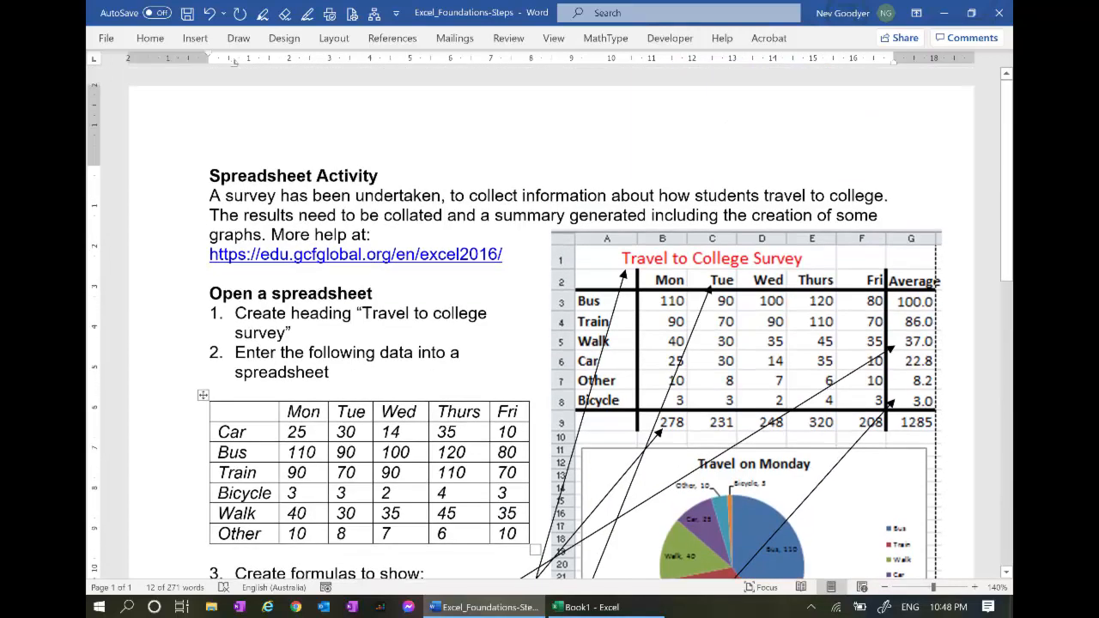
{"action": "key", "text": "alt+Tab"}
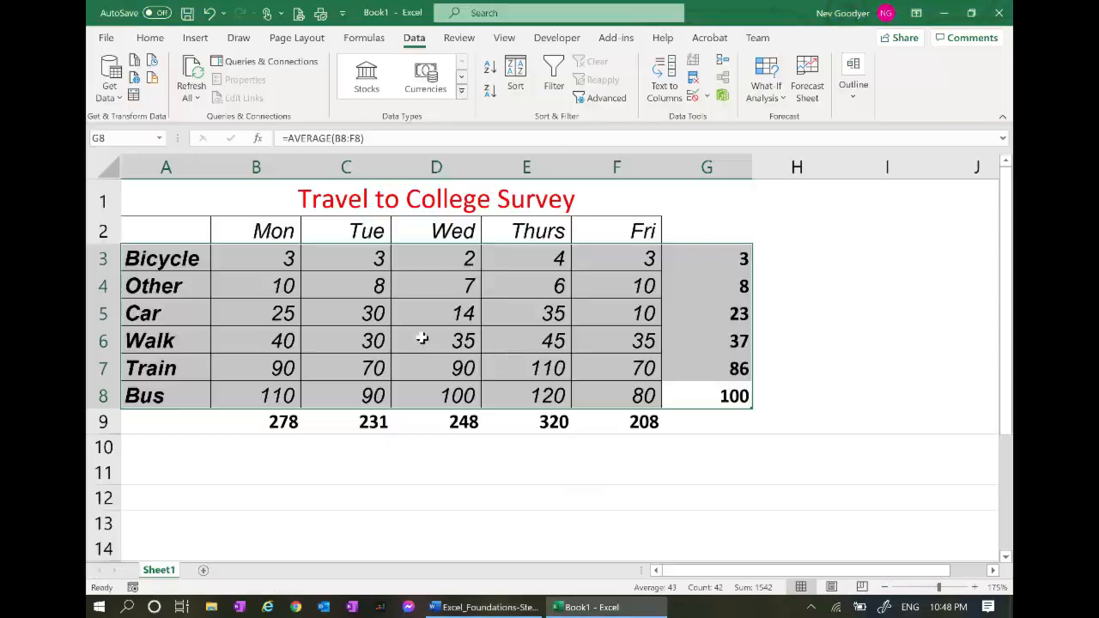
Apply No Border to the whole A1:G9 survey table
{"action": "left_click_drag", "start_coordinate": [736, 423], "coordinate": [96, 197]}
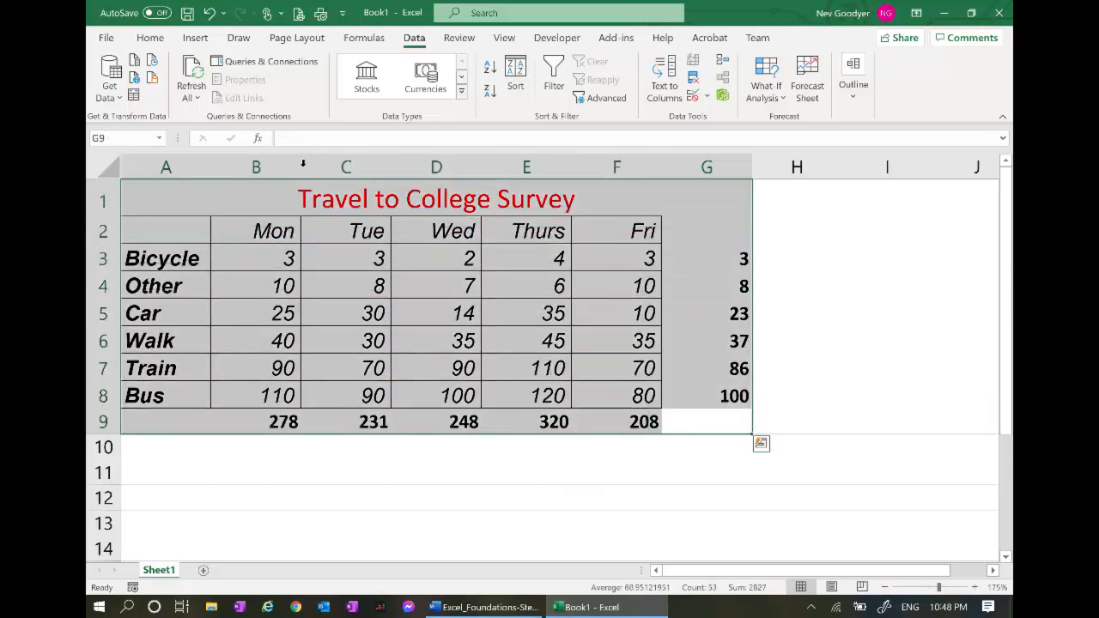
{"action": "left_click", "coordinate": [149, 39]}
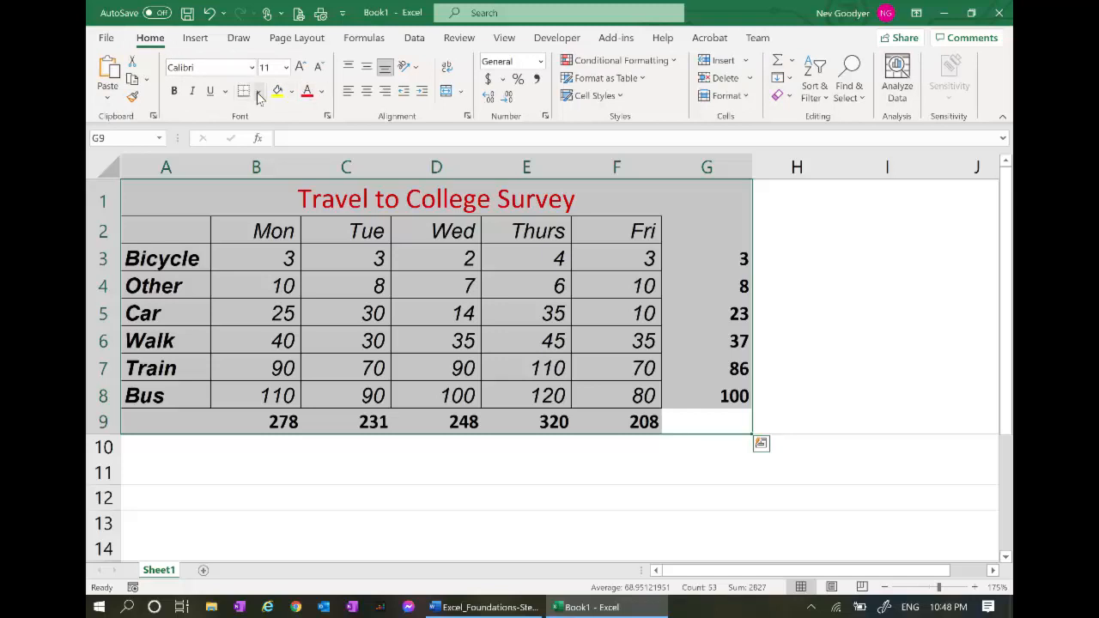
{"action": "left_click", "coordinate": [259, 93]}
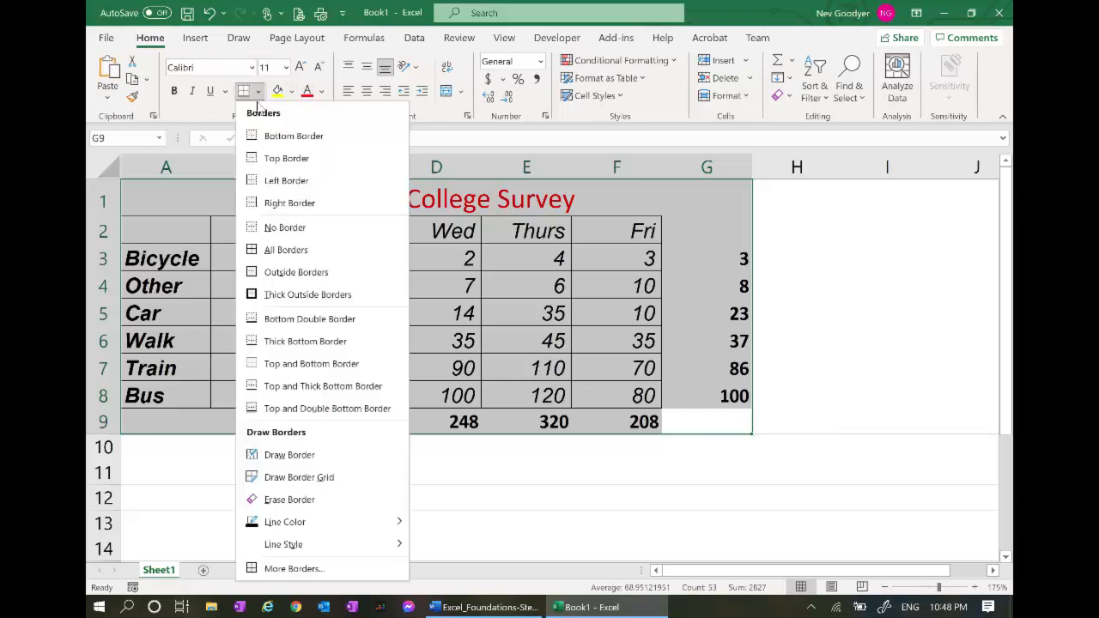
{"action": "left_click", "coordinate": [277, 227]}
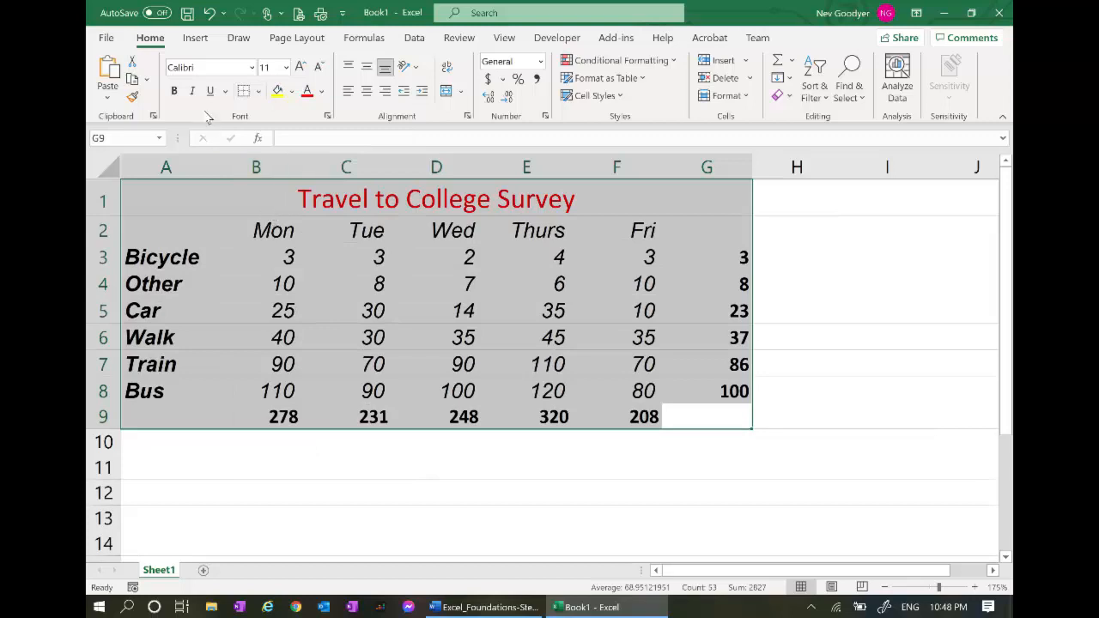
Set the A1:G9 table to upright Arial, 11 pt, with italic turned off
{"action": "left_click", "coordinate": [253, 67]}
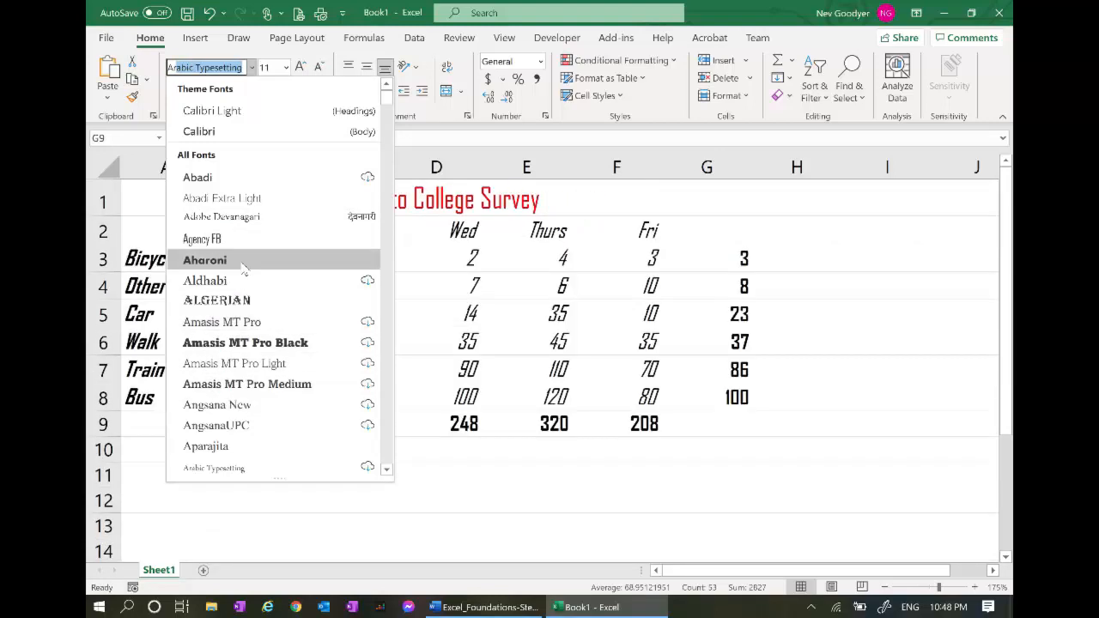
{"action": "scroll", "coordinate": [257, 386], "scroll_direction": "down", "scroll_amount": 2}
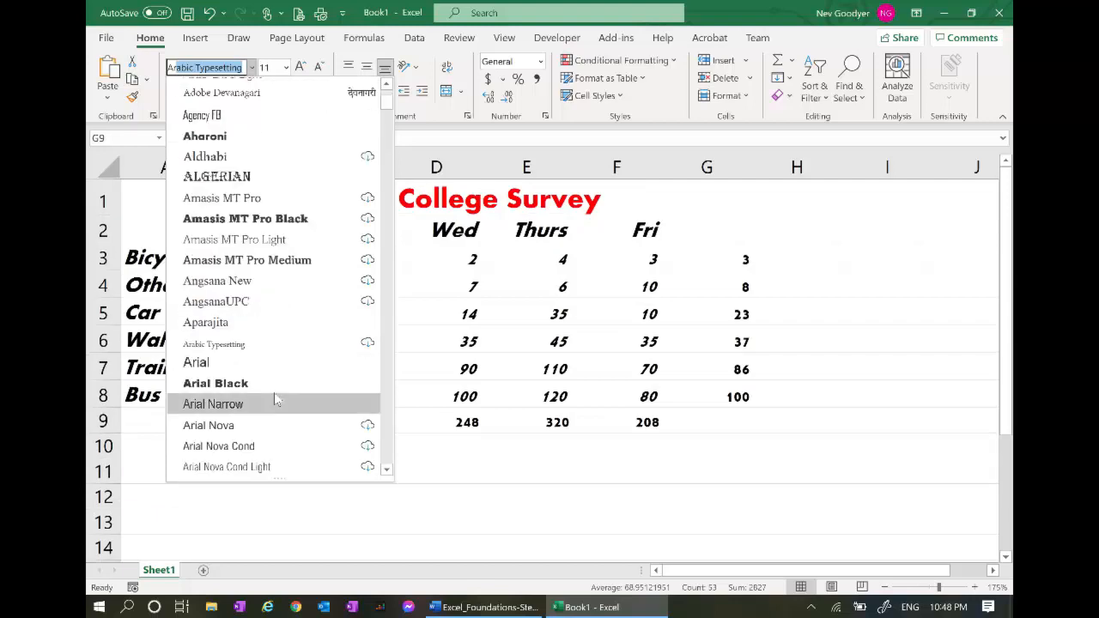
{"action": "left_click", "coordinate": [229, 363]}
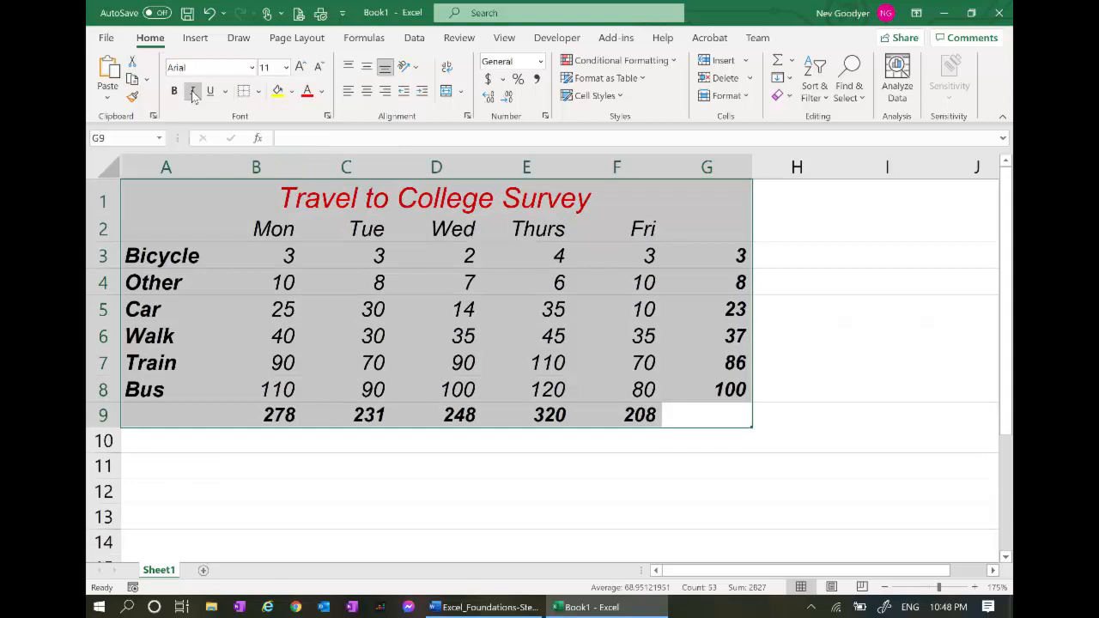
{"action": "left_click", "coordinate": [194, 93]}
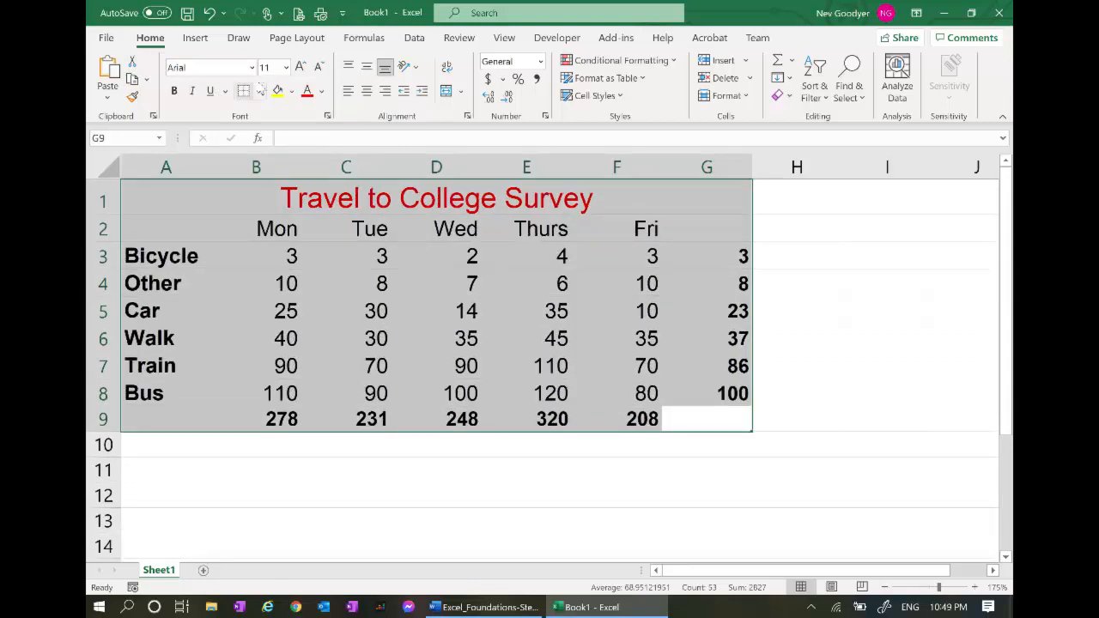
{"action": "left_click", "coordinate": [286, 67]}
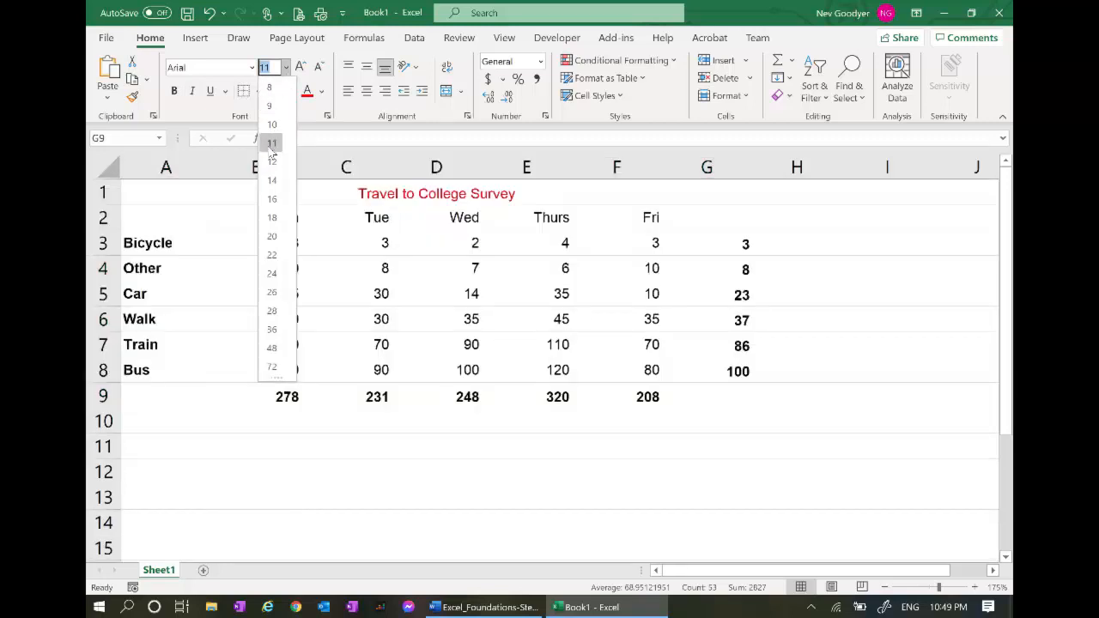
{"action": "left_click", "coordinate": [272, 153]}
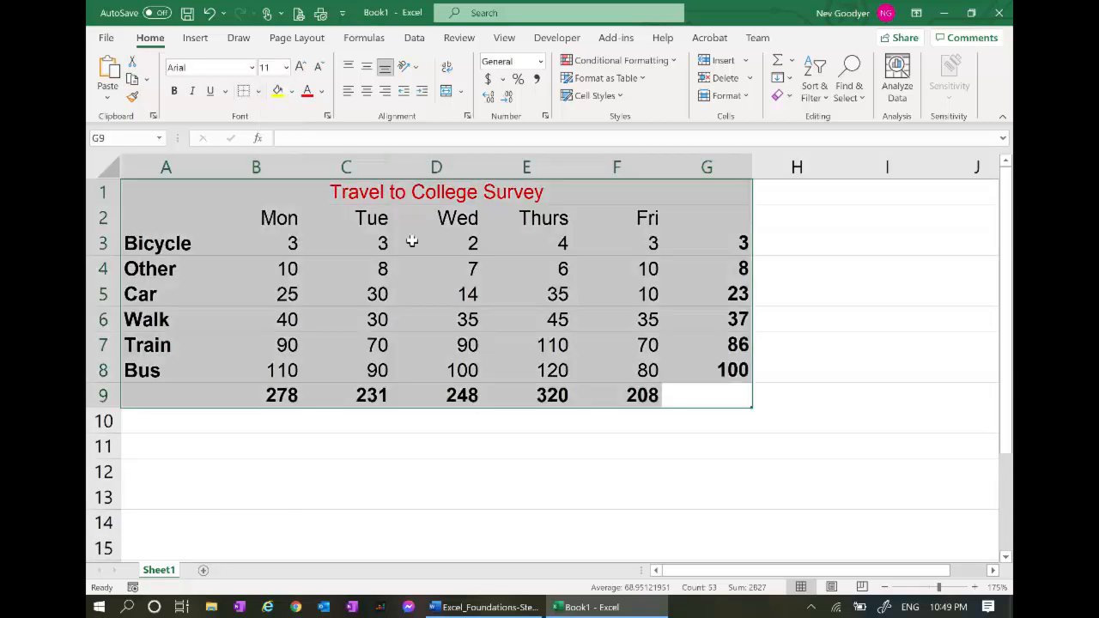
{"action": "left_click", "coordinate": [466, 293]}
Enlarge the 'Travel to College Survey' title in D1 to 16 pt
{"action": "left_click", "coordinate": [435, 191]}
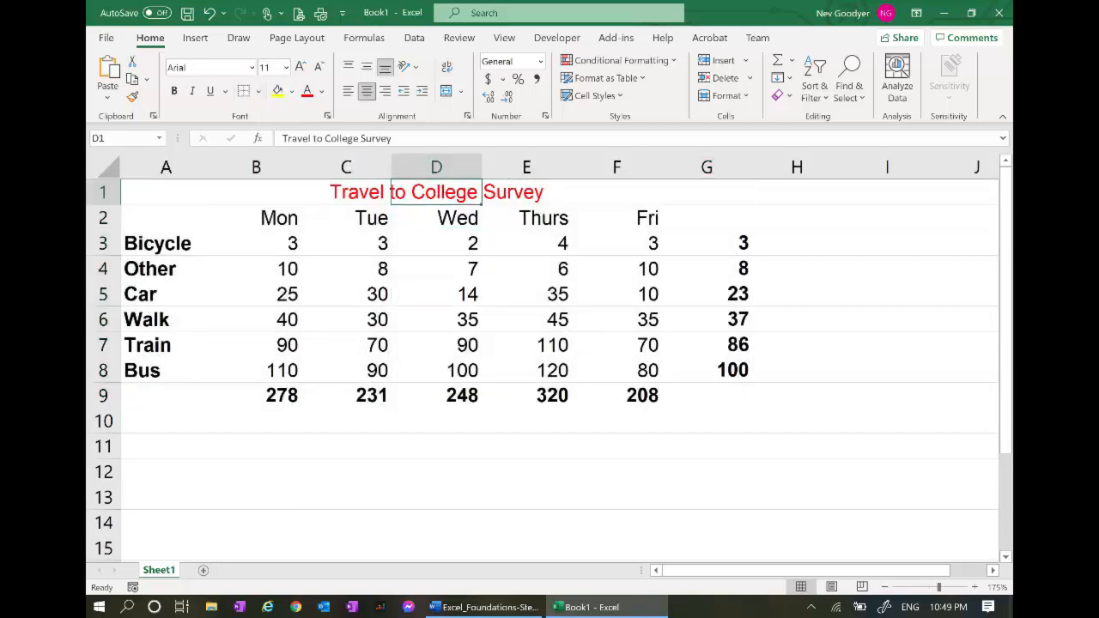
{"action": "left_click", "coordinate": [286, 67]}
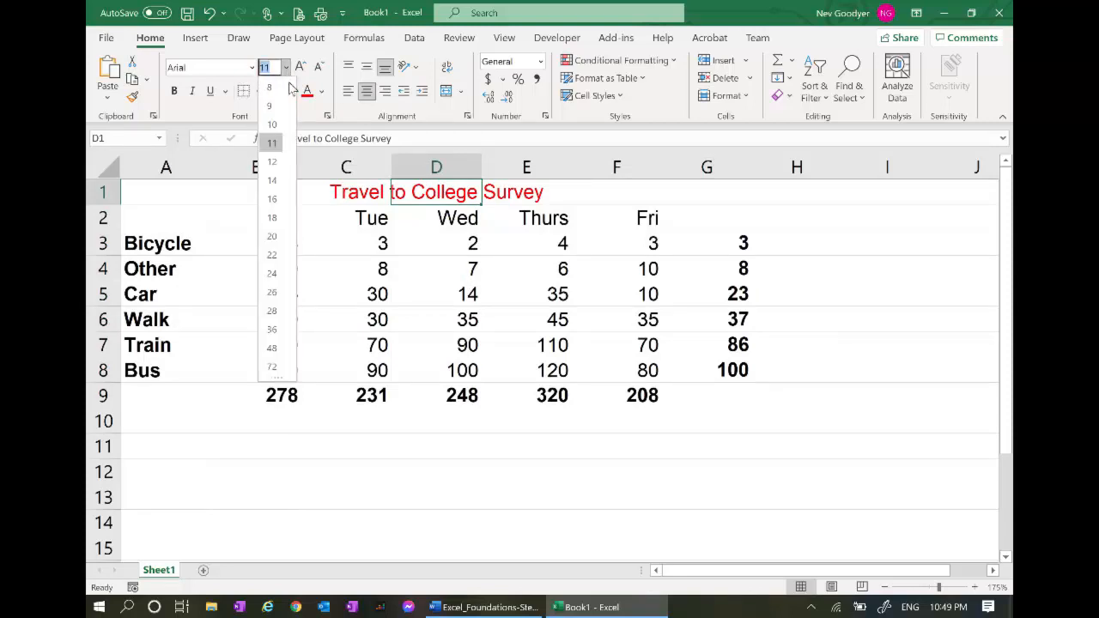
{"action": "left_click", "coordinate": [273, 199]}
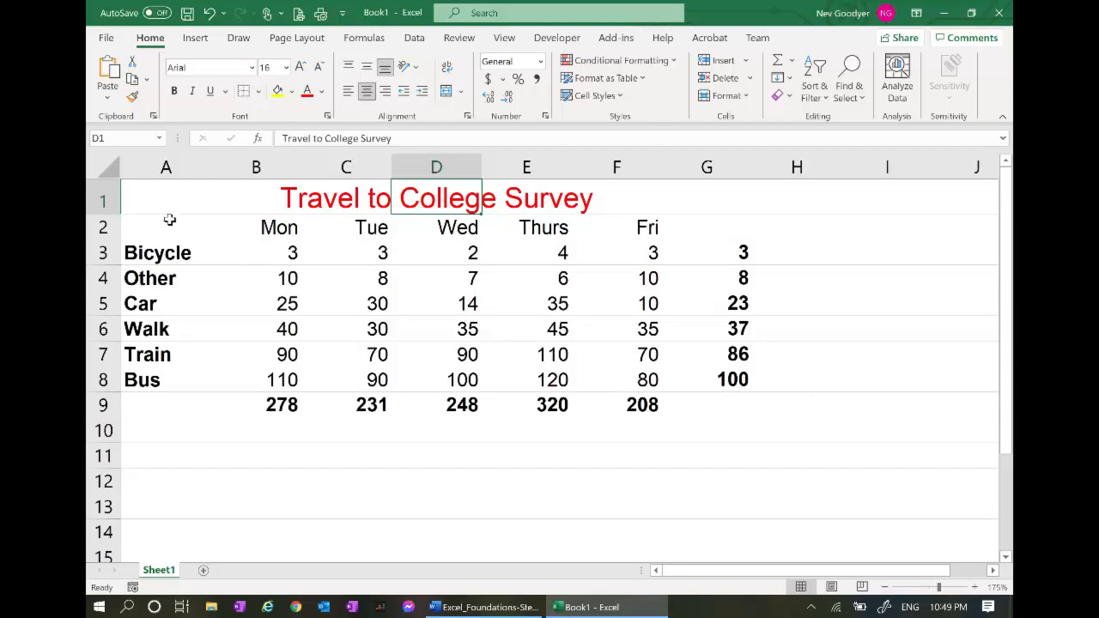
{"action": "left_click_drag", "start_coordinate": [172, 205], "coordinate": [170, 400]}
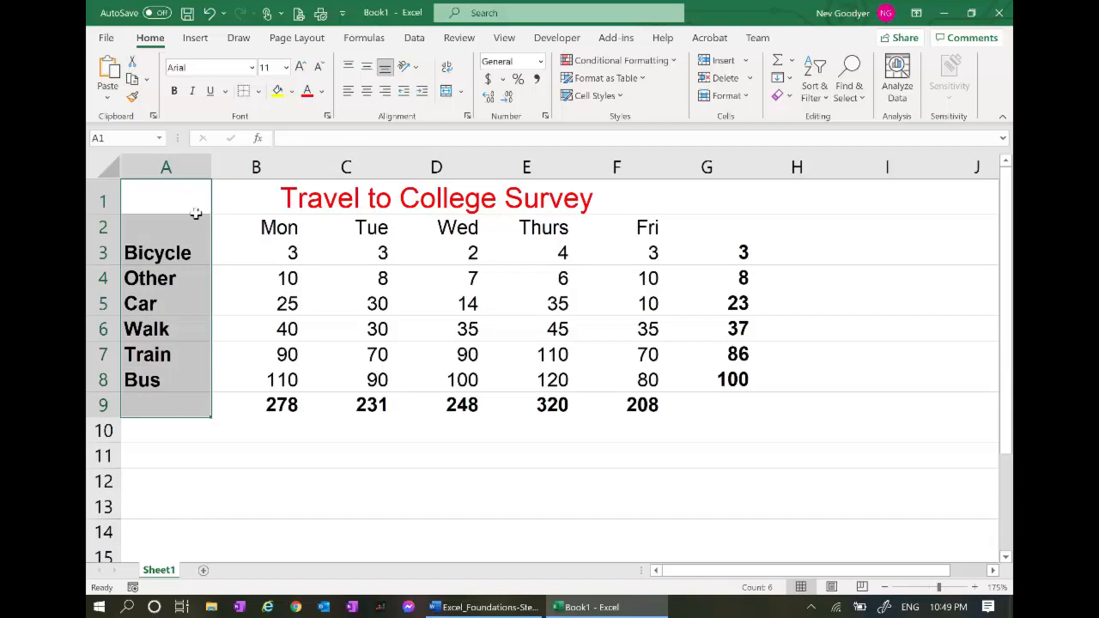
Add a double-line right border to A1:A9 through More Borders
{"action": "left_click", "coordinate": [258, 92]}
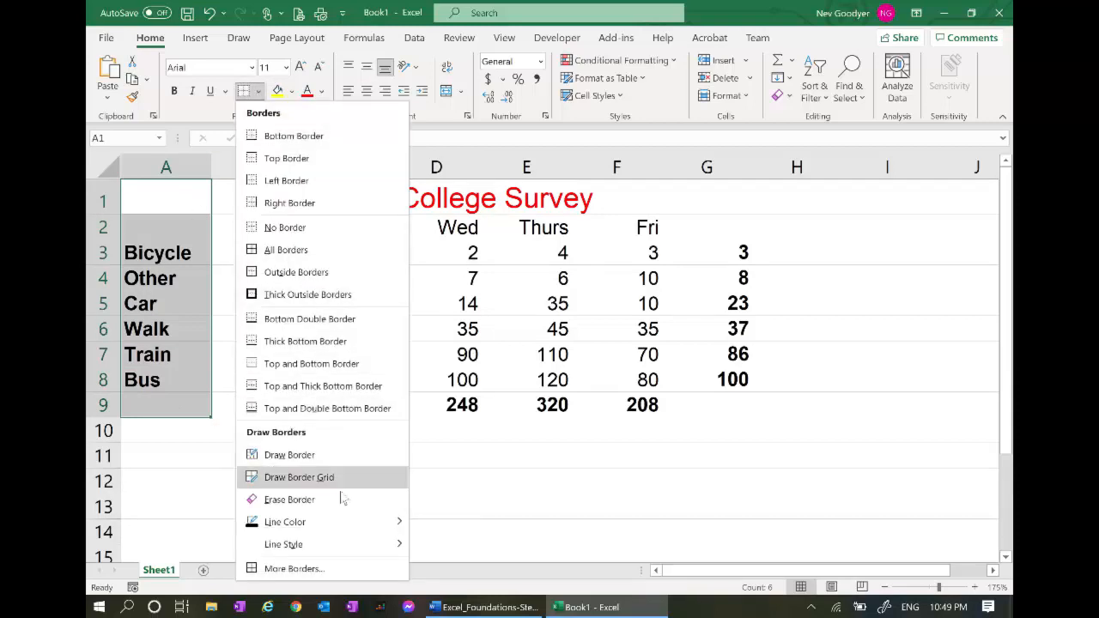
{"action": "left_click", "coordinate": [294, 568]}
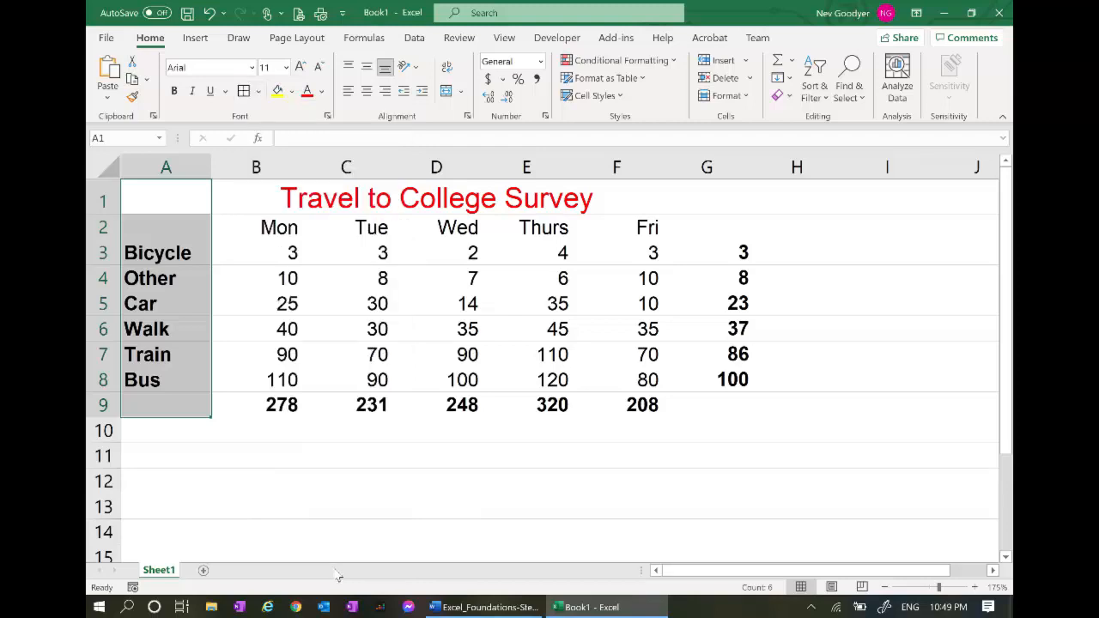
{"action": "left_click_drag", "start_coordinate": [381, 12], "coordinate": [627, 74]}
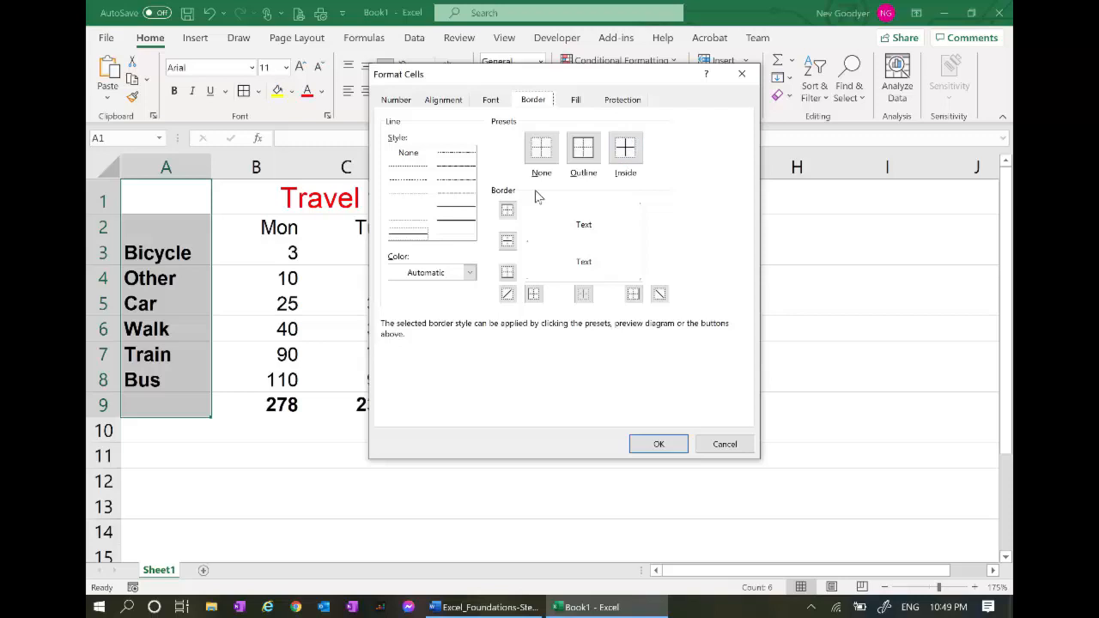
{"action": "left_click", "coordinate": [464, 227]}
{"action": "left_click", "coordinate": [633, 294]}
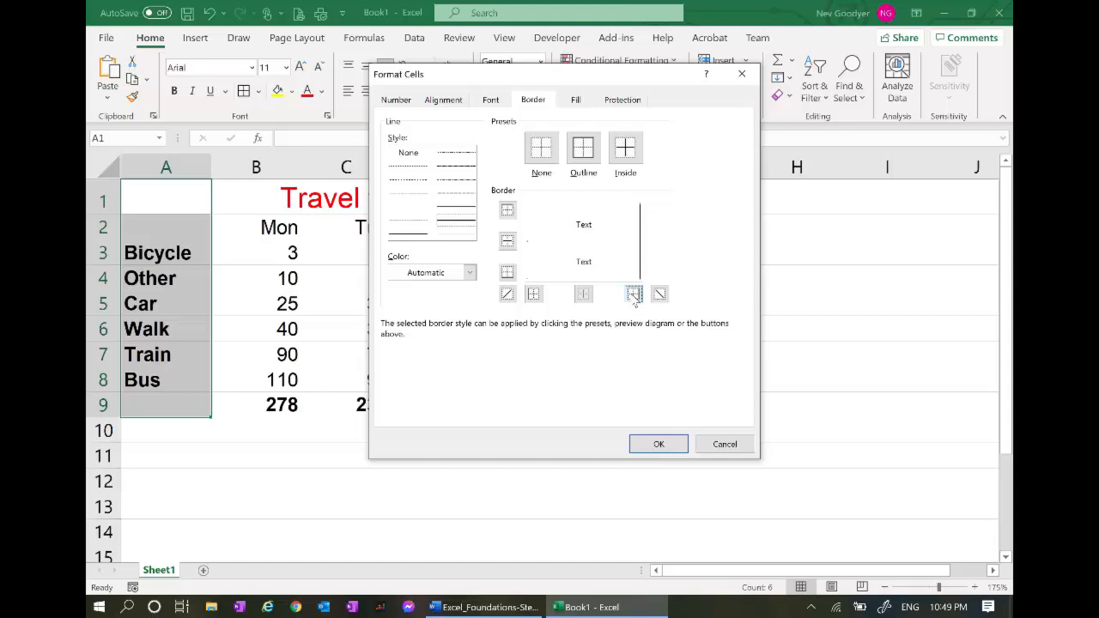
{"action": "left_click", "coordinate": [666, 440]}
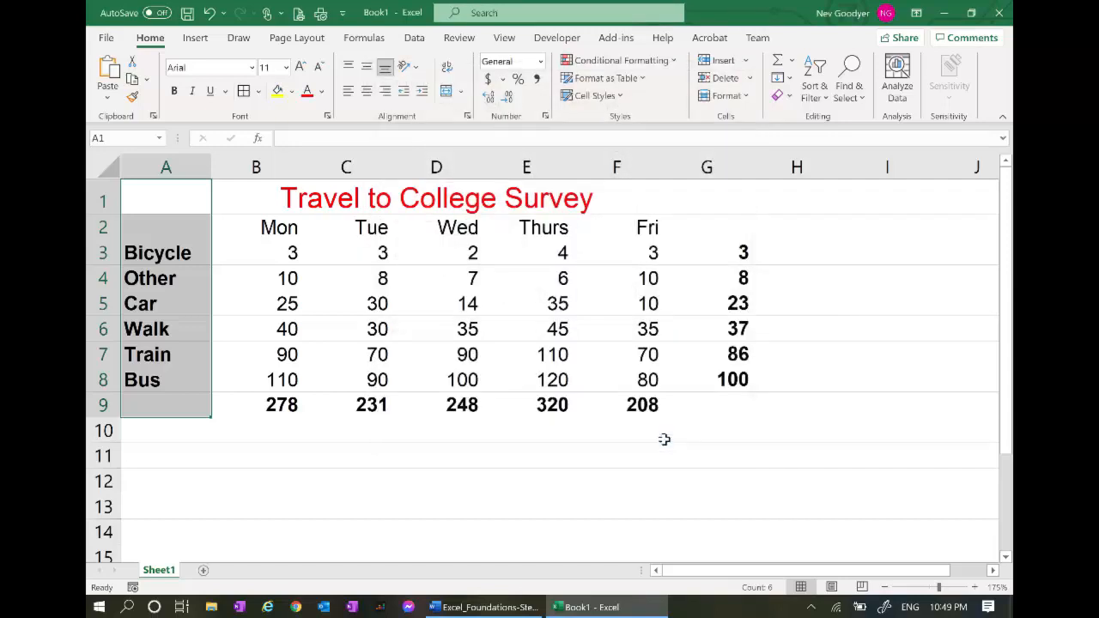
{"action": "left_click", "coordinate": [718, 485]}
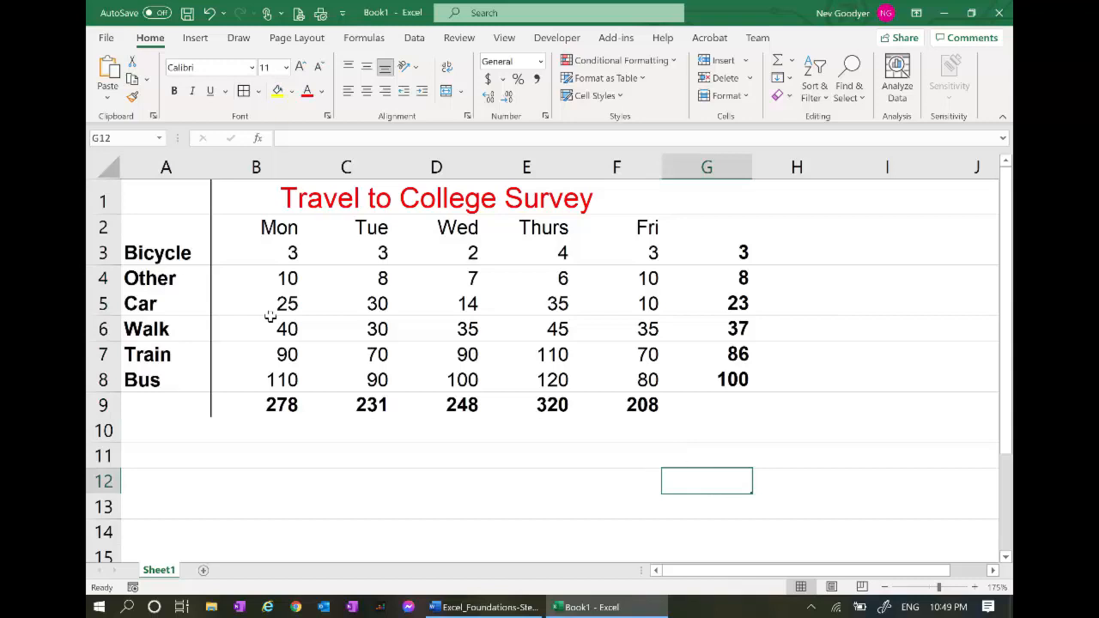
Reapply the A1:A9 right border with the double line style adjusted
{"action": "left_click_drag", "start_coordinate": [166, 197], "coordinate": [152, 405]}
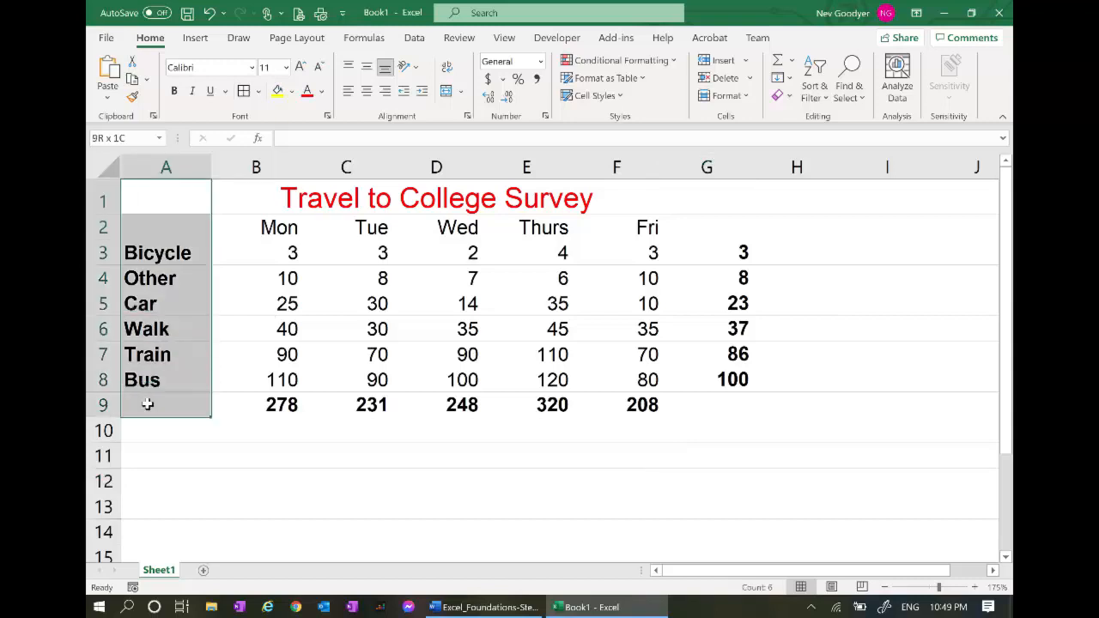
{"action": "left_click", "coordinate": [259, 92]}
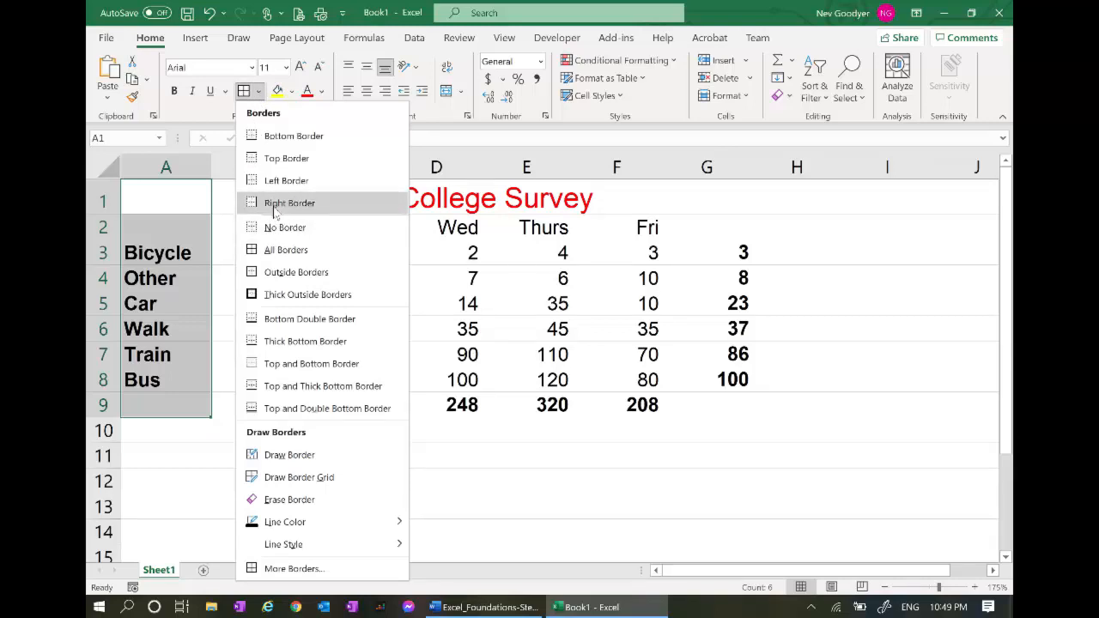
{"action": "left_click", "coordinate": [334, 571]}
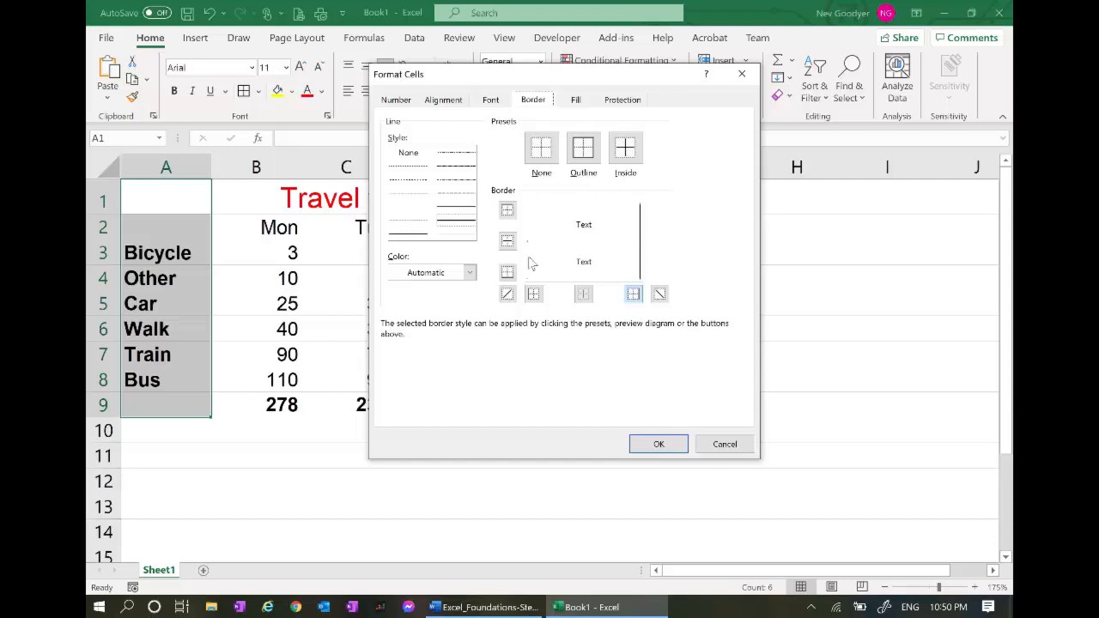
{"action": "left_click", "coordinate": [458, 234]}
{"action": "left_click", "coordinate": [659, 444]}
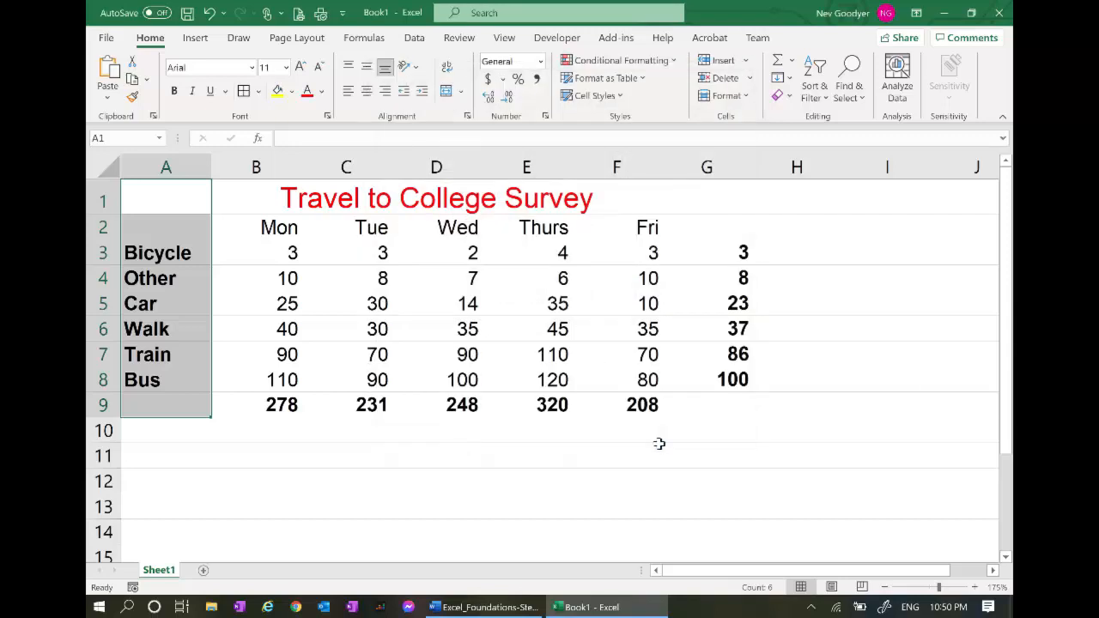
{"action": "left_click", "coordinate": [297, 477]}
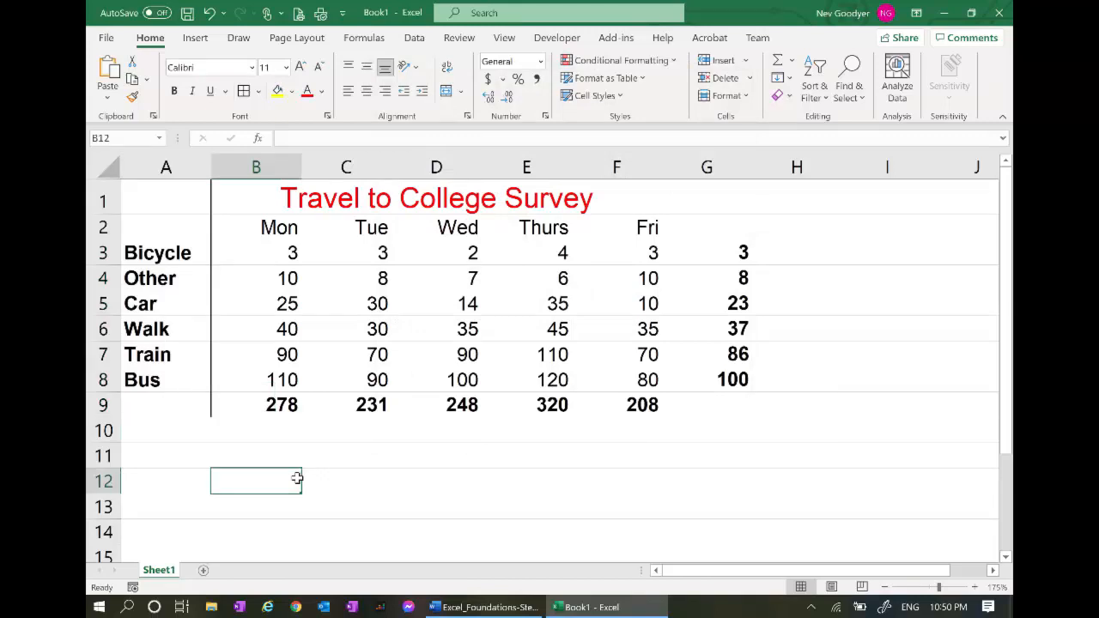
Add a bottom border under the title row A1:G1
{"action": "left_click", "coordinate": [183, 201]}
{"action": "left_click_drag", "start_coordinate": [184, 201], "coordinate": [708, 211]}
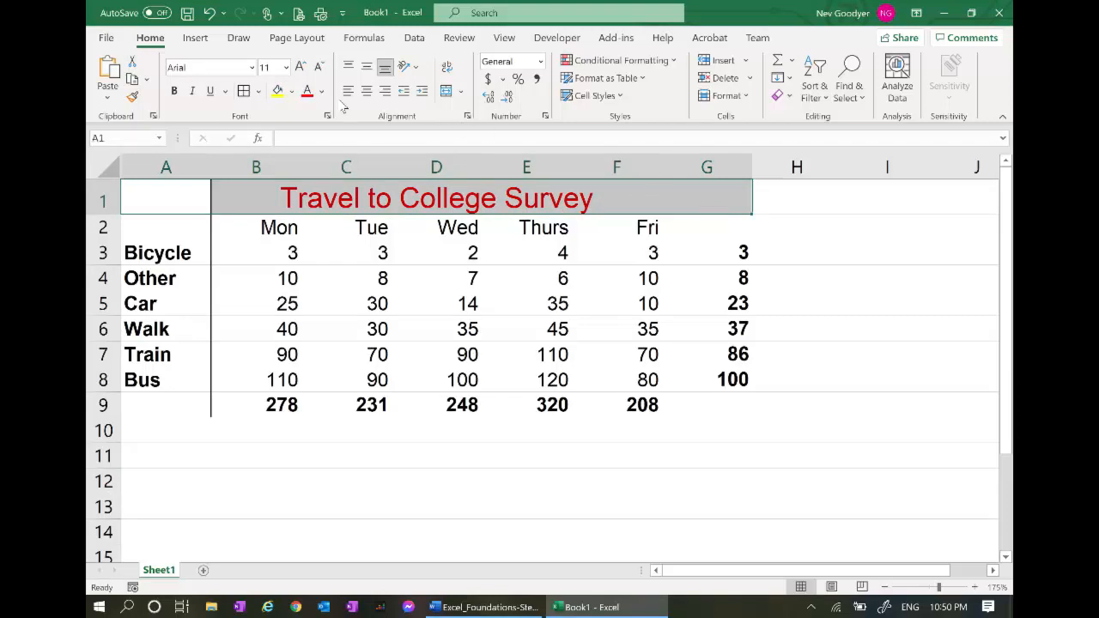
{"action": "left_click", "coordinate": [257, 91]}
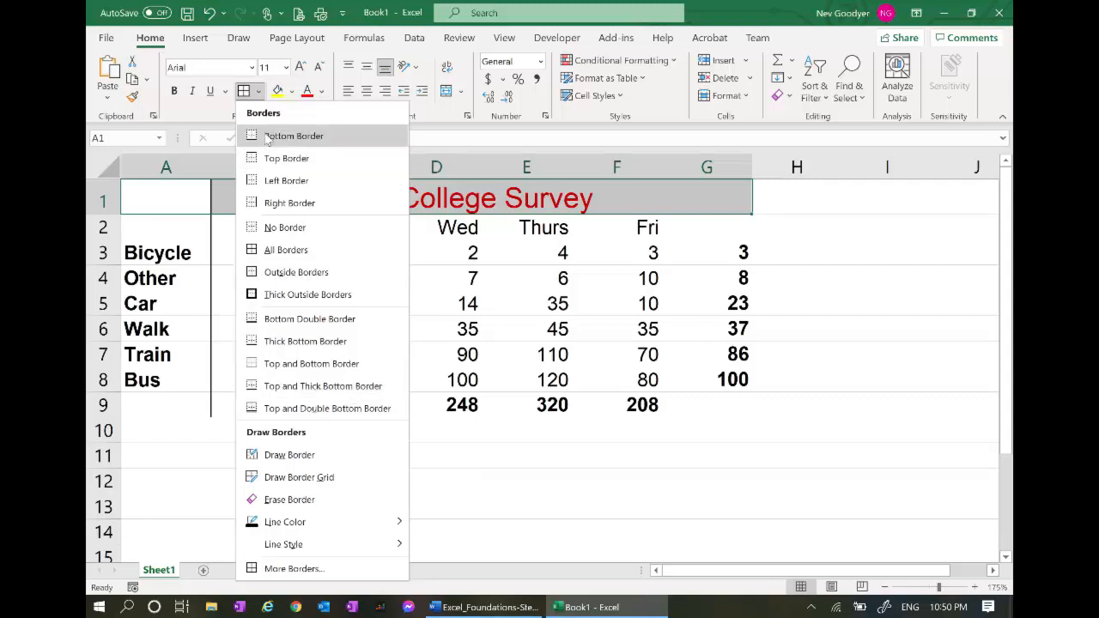
{"action": "left_click", "coordinate": [292, 136]}
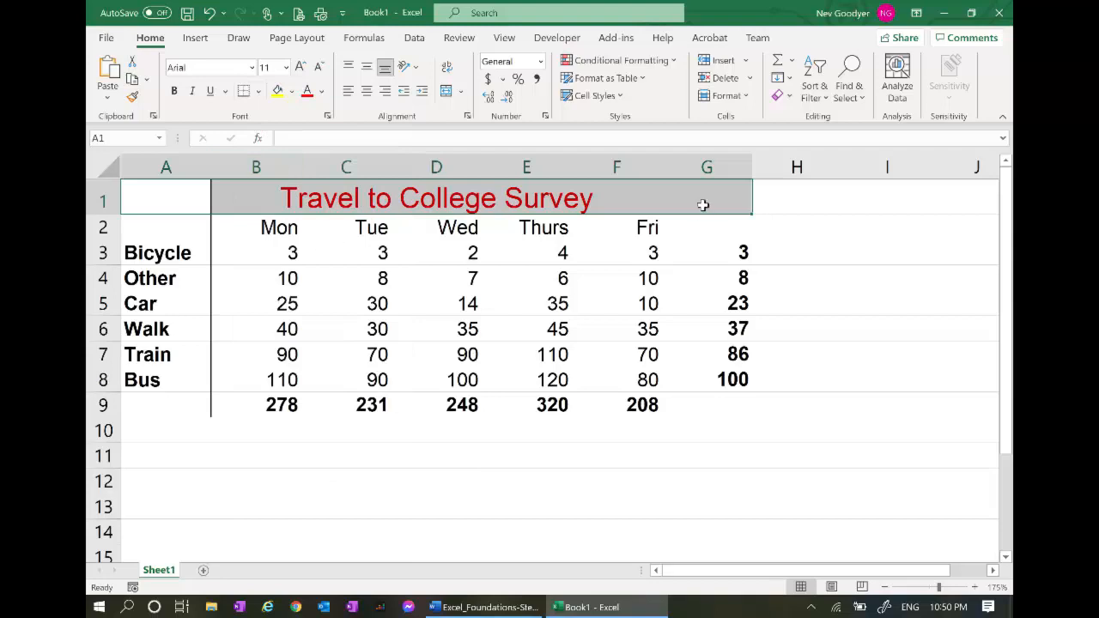
Give the column G averages a left border to separate them from the daily figures
{"action": "left_click_drag", "start_coordinate": [702, 200], "coordinate": [678, 400]}
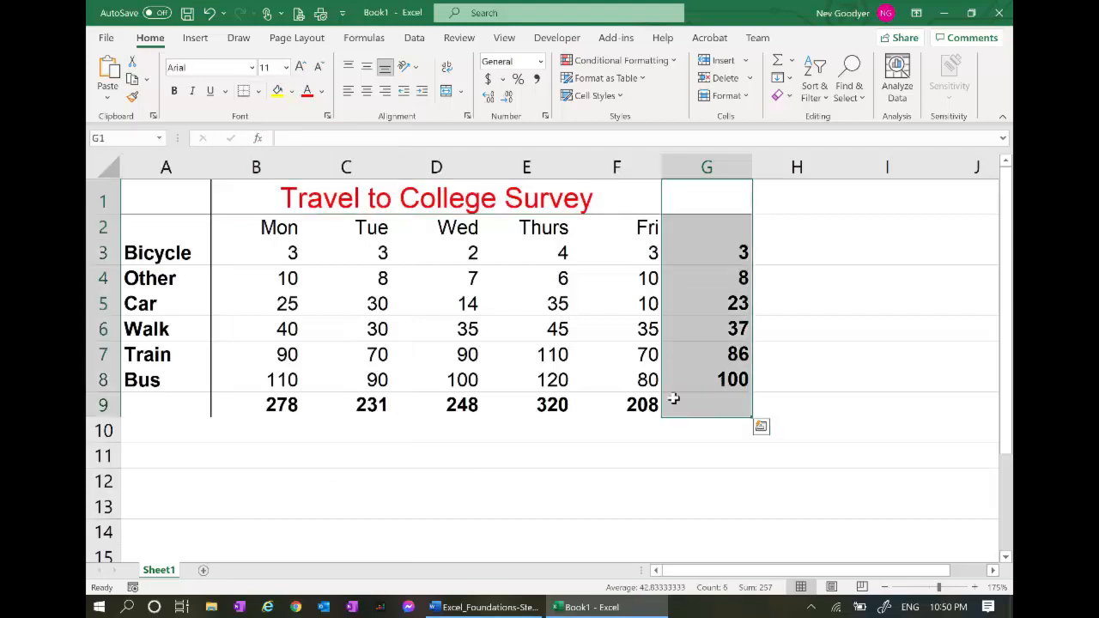
{"action": "left_click", "coordinate": [257, 91]}
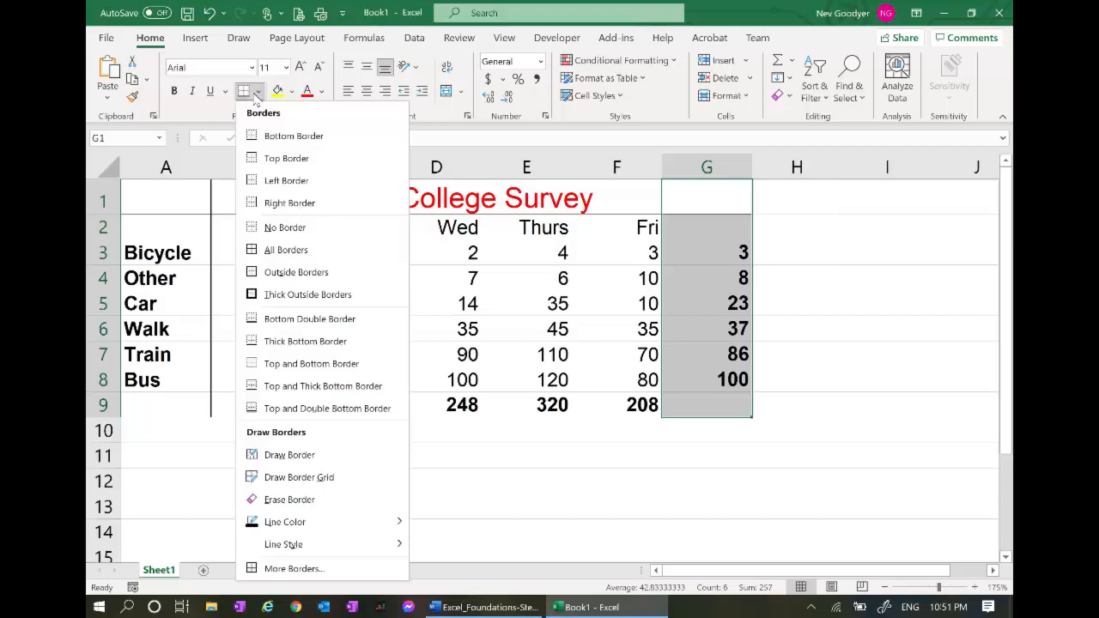
{"action": "left_click", "coordinate": [264, 180]}
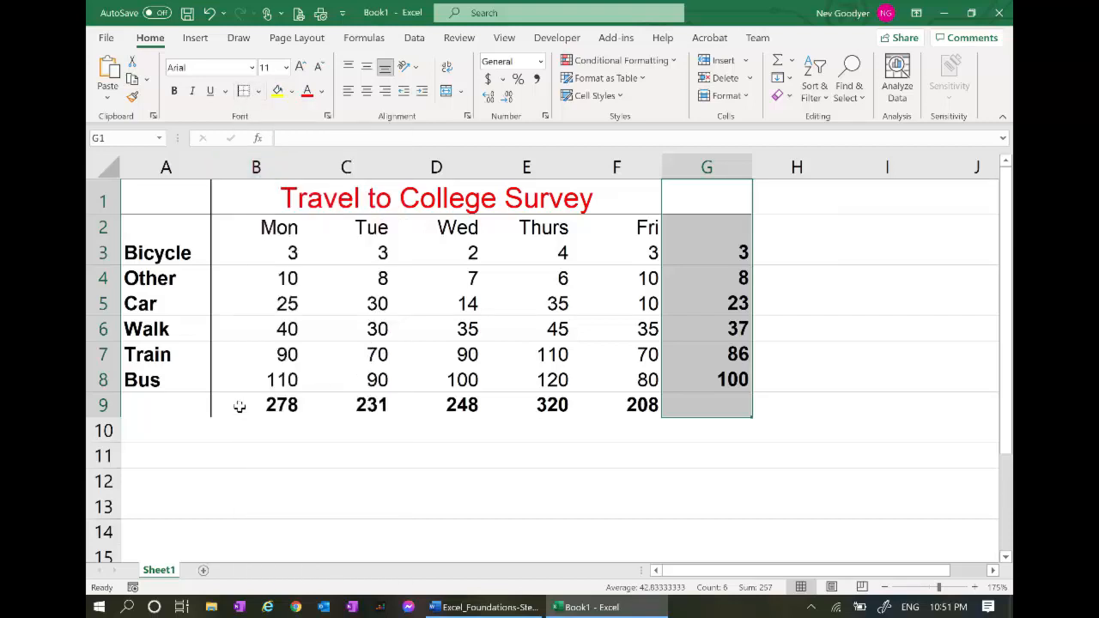
{"action": "left_click_drag", "start_coordinate": [172, 407], "coordinate": [733, 406]}
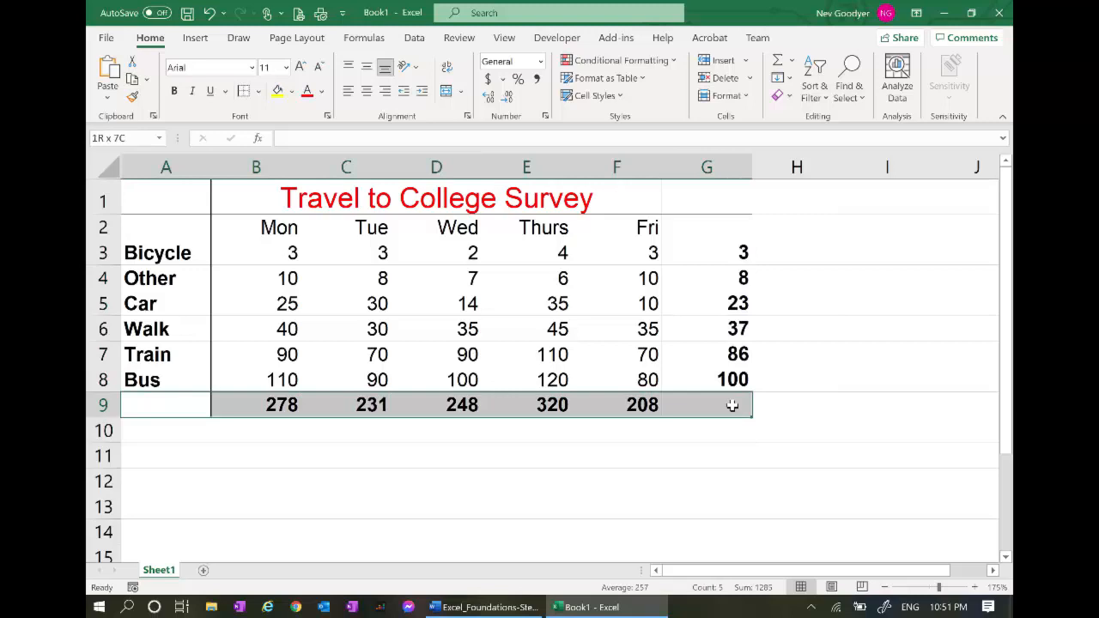
Give the row 9 daily totals a thick top border
{"action": "left_click", "coordinate": [257, 92]}
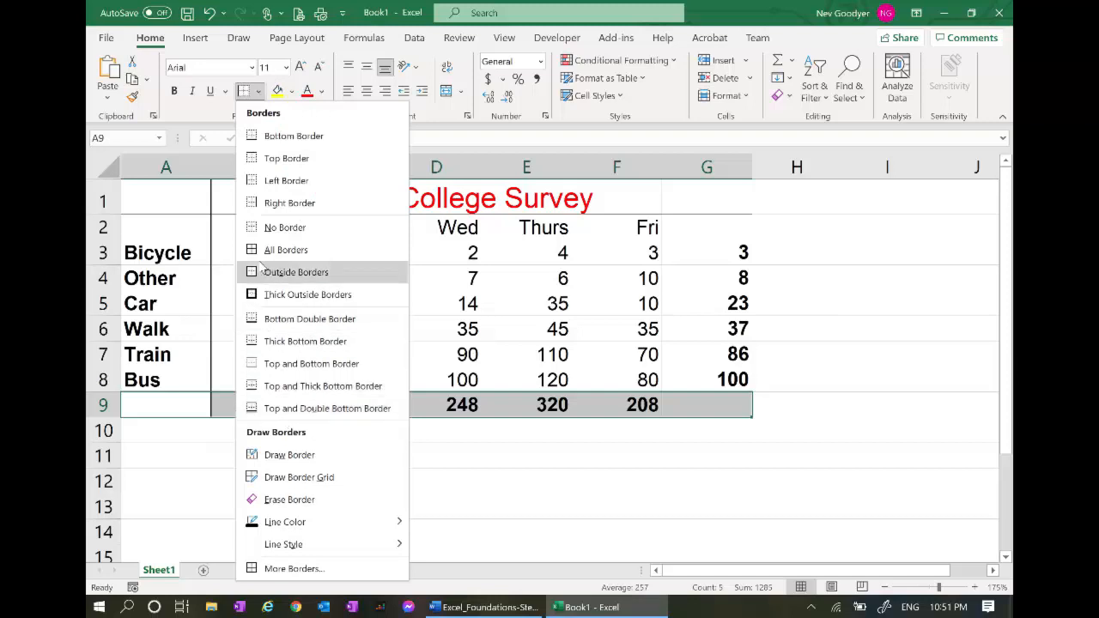
{"action": "left_click", "coordinate": [258, 163]}
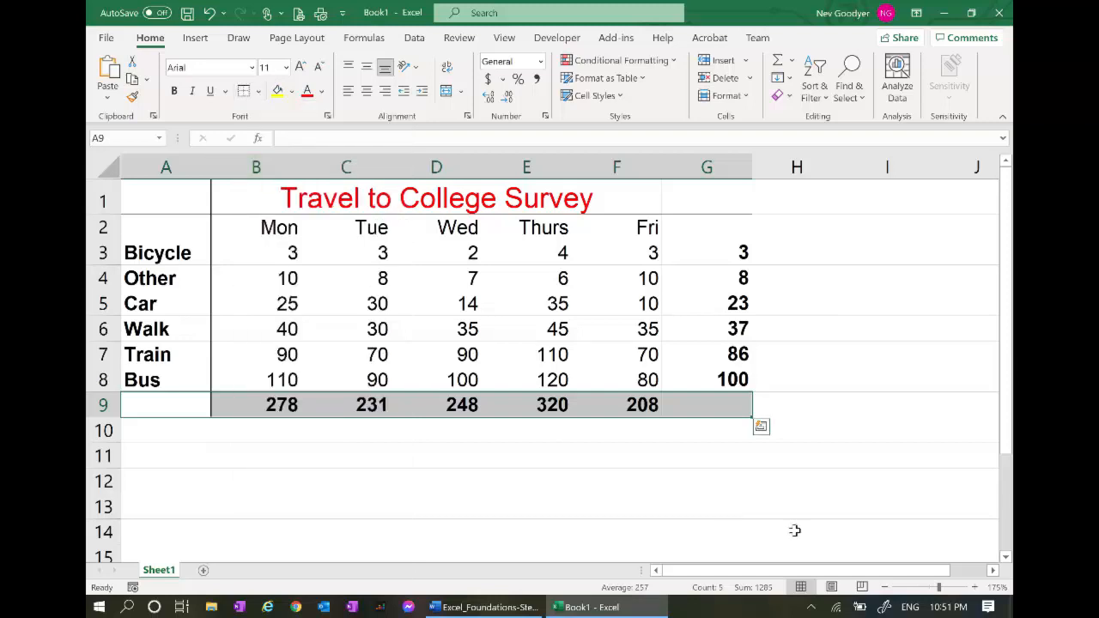
{"action": "left_click", "coordinate": [797, 526]}
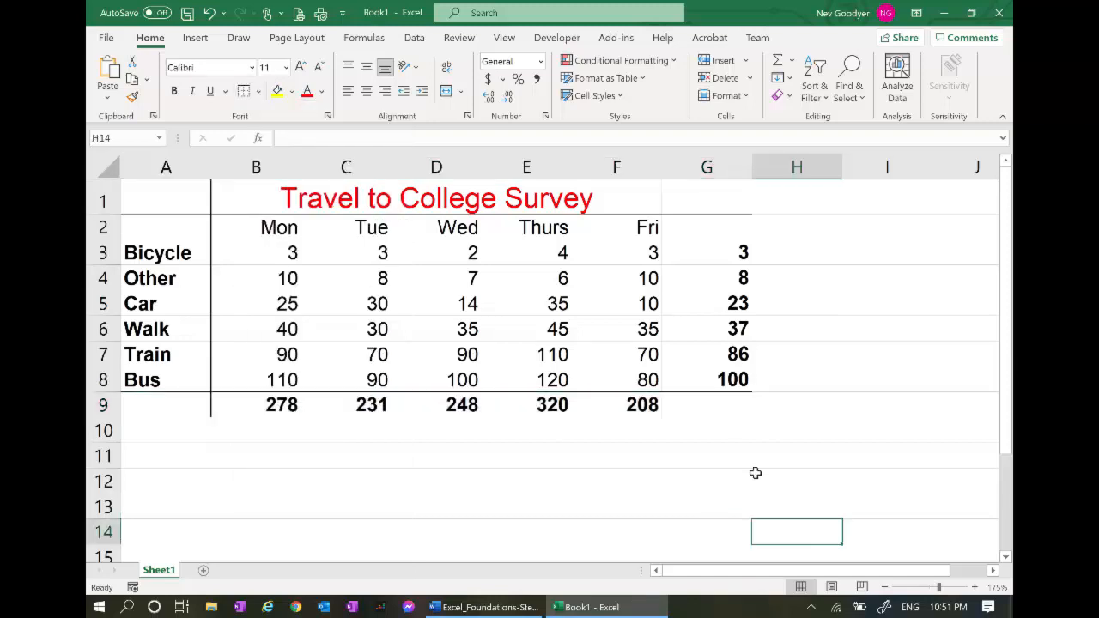
{"action": "left_click_drag", "start_coordinate": [702, 407], "coordinate": [155, 400]}
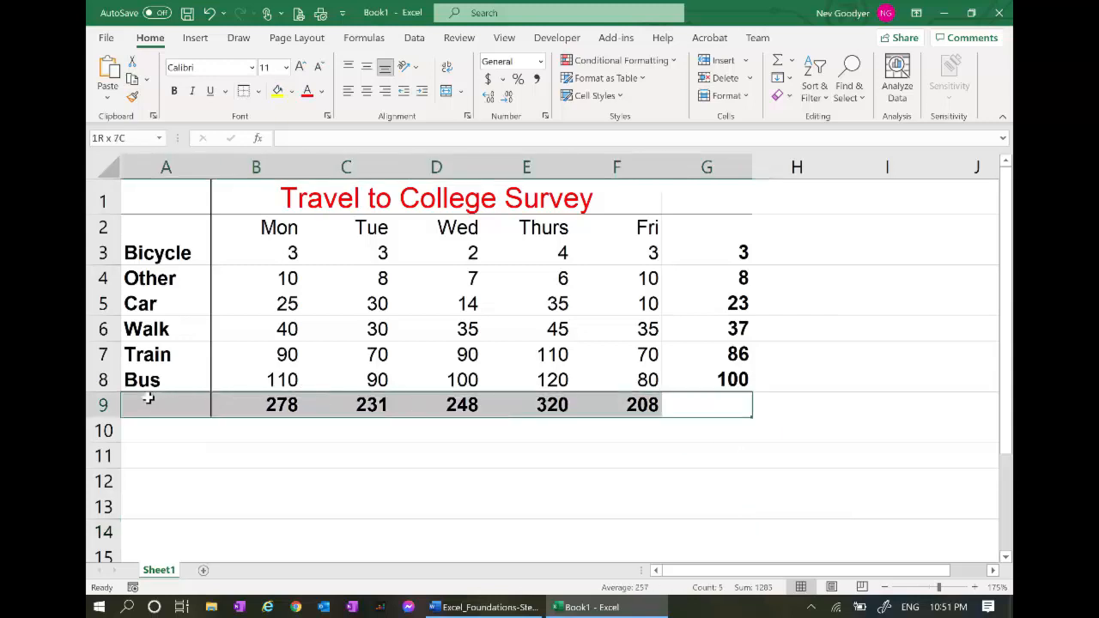
{"action": "left_click", "coordinate": [260, 92]}
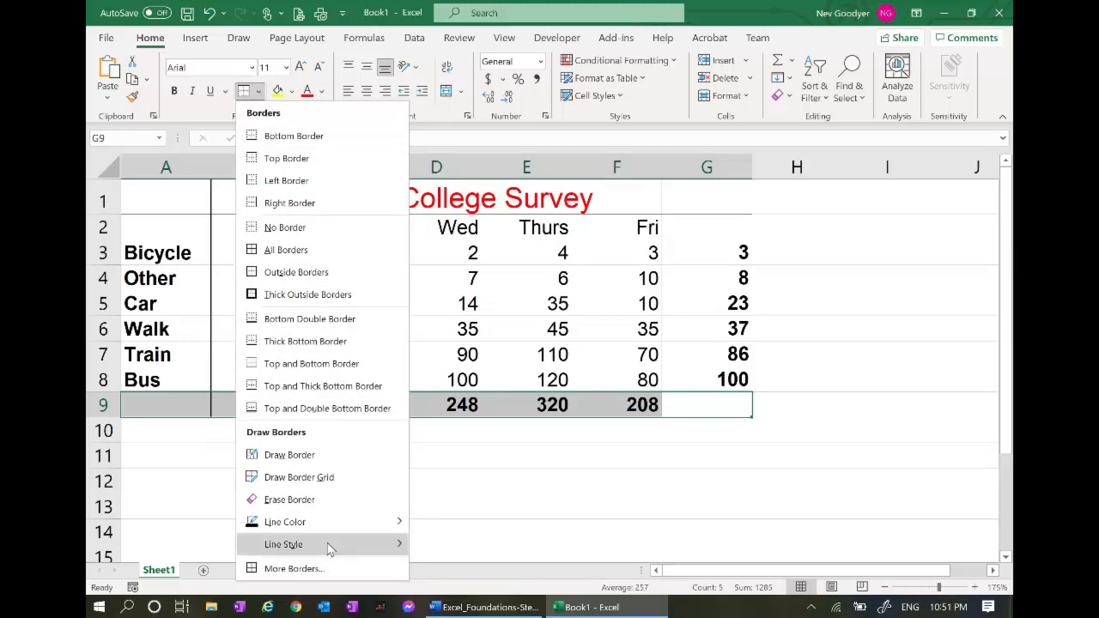
{"action": "mouse_move", "coordinate": [329, 549]}
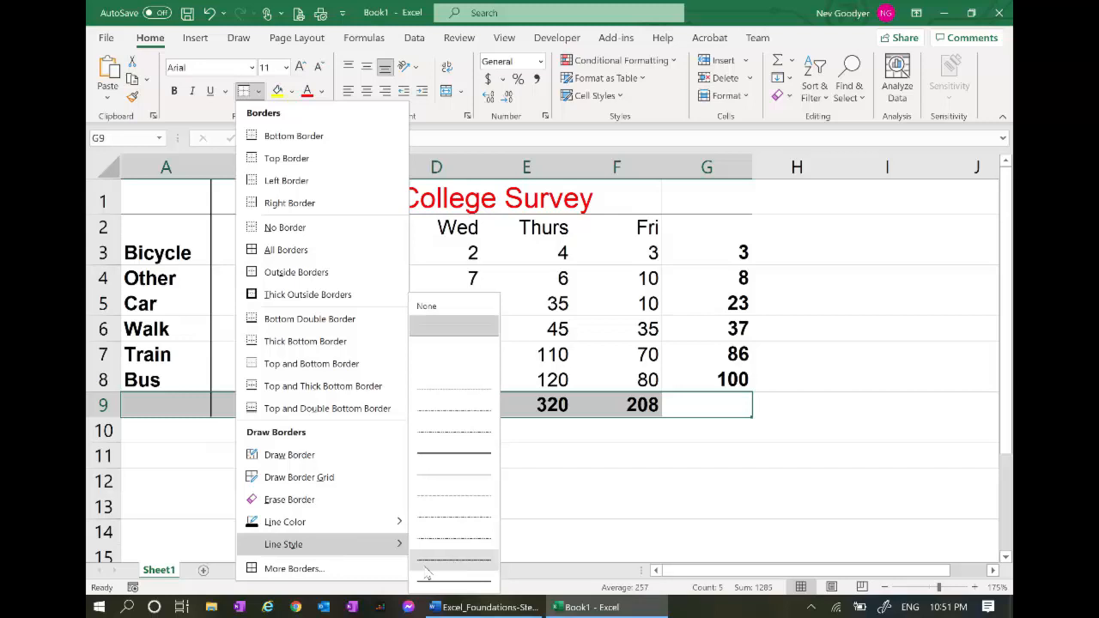
{"action": "mouse_move", "coordinate": [361, 523]}
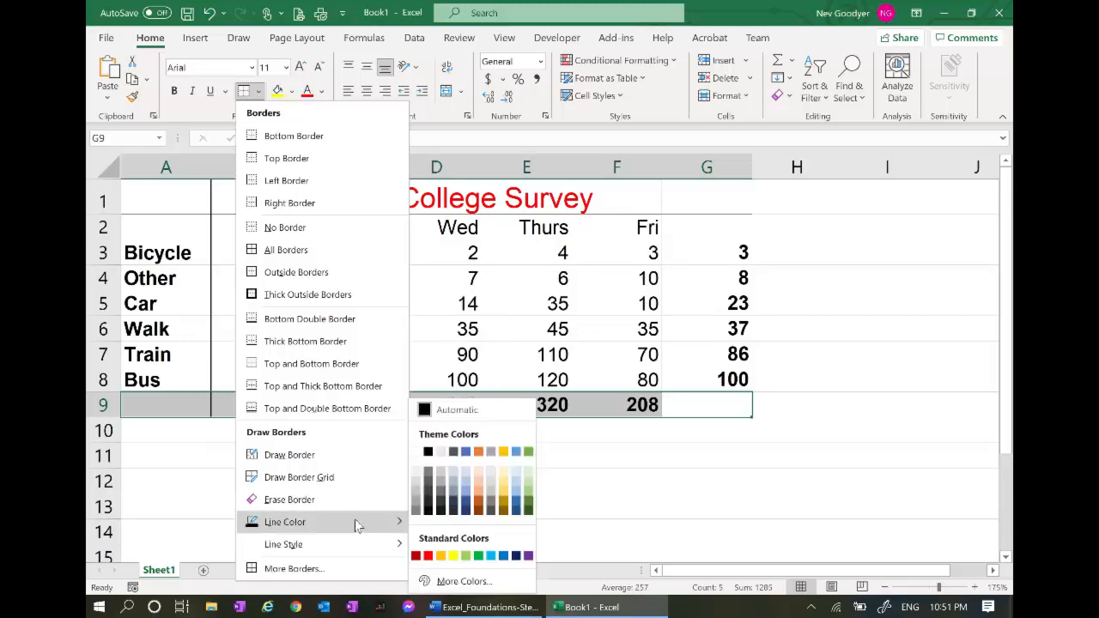
{"action": "left_click", "coordinate": [328, 566]}
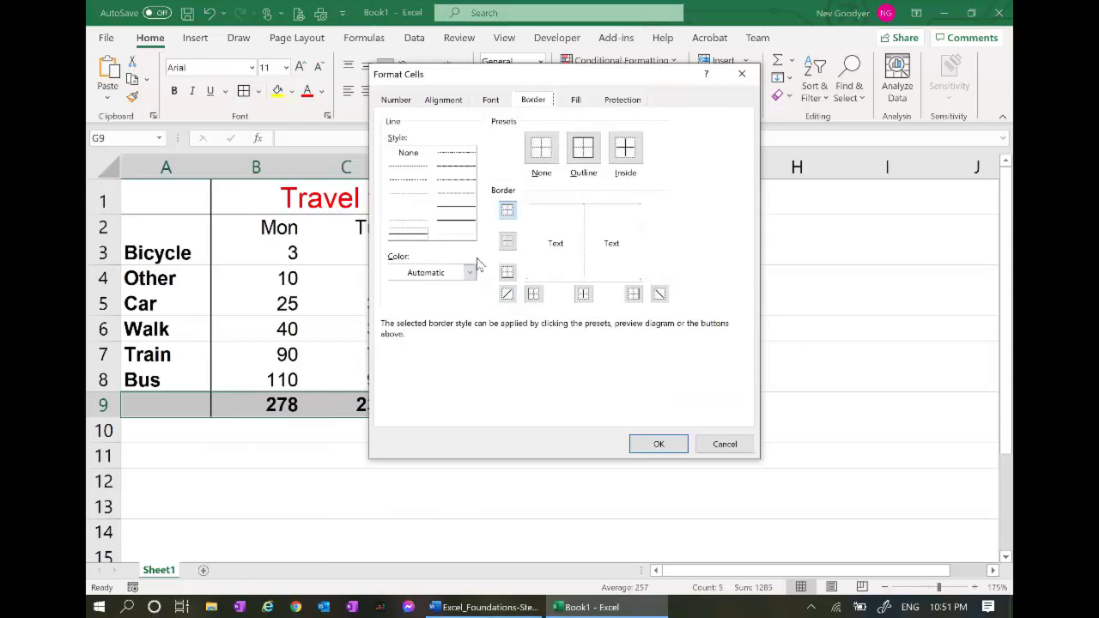
{"action": "left_click", "coordinate": [461, 225]}
{"action": "left_click", "coordinate": [659, 443]}
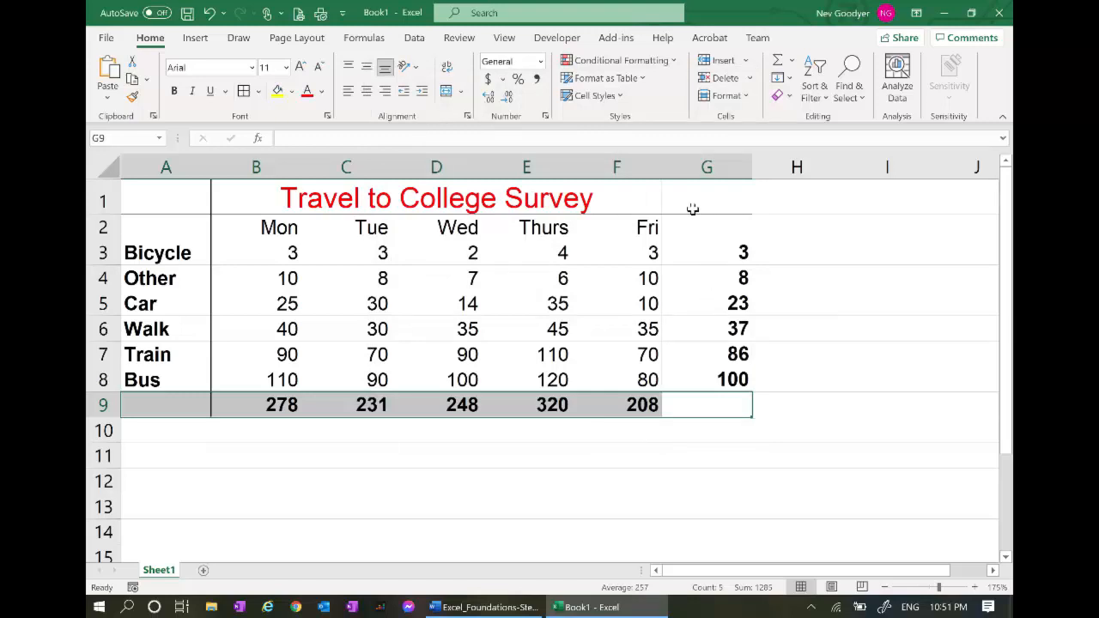
Select column G down to row 9 and replace its top border with a double line
{"action": "left_click_drag", "start_coordinate": [688, 198], "coordinate": [163, 405]}
{"action": "left_click", "coordinate": [732, 461]}
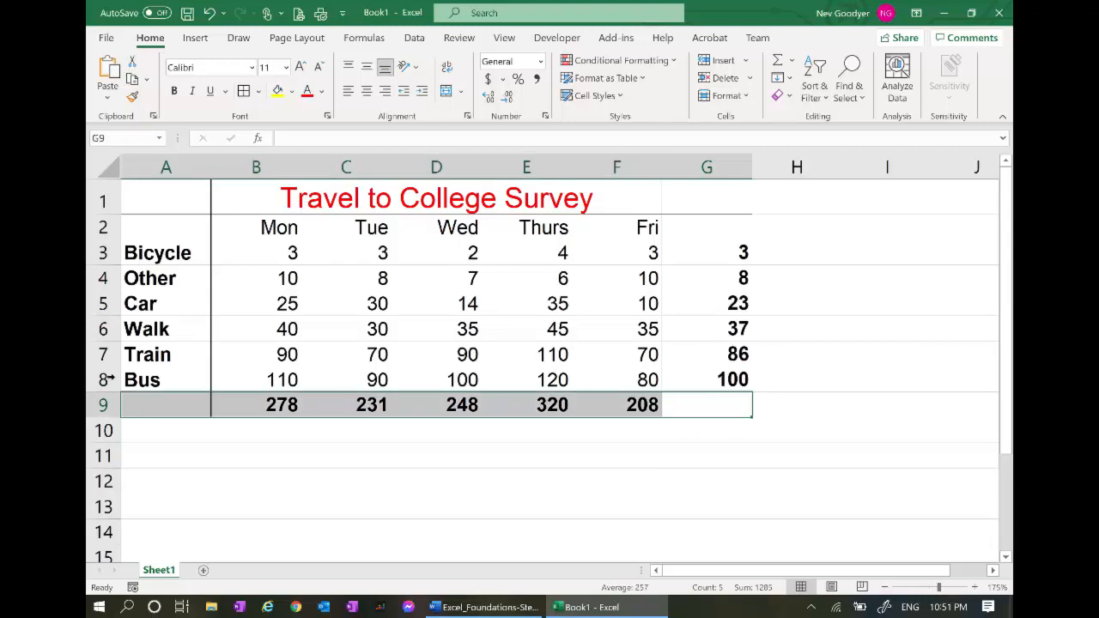
{"action": "left_click", "coordinate": [258, 92]}
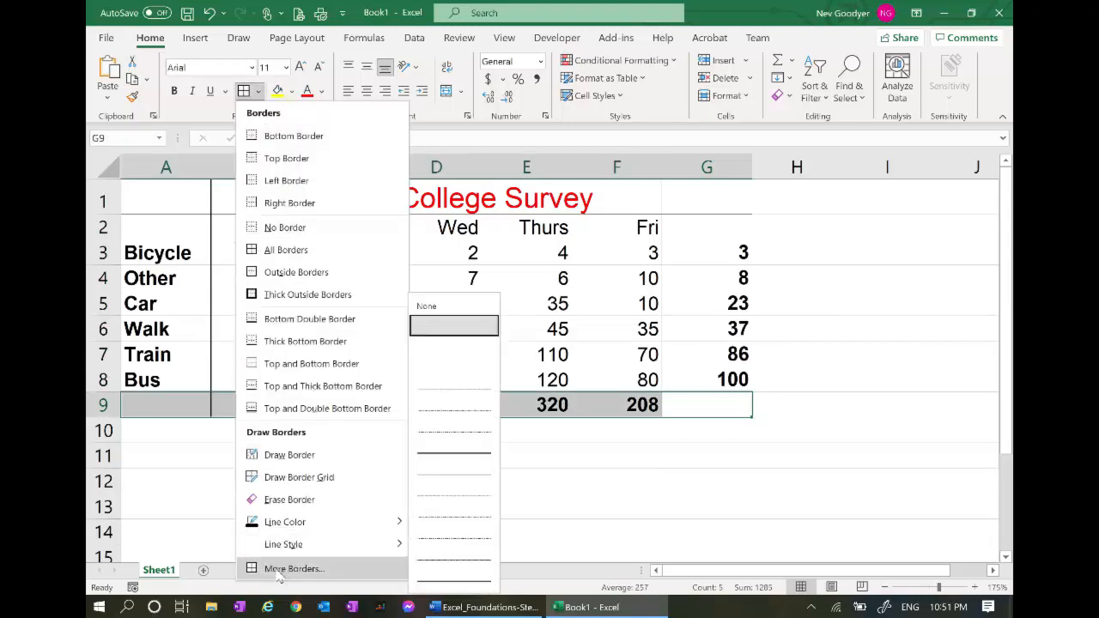
{"action": "left_click", "coordinate": [287, 569]}
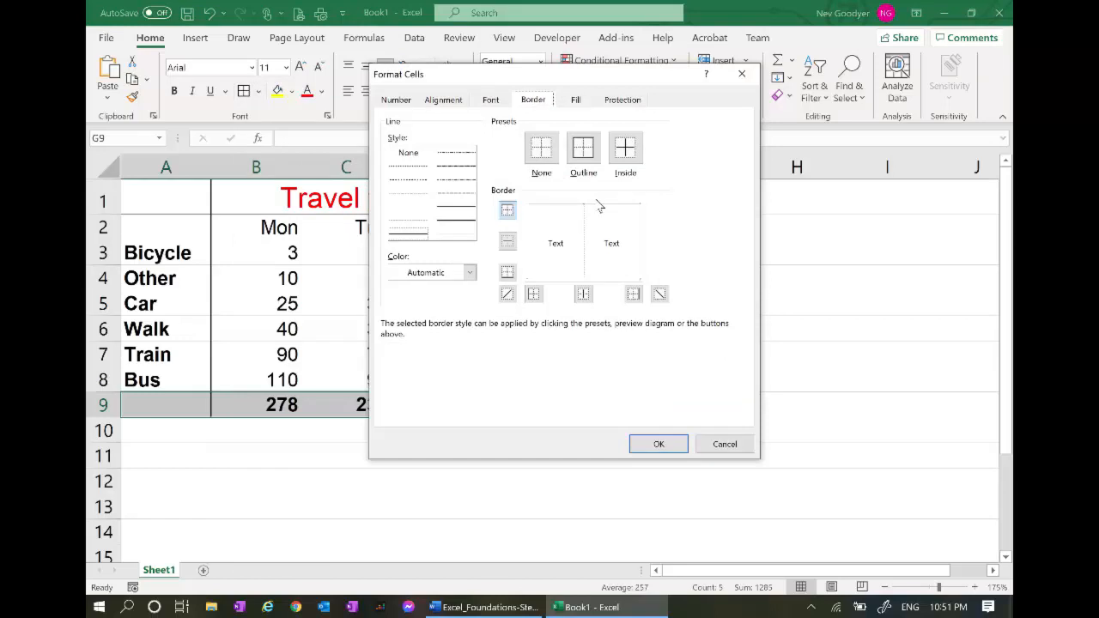
{"action": "left_click", "coordinate": [598, 214]}
{"action": "left_click", "coordinate": [472, 227]}
{"action": "left_click", "coordinate": [459, 226]}
{"action": "left_click", "coordinate": [576, 209]}
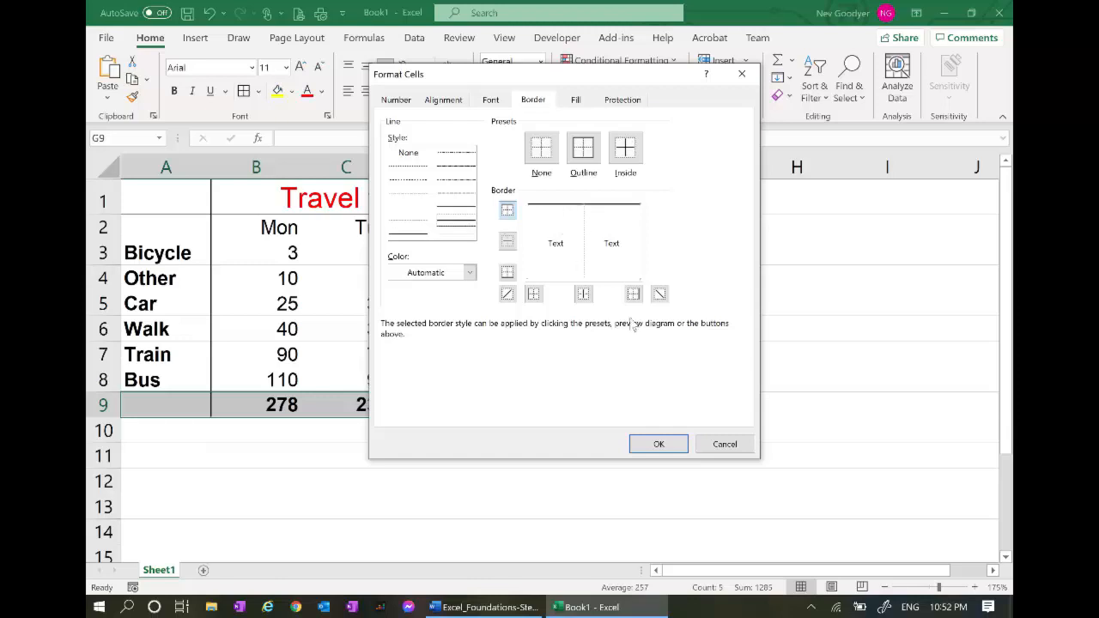
{"action": "left_click", "coordinate": [658, 443]}
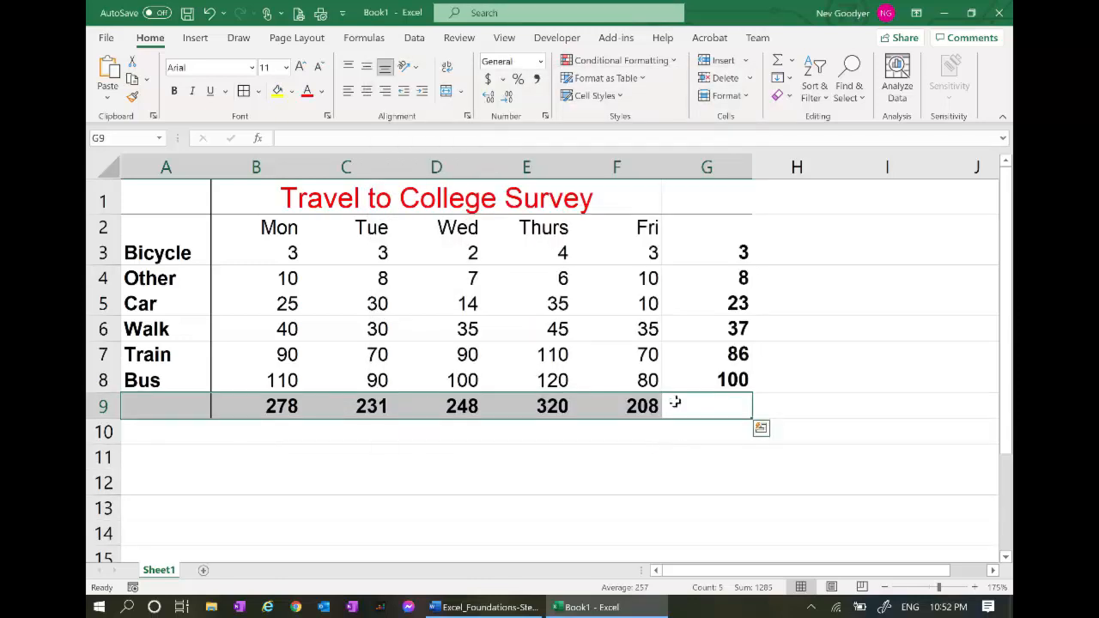
Add a thick left border to G1:G9
{"action": "left_click", "coordinate": [697, 204]}
{"action": "left_click_drag", "start_coordinate": [682, 300], "coordinate": [685, 410]}
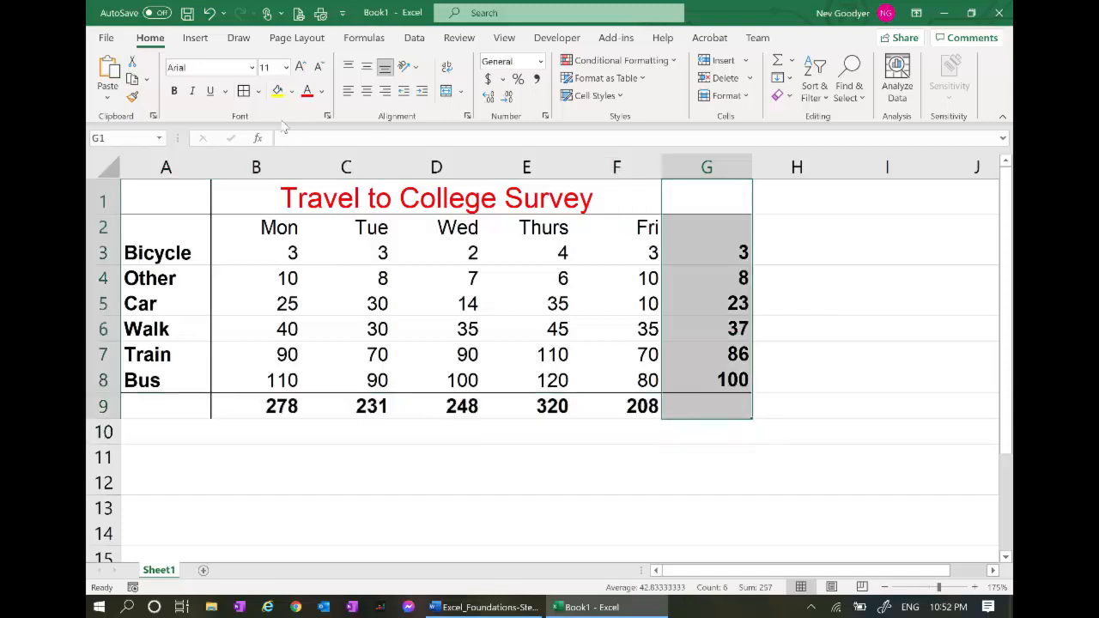
{"action": "left_click", "coordinate": [258, 91]}
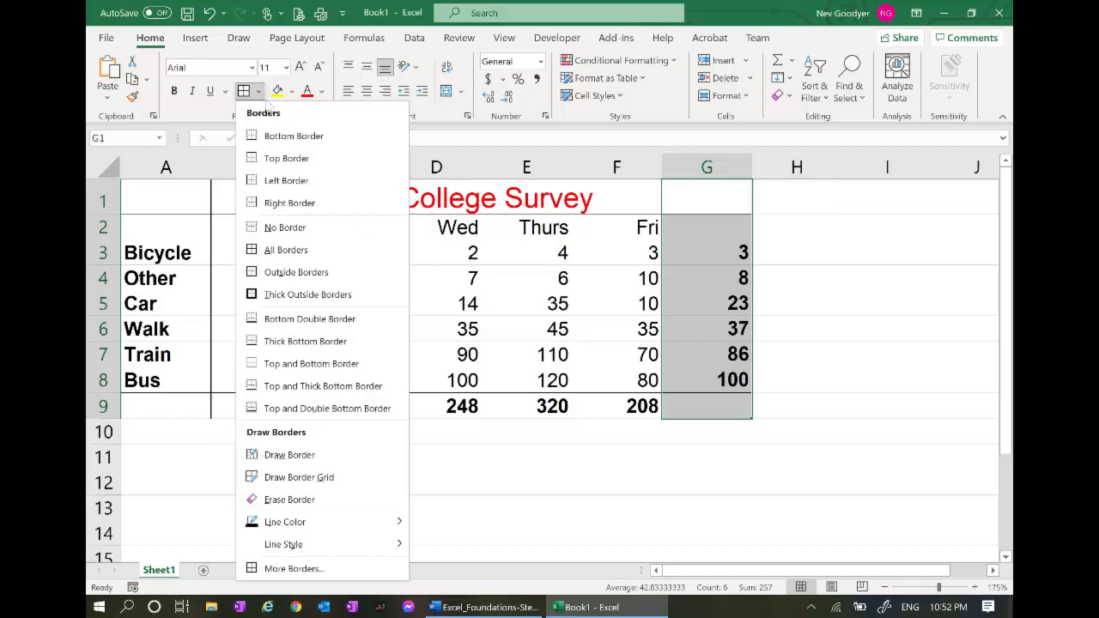
{"action": "left_click", "coordinate": [364, 570]}
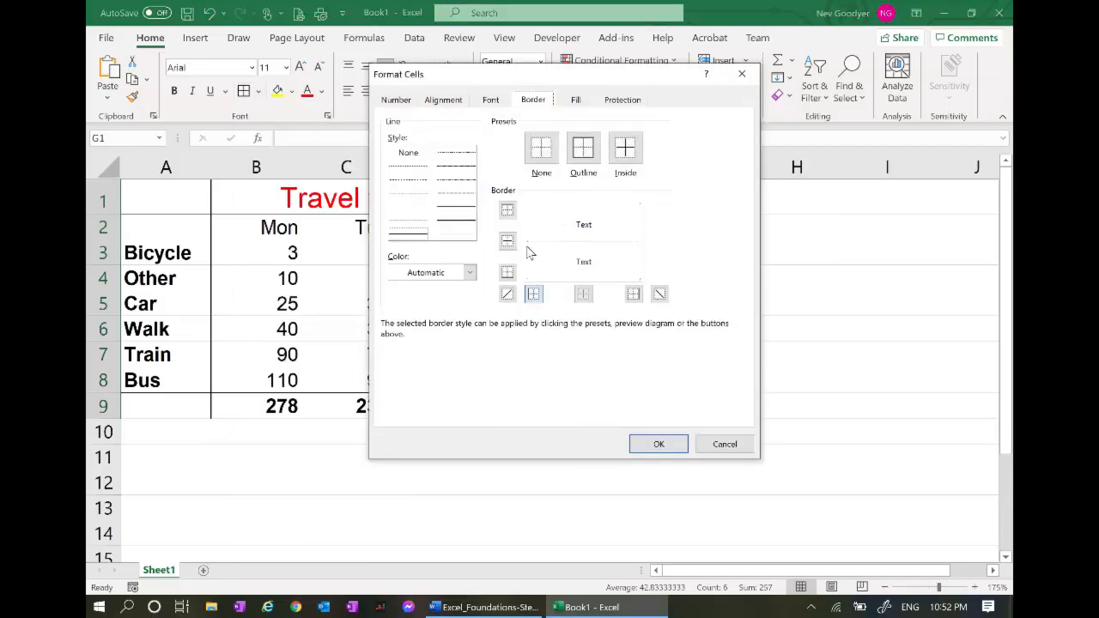
{"action": "left_click", "coordinate": [460, 223]}
{"action": "left_click", "coordinate": [529, 266]}
{"action": "left_click", "coordinate": [661, 442]}
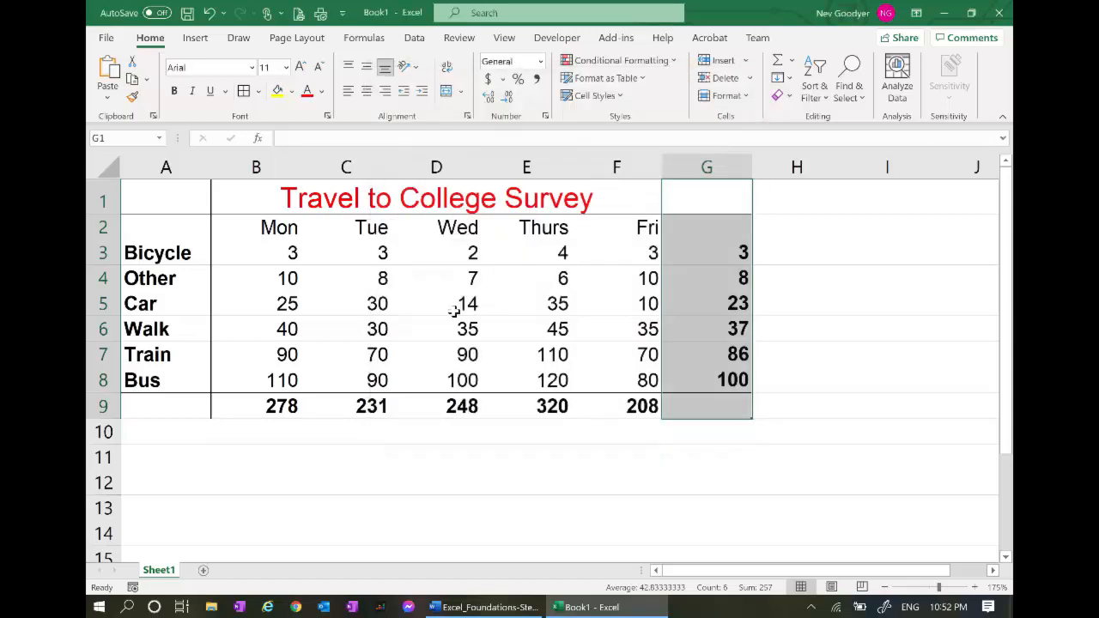
Put a double bottom border under the title row A1:G1
{"action": "left_click_drag", "start_coordinate": [174, 199], "coordinate": [707, 203]}
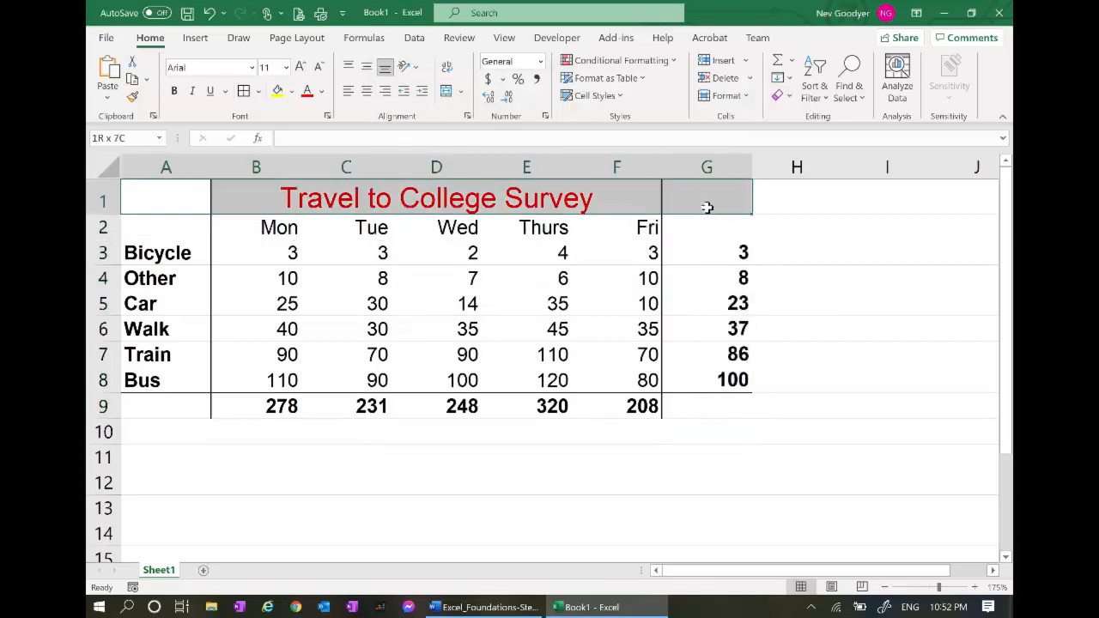
{"action": "left_click", "coordinate": [262, 97]}
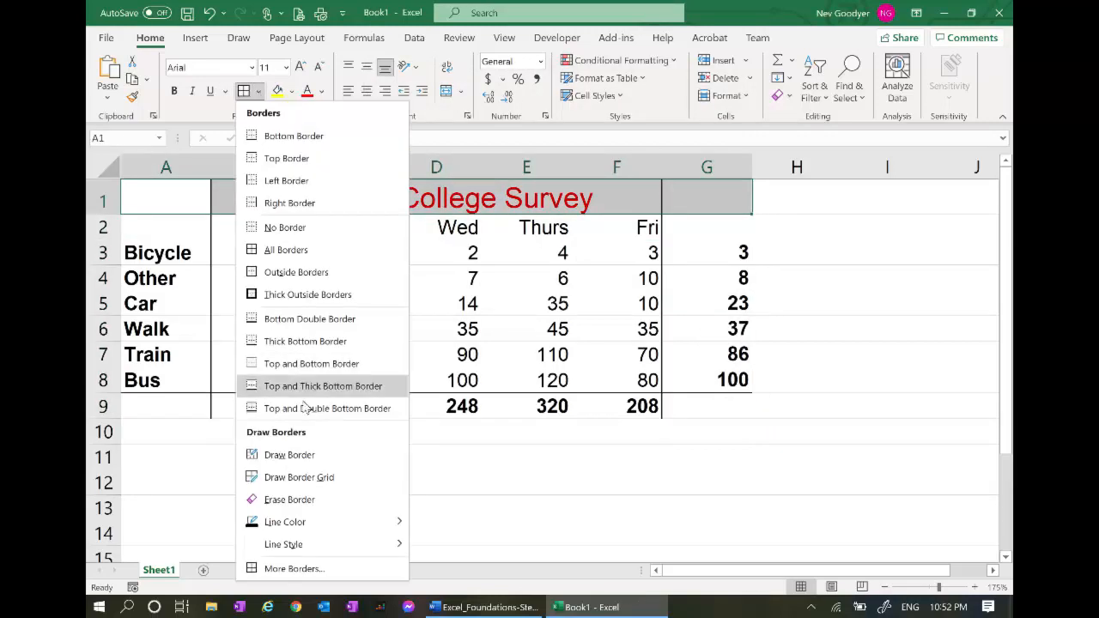
{"action": "left_click", "coordinate": [312, 569]}
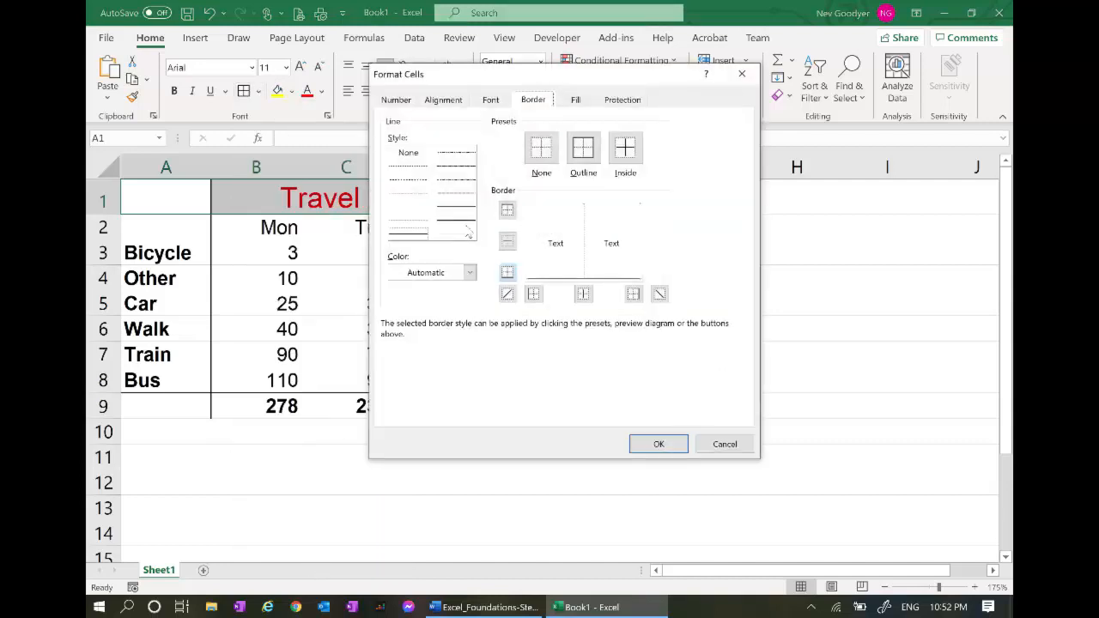
{"action": "left_click", "coordinate": [467, 227]}
{"action": "left_click", "coordinate": [571, 280]}
{"action": "left_click", "coordinate": [659, 444]}
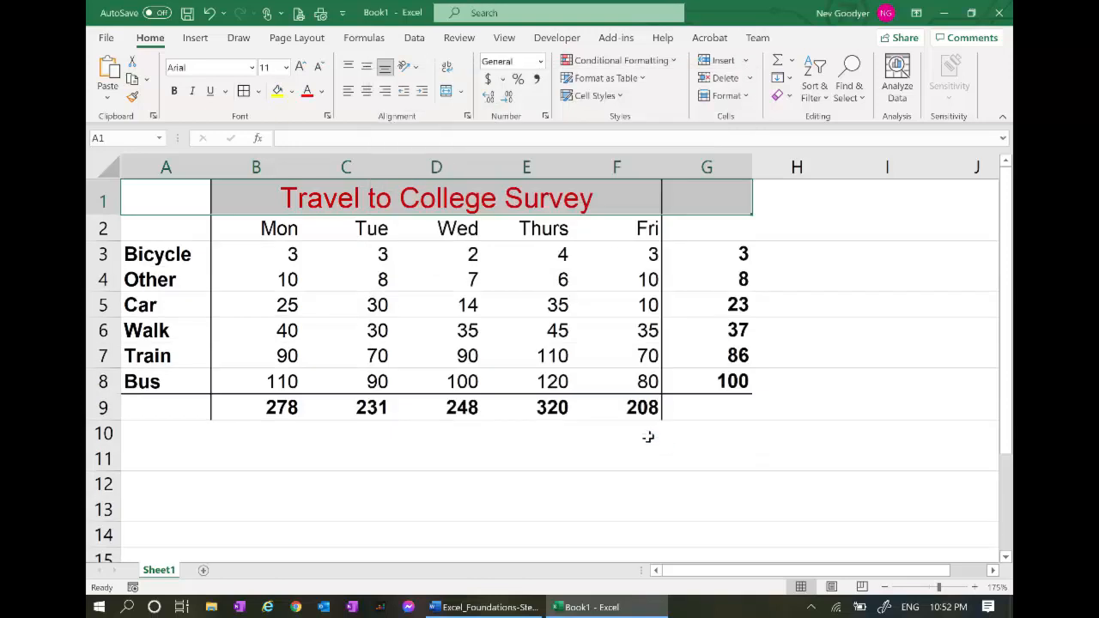
{"action": "left_click", "coordinate": [395, 527]}
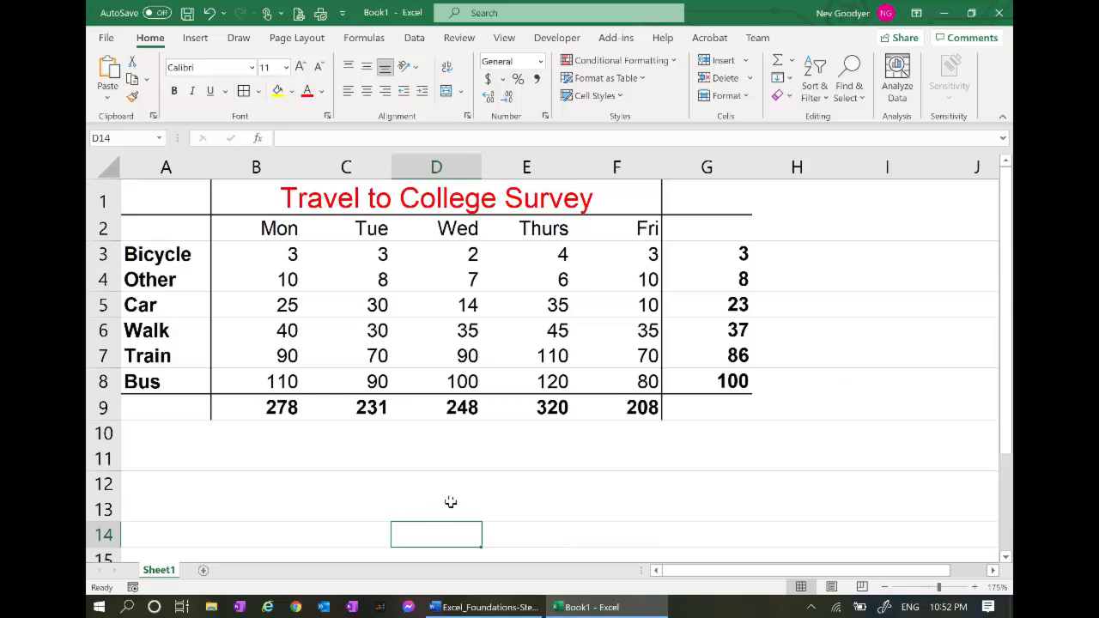
{"action": "key", "text": "alt+Tab"}
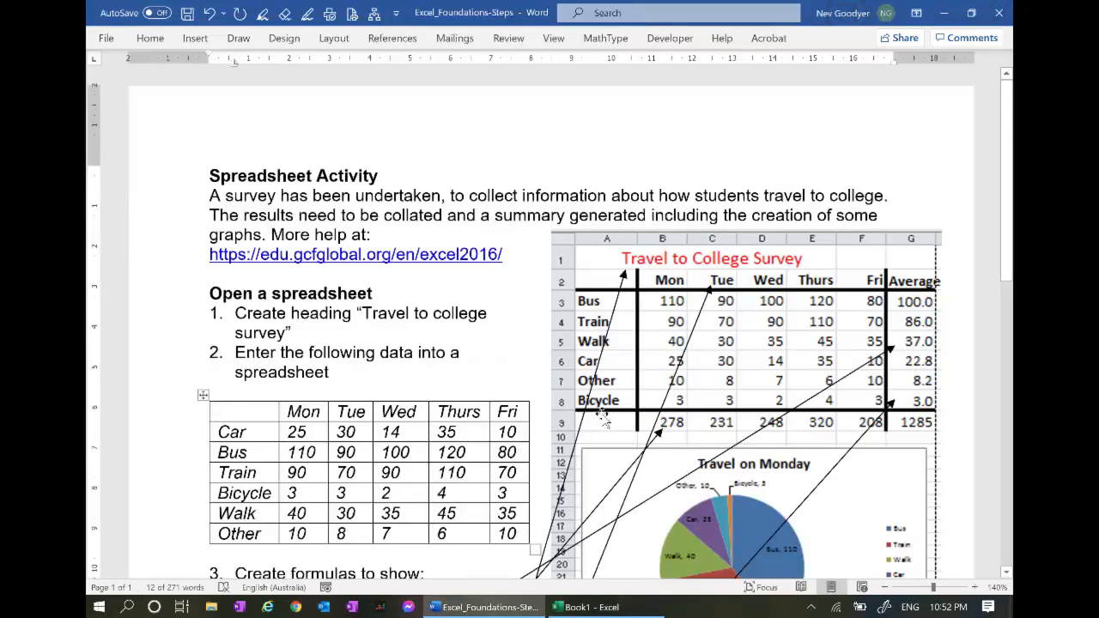
{"action": "scroll", "coordinate": [625, 451], "scroll_direction": "down", "scroll_amount": 3}
{"action": "scroll", "coordinate": [625, 451], "scroll_direction": "down", "scroll_amount": 3}
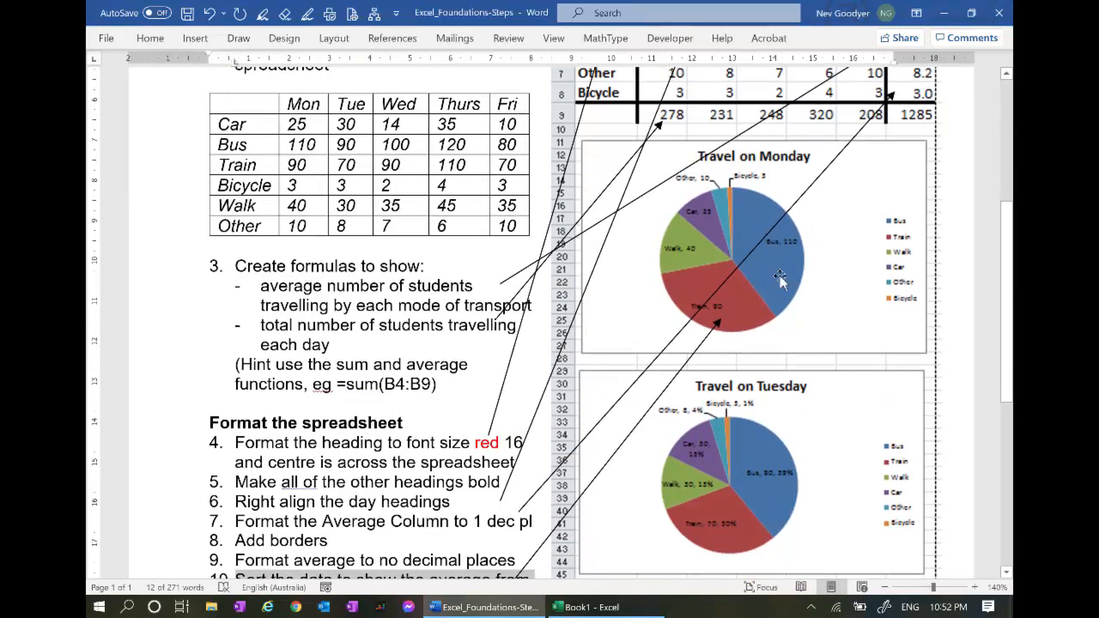
{"action": "scroll", "coordinate": [888, 96], "scroll_direction": "down", "scroll_amount": 6}
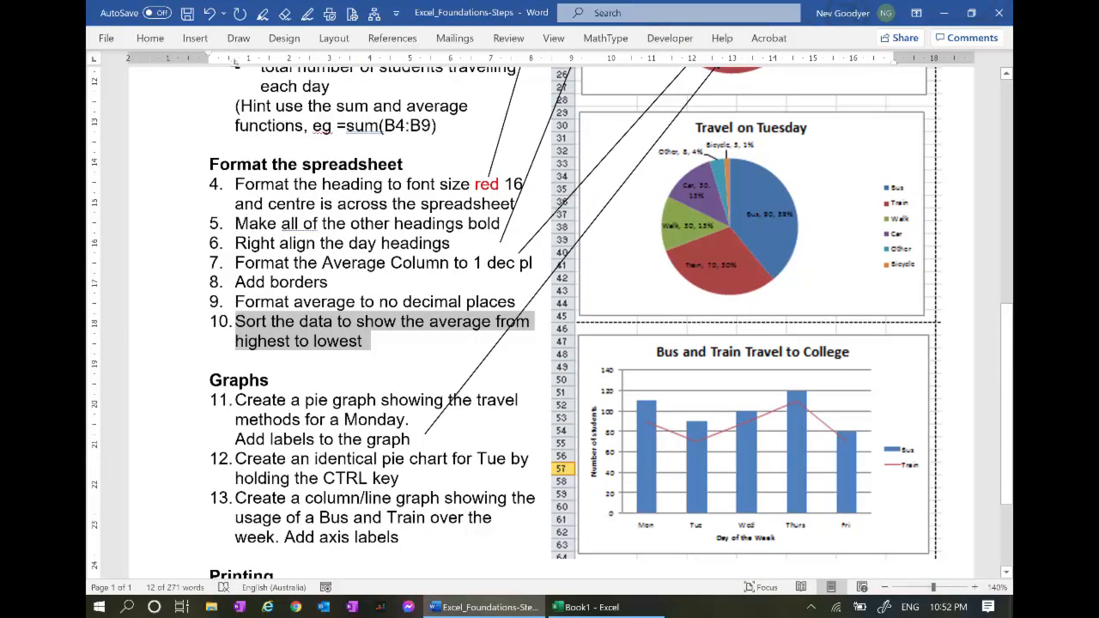
{"action": "left_click", "coordinate": [415, 419]}
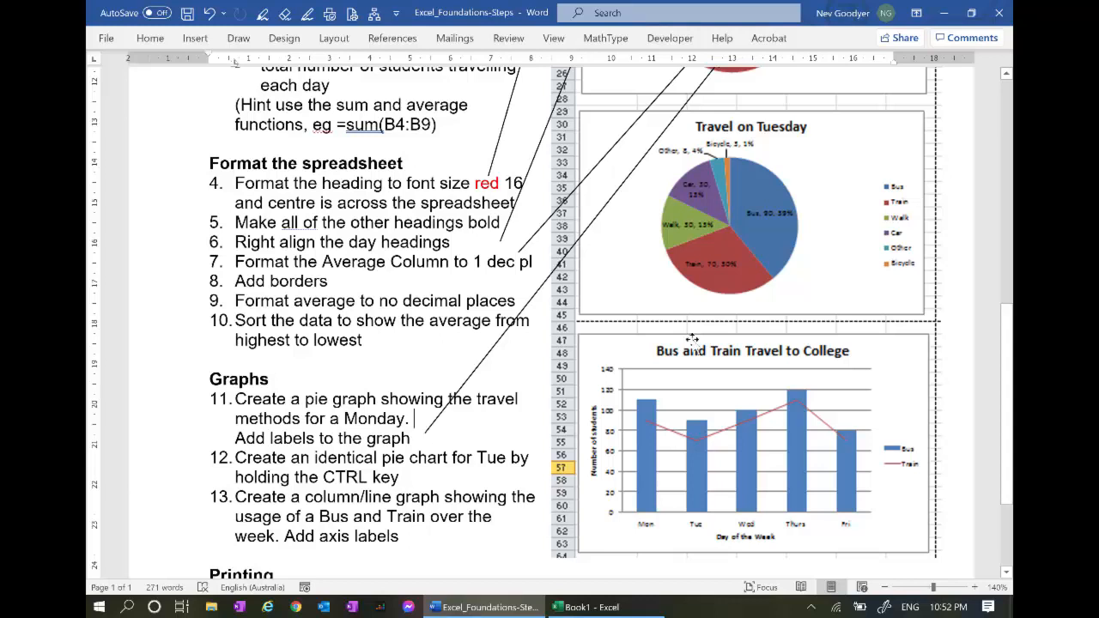
{"action": "scroll", "coordinate": [778, 258], "scroll_direction": "up", "scroll_amount": 4}
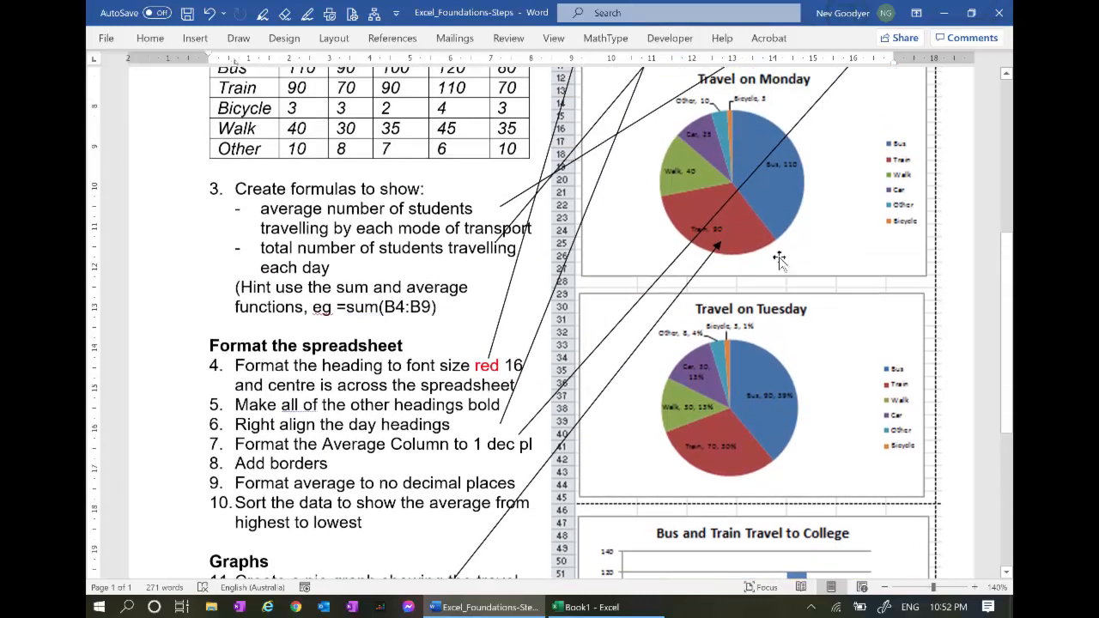
{"action": "key", "text": "alt+Tab"}
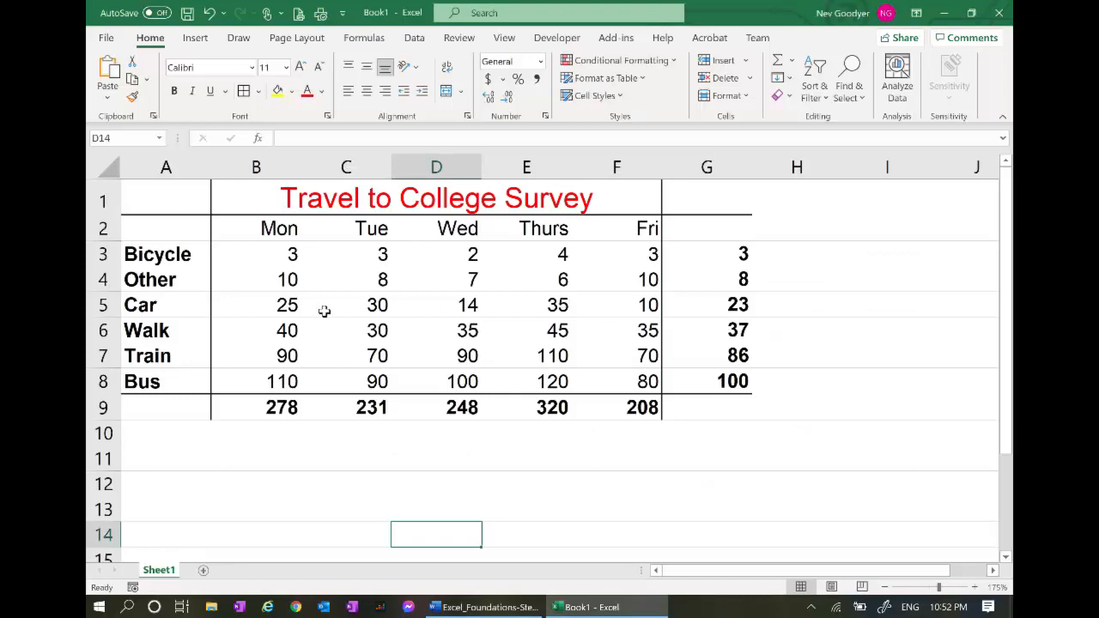
Insert a 2-D pie chart of A2:B8's Monday figures per travel mode, then switch to Word
{"action": "left_click_drag", "start_coordinate": [283, 387], "coordinate": [159, 231]}
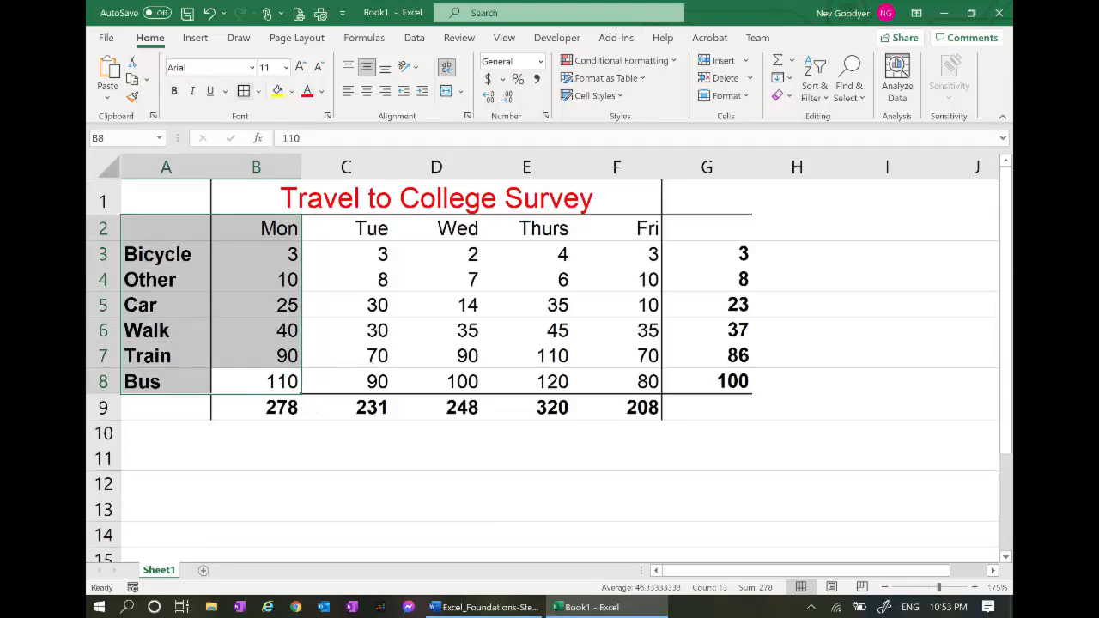
{"action": "left_click", "coordinate": [194, 37]}
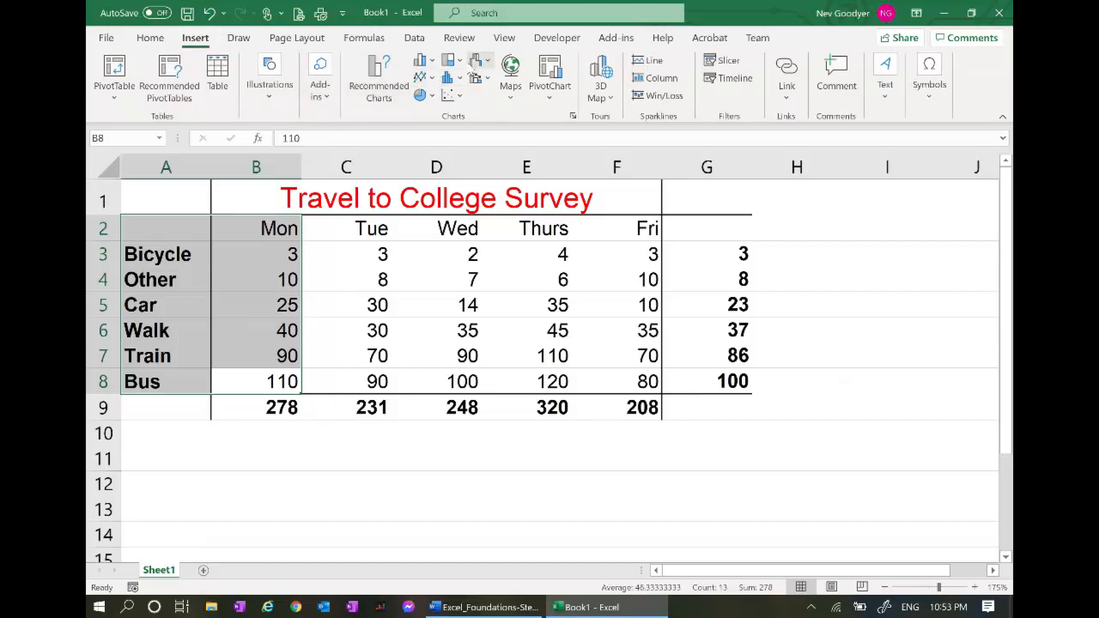
{"action": "left_click", "coordinate": [432, 98]}
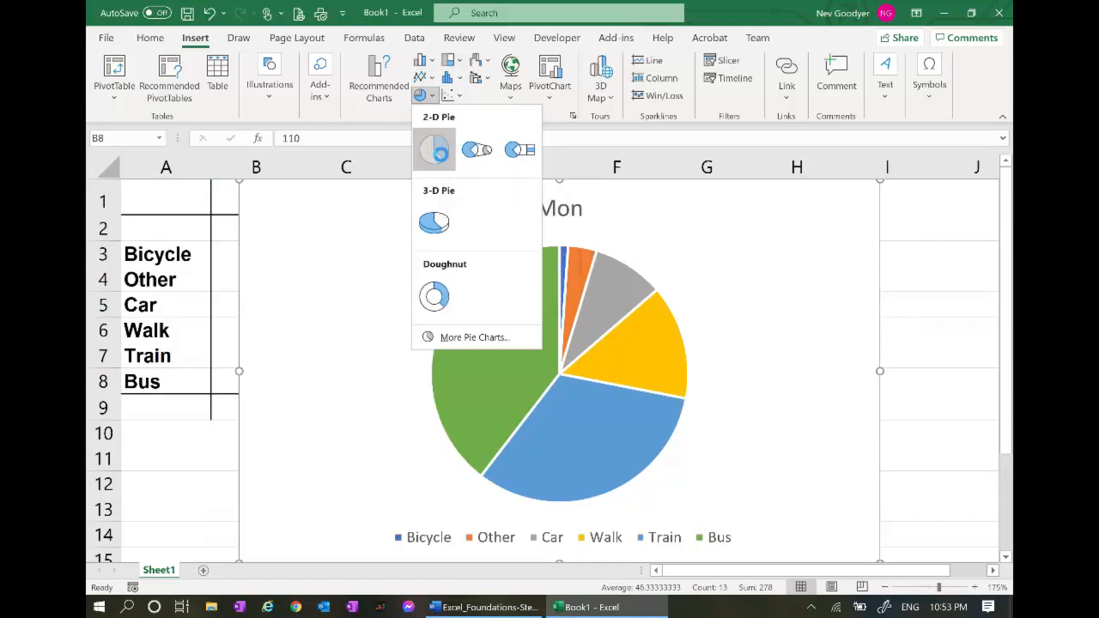
{"action": "left_click", "coordinate": [442, 159]}
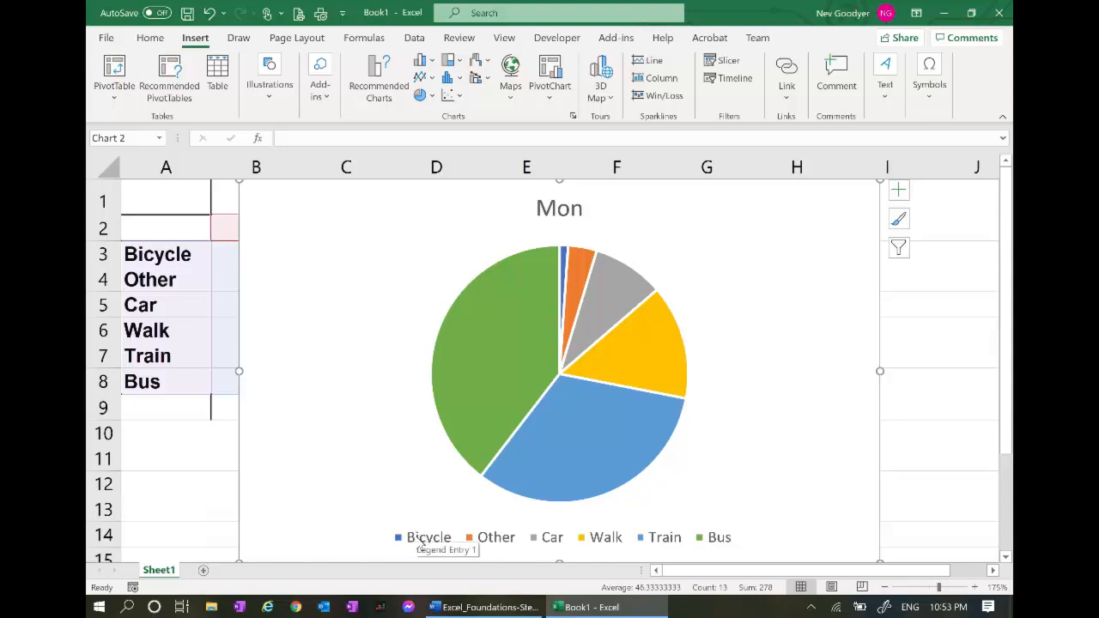
{"action": "key", "text": "alt+Tab"}
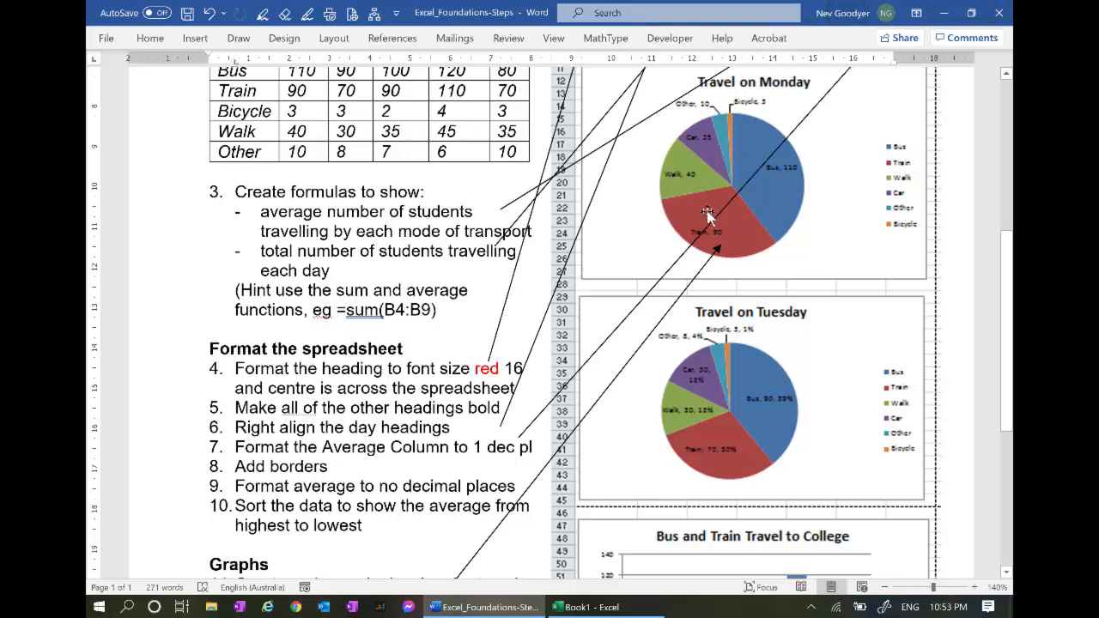
Return from Word's sample charts to the Excel workbook
{"action": "key", "text": "alt+Tab"}
Add data labels to the Mon pie showing category name and value, e.g. 'Bicycle, 3'
{"action": "right_click", "coordinate": [497, 335]}
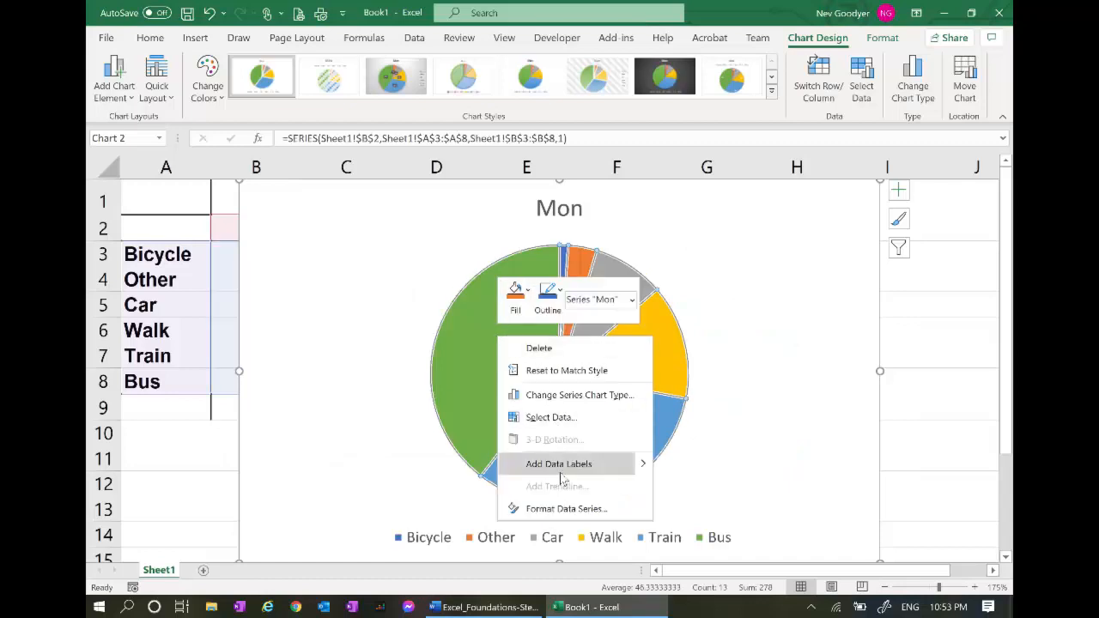
{"action": "left_click", "coordinate": [632, 464]}
{"action": "mouse_move", "coordinate": [630, 465]}
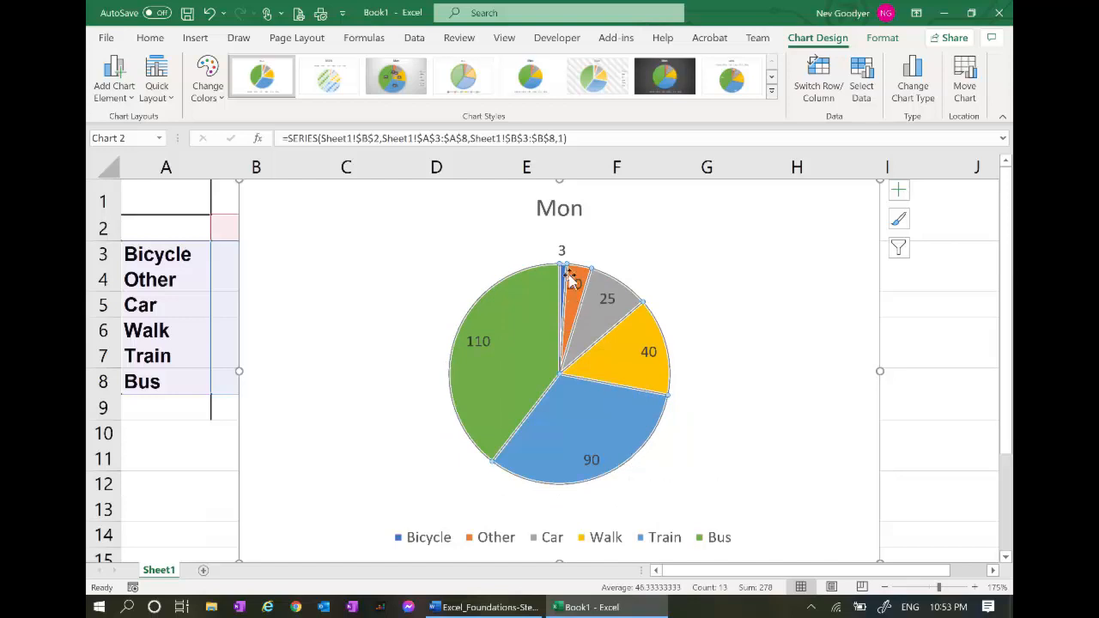
{"action": "right_click", "coordinate": [507, 332]}
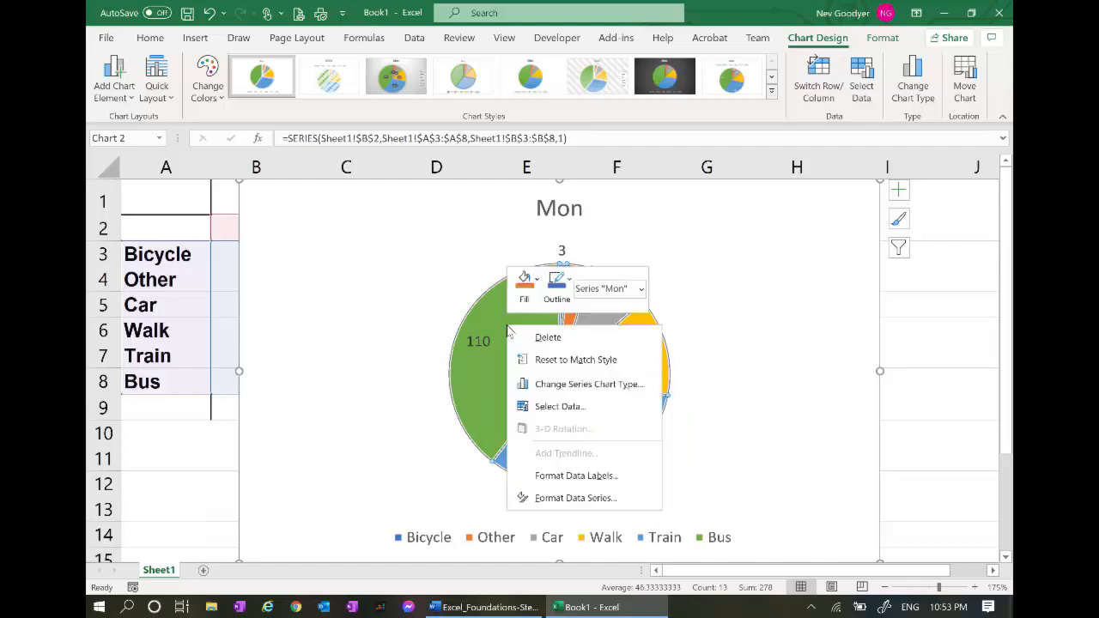
{"action": "left_click", "coordinate": [612, 477]}
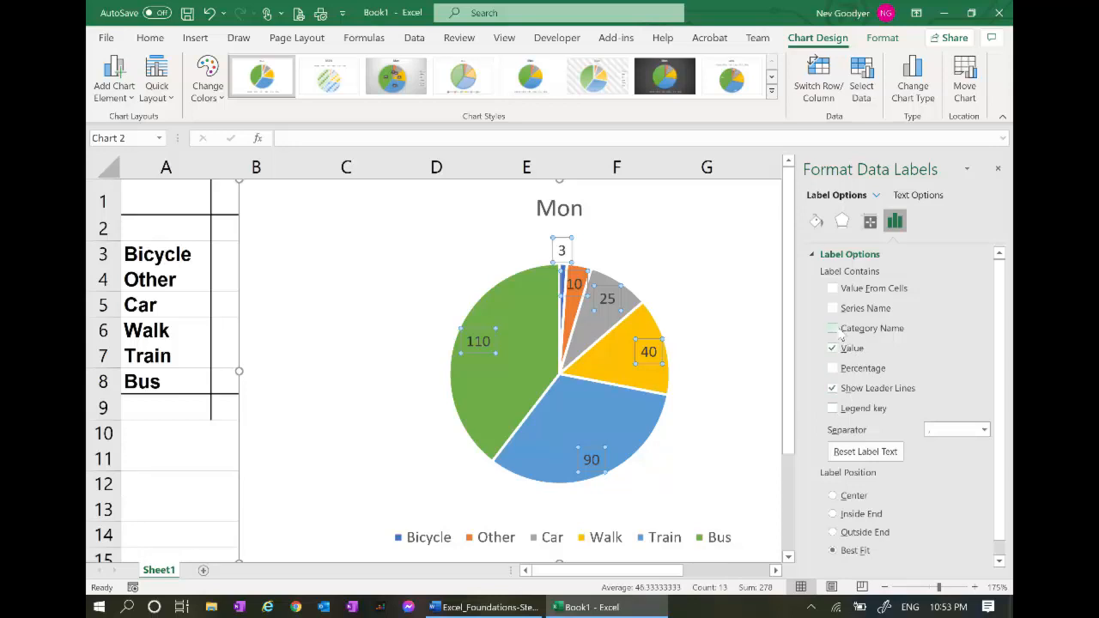
{"action": "left_click", "coordinate": [832, 329]}
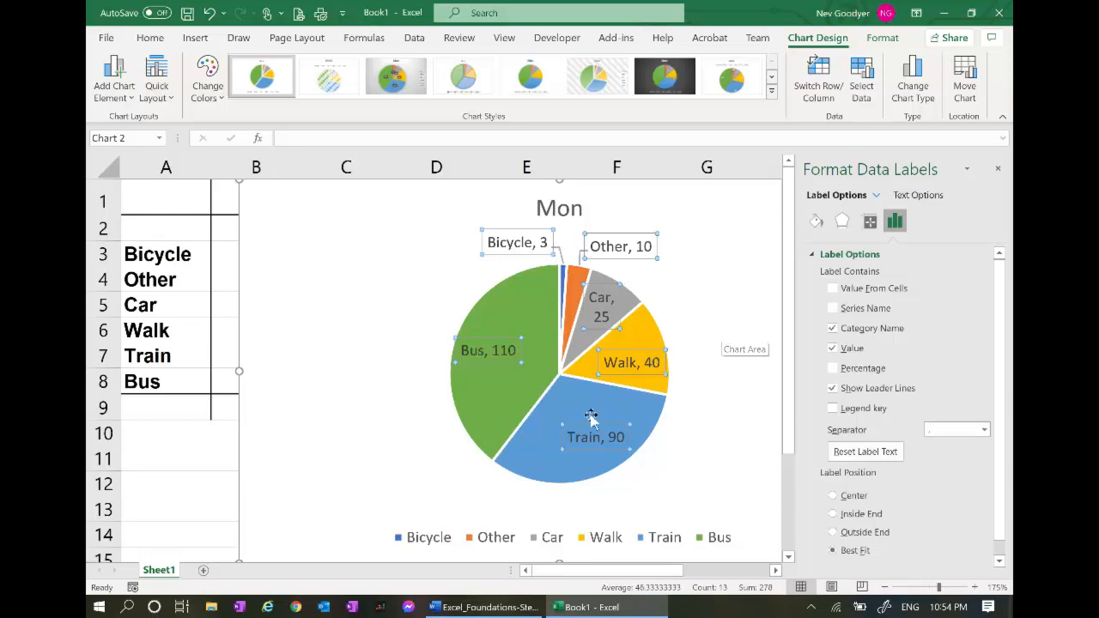
{"action": "left_click", "coordinate": [195, 454]}
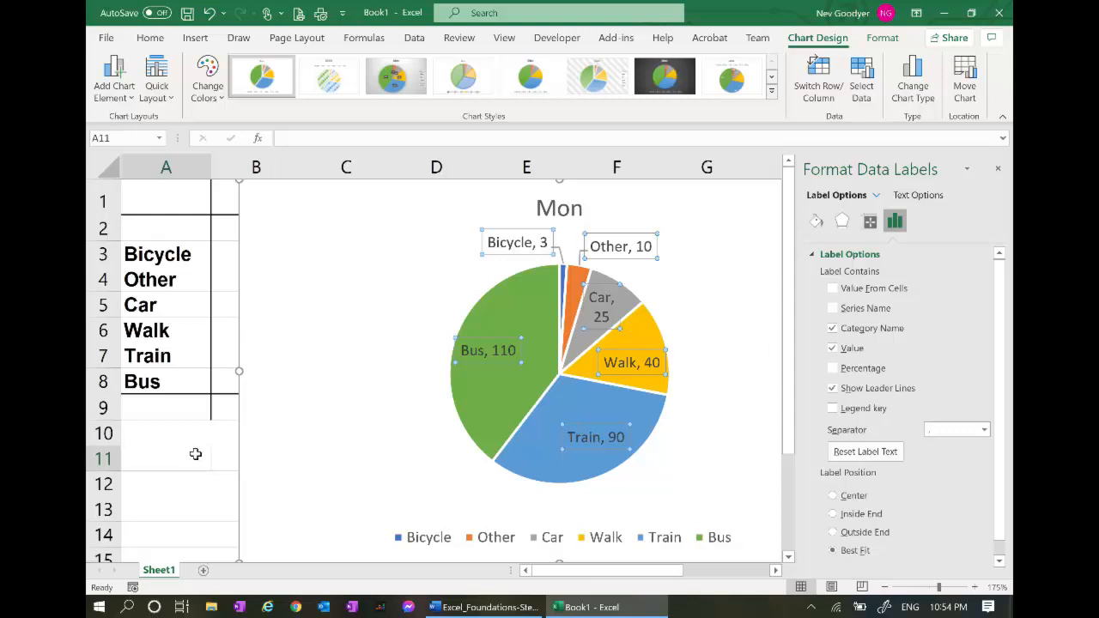
Shrink the Mon pie chart and move it below the survey table, starting at row 10
{"action": "left_click", "coordinate": [302, 435]}
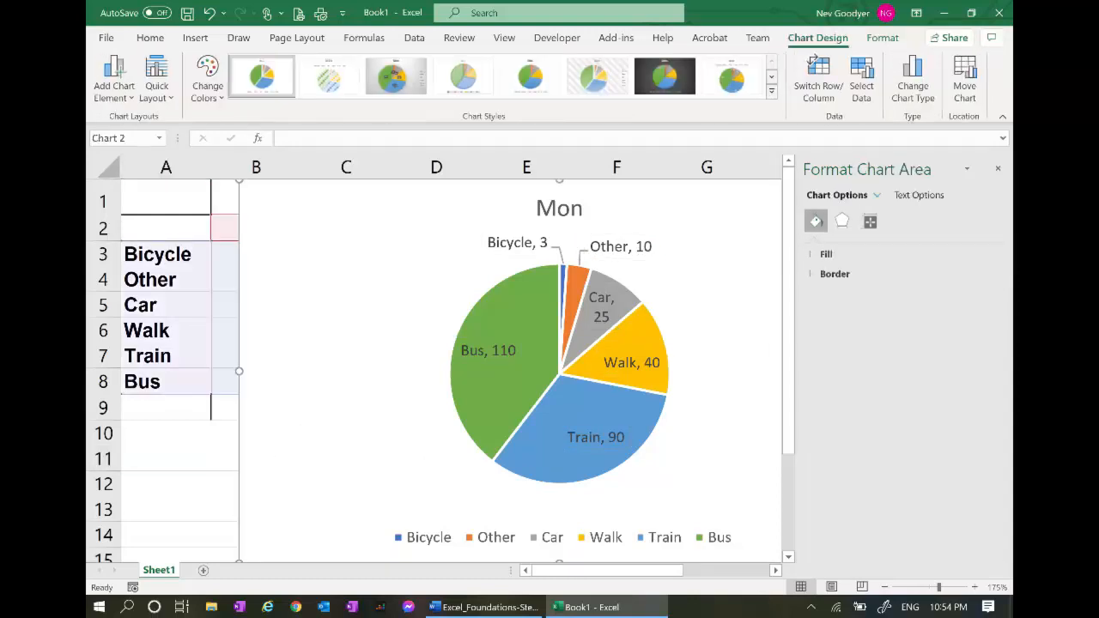
{"action": "left_click", "coordinate": [998, 170]}
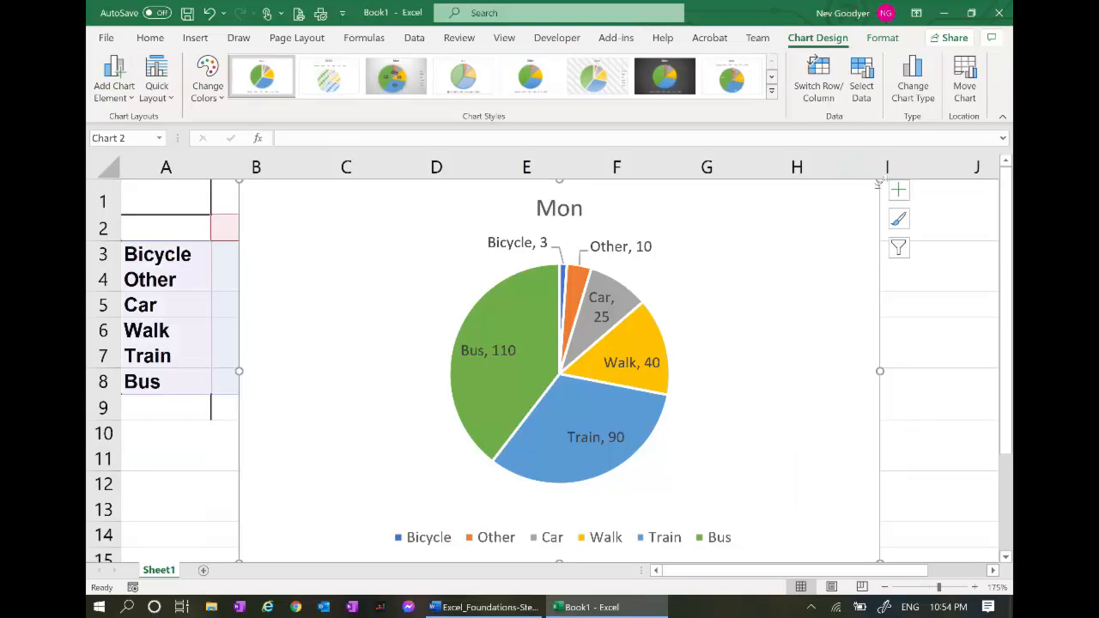
{"action": "left_click_drag", "start_coordinate": [878, 183], "coordinate": [736, 271]}
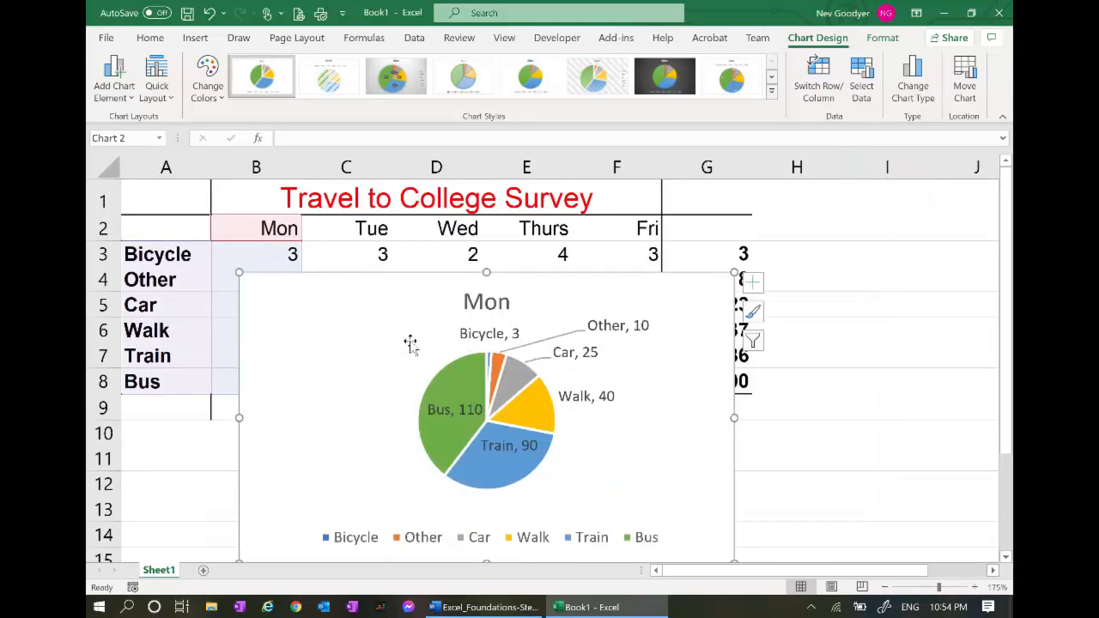
{"action": "left_click_drag", "start_coordinate": [351, 341], "coordinate": [604, 259]}
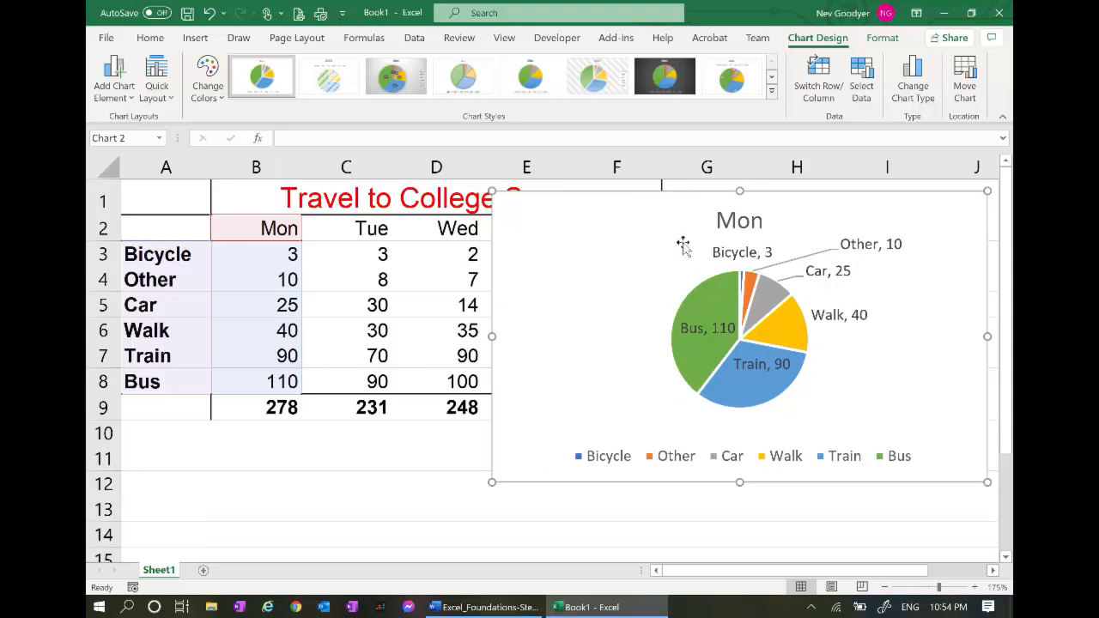
{"action": "left_click_drag", "start_coordinate": [855, 196], "coordinate": [855, 430]}
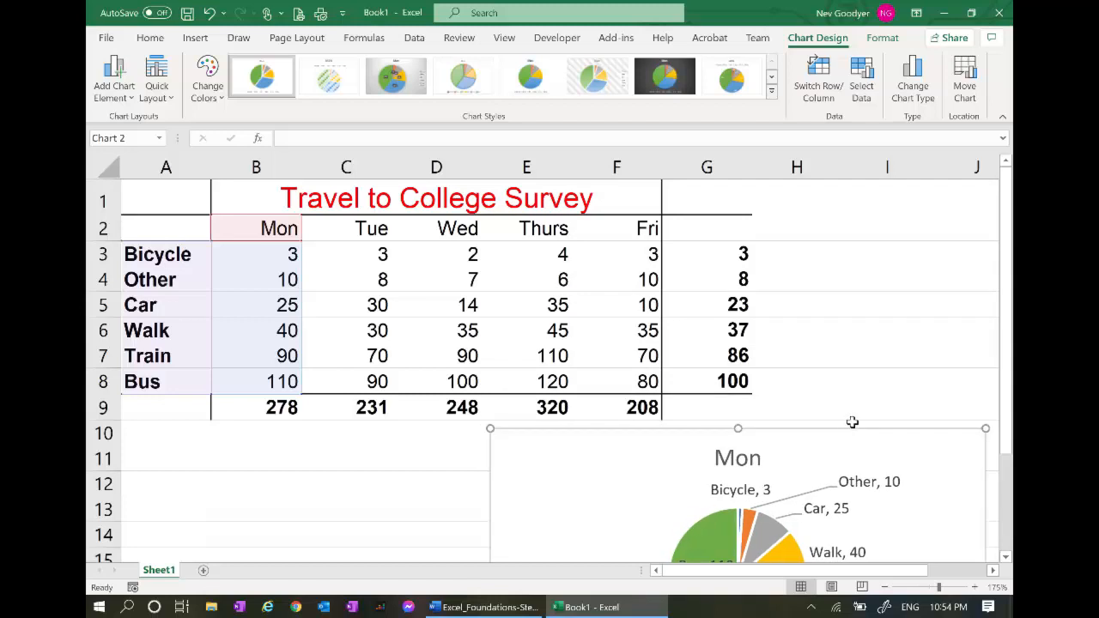
{"action": "key", "text": "alt+Tab"}
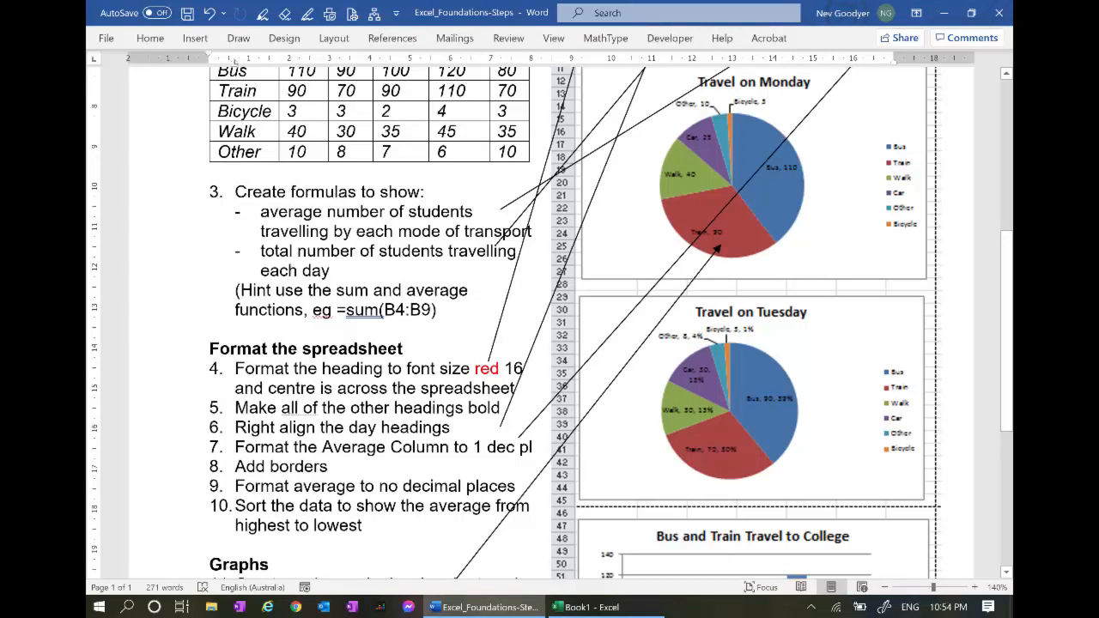
{"action": "scroll", "coordinate": [717, 249], "scroll_direction": "down", "scroll_amount": 4}
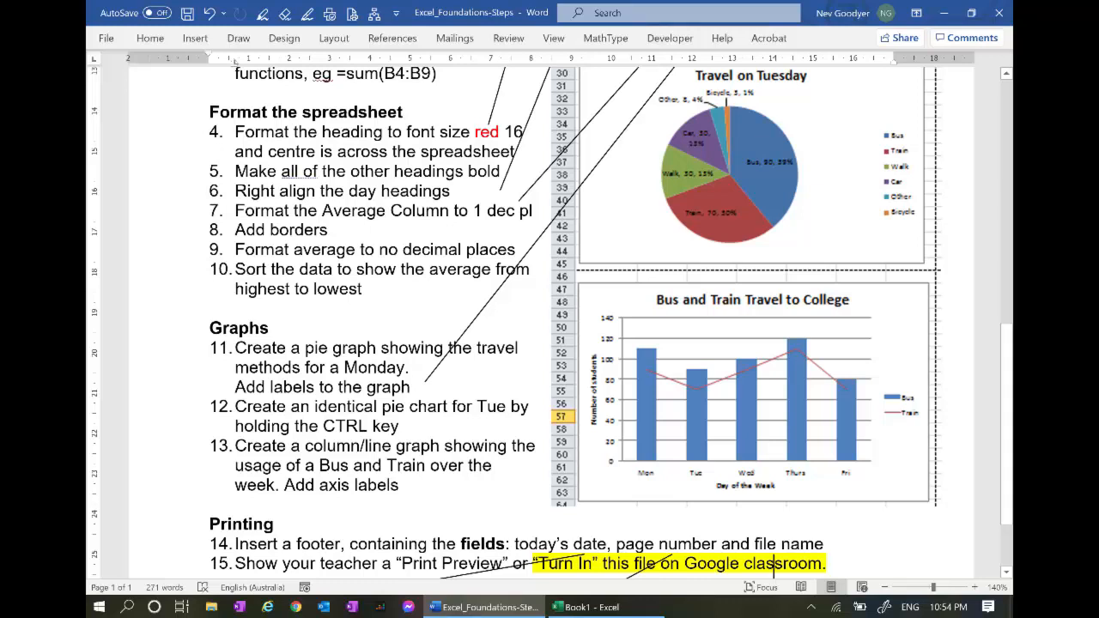
{"action": "key", "text": "alt+Tab"}
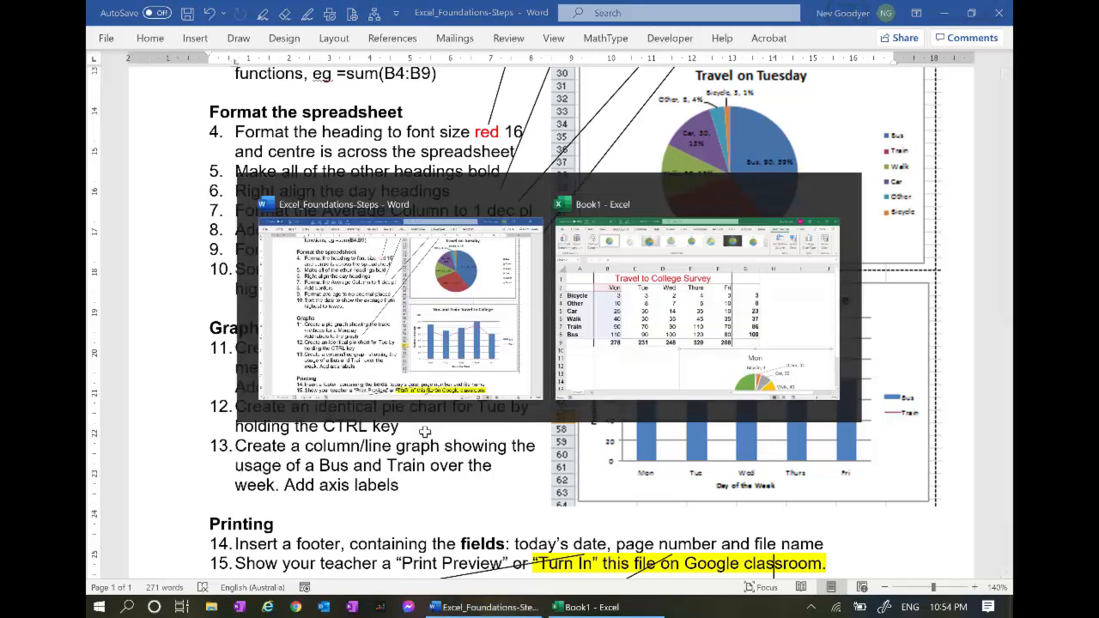
Insert a 2-D pie chart of Tuesday's values C2:C8 with the mode names from column A
{"action": "left_click_drag", "start_coordinate": [379, 381], "coordinate": [370, 238]}
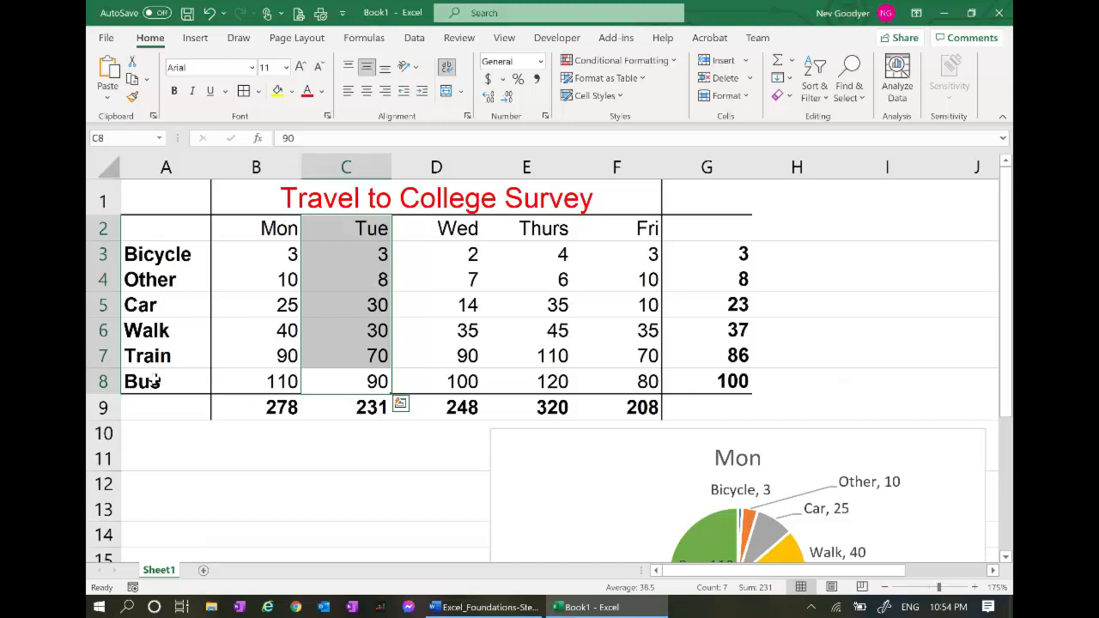
{"action": "left_click_drag", "start_coordinate": [152, 384], "coordinate": [161, 242], "text": "ctrl"}
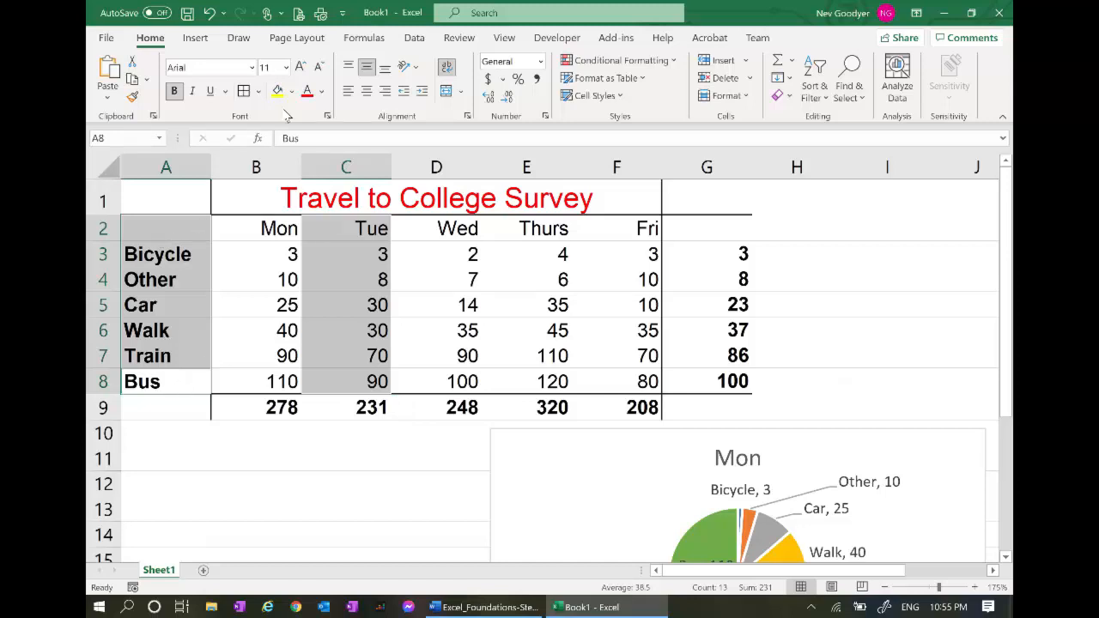
{"action": "left_click", "coordinate": [194, 38]}
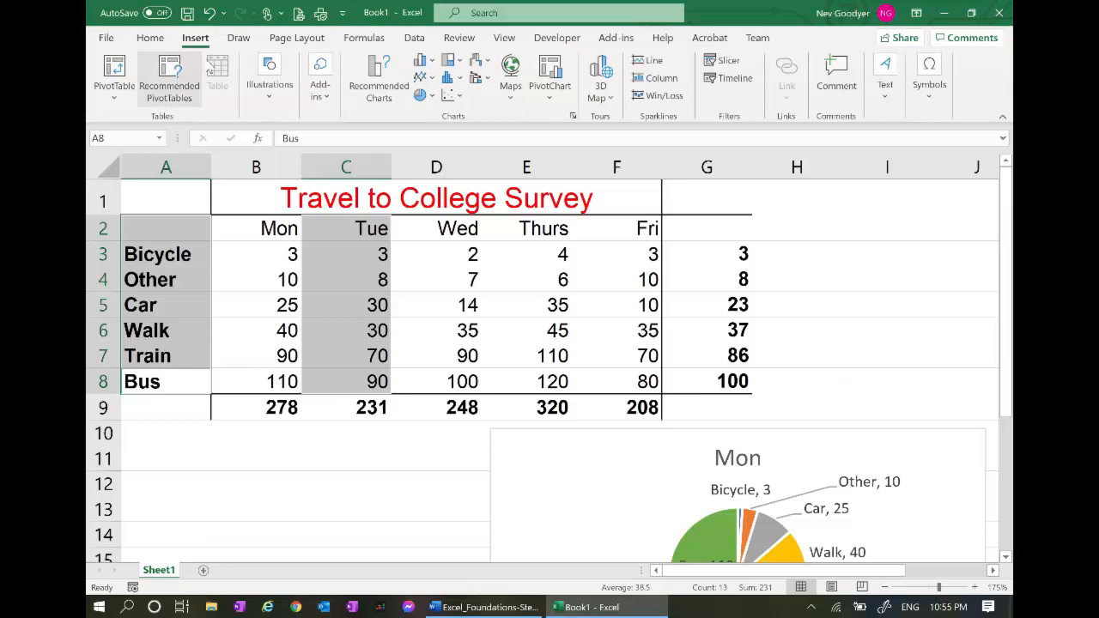
{"action": "left_click", "coordinate": [429, 97]}
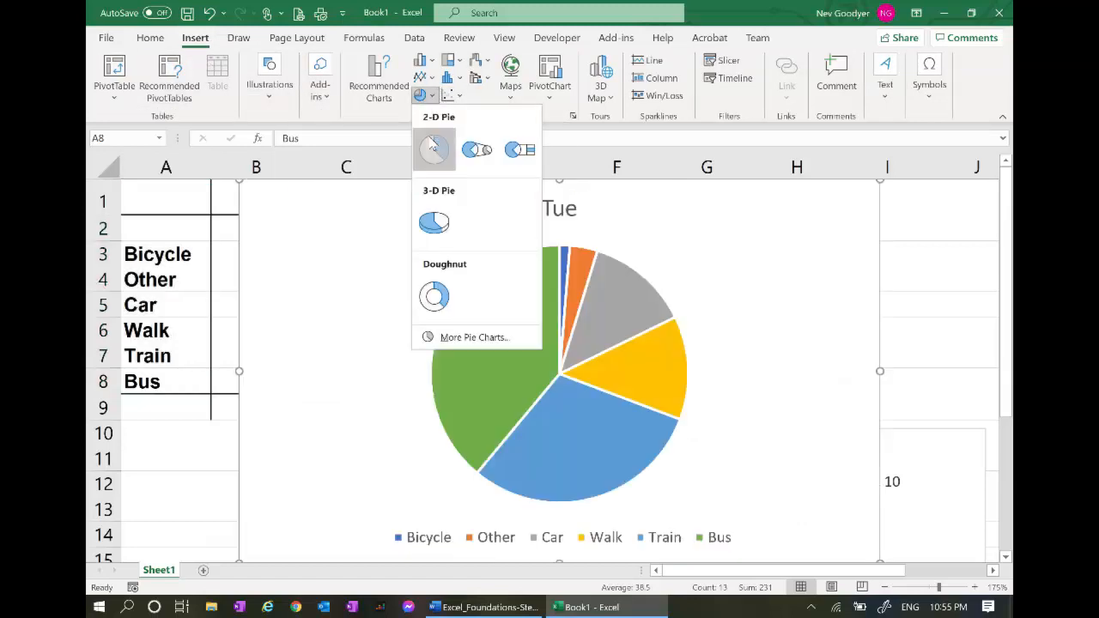
{"action": "left_click", "coordinate": [434, 147]}
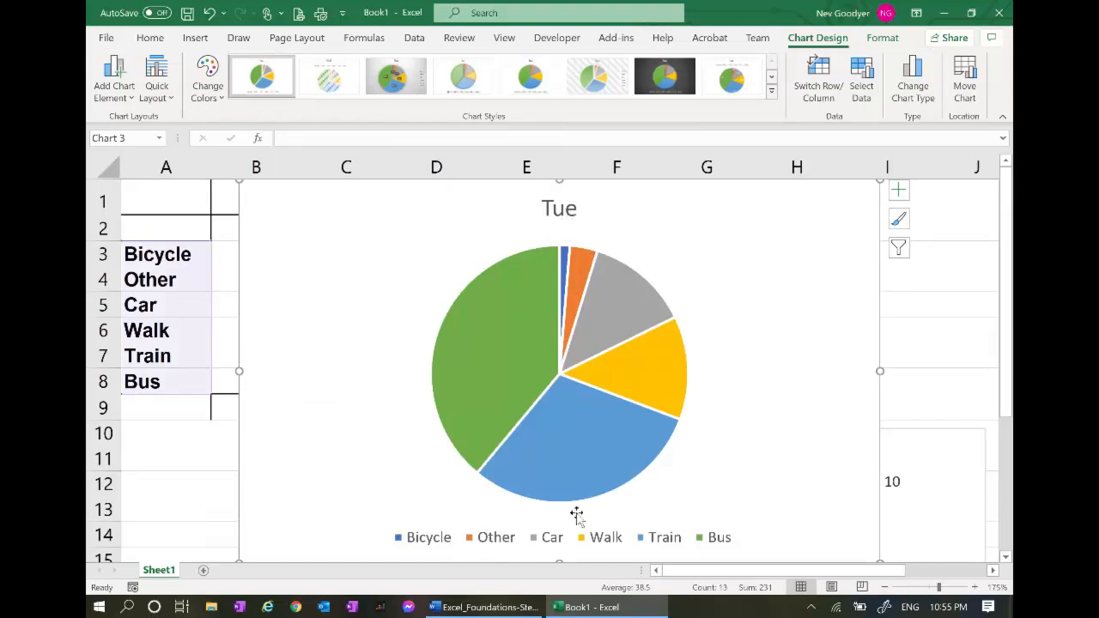
Label each Tue pie slice with its category name and value, like 'Bus, 90'
{"action": "right_click", "coordinate": [496, 362]}
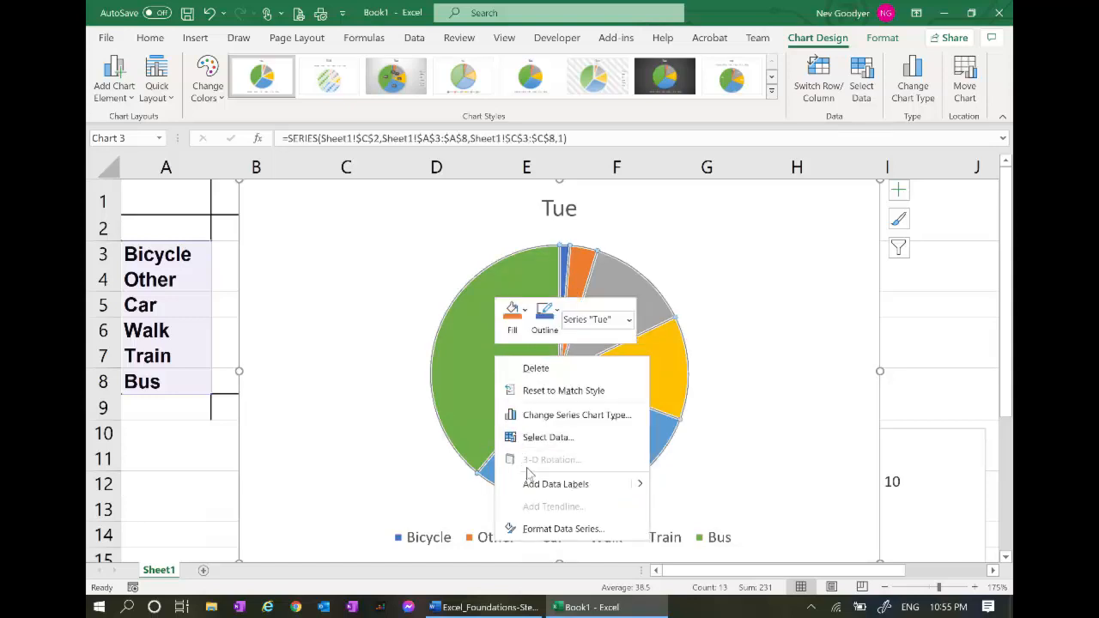
{"action": "mouse_move", "coordinate": [641, 489]}
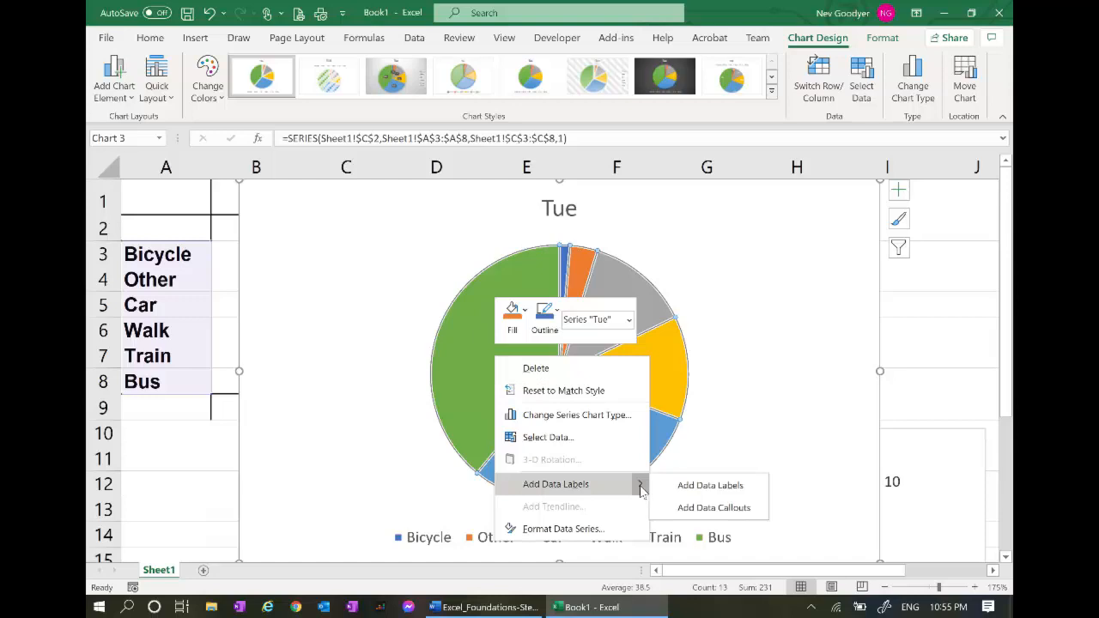
{"action": "left_click", "coordinate": [684, 488]}
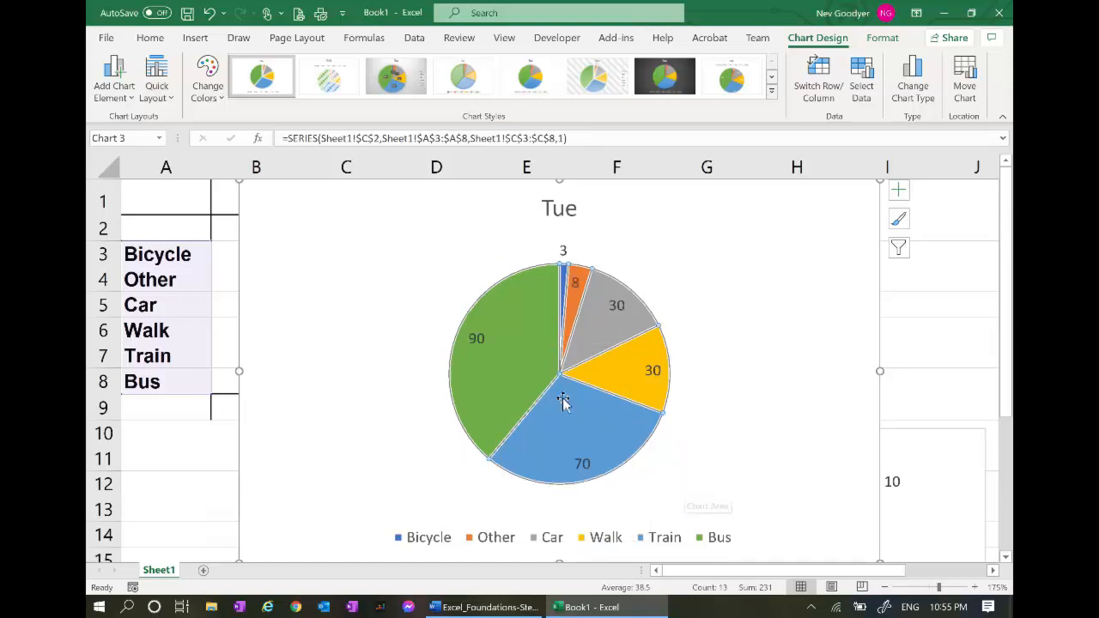
{"action": "right_click", "coordinate": [482, 348]}
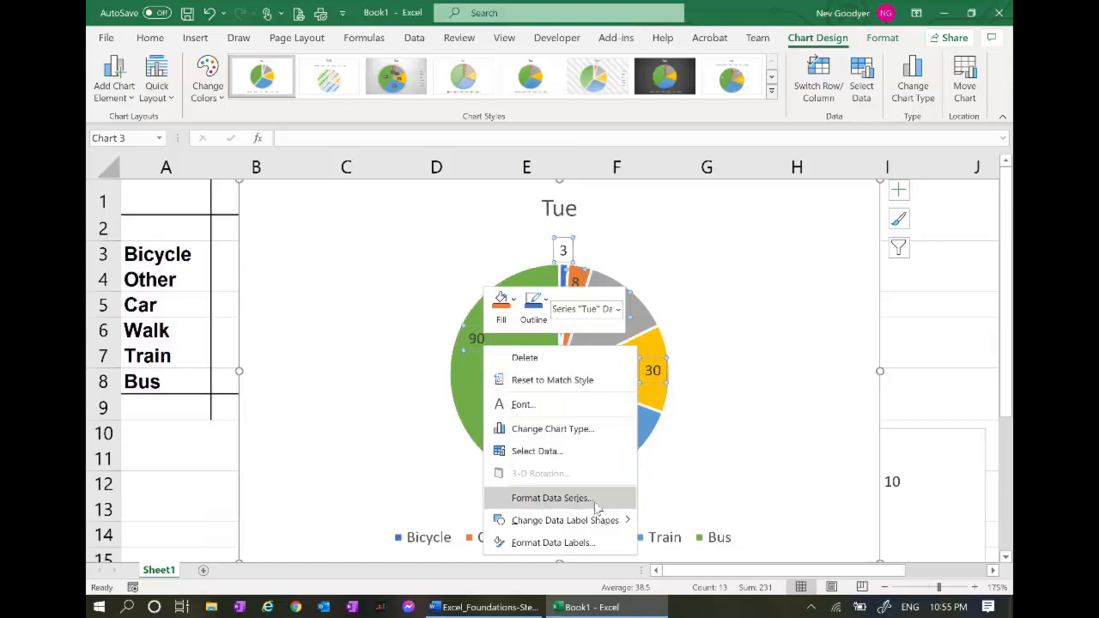
{"action": "left_click", "coordinate": [592, 498]}
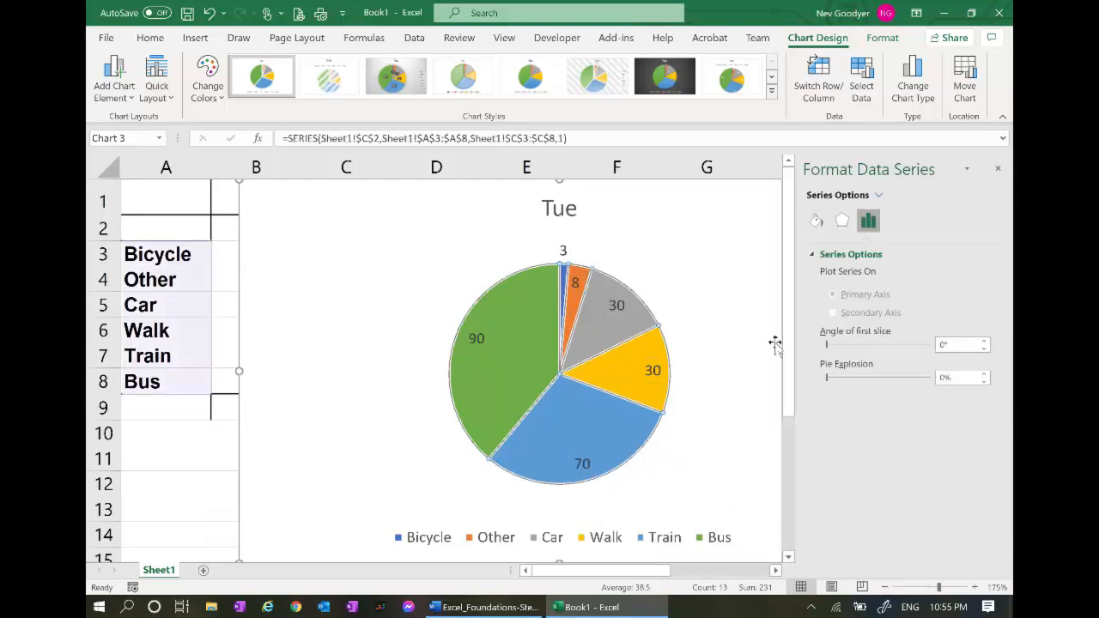
{"action": "right_click", "coordinate": [529, 366]}
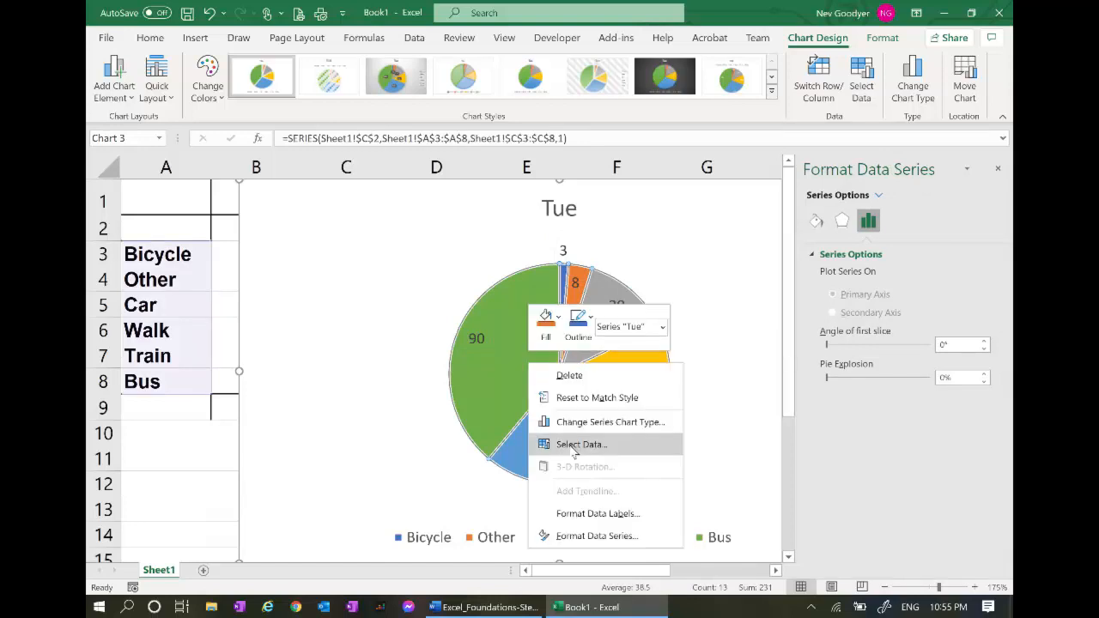
{"action": "left_click", "coordinate": [624, 516]}
{"action": "left_click", "coordinate": [832, 388]}
{"action": "left_click", "coordinate": [832, 328]}
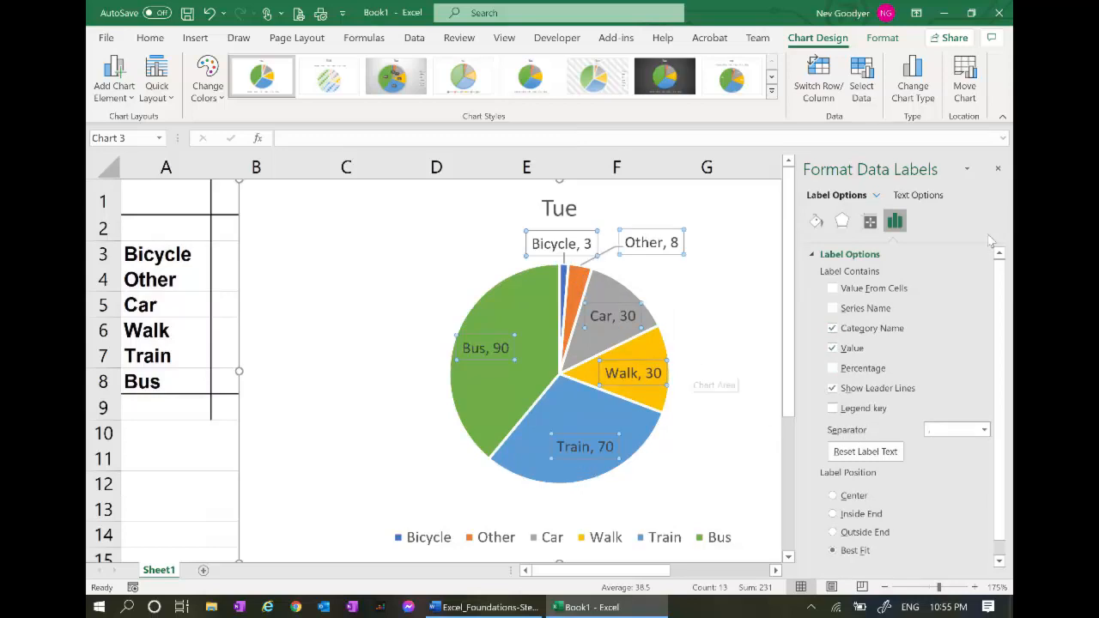
{"action": "left_click", "coordinate": [997, 170]}
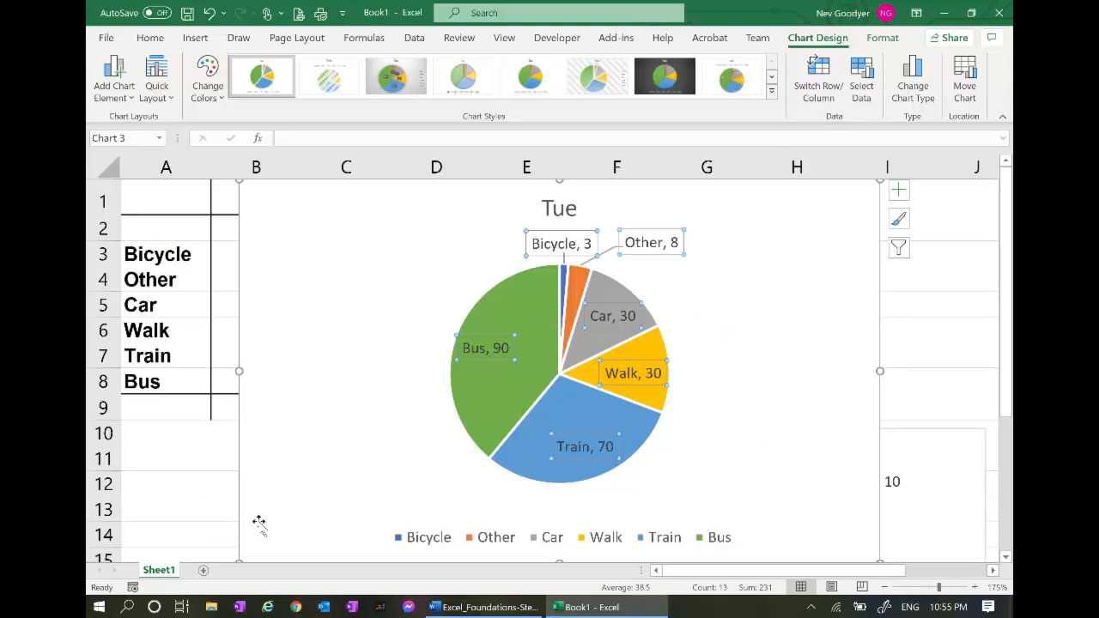
Shrink the Tue pie chart and place it below the table beside the Mon chart
{"action": "left_click_drag", "start_coordinate": [240, 563], "coordinate": [489, 334]}
{"action": "left_click", "coordinate": [747, 249]}
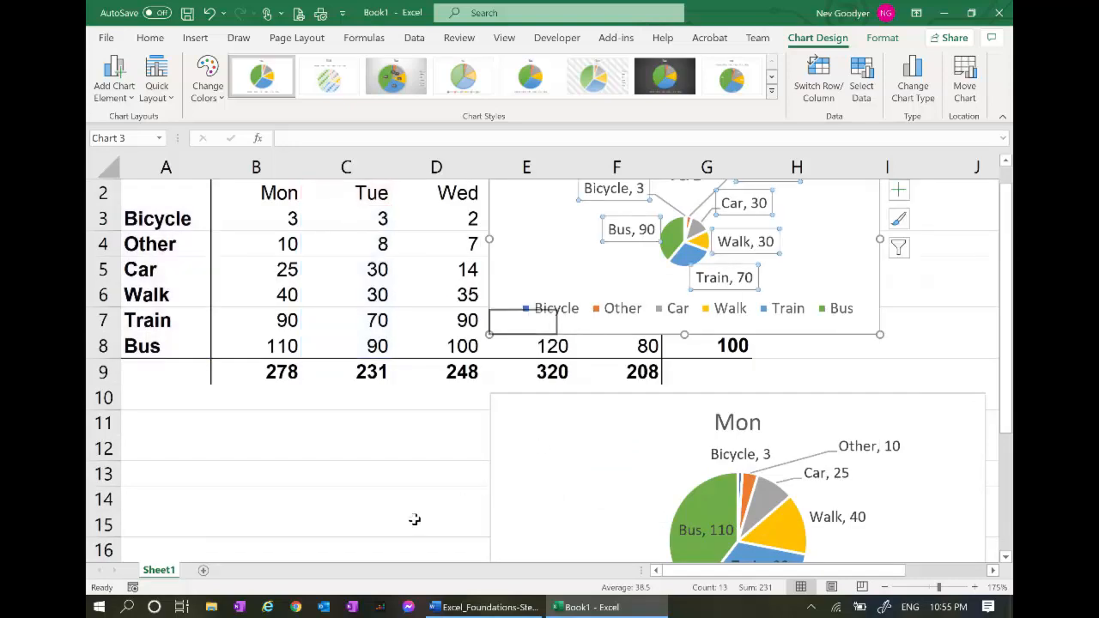
{"action": "key", "text": "ctrl+z"}
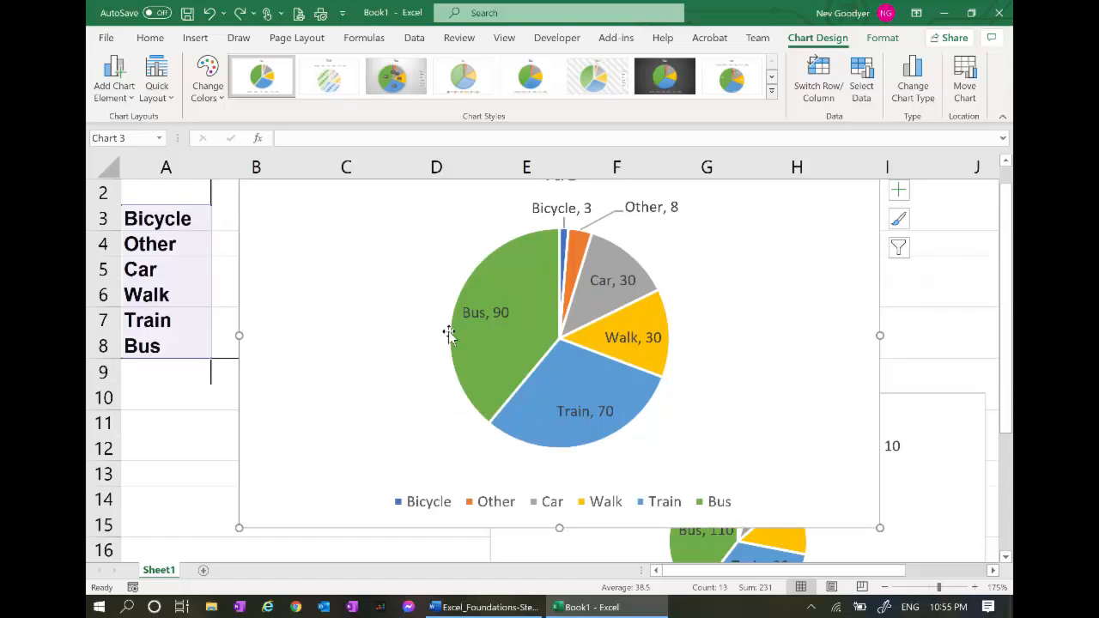
{"action": "left_click_drag", "start_coordinate": [240, 527], "coordinate": [479, 359]}
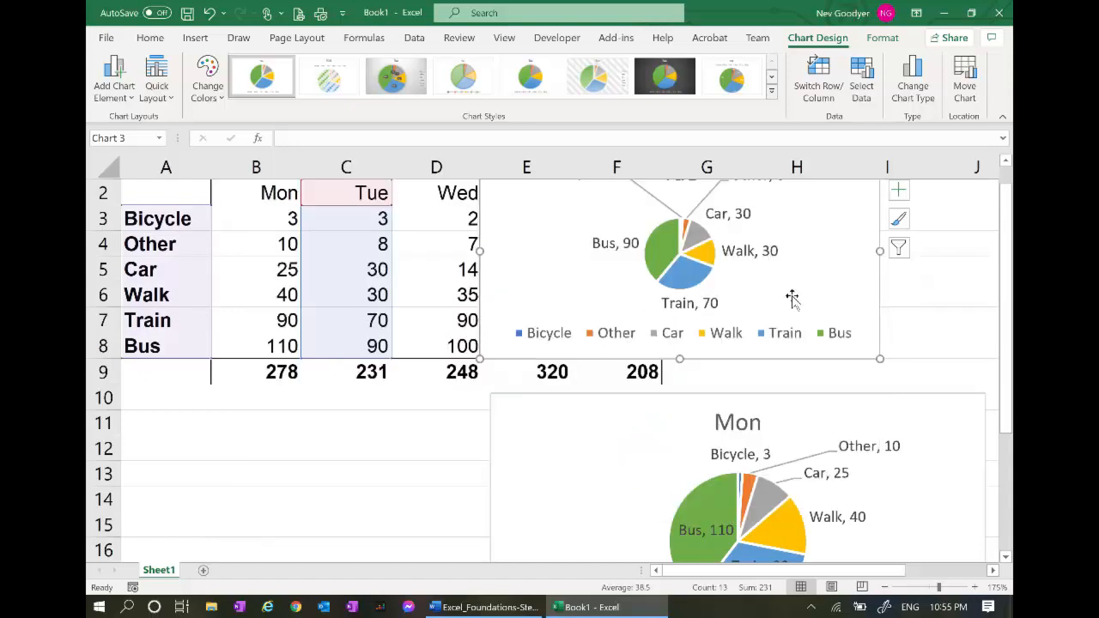
{"action": "left_click_drag", "start_coordinate": [813, 287], "coordinate": [431, 535]}
{"action": "key", "text": "alt+Tab"}
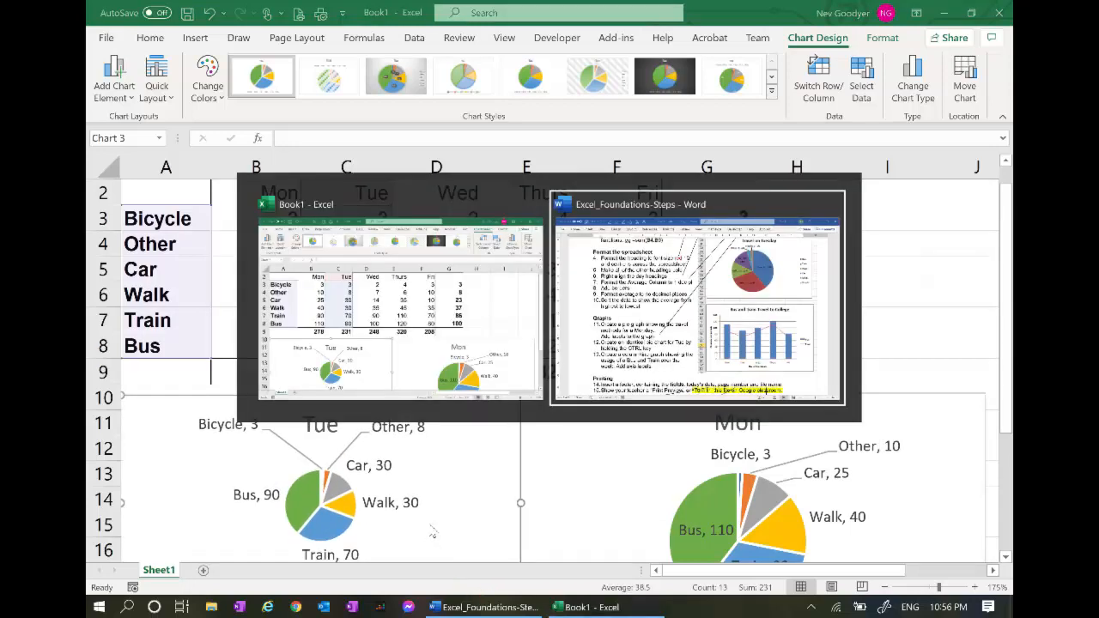
{"action": "scroll", "coordinate": [550, 323], "scroll_direction": "down", "scroll_amount": 3}
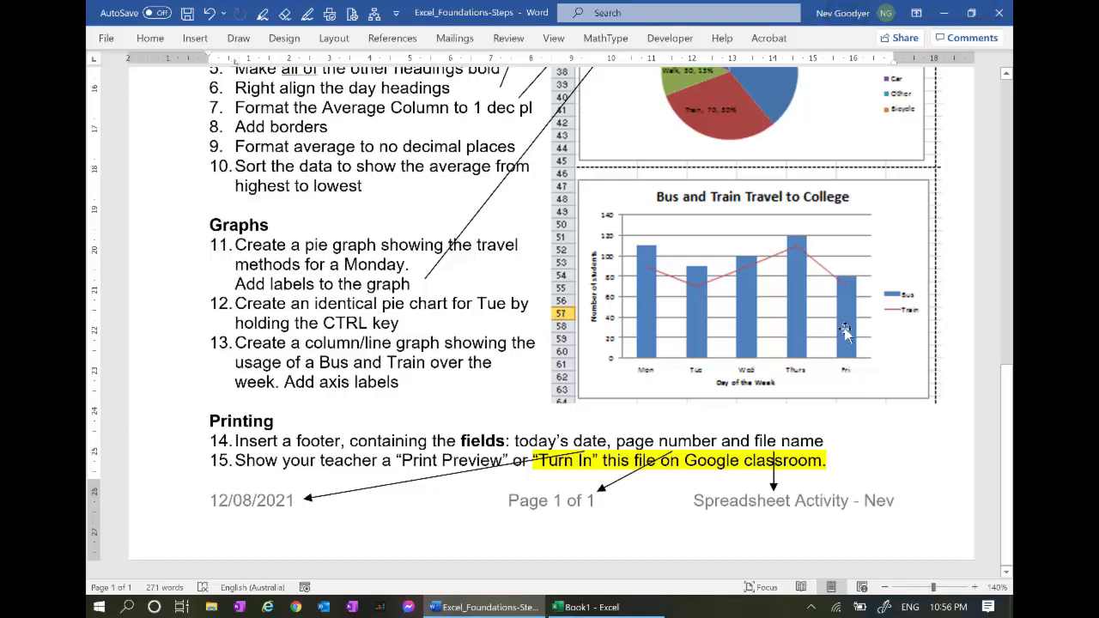
{"action": "scroll", "coordinate": [753, 249], "scroll_direction": "up", "scroll_amount": 1}
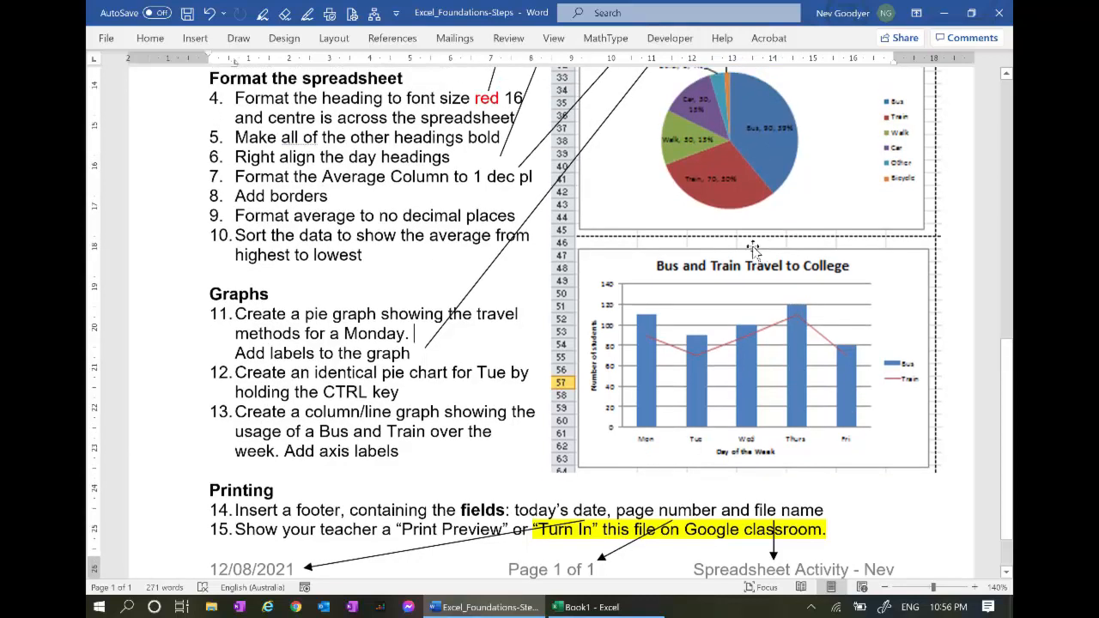
{"action": "scroll", "coordinate": [749, 177], "scroll_direction": "up", "scroll_amount": 2}
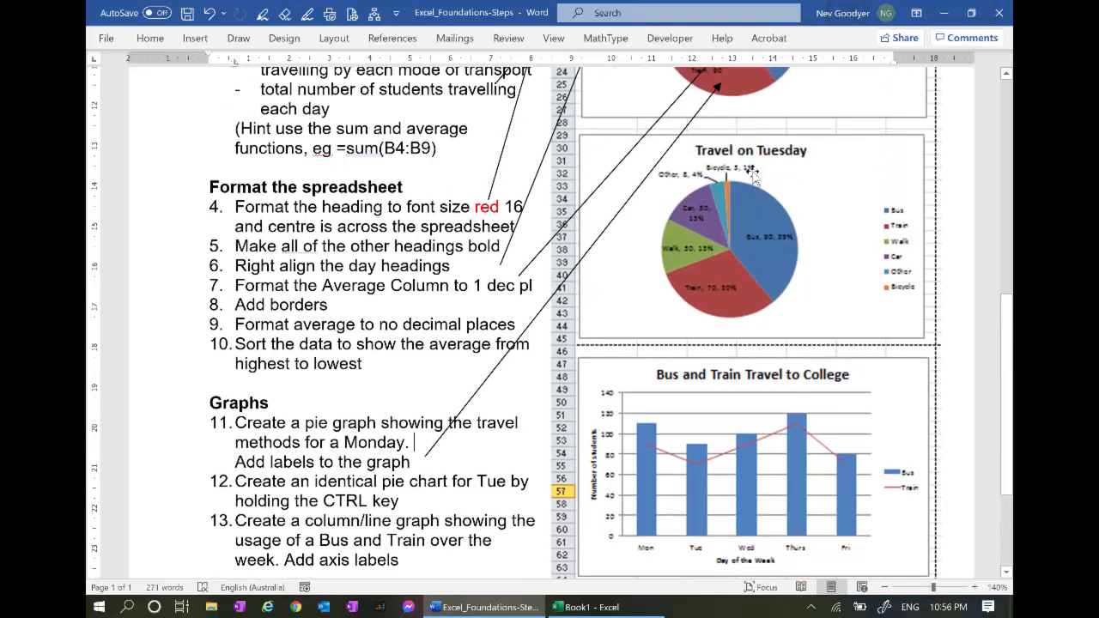
{"action": "scroll", "coordinate": [749, 175], "scroll_direction": "up", "scroll_amount": 4}
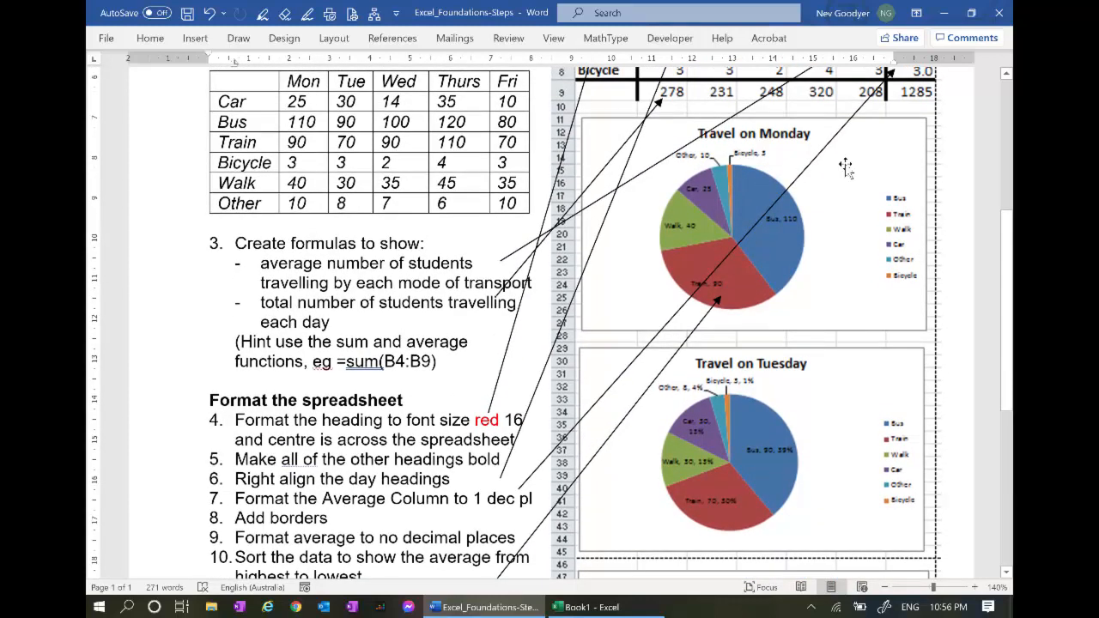
{"action": "scroll", "coordinate": [777, 258], "scroll_direction": "down", "scroll_amount": 5}
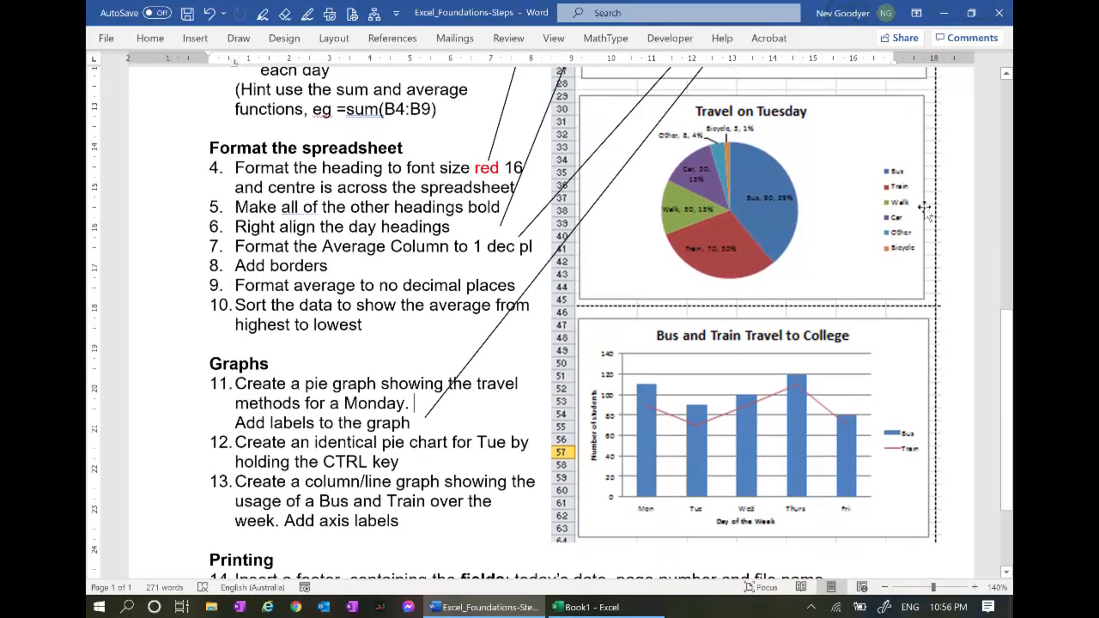
{"action": "scroll", "coordinate": [712, 300], "scroll_direction": "down", "scroll_amount": 1}
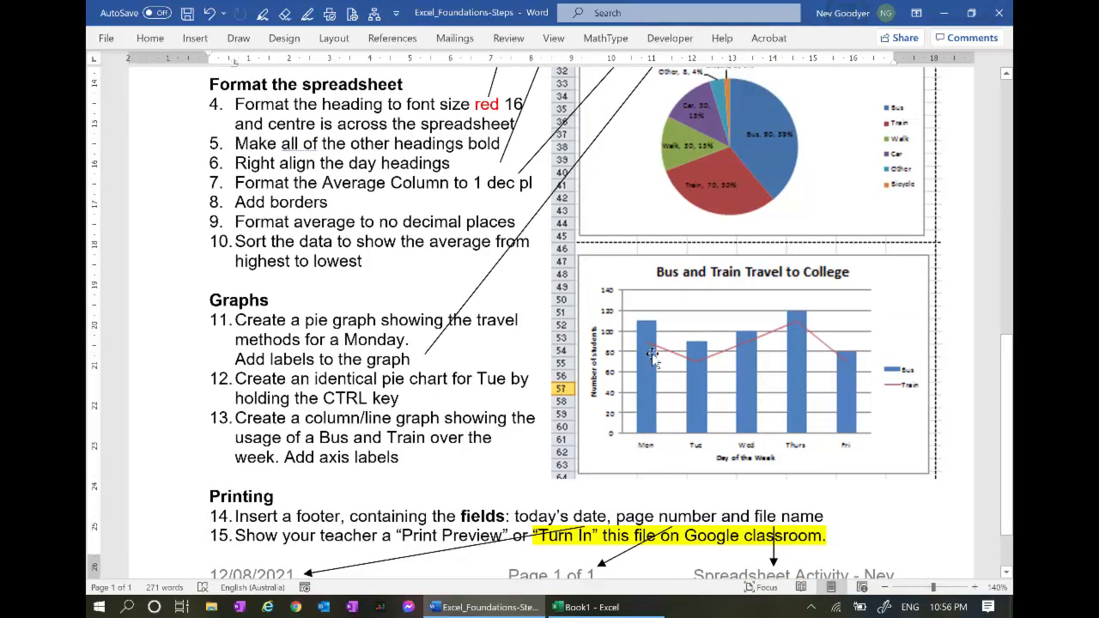
{"action": "key", "text": "alt+Tab"}
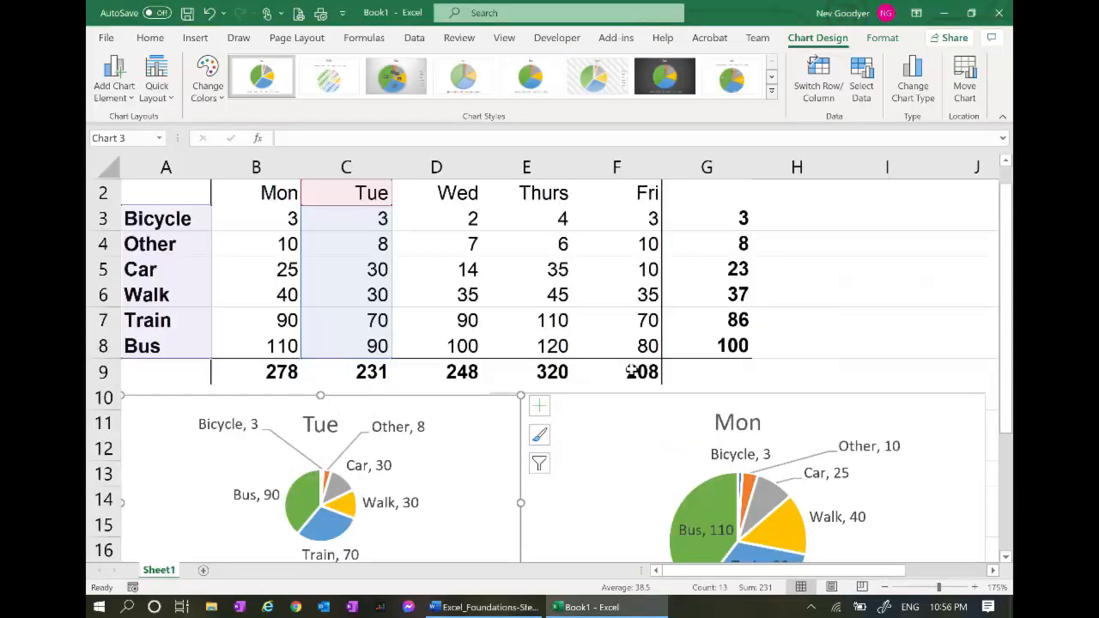
Select the Train and Bus rows (A7:F8) and insert a 2-D clustered column chart
{"action": "left_click_drag", "start_coordinate": [654, 346], "coordinate": [140, 192]}
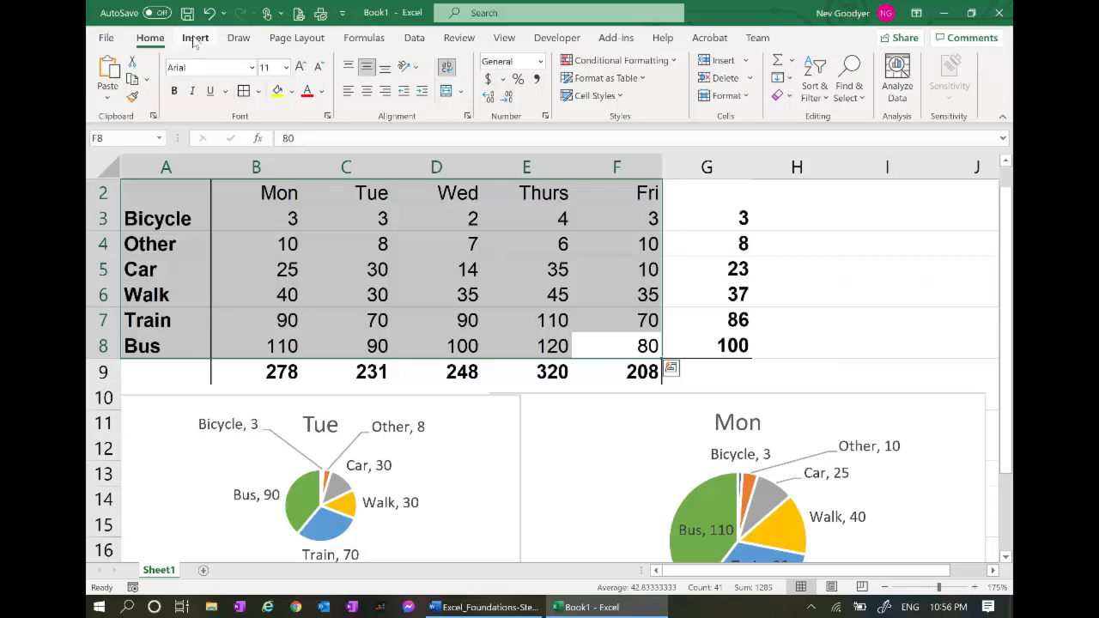
{"action": "left_click", "coordinate": [654, 346]}
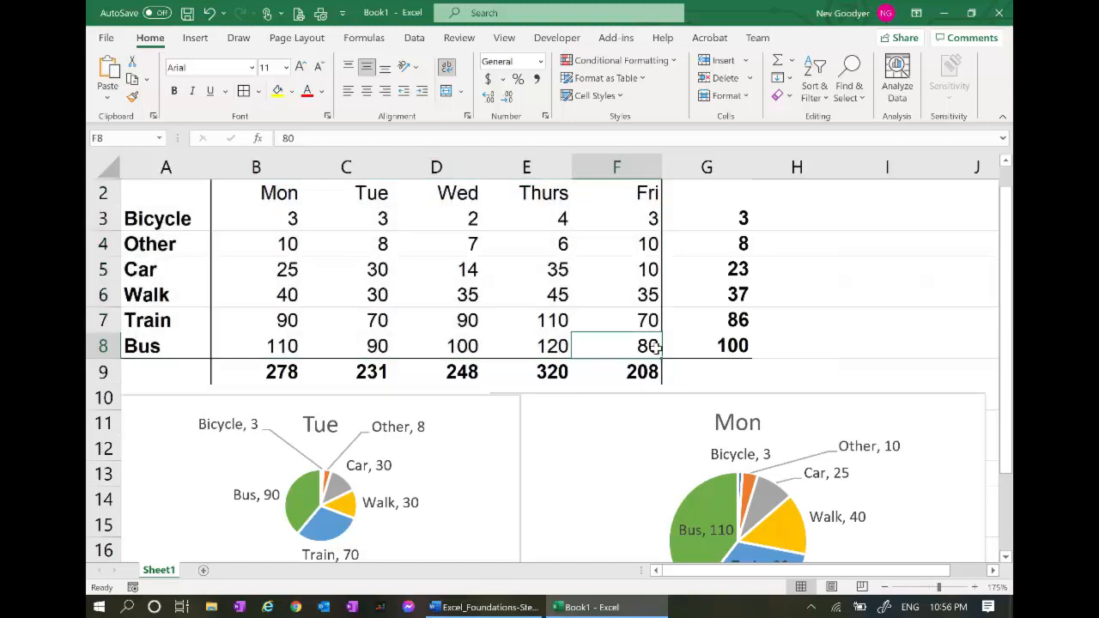
{"action": "left_click_drag", "start_coordinate": [654, 346], "coordinate": [161, 316]}
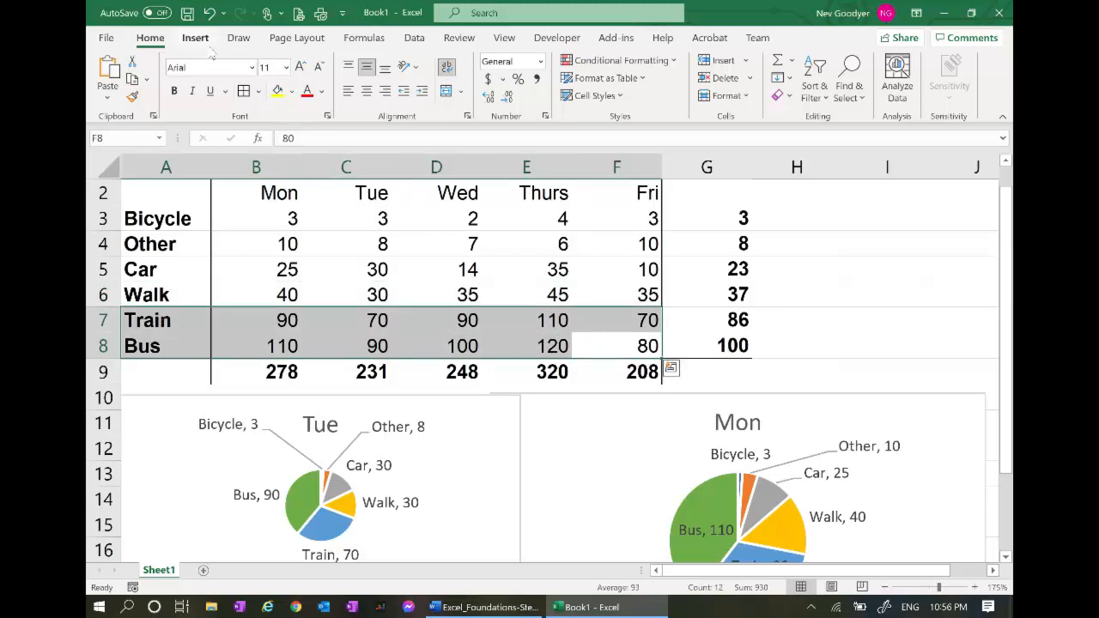
{"action": "left_click", "coordinate": [197, 40]}
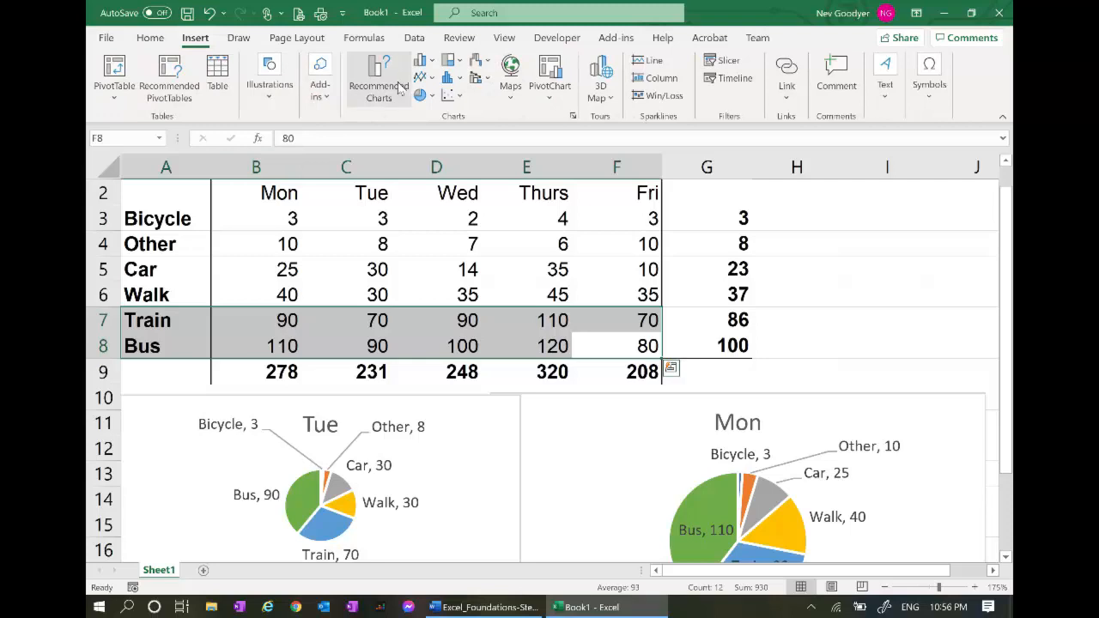
{"action": "left_click", "coordinate": [423, 62]}
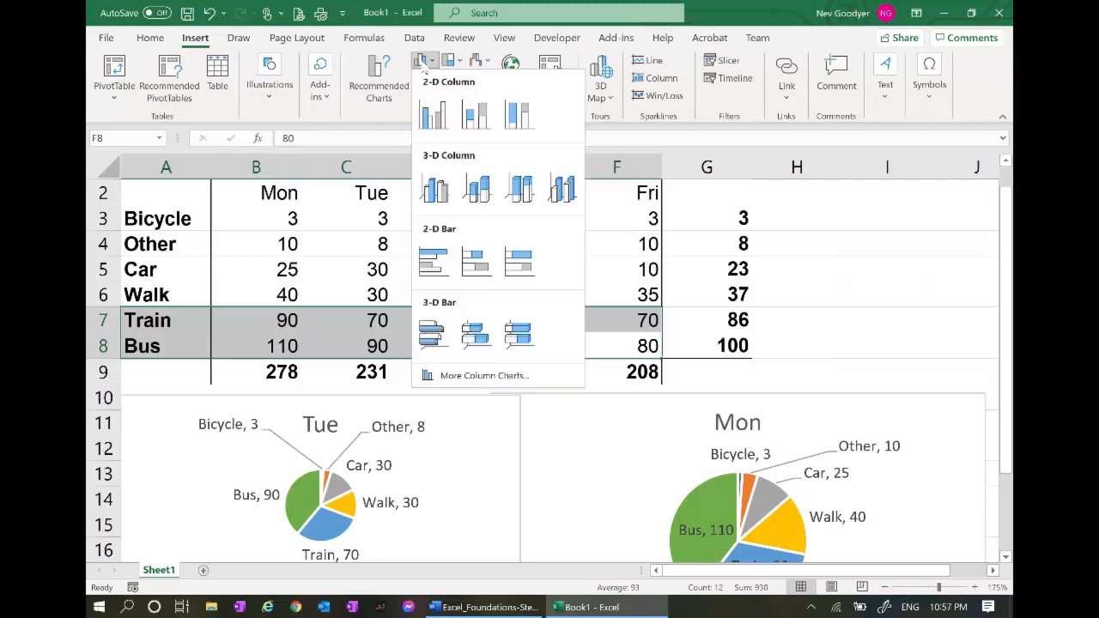
{"action": "left_click", "coordinate": [432, 113]}
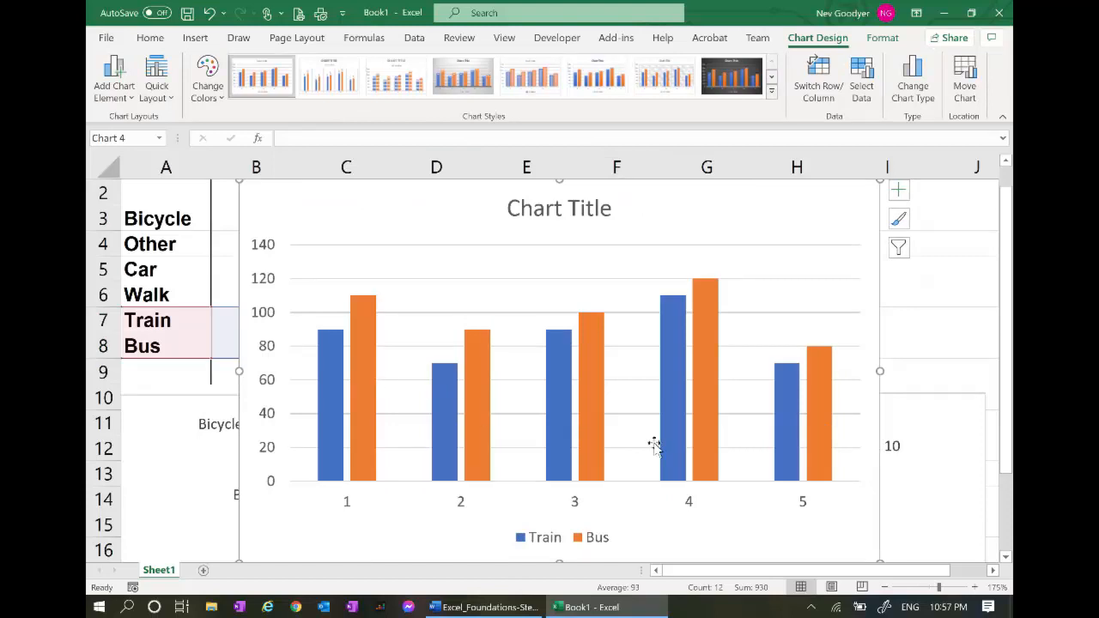
{"action": "mouse_move", "coordinate": [367, 407]}
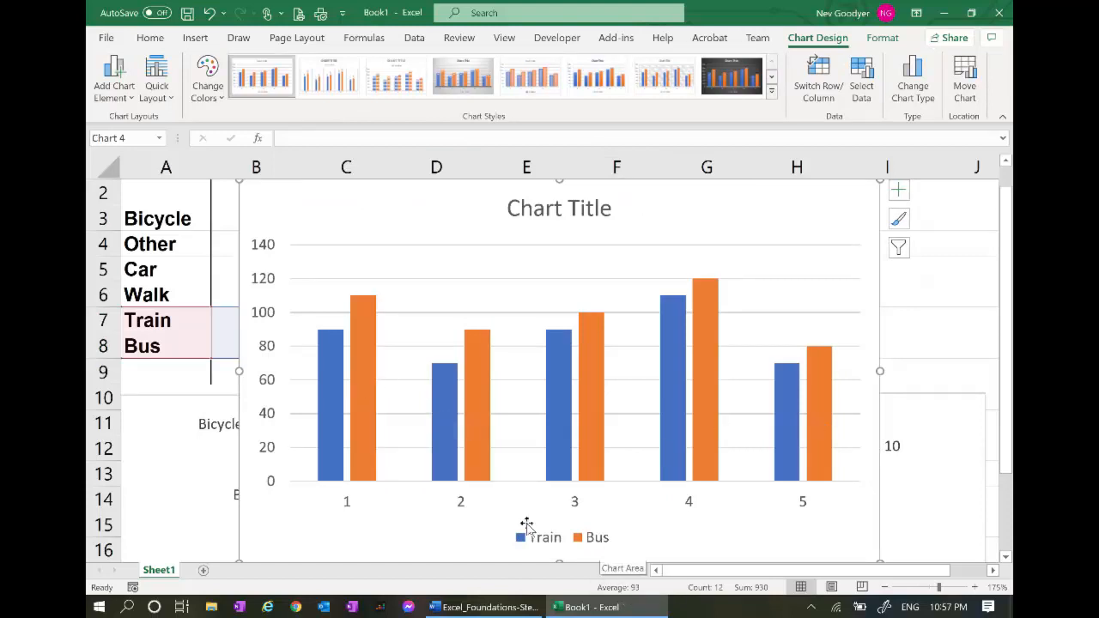
Change the Bus series to a line, keeping Train as clustered columns
{"action": "right_click", "coordinate": [367, 408]}
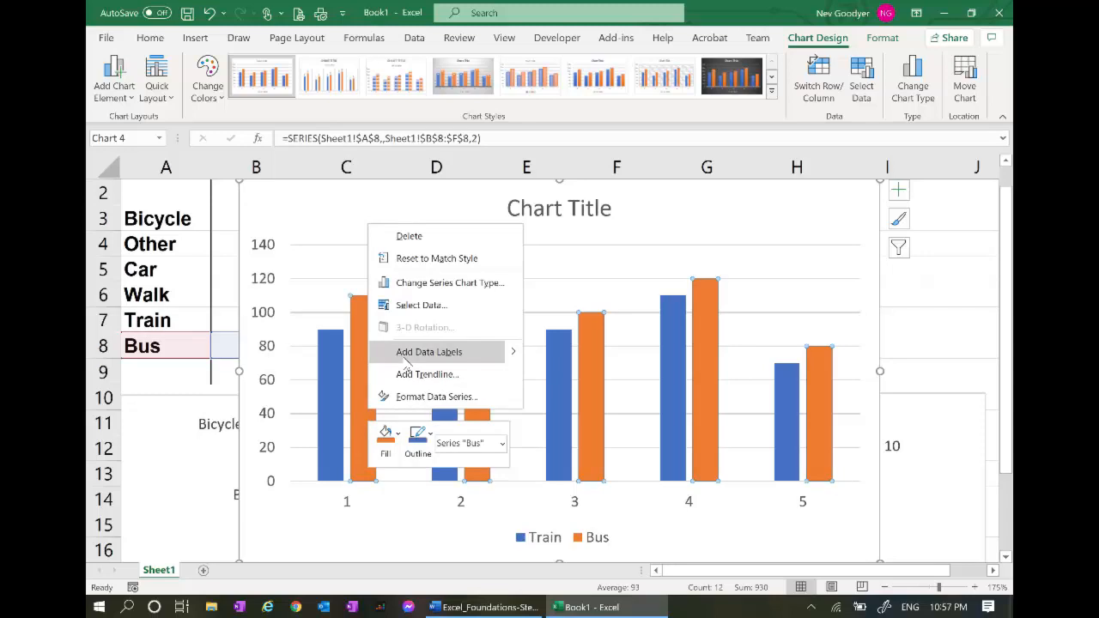
{"action": "left_click", "coordinate": [444, 288]}
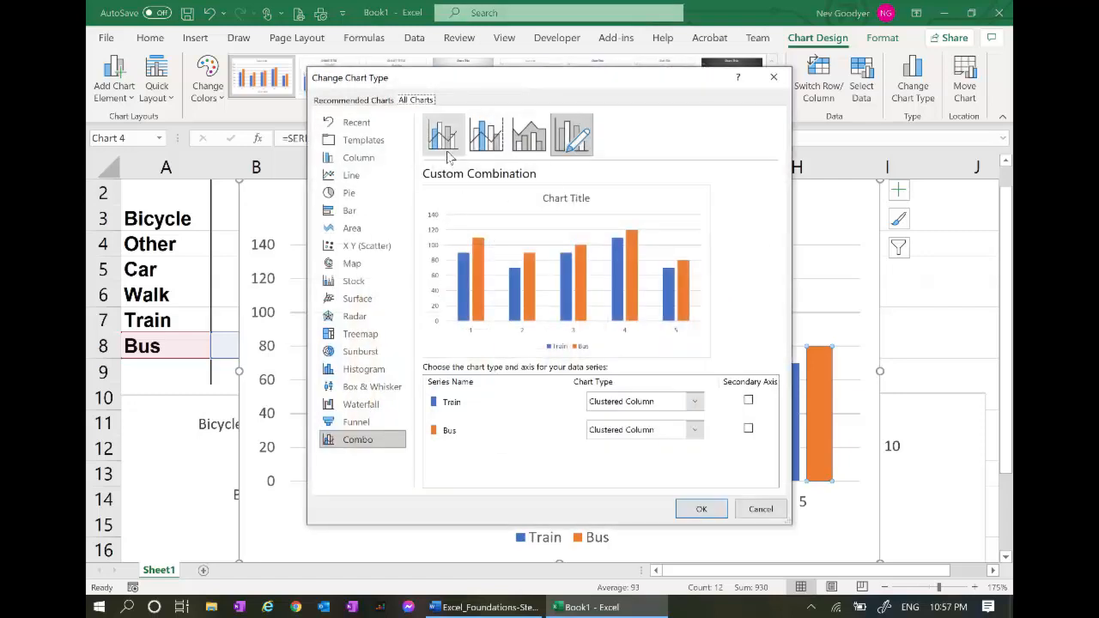
{"action": "left_click", "coordinate": [367, 179]}
{"action": "mouse_move", "coordinate": [468, 272]}
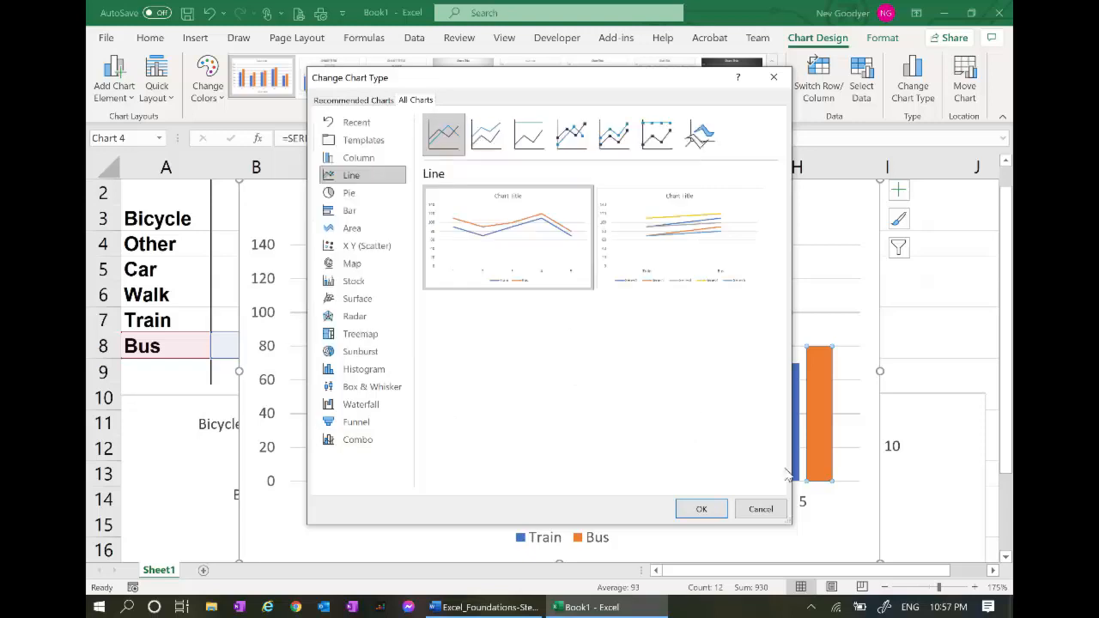
{"action": "left_click", "coordinate": [761, 510]}
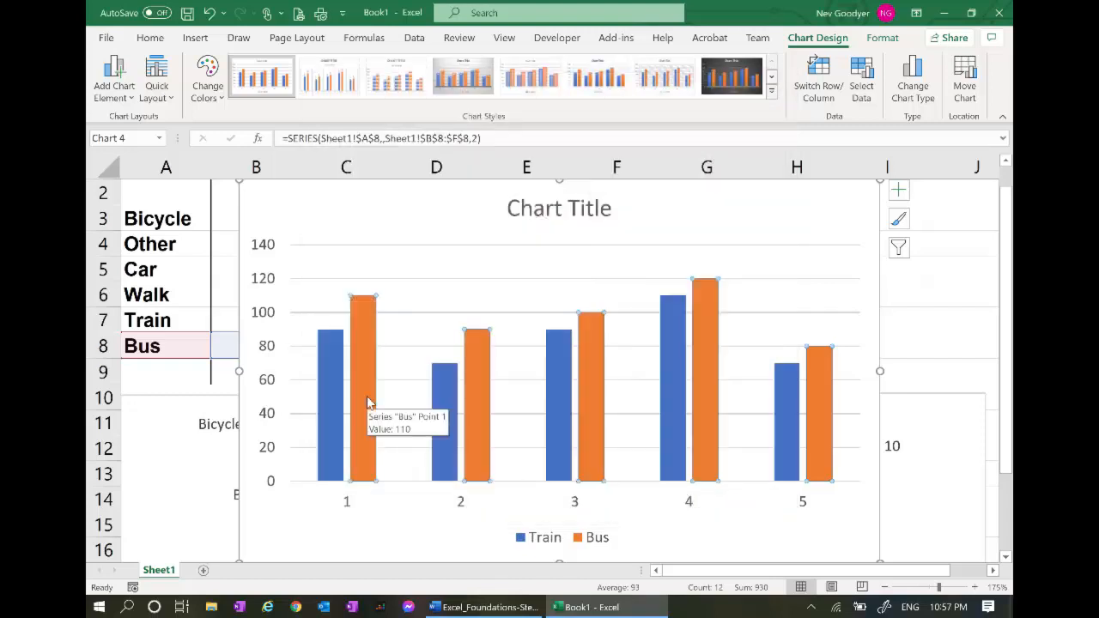
{"action": "right_click", "coordinate": [366, 397]}
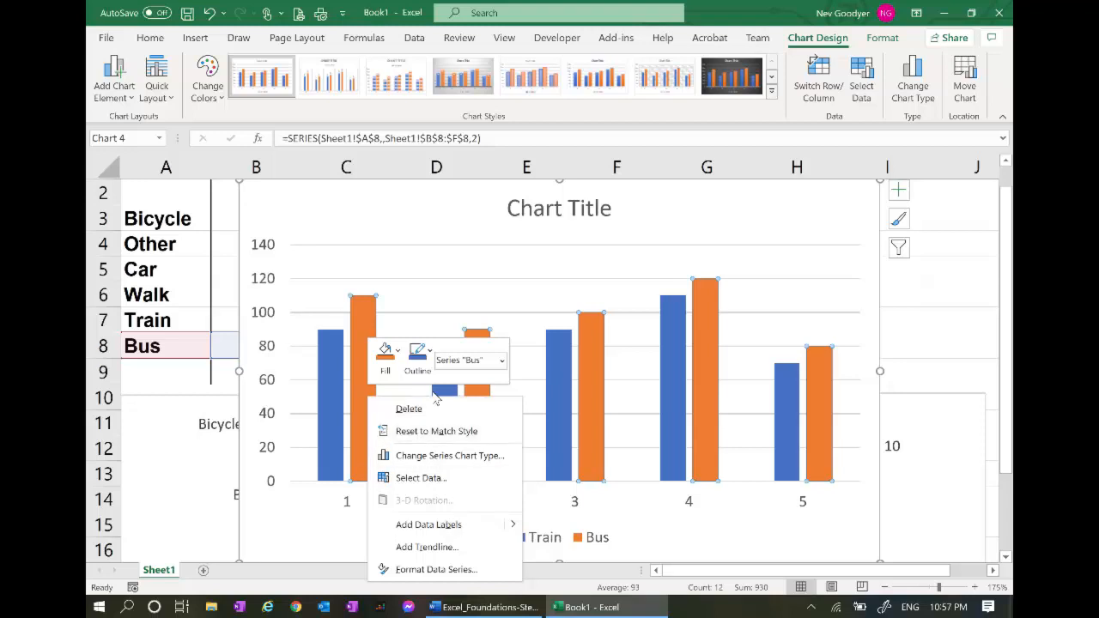
{"action": "left_click", "coordinate": [412, 456]}
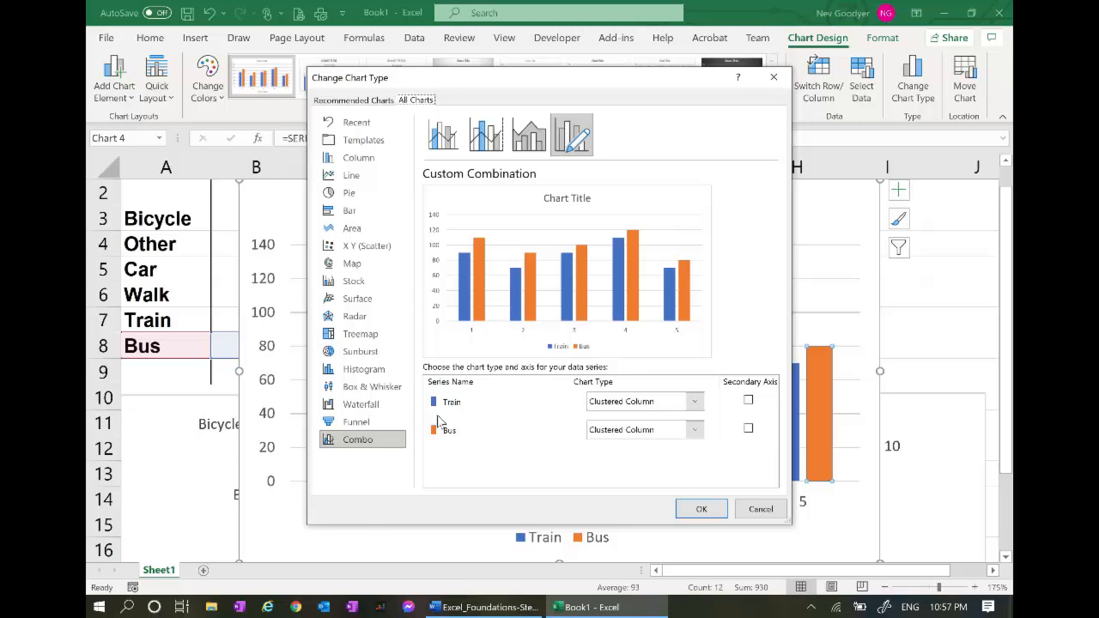
{"action": "left_click", "coordinate": [696, 430]}
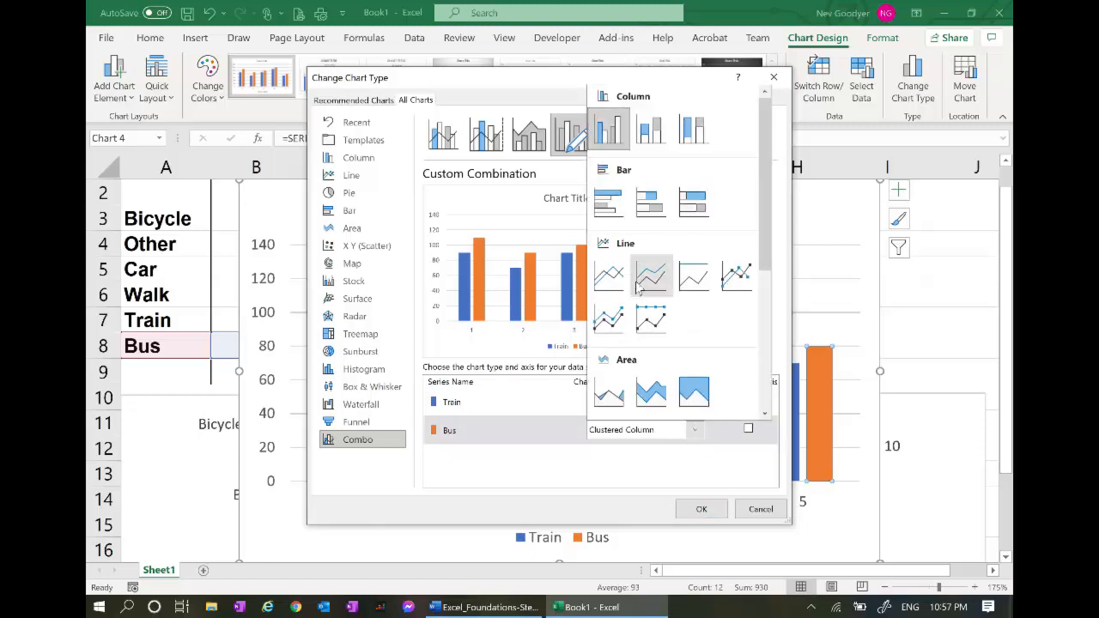
{"action": "left_click", "coordinate": [612, 279]}
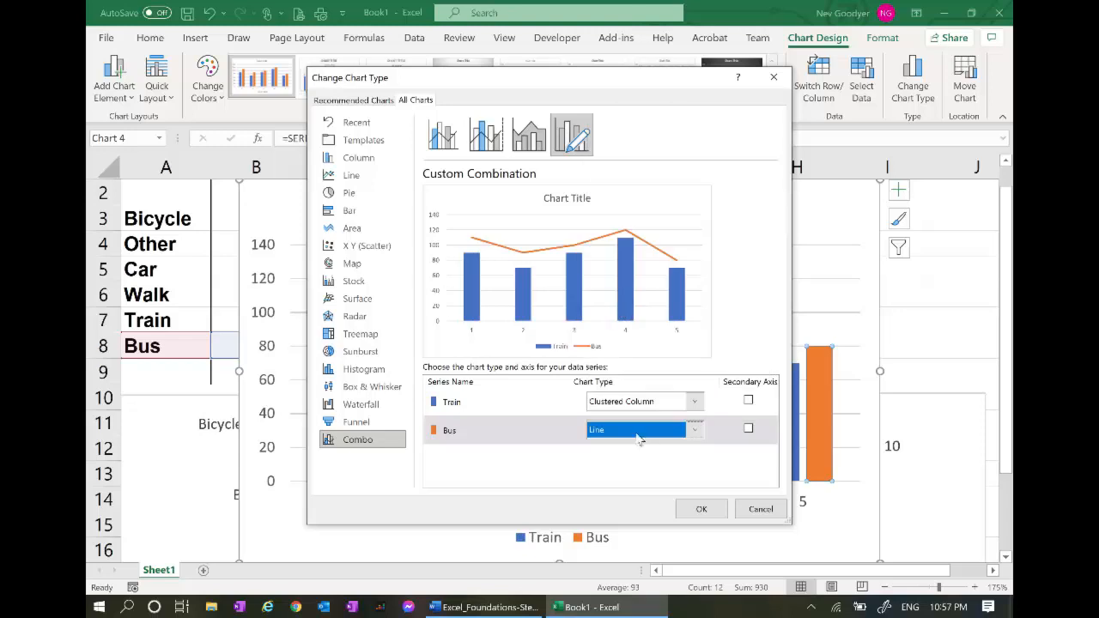
{"action": "left_click", "coordinate": [702, 509]}
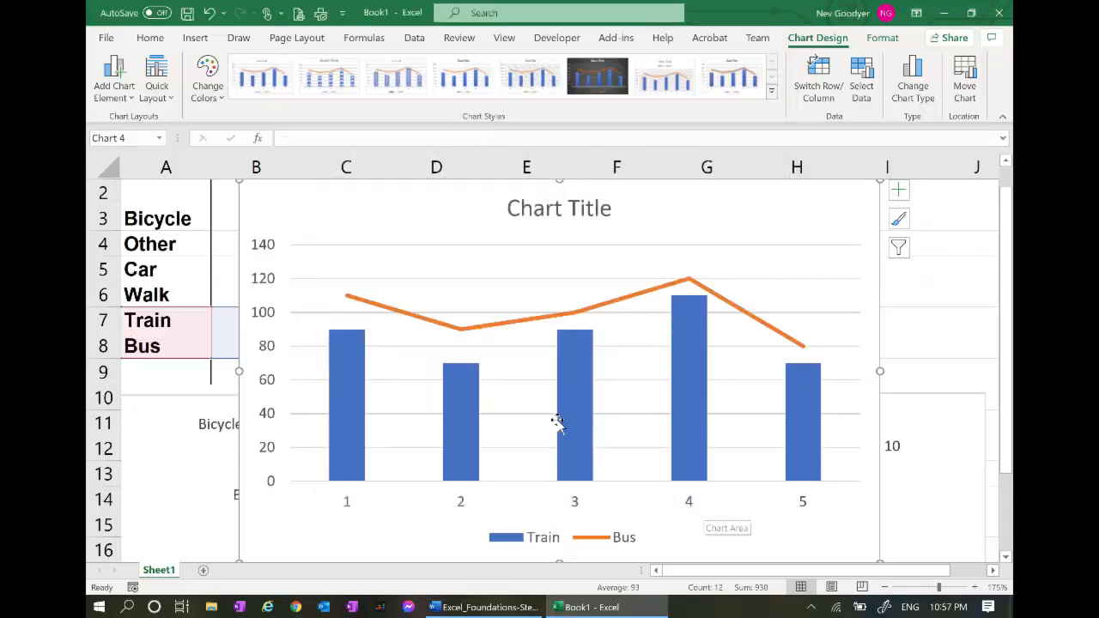
Swap the combo series types: Train becomes a line, Bus becomes clustered columns
{"action": "right_click", "coordinate": [353, 395]}
{"action": "left_click", "coordinate": [399, 453]}
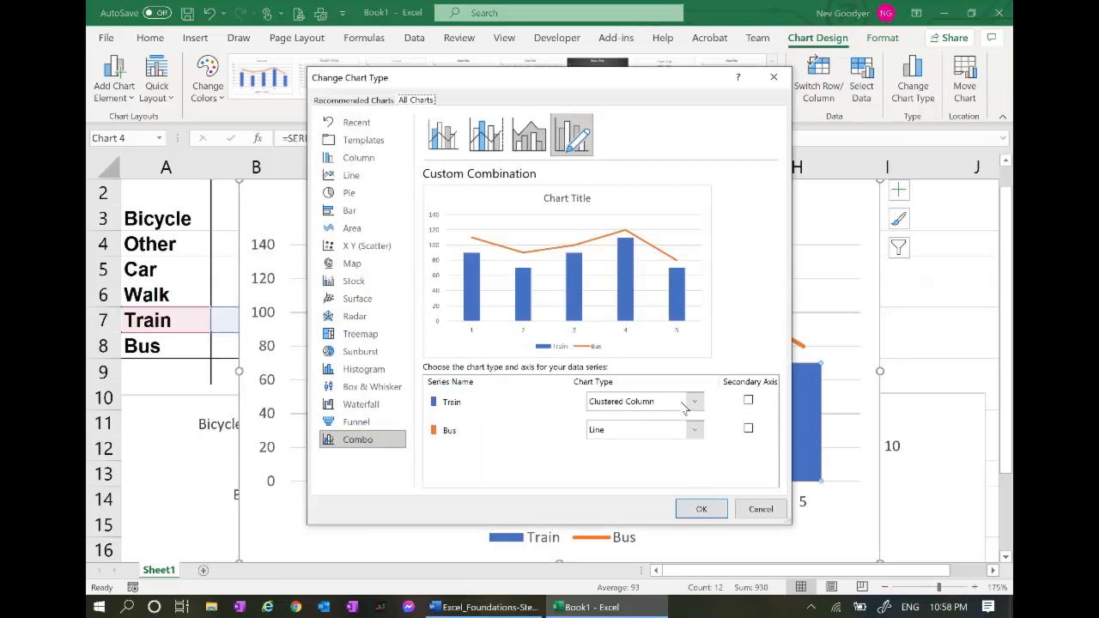
{"action": "left_click", "coordinate": [695, 403]}
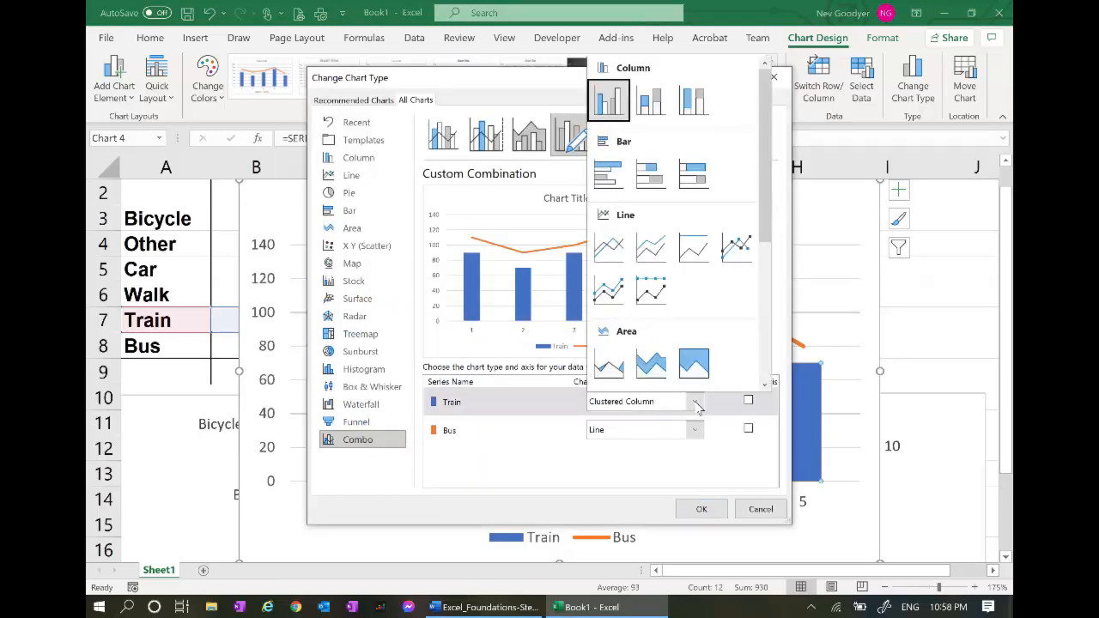
{"action": "left_click", "coordinate": [608, 249]}
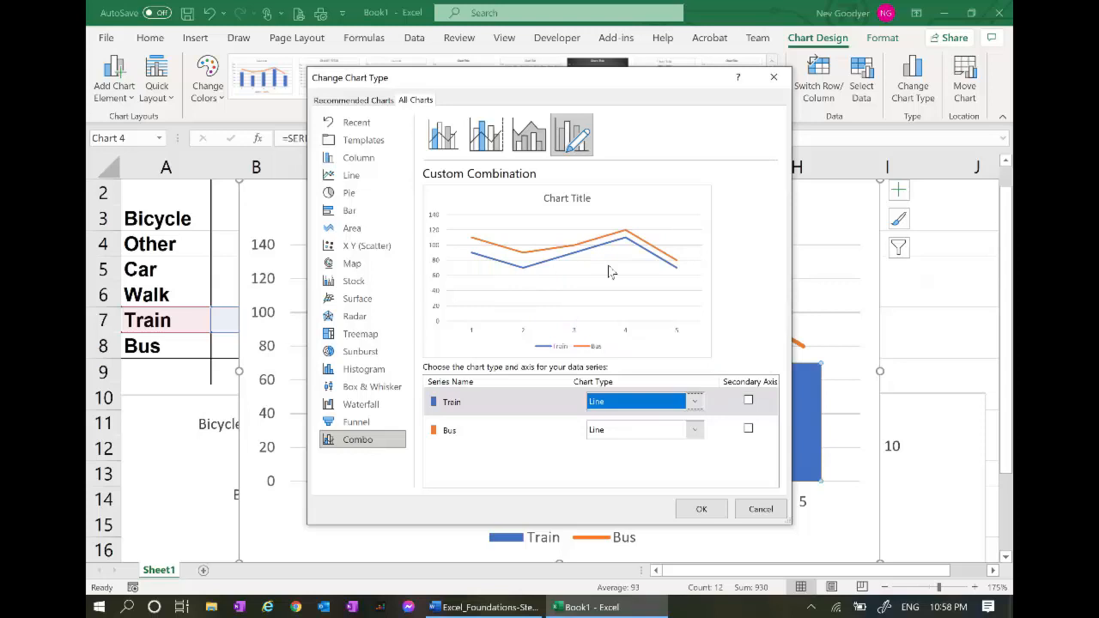
{"action": "left_click", "coordinate": [696, 432]}
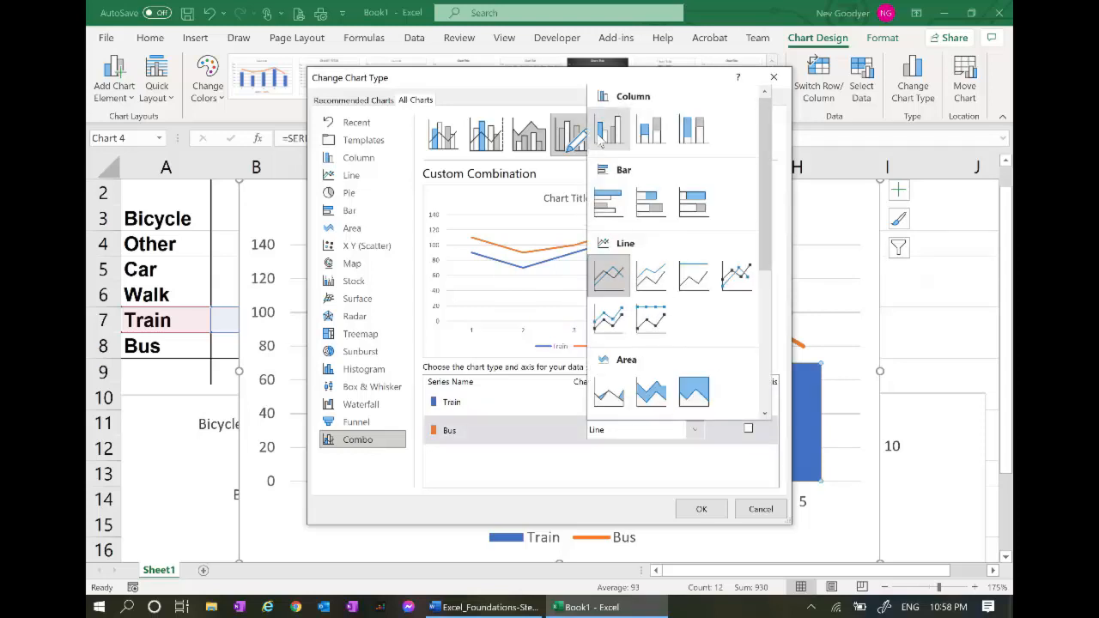
{"action": "left_click", "coordinate": [608, 131]}
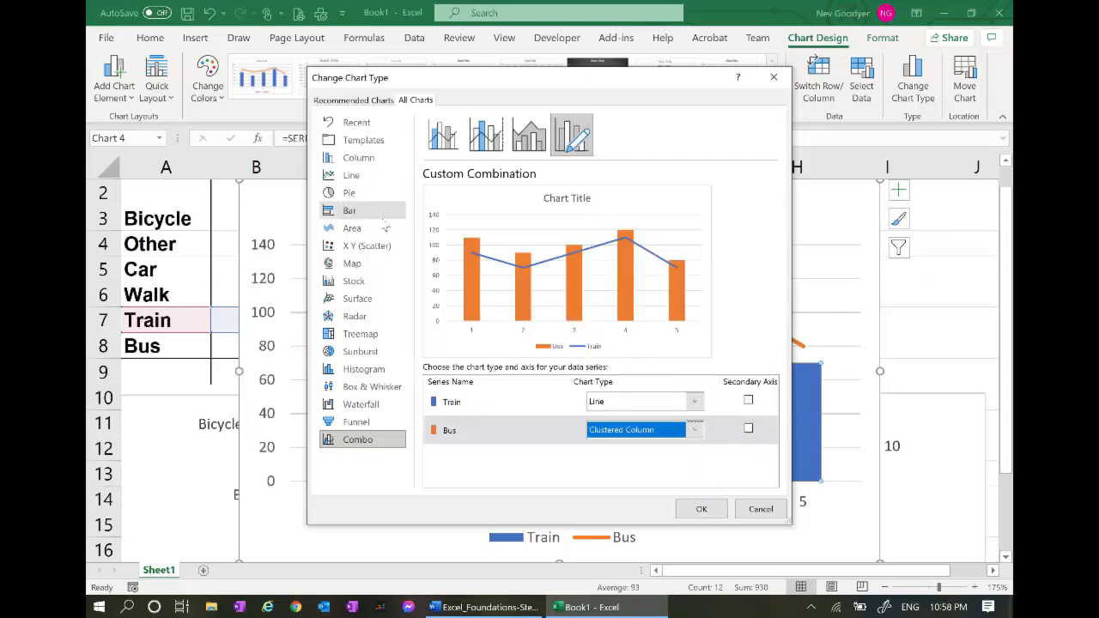
{"action": "left_click", "coordinate": [701, 508]}
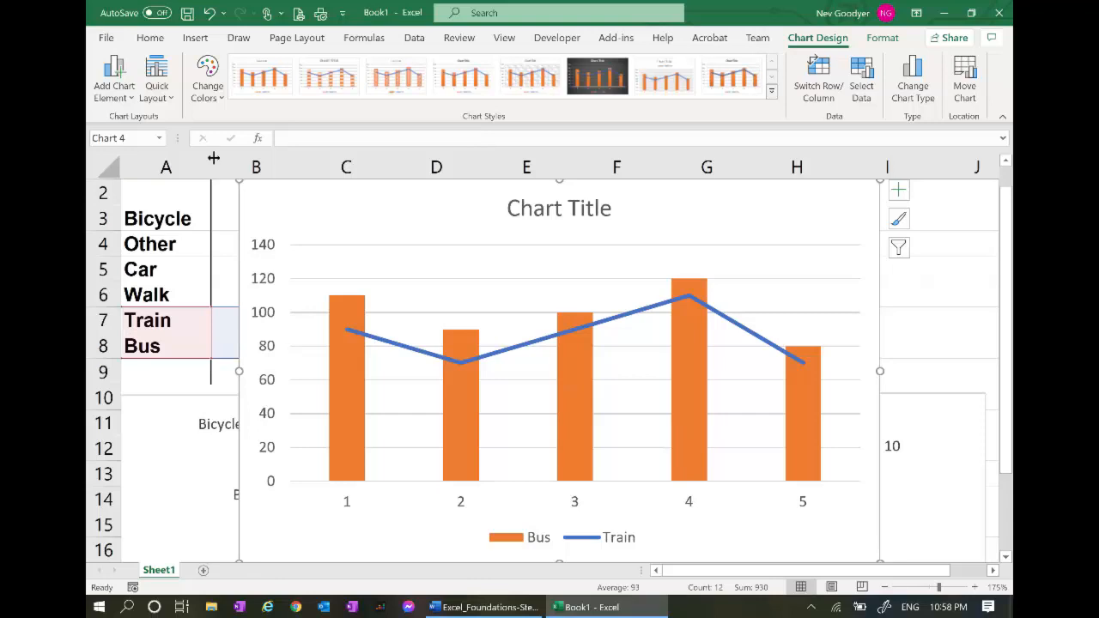
Zoom out to 70% and drag the Bus and Train combo chart beside the table, over columns H–L
{"action": "left_click_drag", "start_coordinate": [239, 180], "coordinate": [459, 358]}
{"action": "scroll", "coordinate": [558, 378], "scroll_direction": "down", "scroll_amount": 1}
{"action": "scroll", "coordinate": [535, 386], "scroll_direction": "down", "scroll_amount": 1}
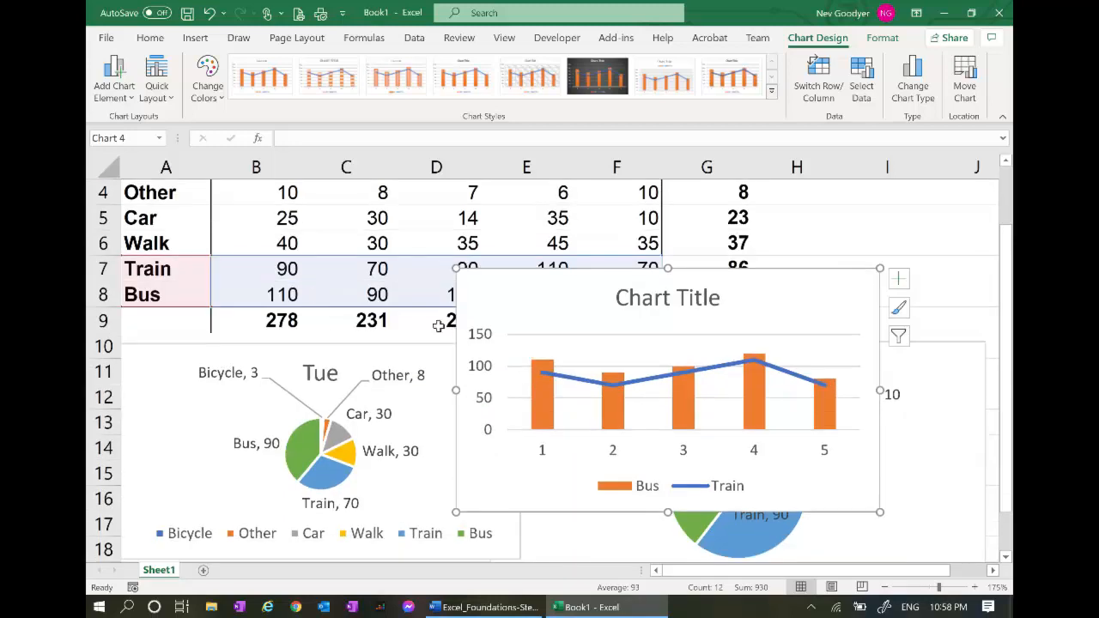
{"action": "scroll", "coordinate": [441, 319], "scroll_direction": "up", "scroll_amount": 2}
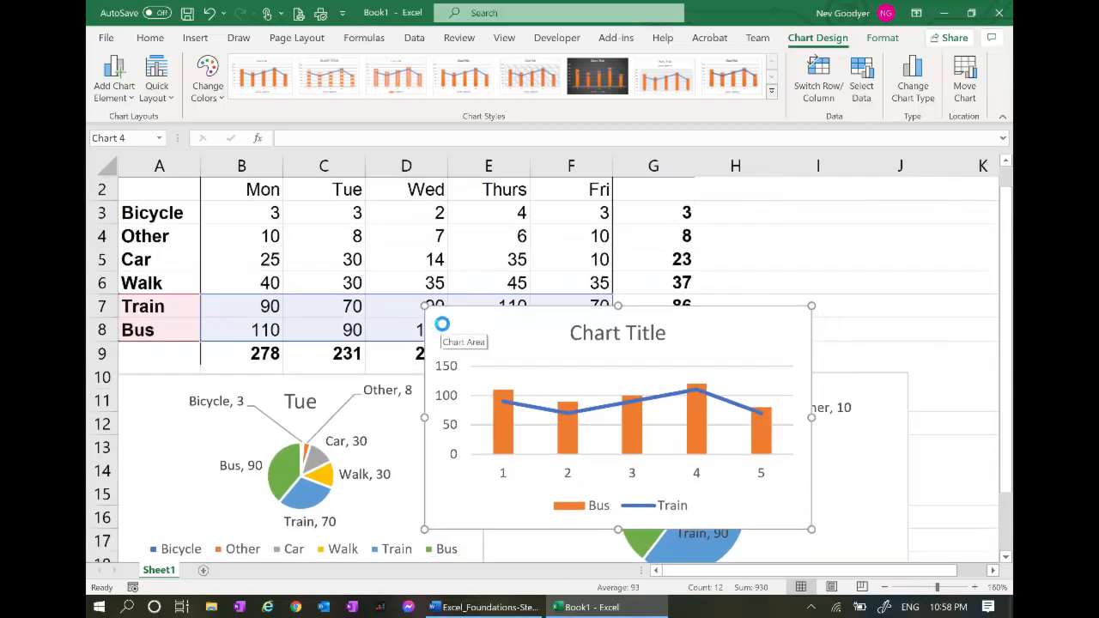
{"action": "scroll", "coordinate": [438, 321], "scroll_direction": "down", "scroll_amount": 3, "text": "ctrl"}
{"action": "scroll", "coordinate": [306, 315], "scroll_direction": "down", "scroll_amount": 3, "text": "ctrl"}
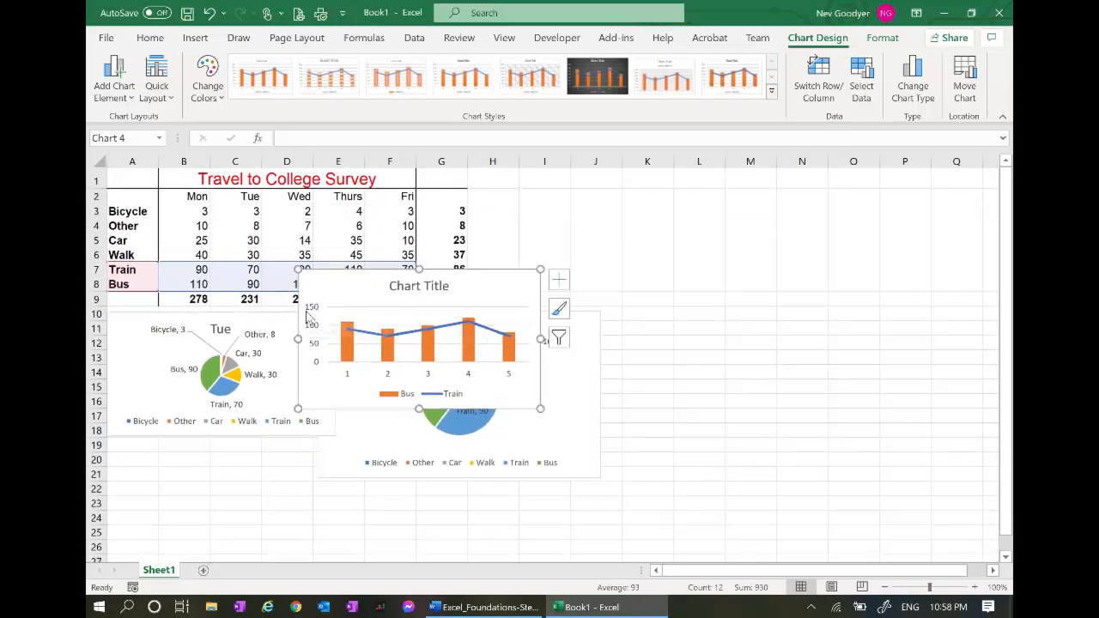
{"action": "scroll", "coordinate": [344, 292], "scroll_direction": "down", "scroll_amount": 1, "text": "ctrl"}
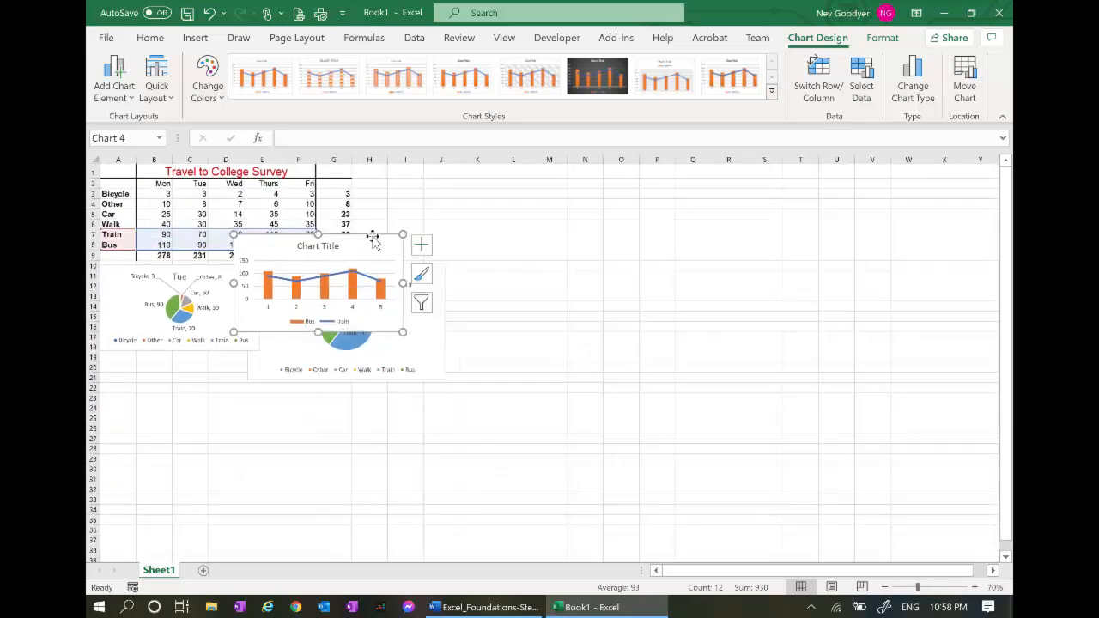
{"action": "left_click_drag", "start_coordinate": [372, 236], "coordinate": [498, 169]}
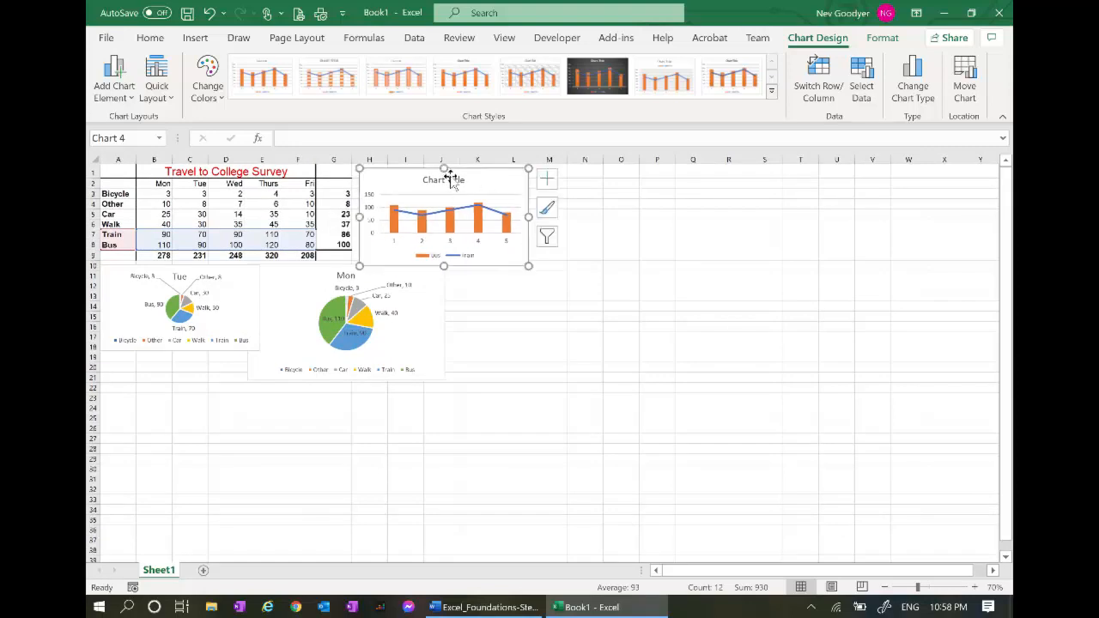
{"action": "left_click", "coordinate": [455, 181]}
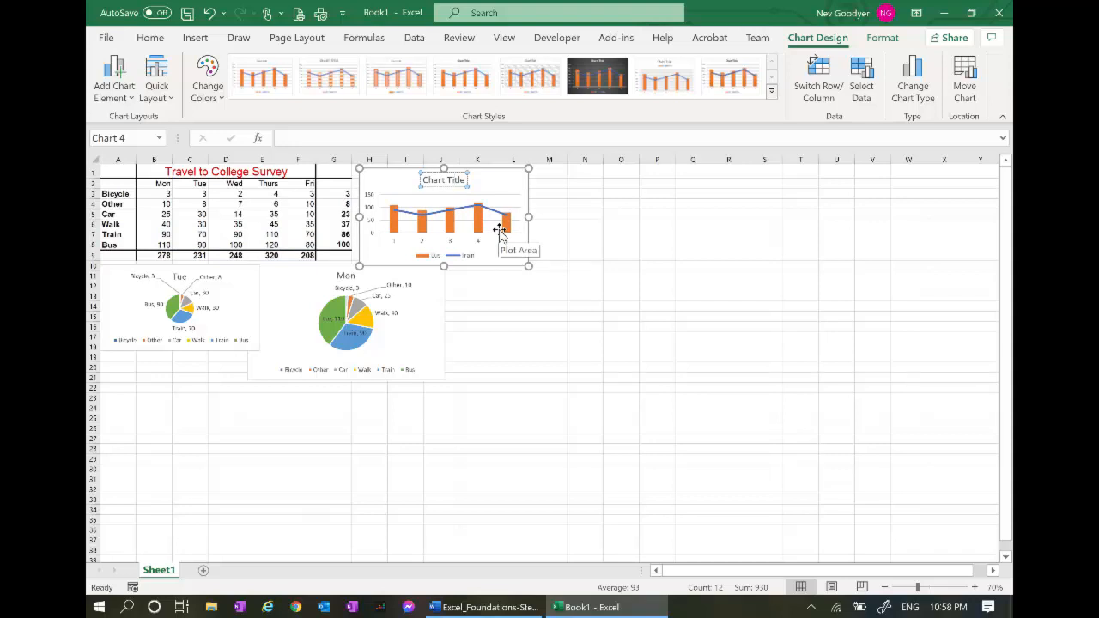
Replace the combo chart's placeholder title with 'Comparision of Bus and Train'
{"action": "key", "text": "BackSpace"}
{"action": "key", "text": "BackSpace"}
{"action": "key", "text": "BackSpace"}
{"action": "key", "text": "BackSpace"}
{"action": "key", "text": "BackSpace"}
{"action": "key", "text": "BackSpace"}
{"action": "key", "text": "BackSpace"}
{"action": "key", "text": "BackSpace"}
{"action": "type", "text": "Comparision ov"}
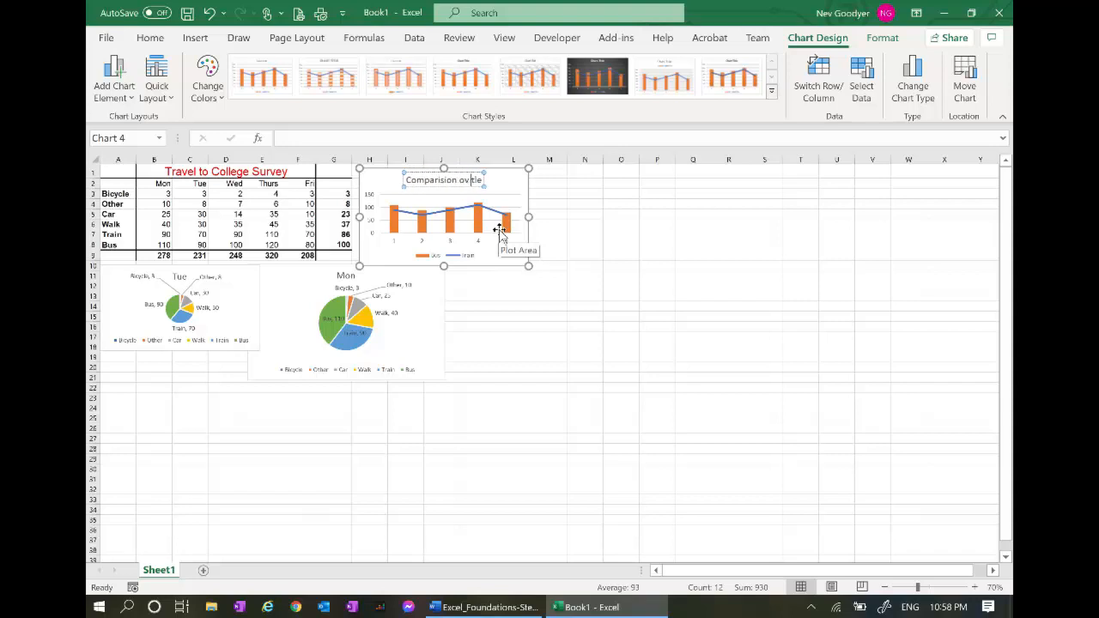
{"action": "key", "text": "BackSpace"}
{"action": "type", "text": "f Bus and Train"}
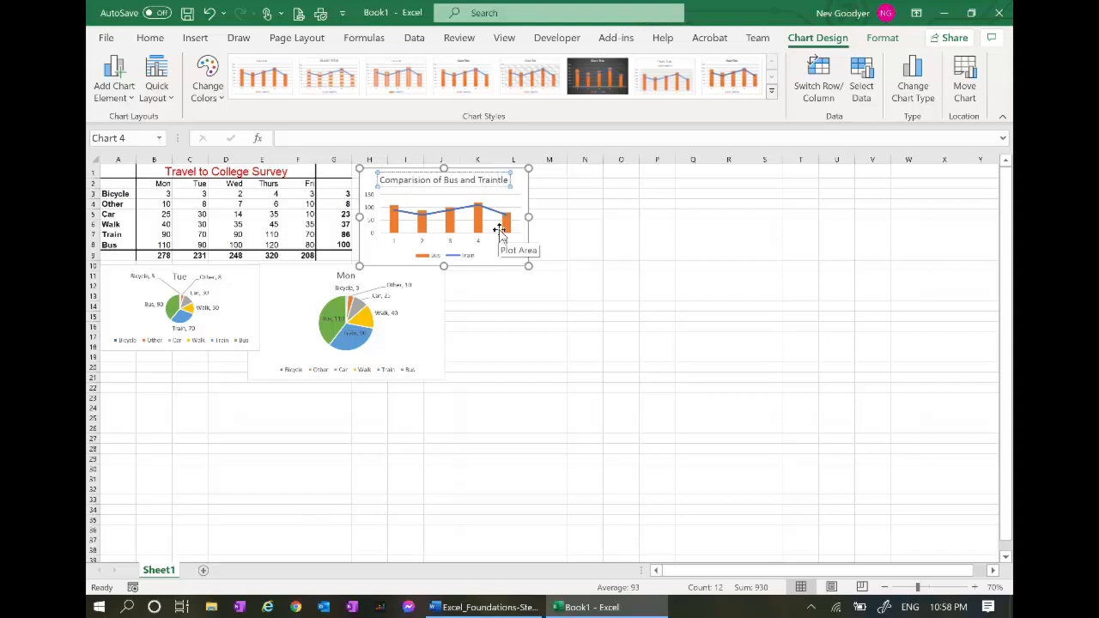
{"action": "key", "text": "Delete"}
{"action": "key", "text": "Delete"}
{"action": "key", "text": "Delete"}
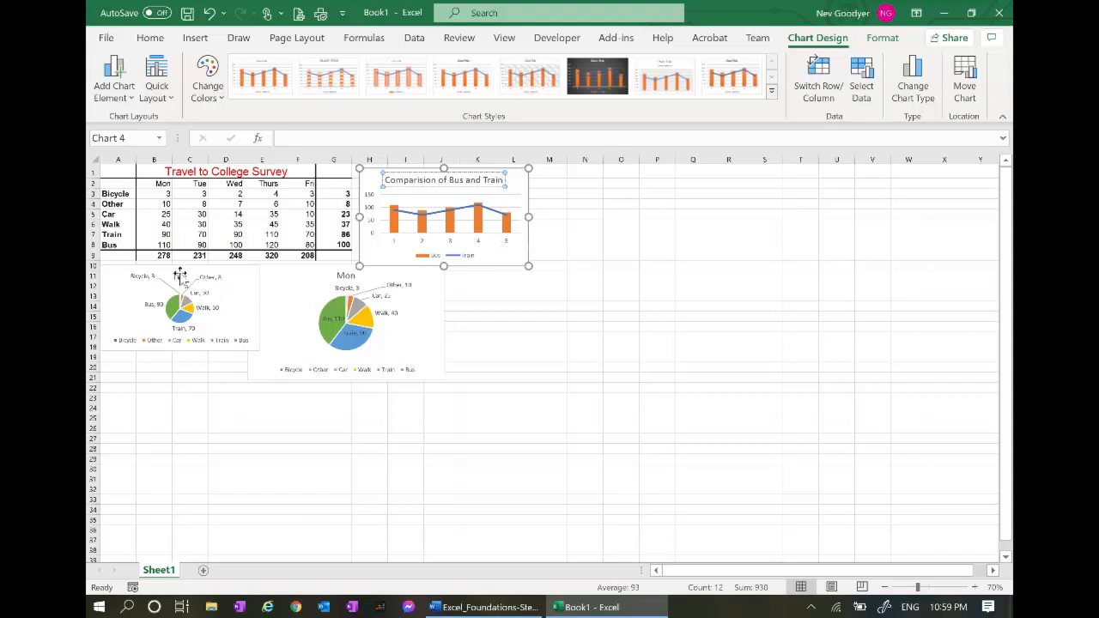
Move the Mon pie chart, narrow it to the combo chart's width, and title it 'Travel on Monday'
{"action": "left_click", "coordinate": [441, 347]}
{"action": "left_click_drag", "start_coordinate": [424, 335], "coordinate": [508, 336]}
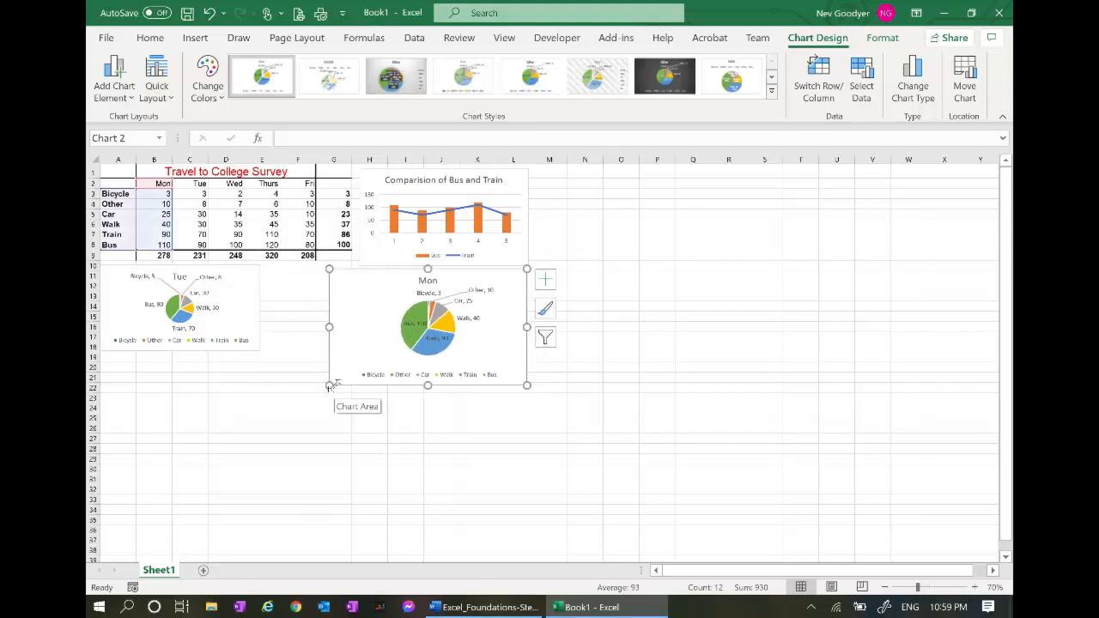
{"action": "left_click_drag", "start_coordinate": [329, 387], "coordinate": [358, 378]}
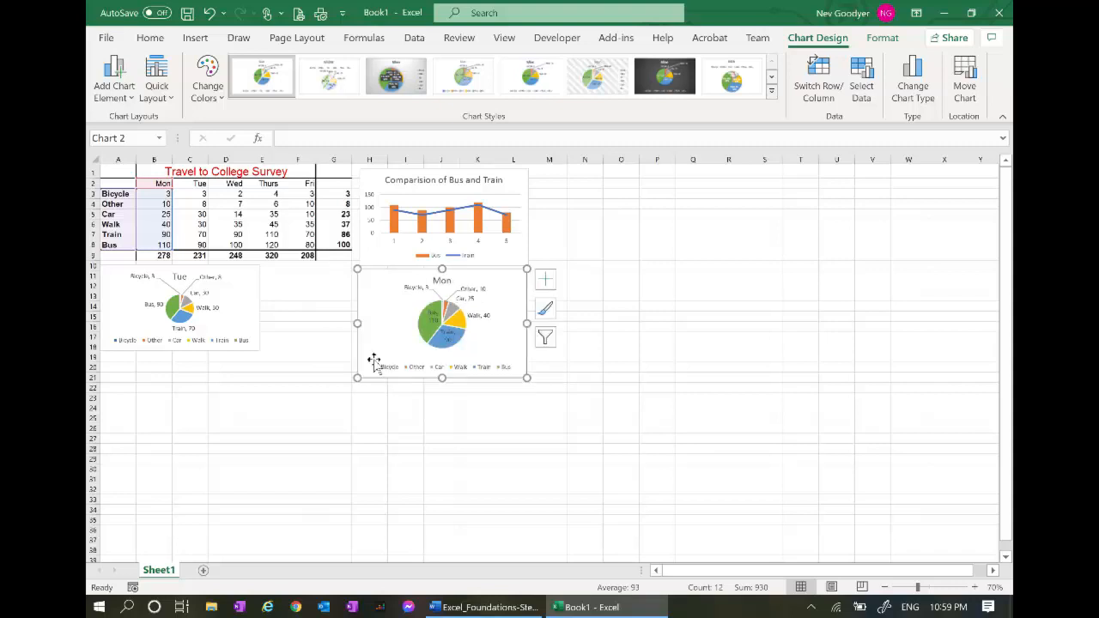
{"action": "left_click", "coordinate": [432, 280]}
{"action": "type", "text": "Travel"}
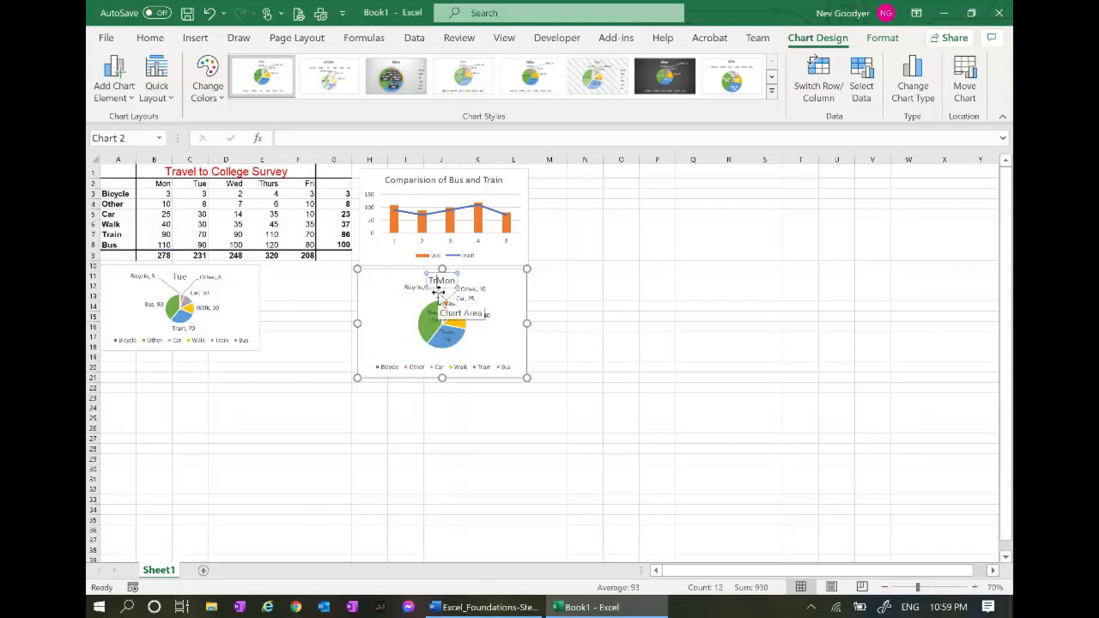
{"action": "type", "text": " on Mon"}
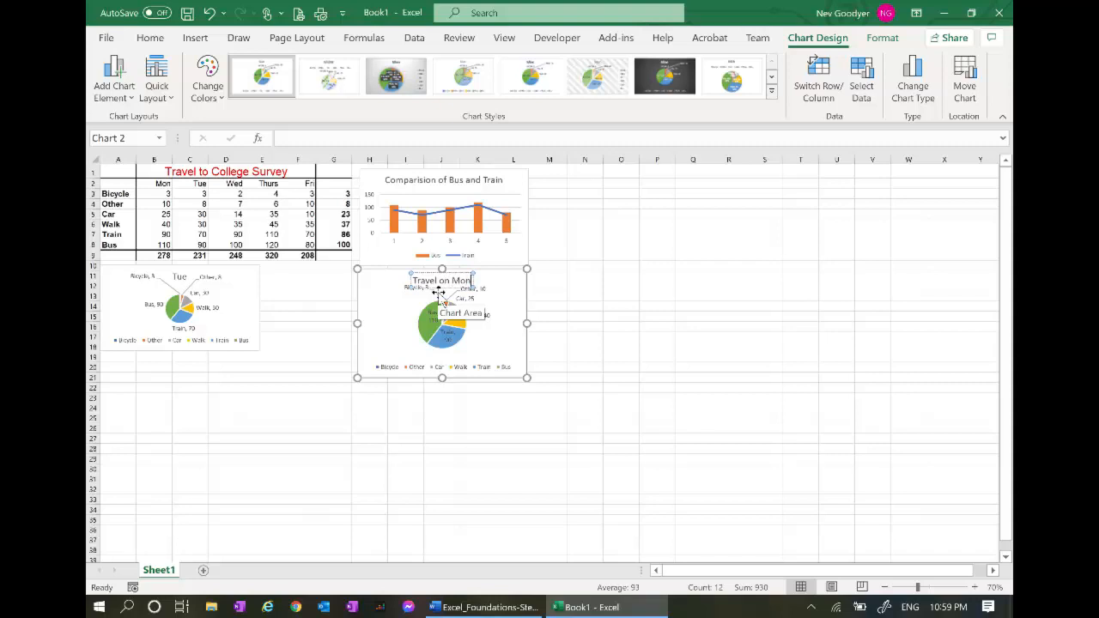
{"action": "type", "text": "day"}
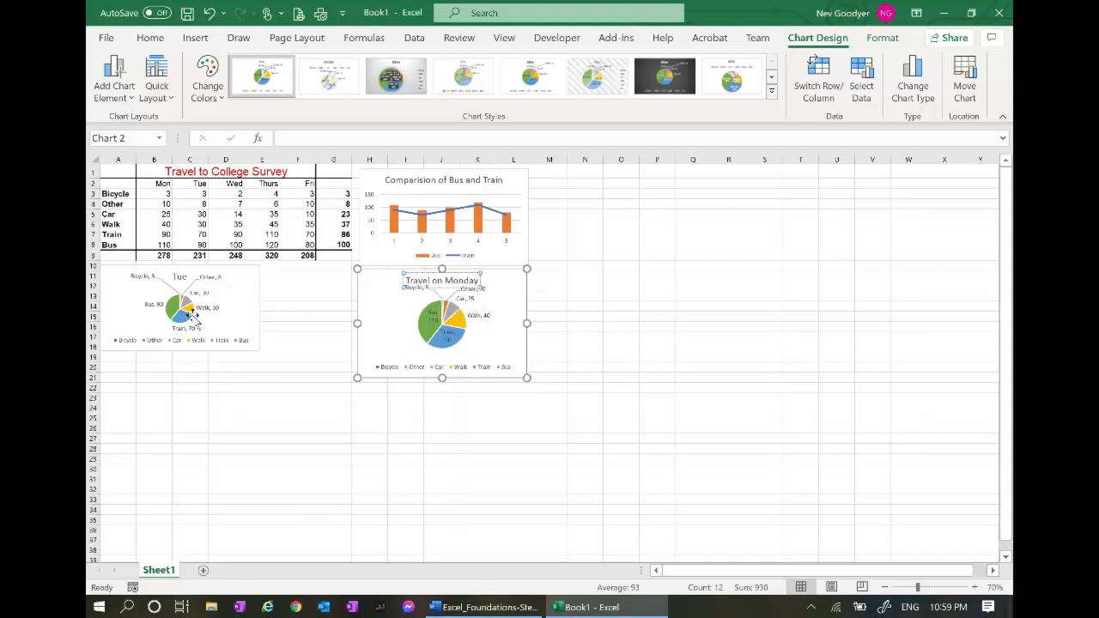
Enlarge the Tue pie chart and title it 'Travel on Tuesday'
{"action": "left_click", "coordinate": [190, 315]}
{"action": "left_click_drag", "start_coordinate": [259, 352], "coordinate": [290, 389]}
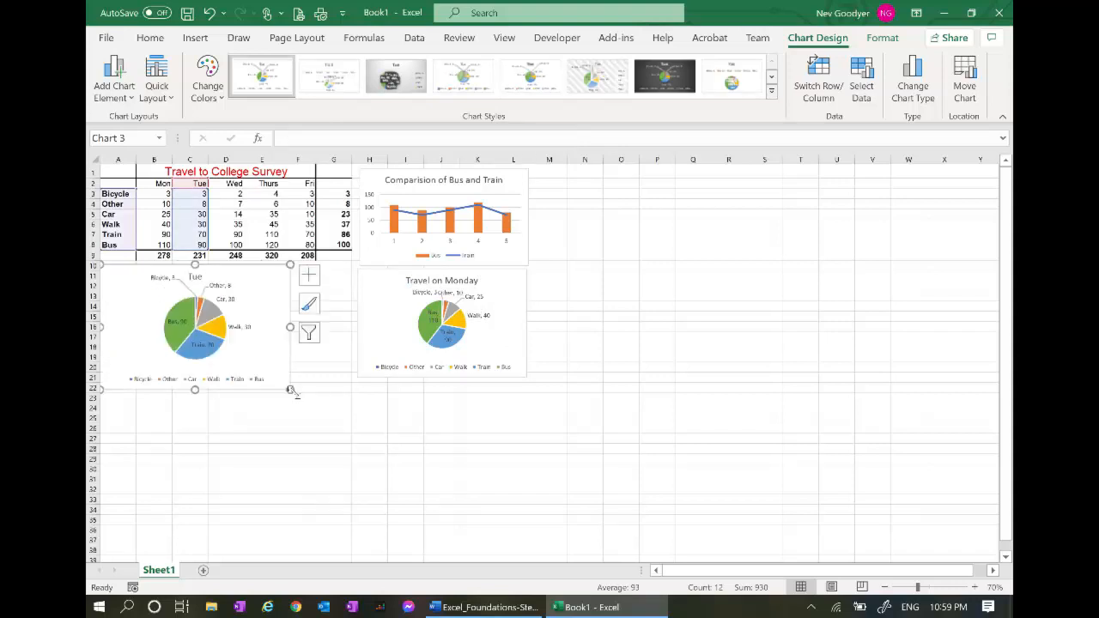
{"action": "left_click", "coordinate": [196, 278]}
{"action": "left_click", "coordinate": [196, 278]}
{"action": "type", "text": "Travel on Tue"}
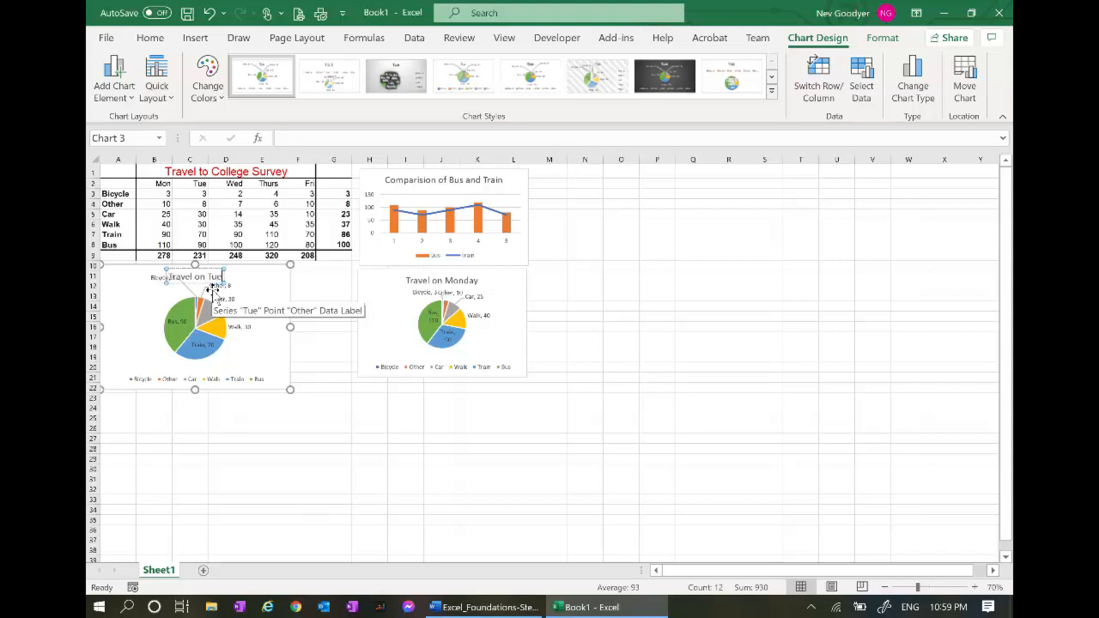
{"action": "type", "text": "sday"}
{"action": "left_click", "coordinate": [254, 448]}
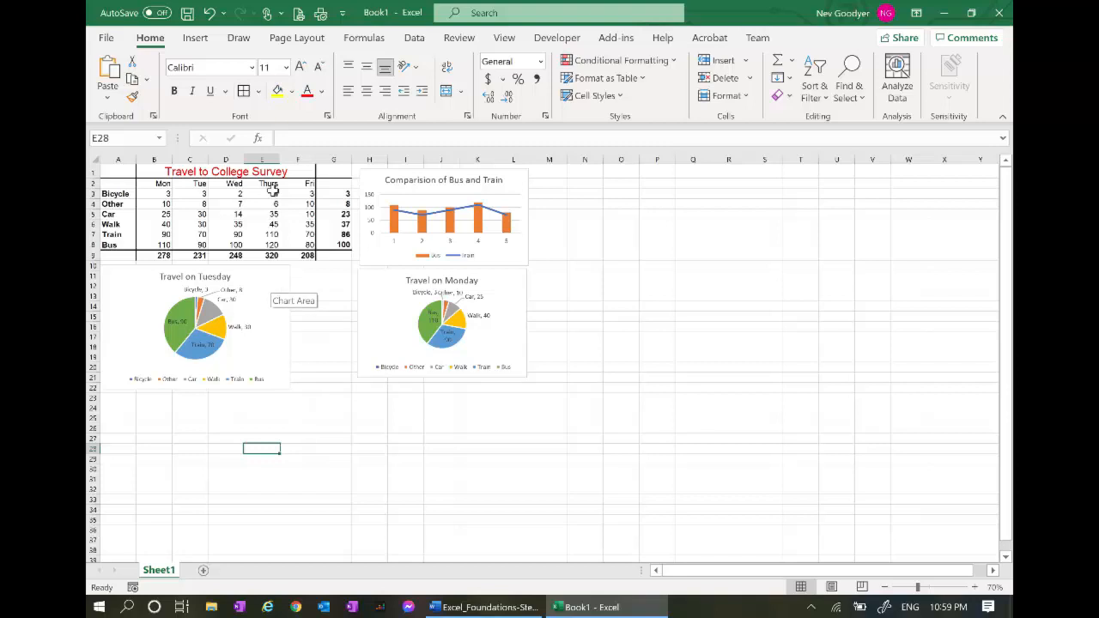
Open Page Setup's Header/Footer settings, where header and footer are both none
{"action": "left_click", "coordinate": [300, 38]}
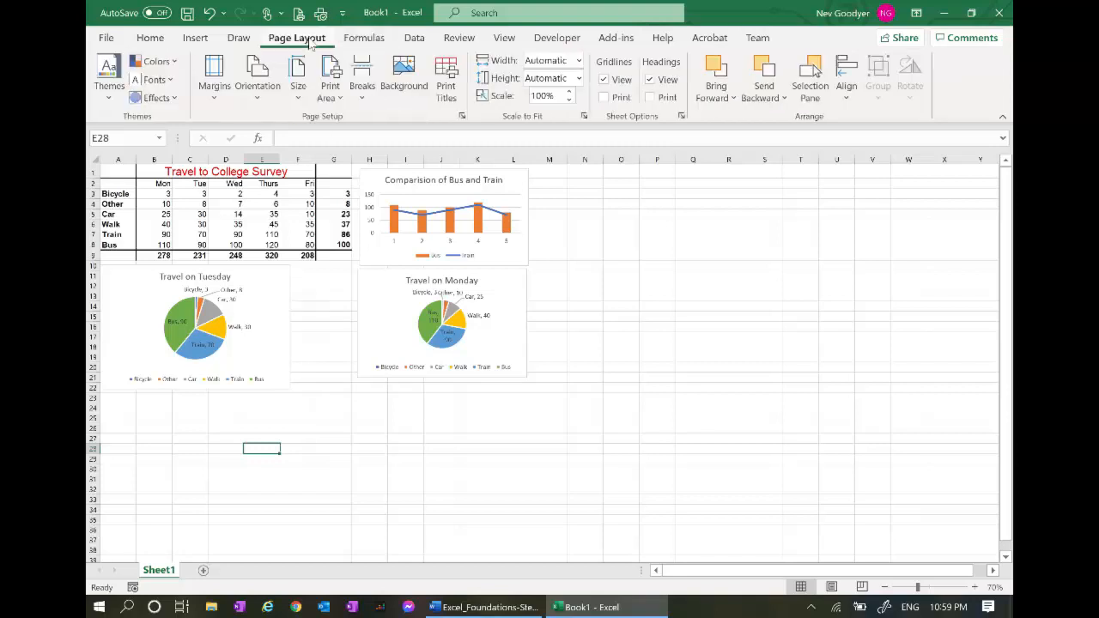
{"action": "left_click", "coordinate": [462, 116]}
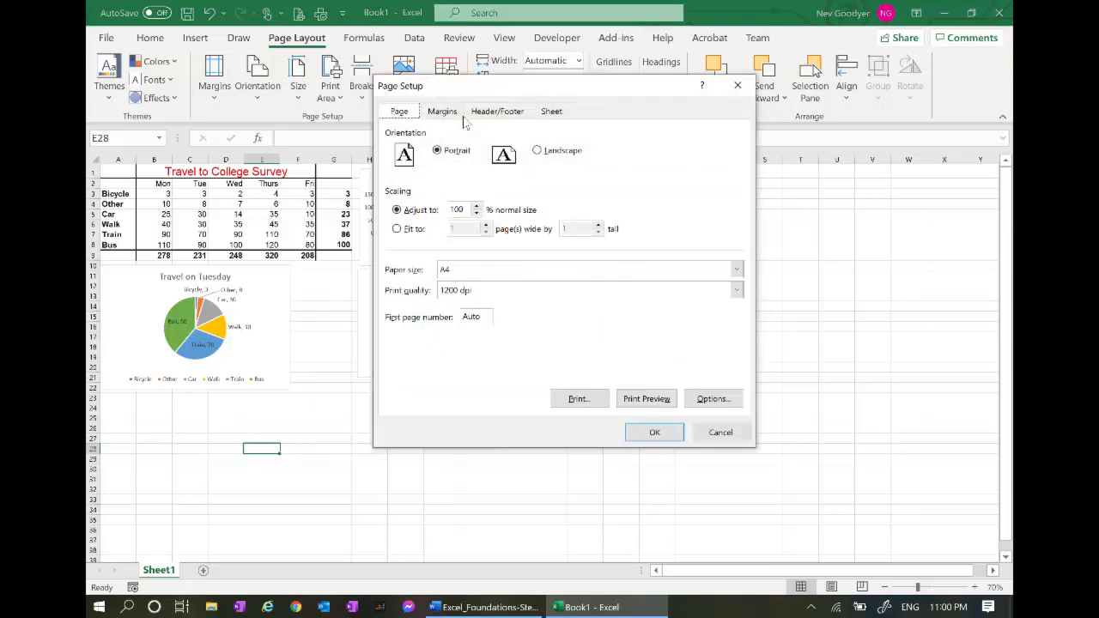
{"action": "left_click", "coordinate": [494, 113]}
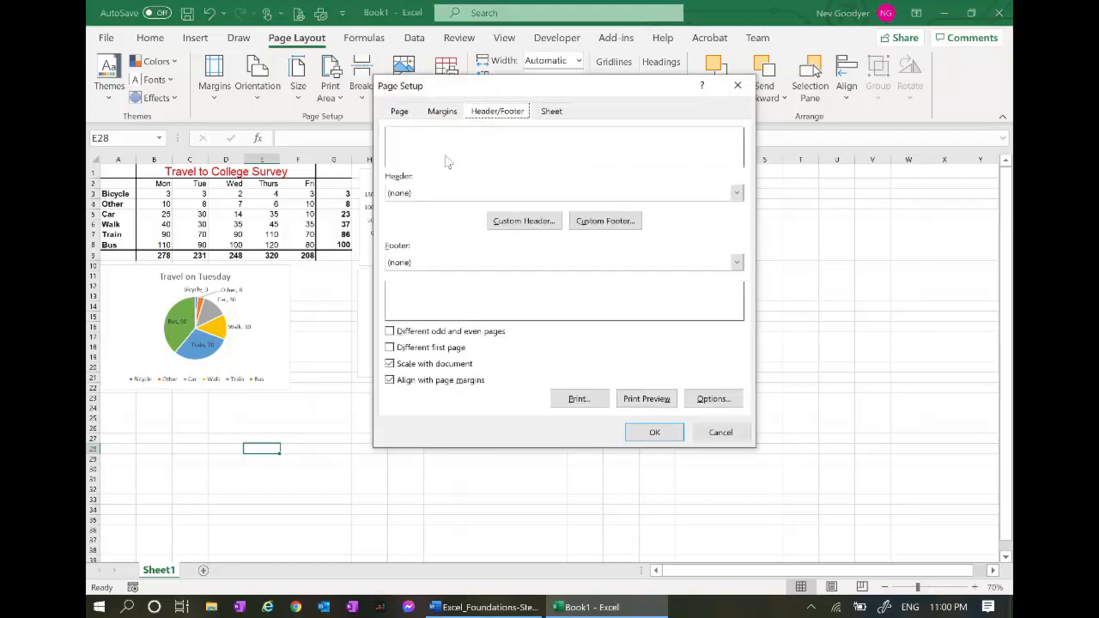
{"action": "key", "text": "alt+Tab"}
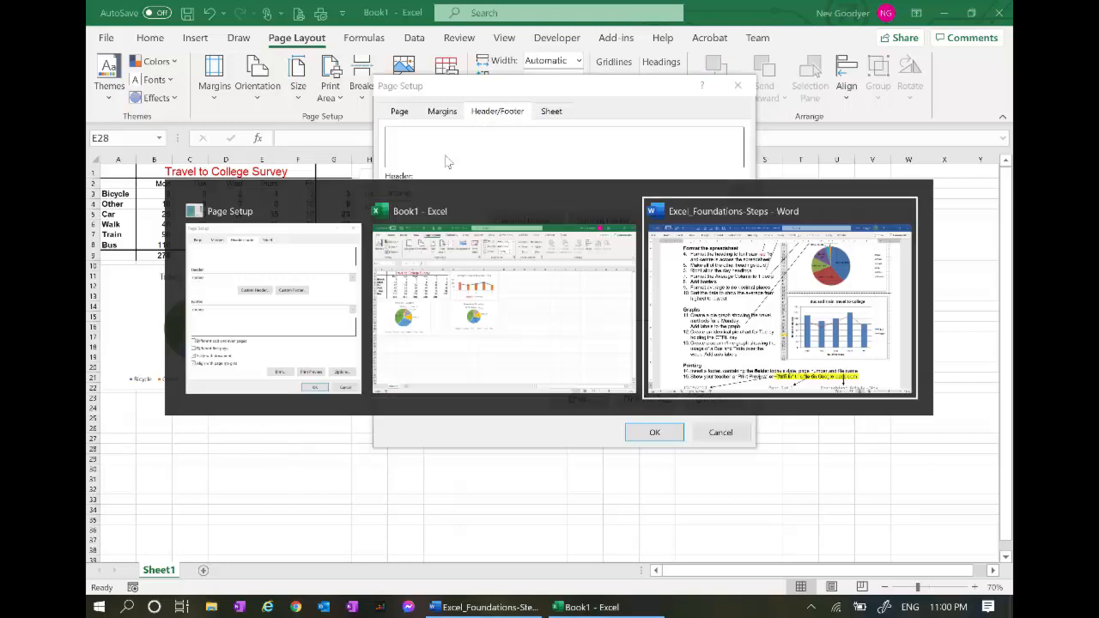
{"action": "key", "text": "alt+Tab"}
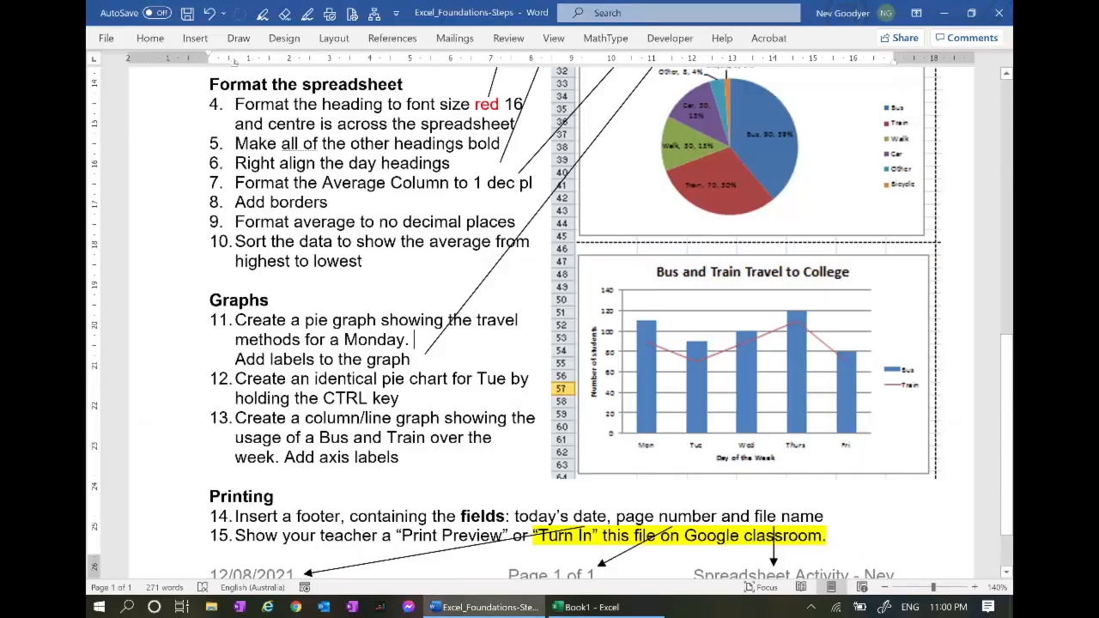
{"action": "scroll", "coordinate": [301, 559], "scroll_direction": "down", "scroll_amount": 1}
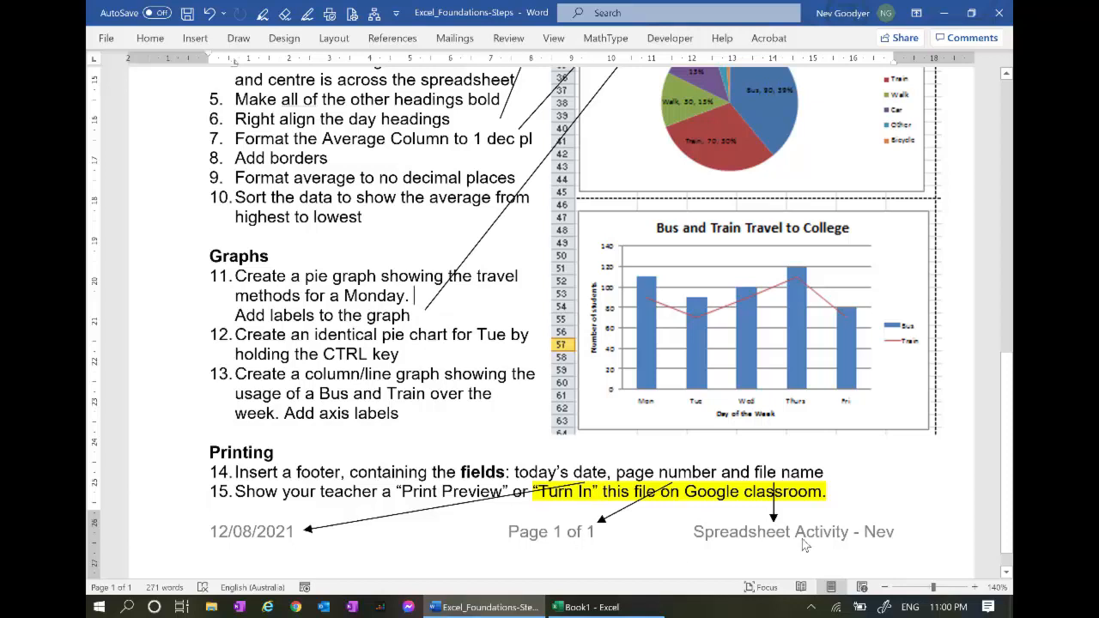
{"action": "key", "text": "alt+Tab"}
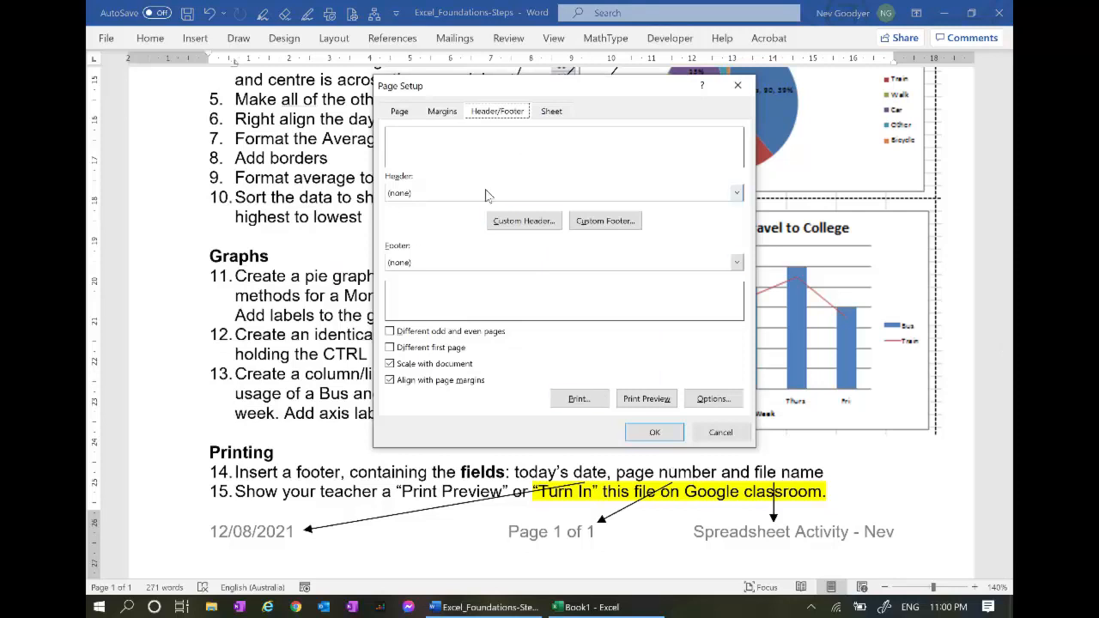
{"action": "left_click", "coordinate": [594, 221]}
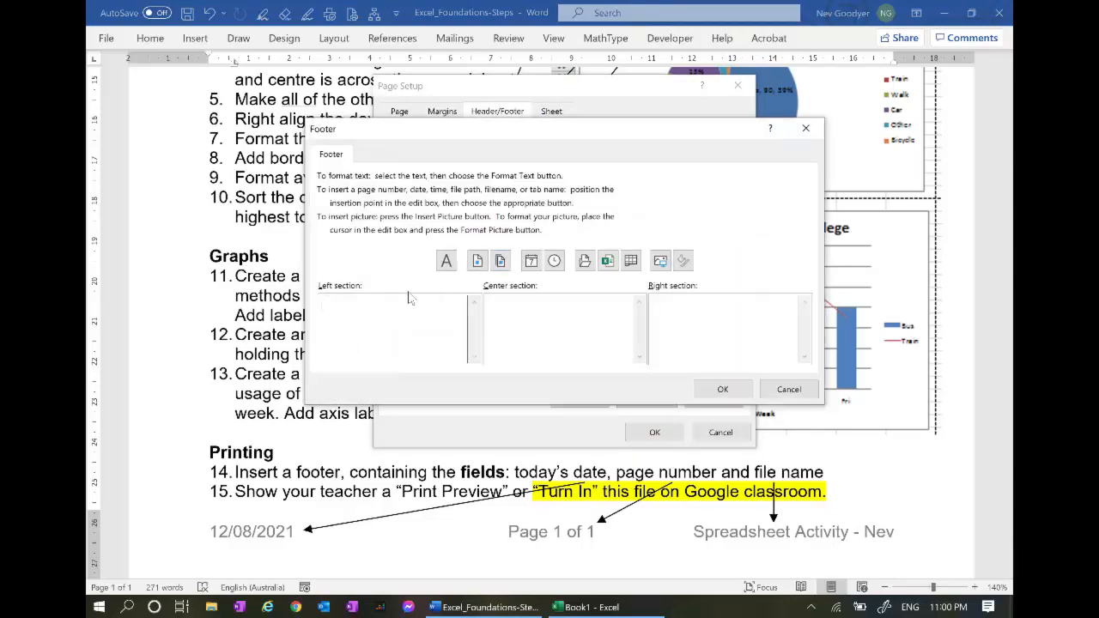
{"action": "left_click", "coordinate": [533, 263]}
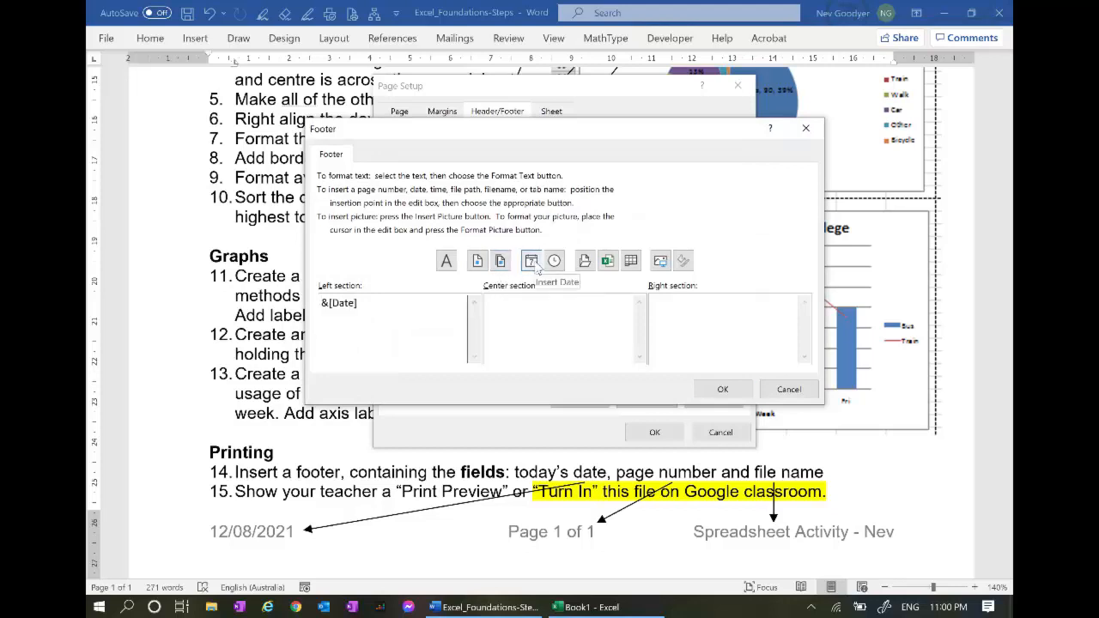
{"action": "left_click", "coordinate": [555, 261]}
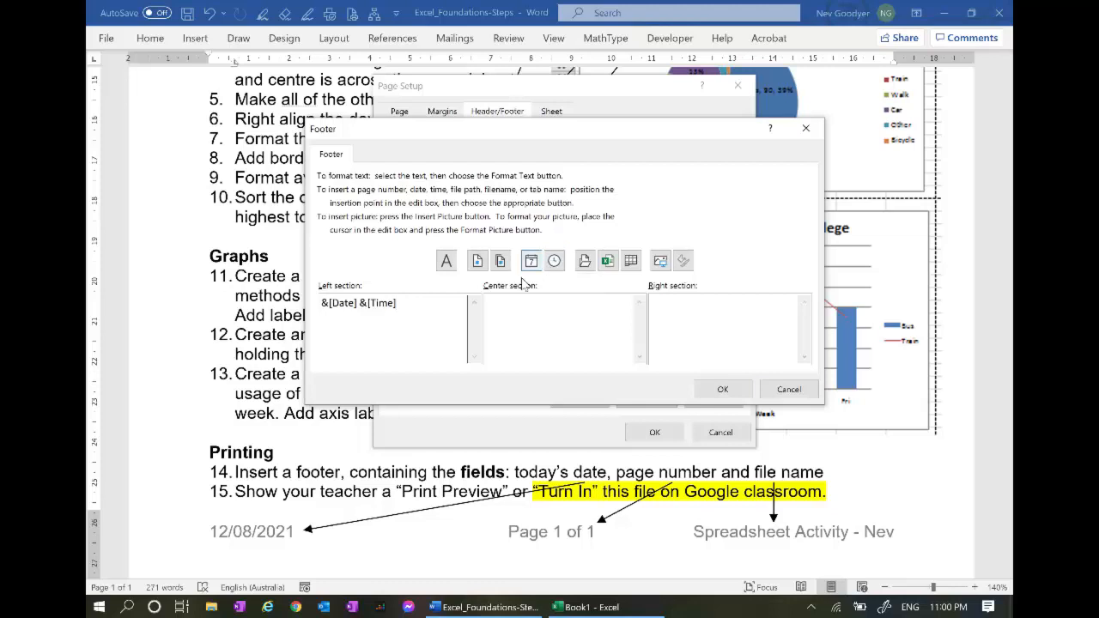
{"action": "left_click", "coordinate": [478, 261]}
{"action": "type", "text": "of"}
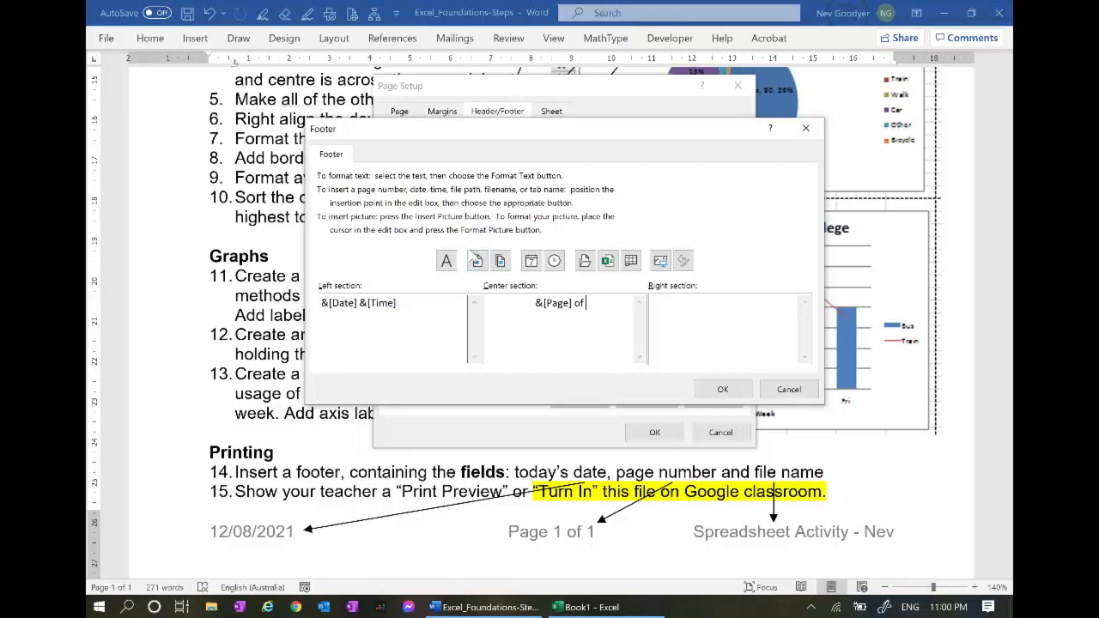
{"action": "left_click", "coordinate": [502, 261]}
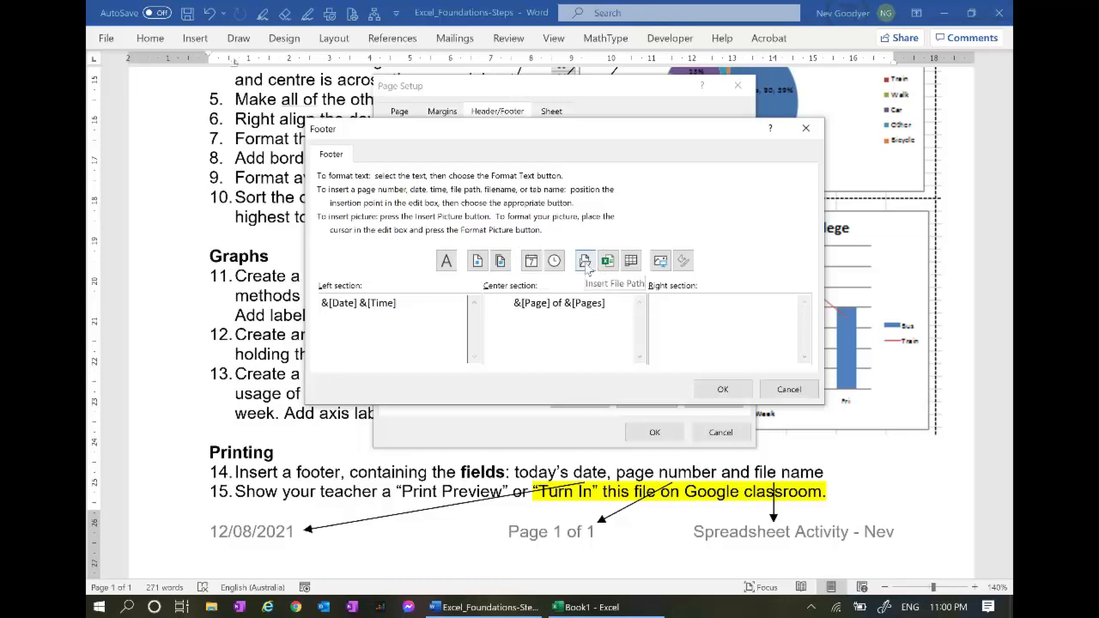
{"action": "left_click", "coordinate": [610, 263]}
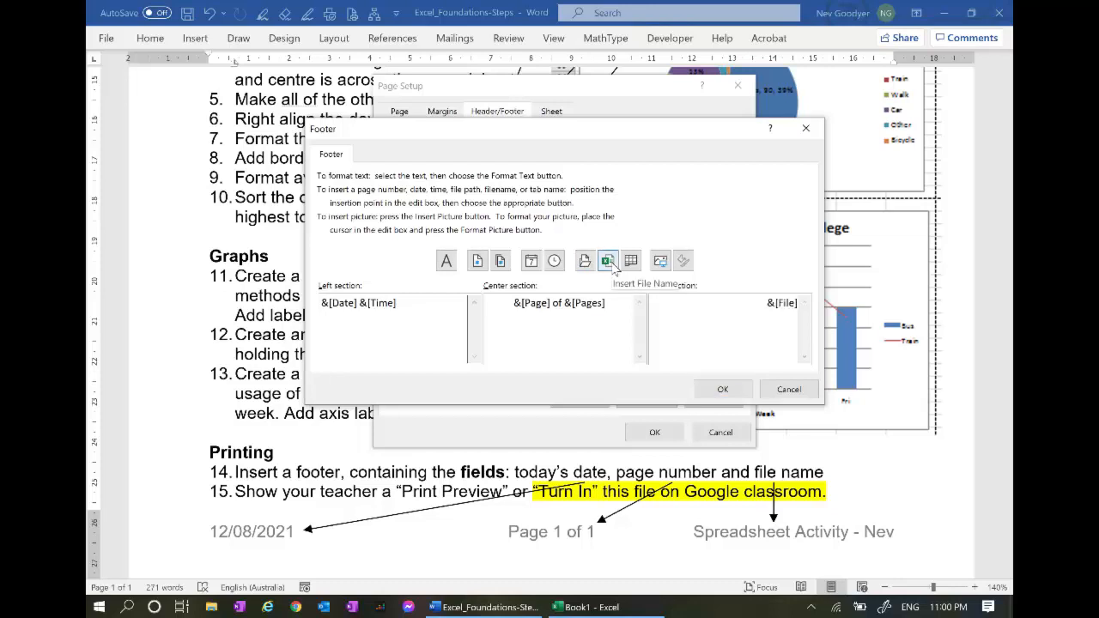
{"action": "left_click", "coordinate": [719, 392]}
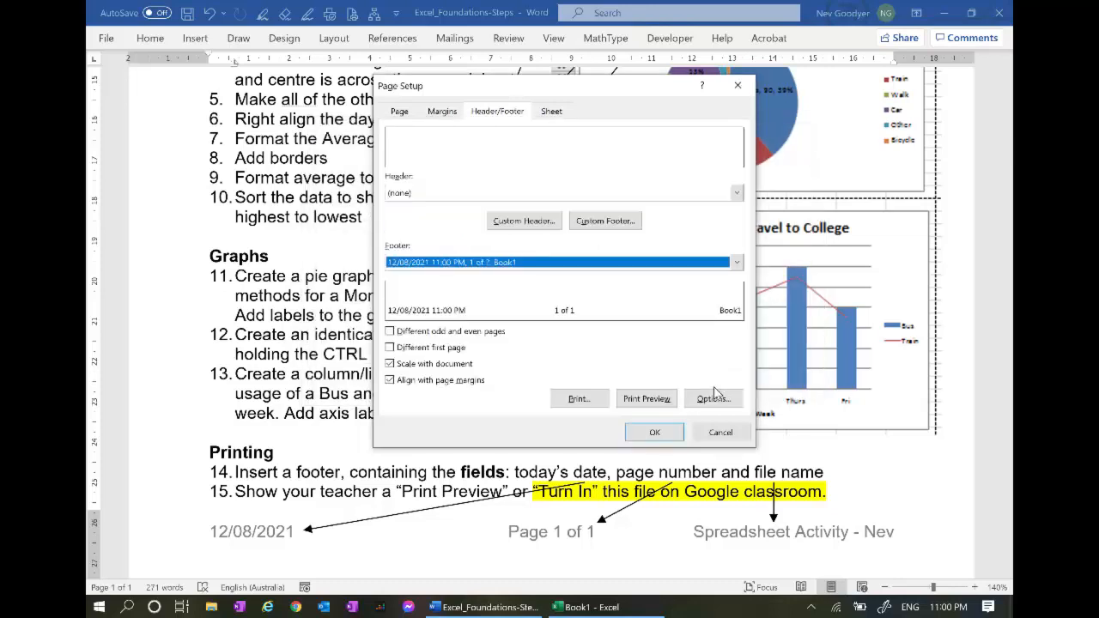
{"action": "left_click", "coordinate": [654, 432]}
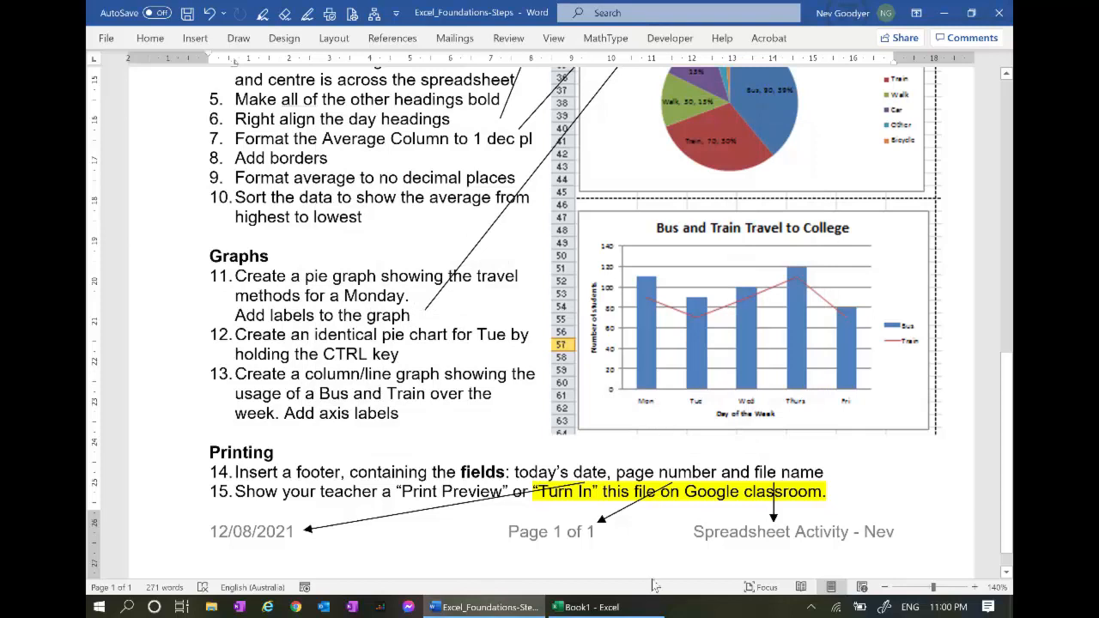
Back in the survey workbook, check the print preview, which spans two pages
{"action": "left_click", "coordinate": [597, 608]}
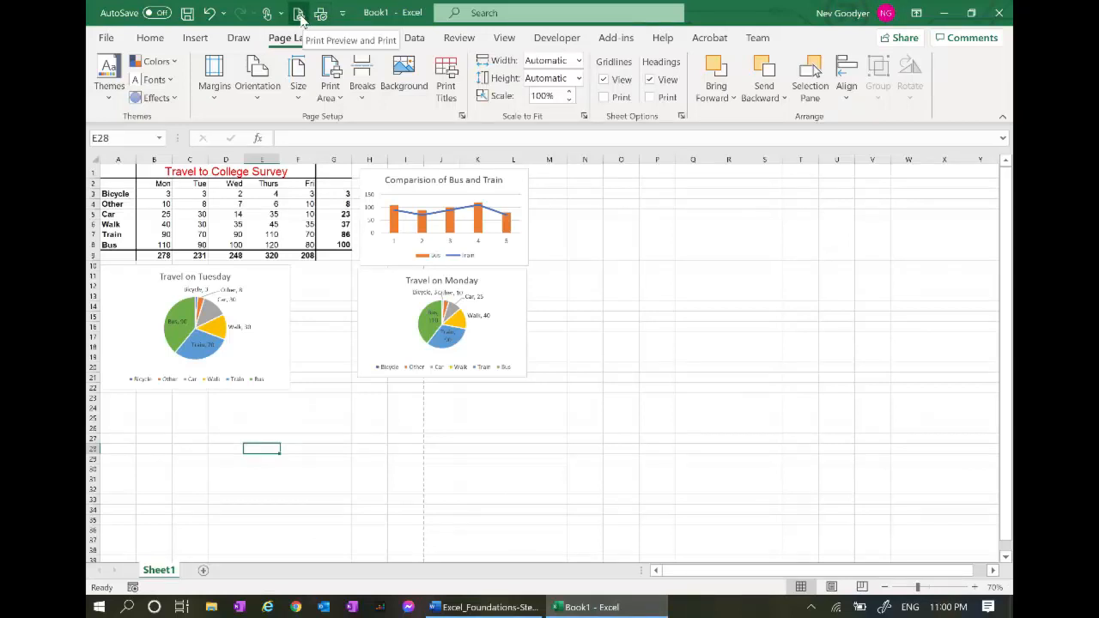
{"action": "left_click", "coordinate": [299, 16]}
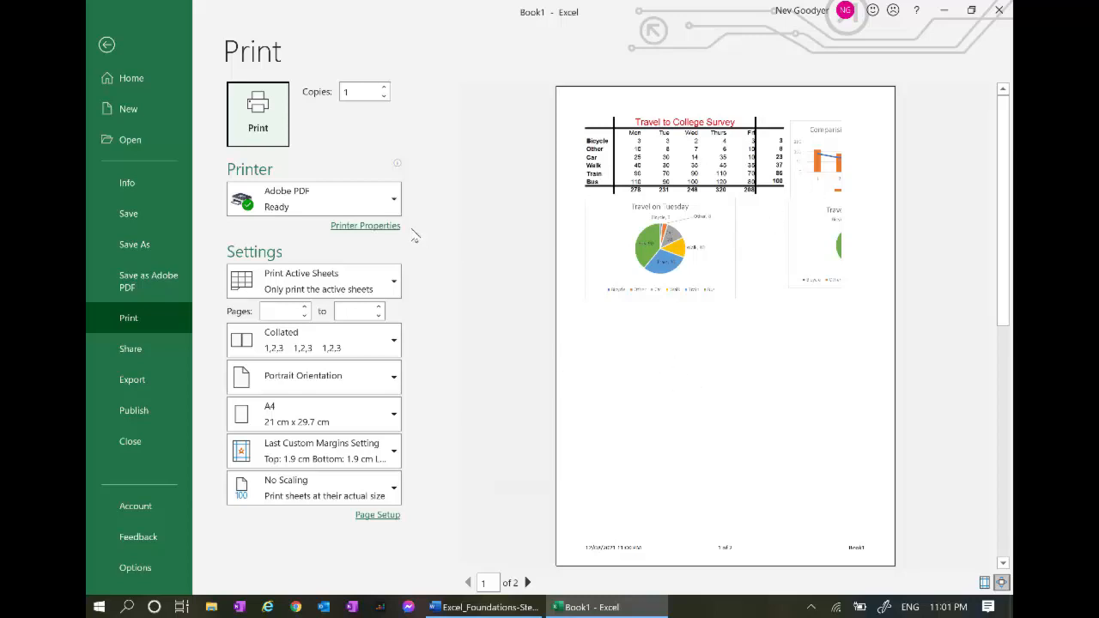
{"action": "left_click", "coordinate": [106, 46]}
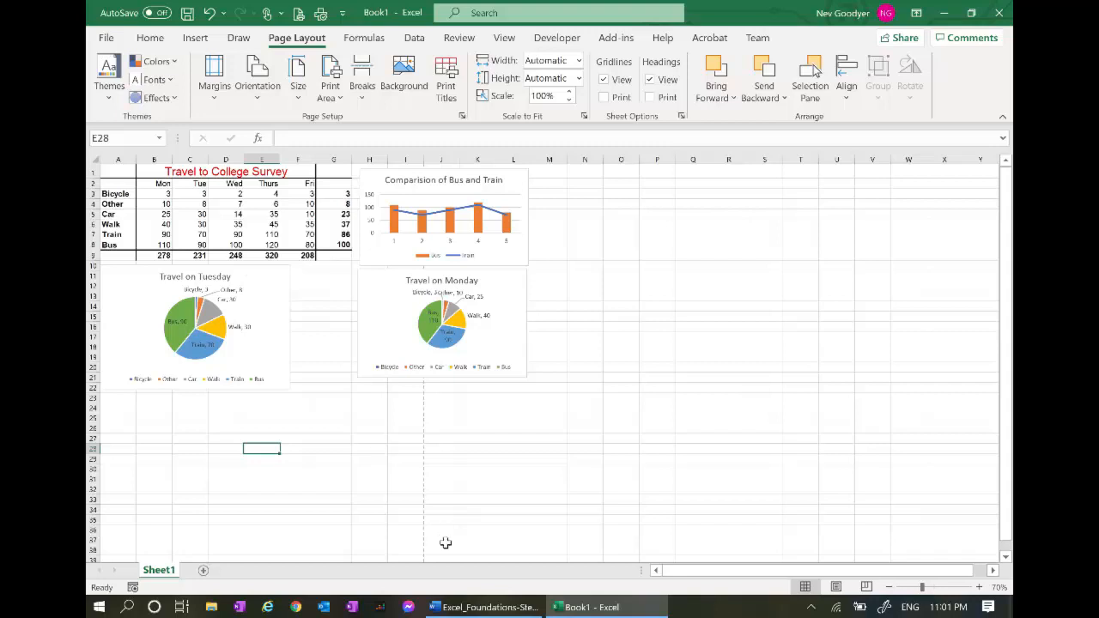
Stack the Bus and Train chart, then Monday and Tuesday pie charts, in one column under the table
{"action": "left_click", "coordinate": [282, 338]}
{"action": "left_click_drag", "start_coordinate": [260, 266], "coordinate": [266, 429]}
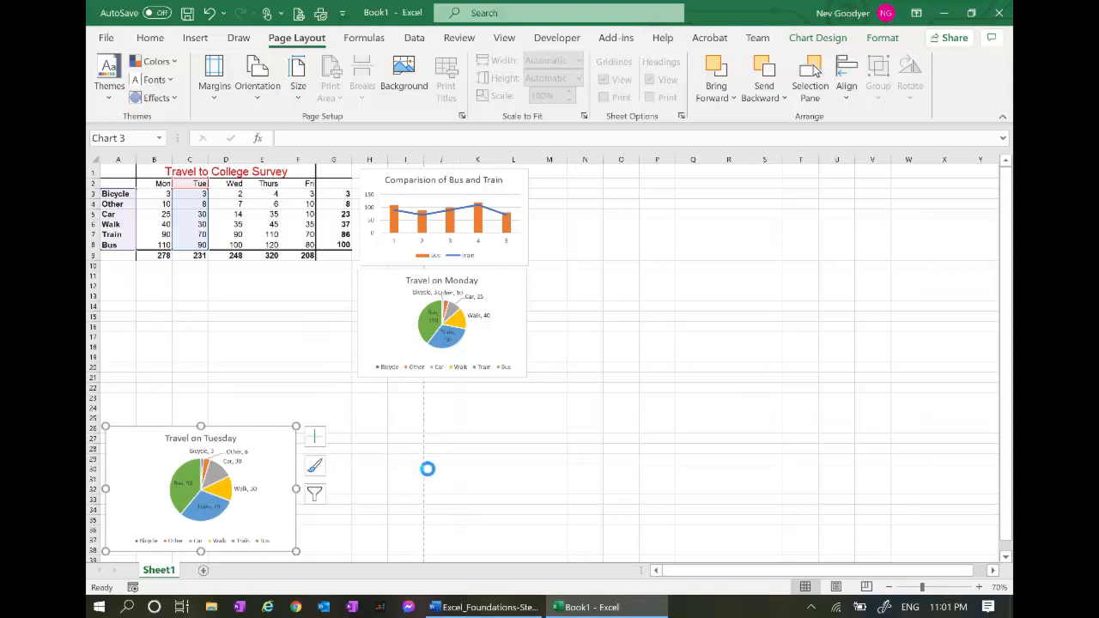
{"action": "scroll", "coordinate": [426, 464], "scroll_direction": "down", "scroll_amount": 2, "text": "ctrl"}
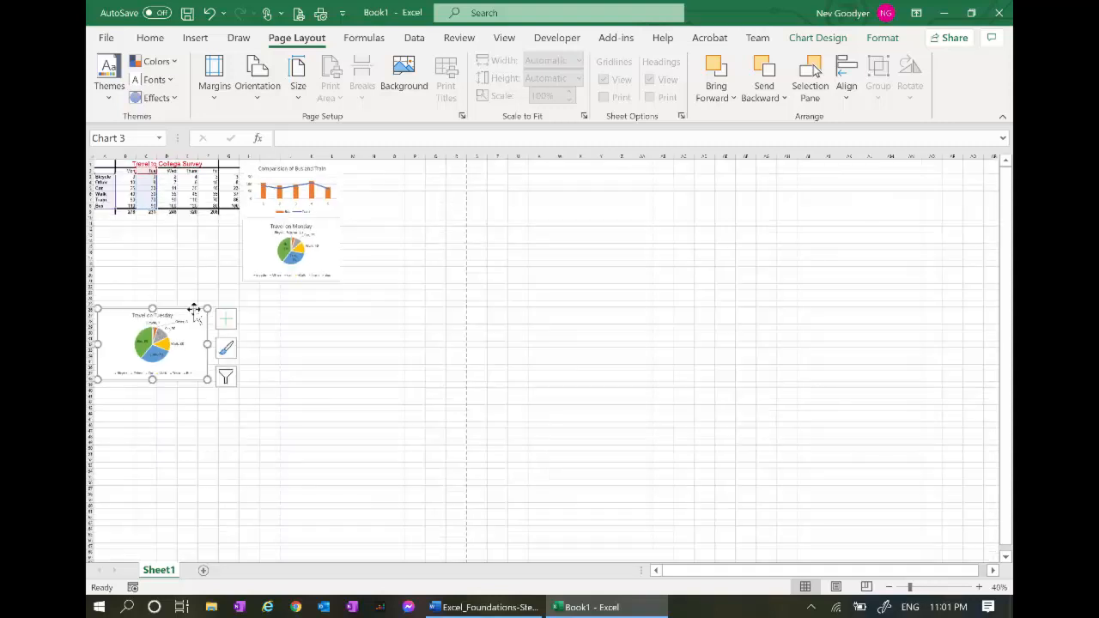
{"action": "left_click_drag", "start_coordinate": [191, 312], "coordinate": [187, 378]}
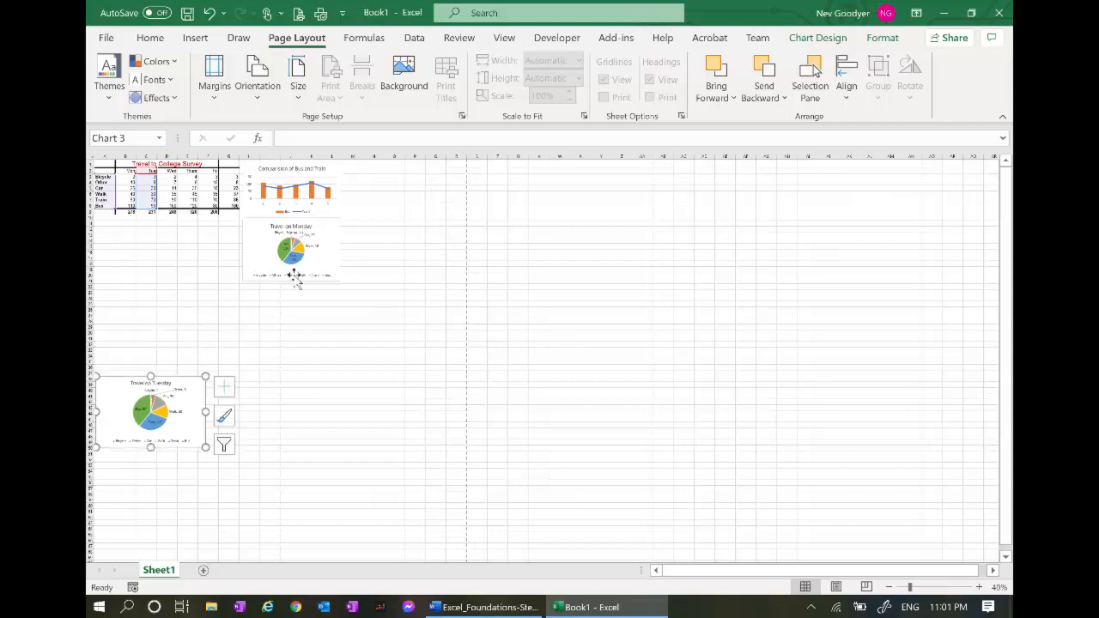
{"action": "left_click", "coordinate": [295, 273]}
{"action": "left_click_drag", "start_coordinate": [305, 283], "coordinate": [160, 379]}
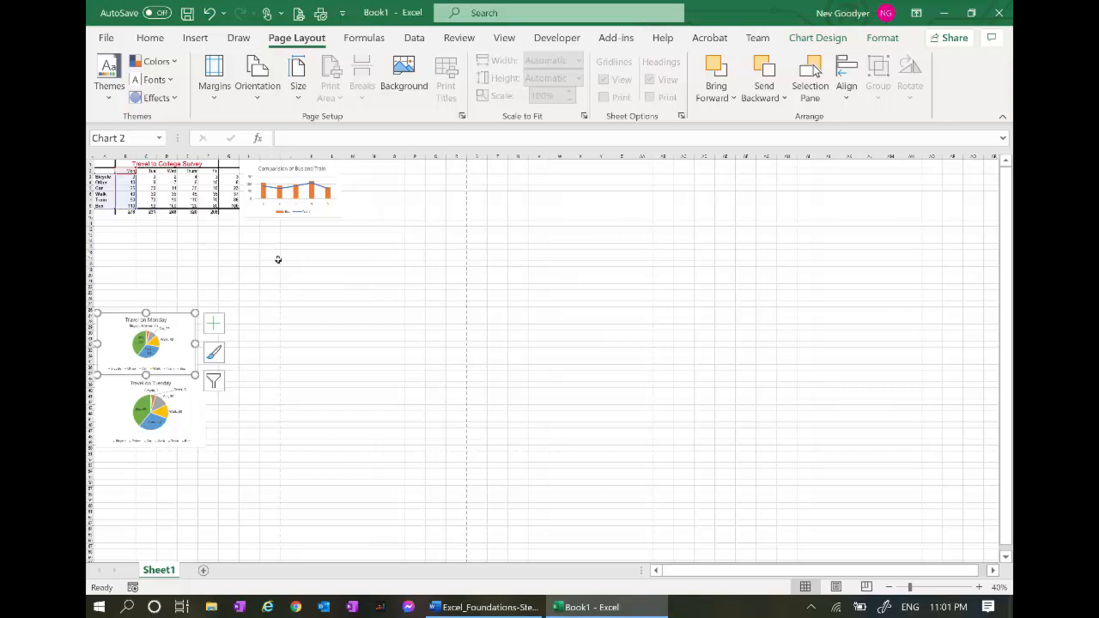
{"action": "left_click", "coordinate": [308, 218]}
{"action": "left_click_drag", "start_coordinate": [313, 223], "coordinate": [228, 300]}
Widen the Monday and Tuesday pie charts to match the table, then preview printing
{"action": "left_click", "coordinate": [194, 364]}
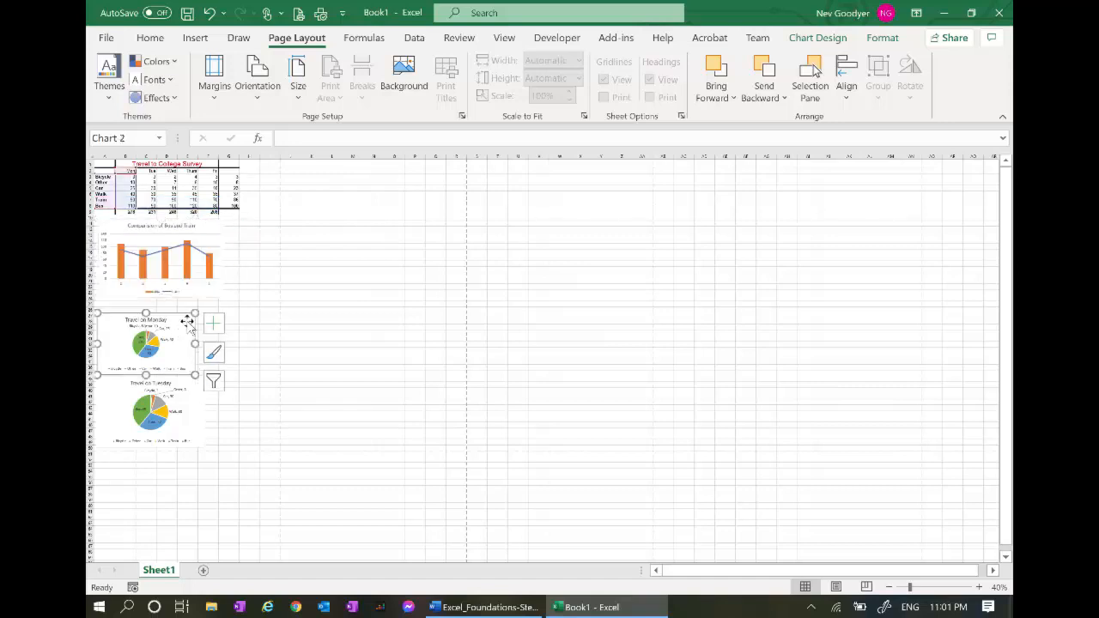
{"action": "left_click_drag", "start_coordinate": [196, 313], "coordinate": [221, 300]}
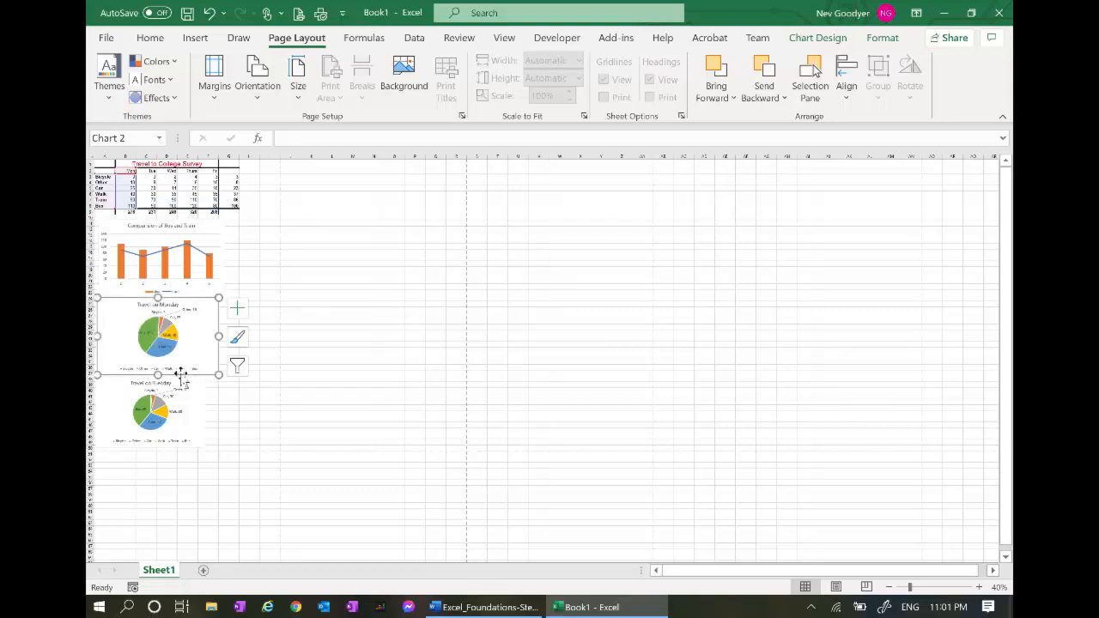
{"action": "left_click", "coordinate": [177, 388]}
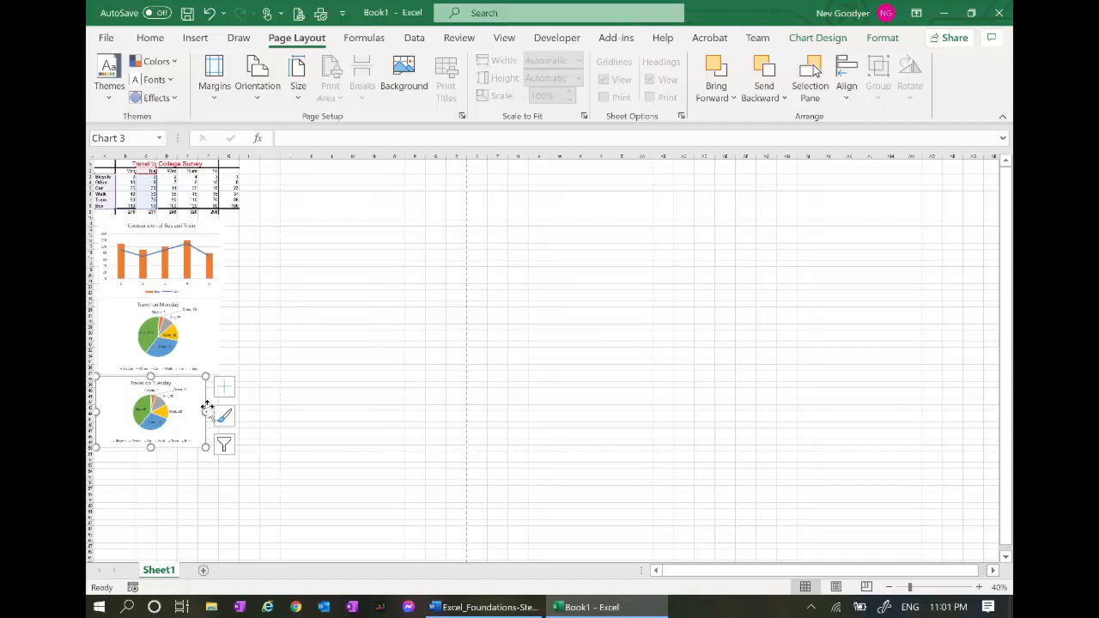
{"action": "left_click_drag", "start_coordinate": [205, 412], "coordinate": [223, 414]}
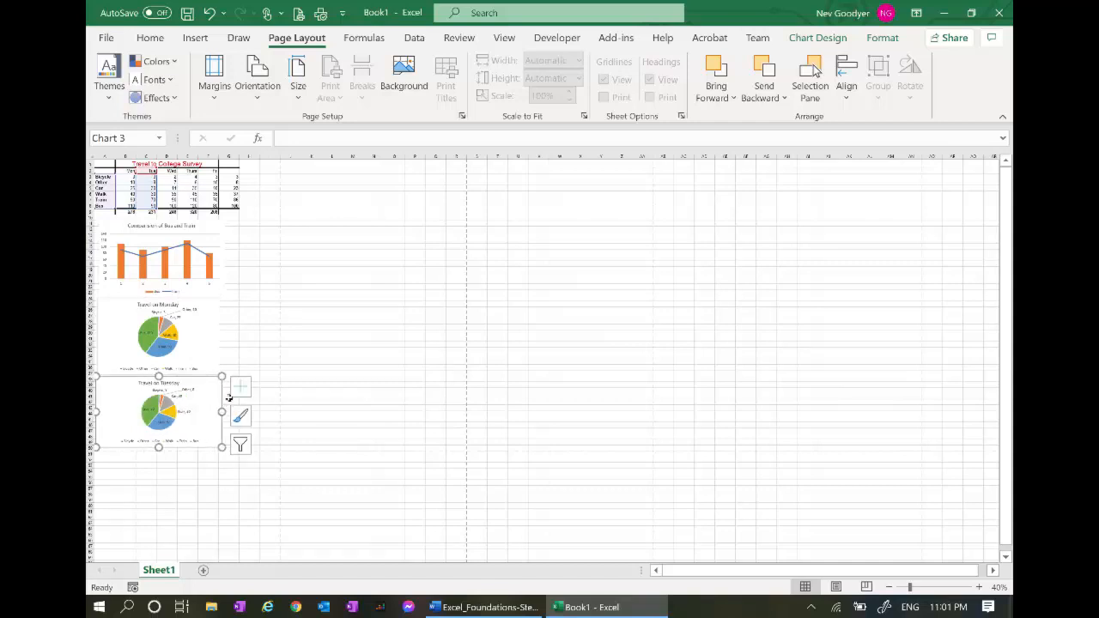
{"action": "left_click", "coordinate": [300, 13]}
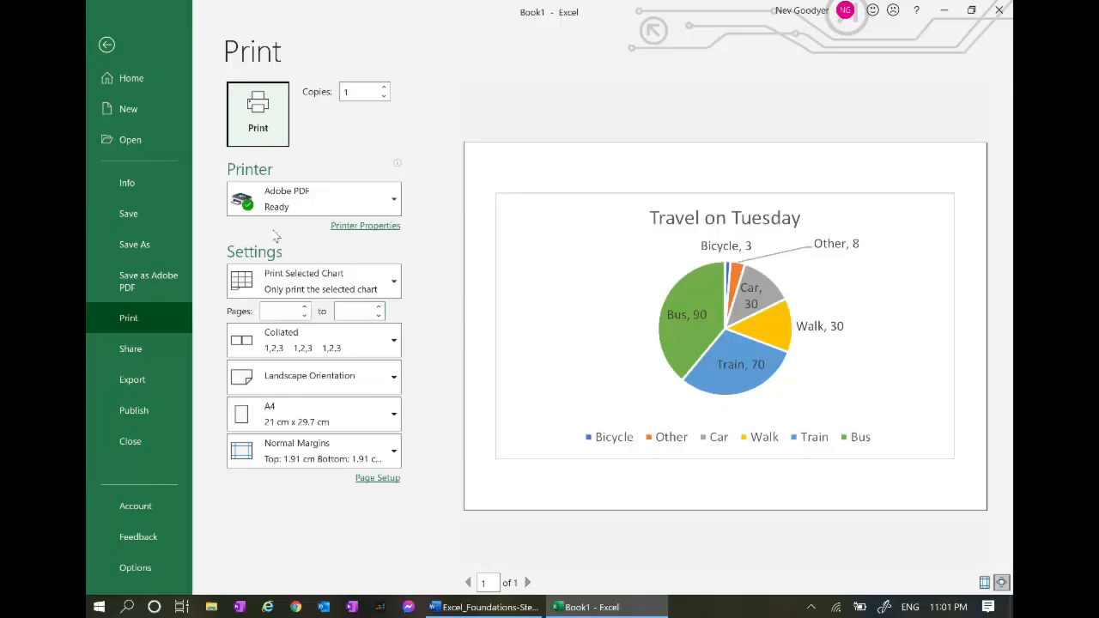
Deselect the chart and preview the whole sheet, confirming it fits one portrait A4 page
{"action": "left_click", "coordinate": [106, 44]}
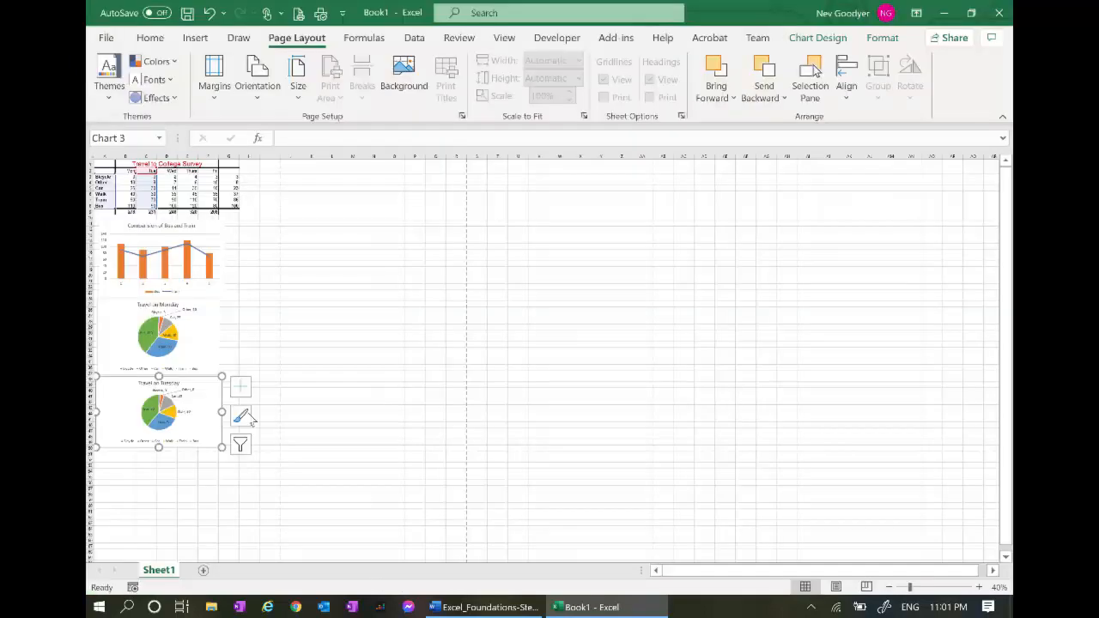
{"action": "left_click", "coordinate": [254, 301]}
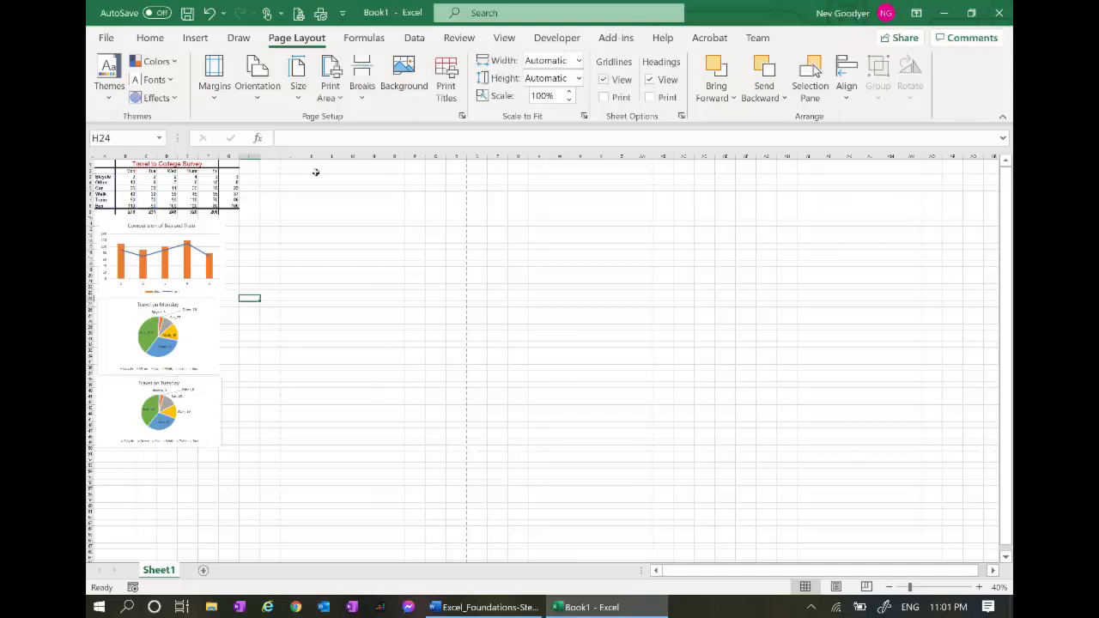
{"action": "left_click", "coordinate": [298, 14]}
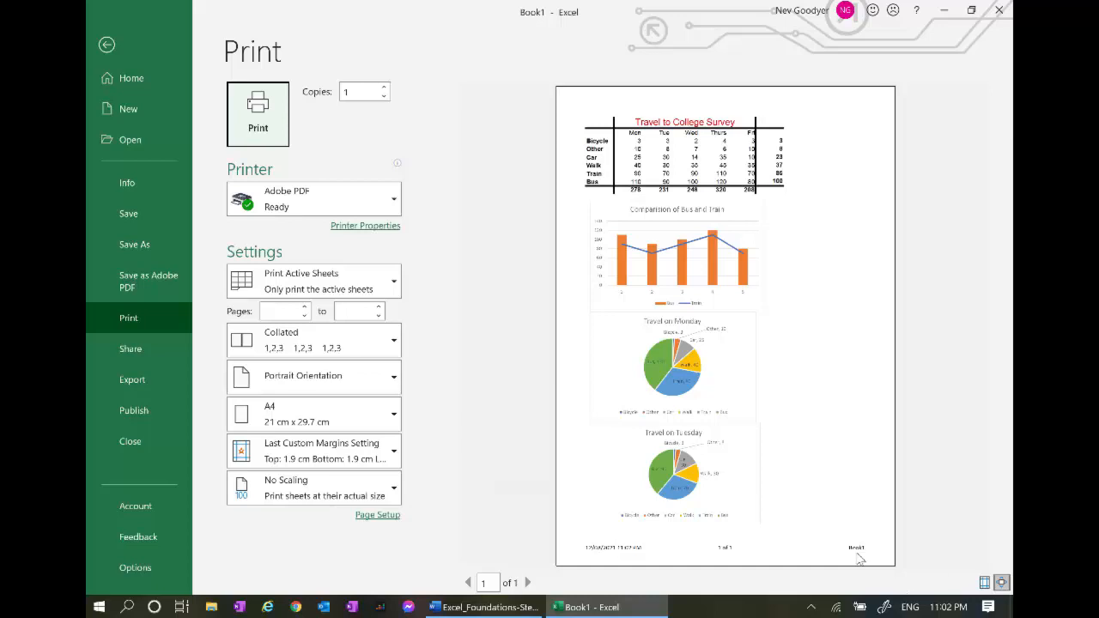
{"action": "left_click", "coordinate": [107, 47]}
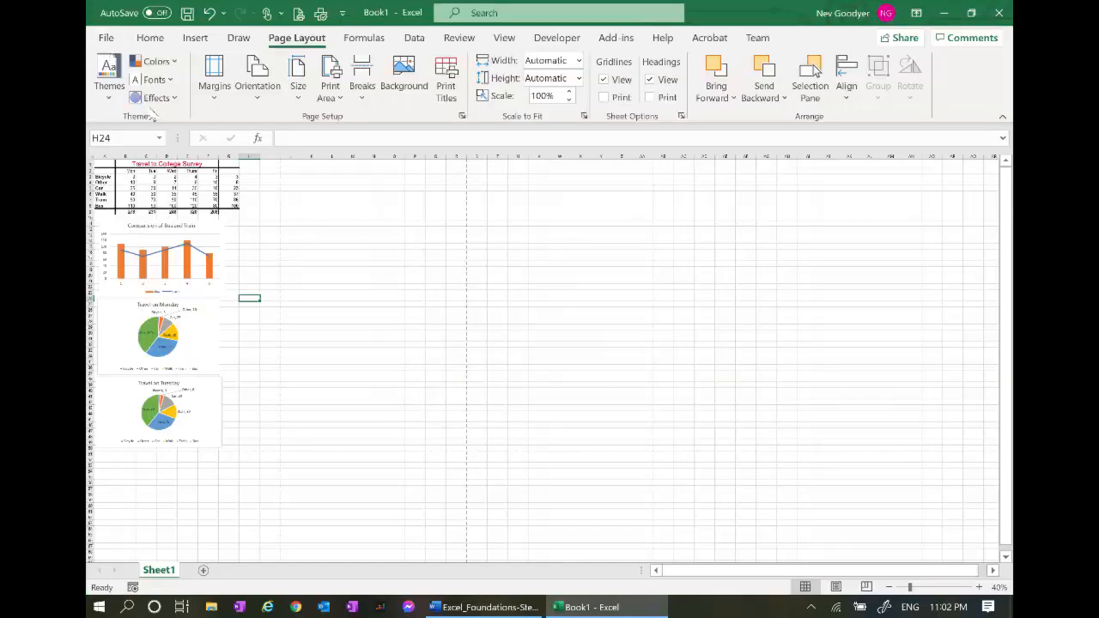
Check the current header and footer in Page Setup and close it unchanged
{"action": "left_click", "coordinate": [462, 116]}
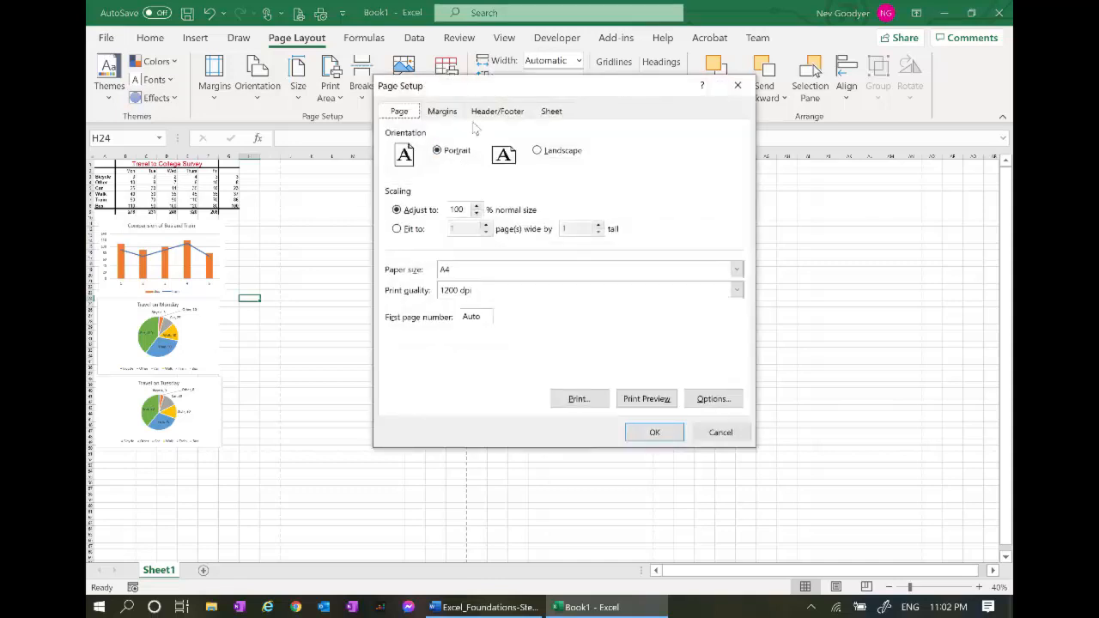
{"action": "left_click", "coordinate": [497, 111]}
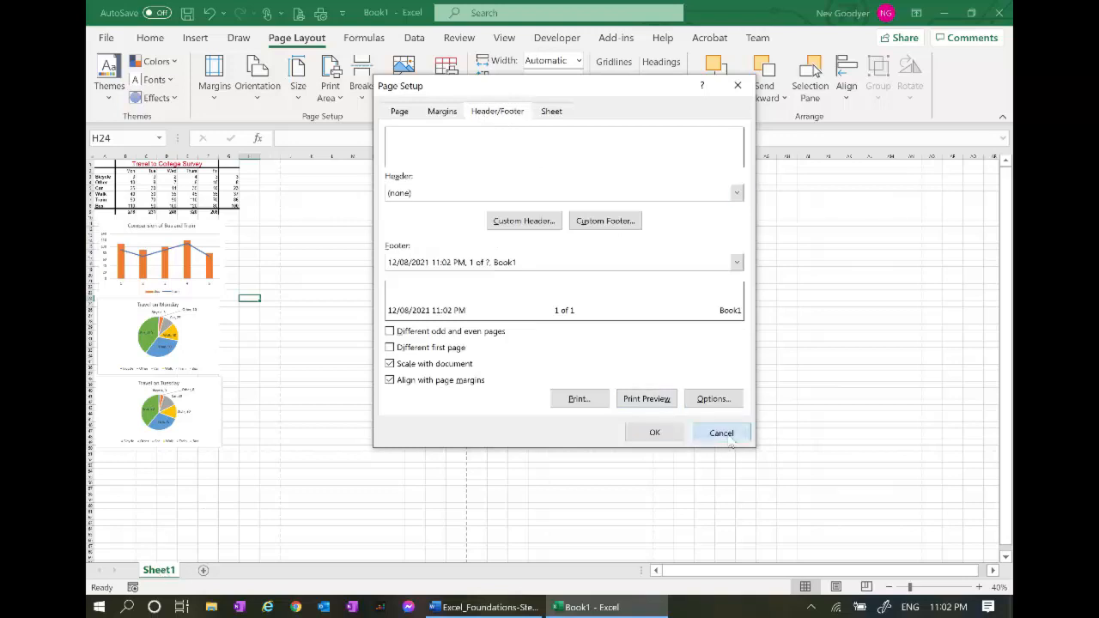
{"action": "left_click", "coordinate": [653, 432]}
Rename the Sheet1 worksheet tab to 'Graphs'
{"action": "double_click", "coordinate": [160, 573]}
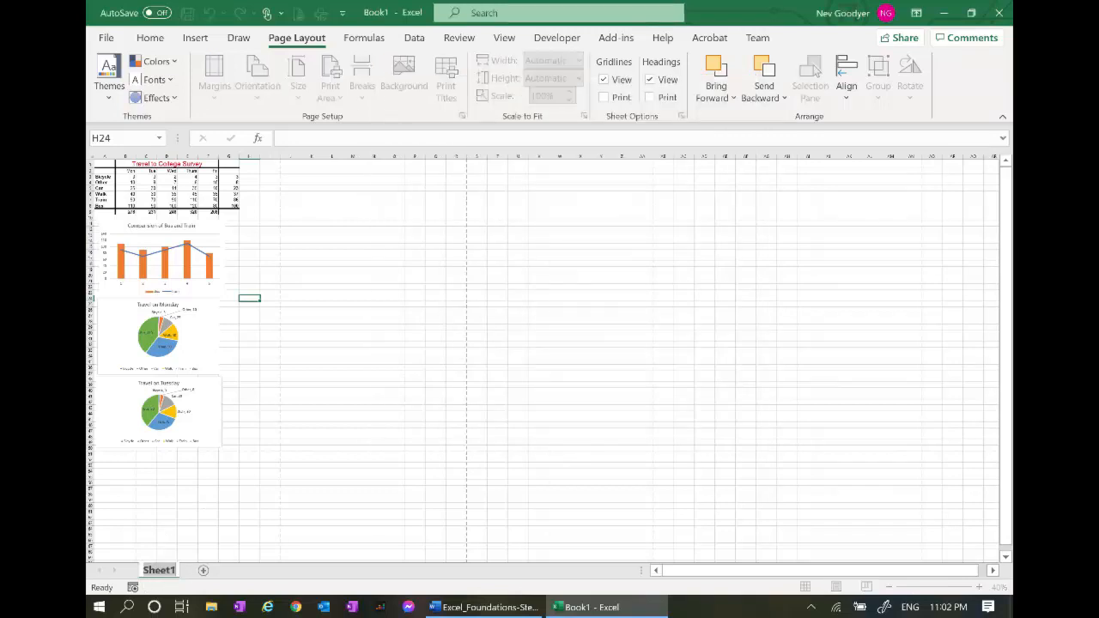
{"action": "type", "text": "Graphs"}
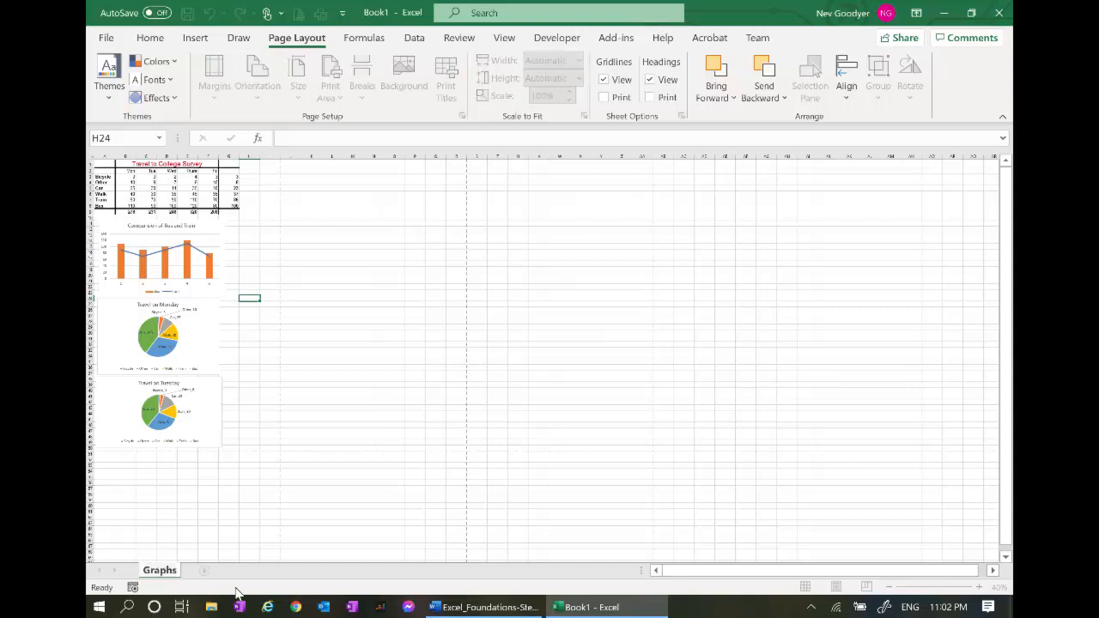
{"action": "key", "text": "Return"}
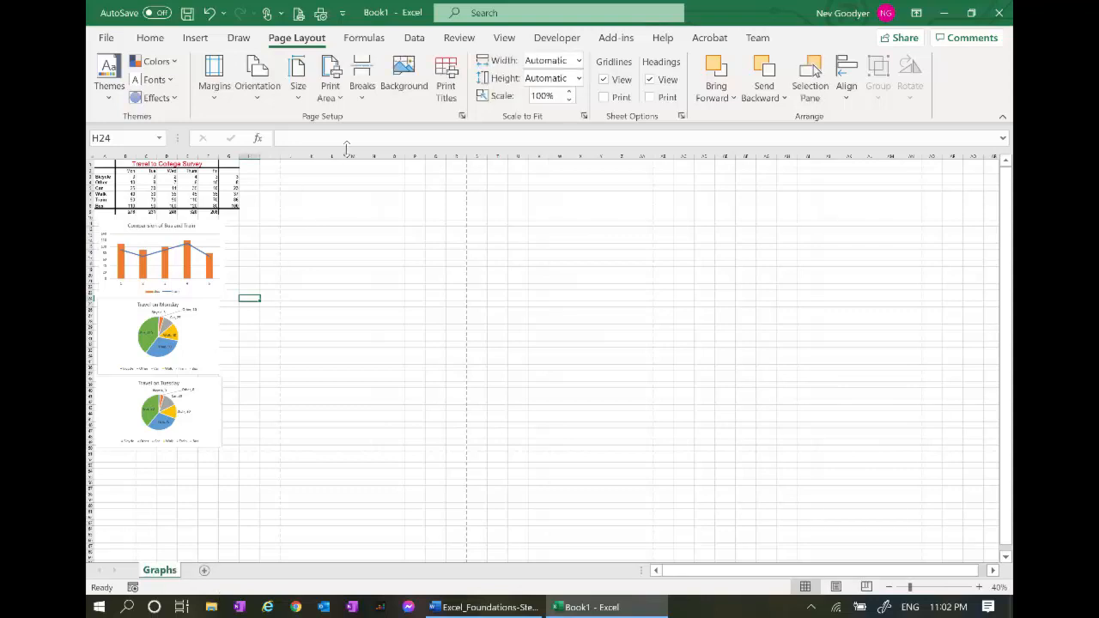
Add a custom header with the sheet name centred and apply the Page Setup
{"action": "left_click", "coordinate": [459, 116]}
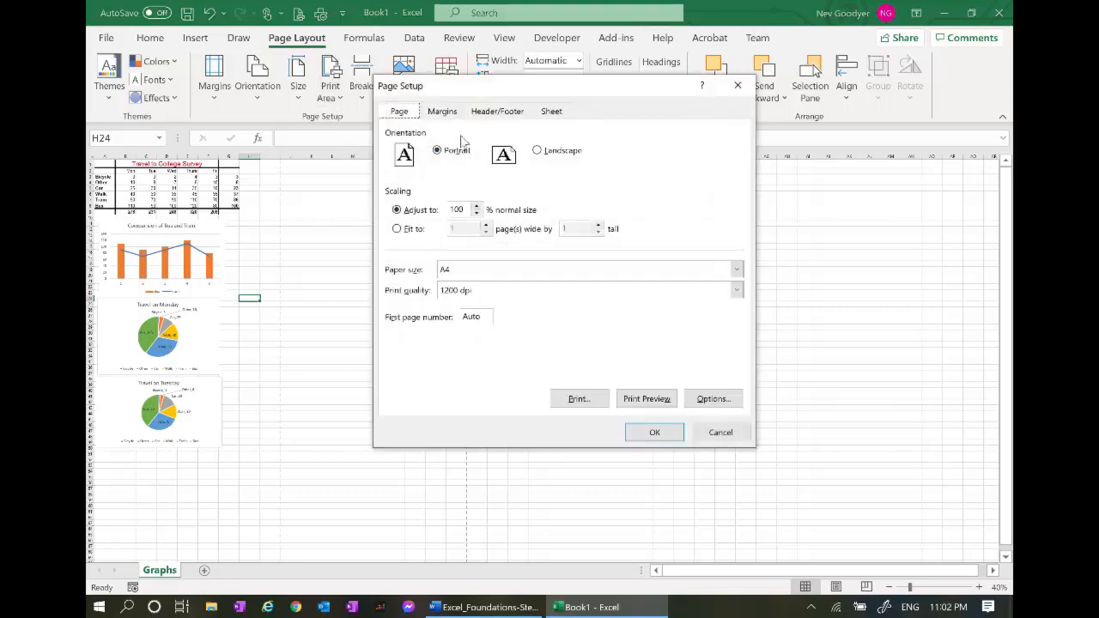
{"action": "left_click", "coordinate": [552, 112]}
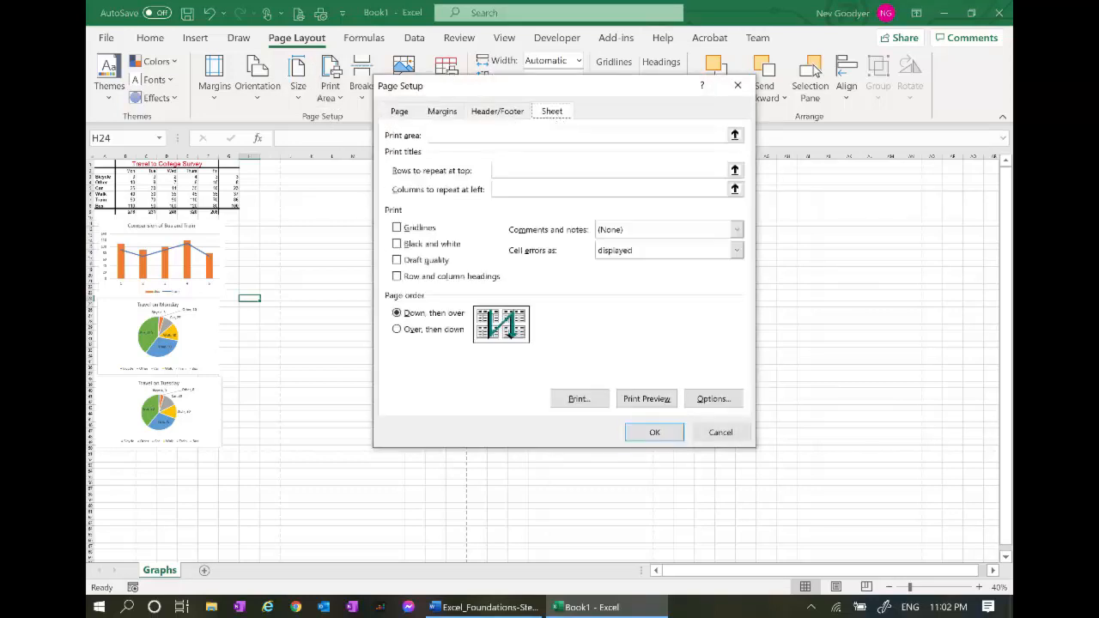
{"action": "left_click", "coordinate": [503, 113]}
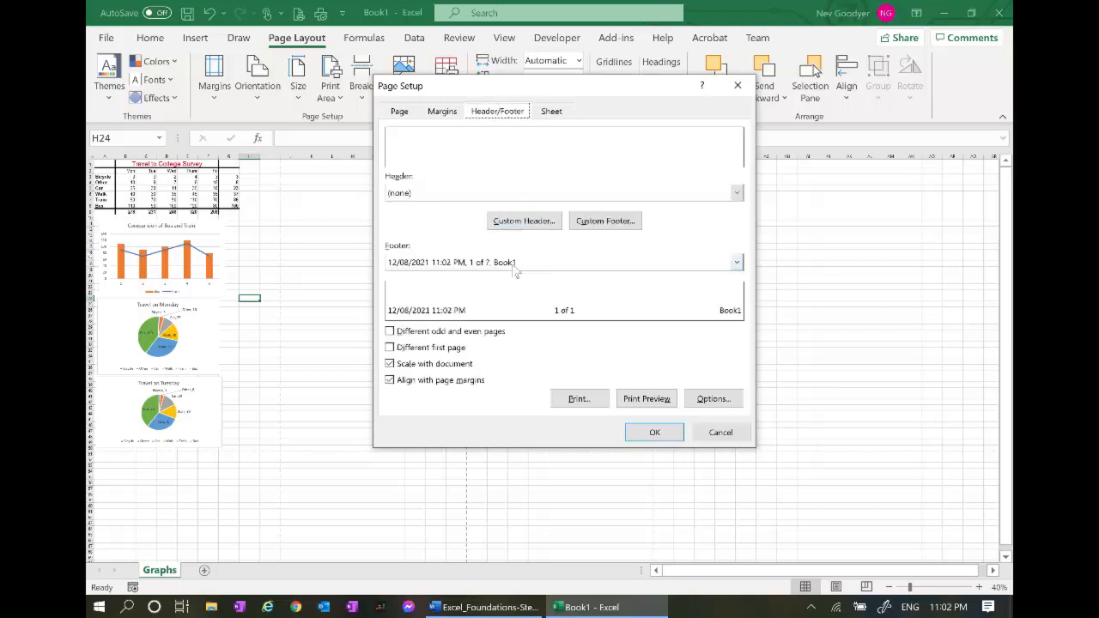
{"action": "left_click", "coordinate": [533, 222]}
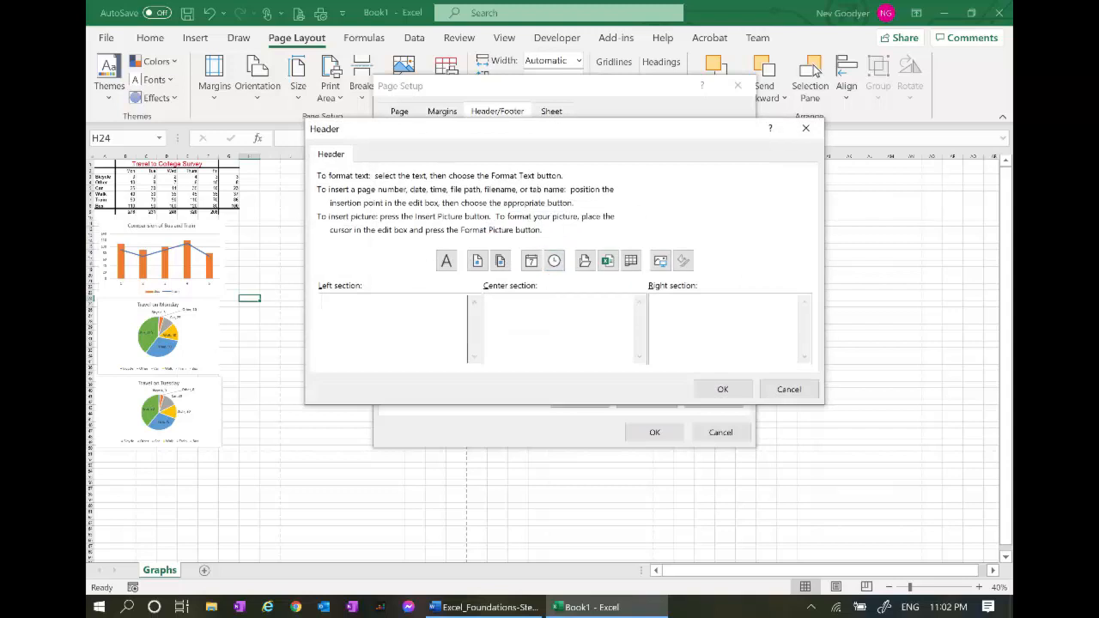
{"action": "left_click", "coordinate": [630, 260]}
{"action": "left_click", "coordinate": [723, 389]}
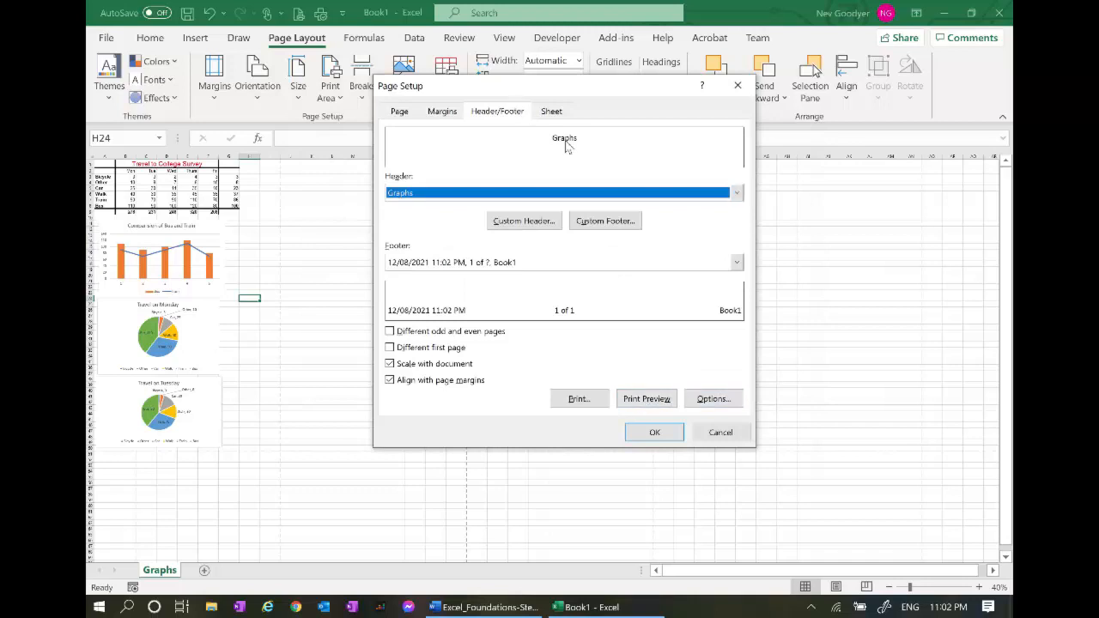
{"action": "left_click", "coordinate": [655, 432]}
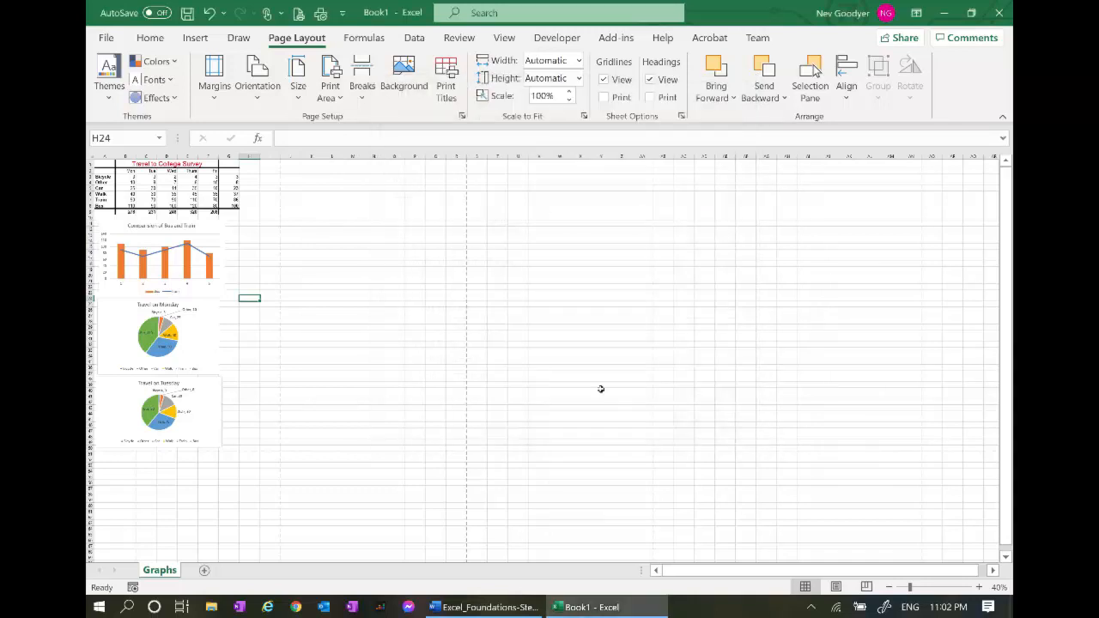